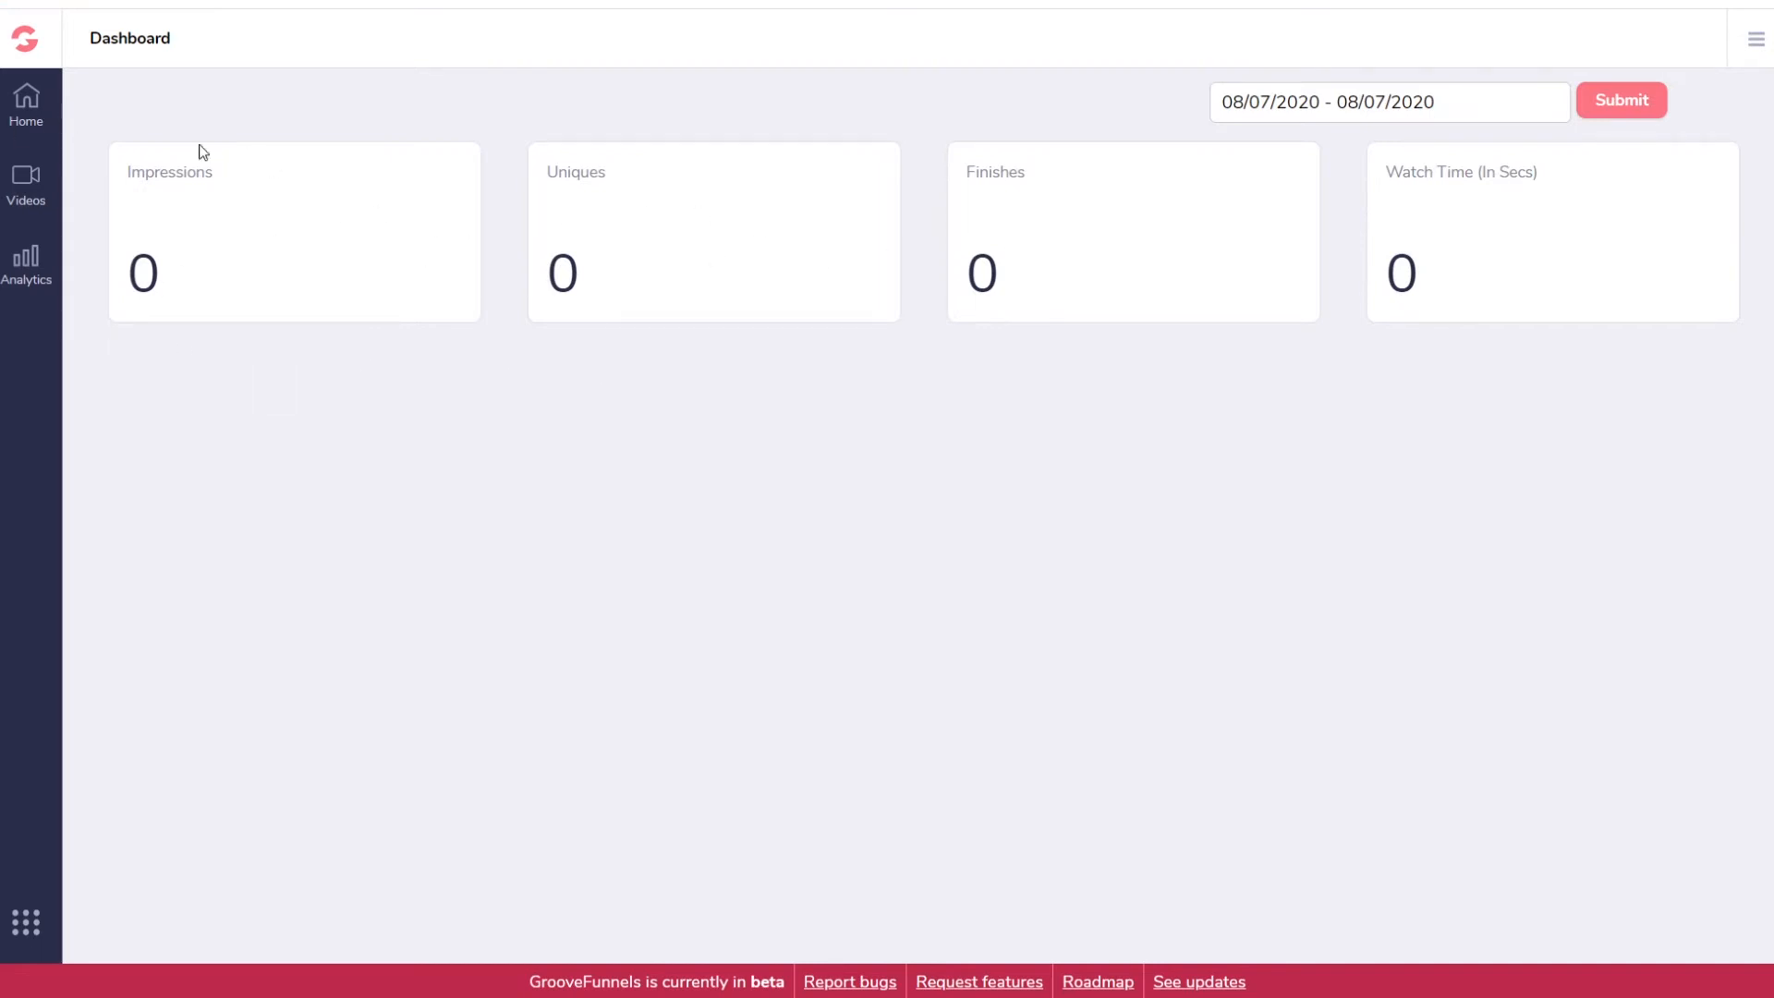
pyautogui.click(26, 194)
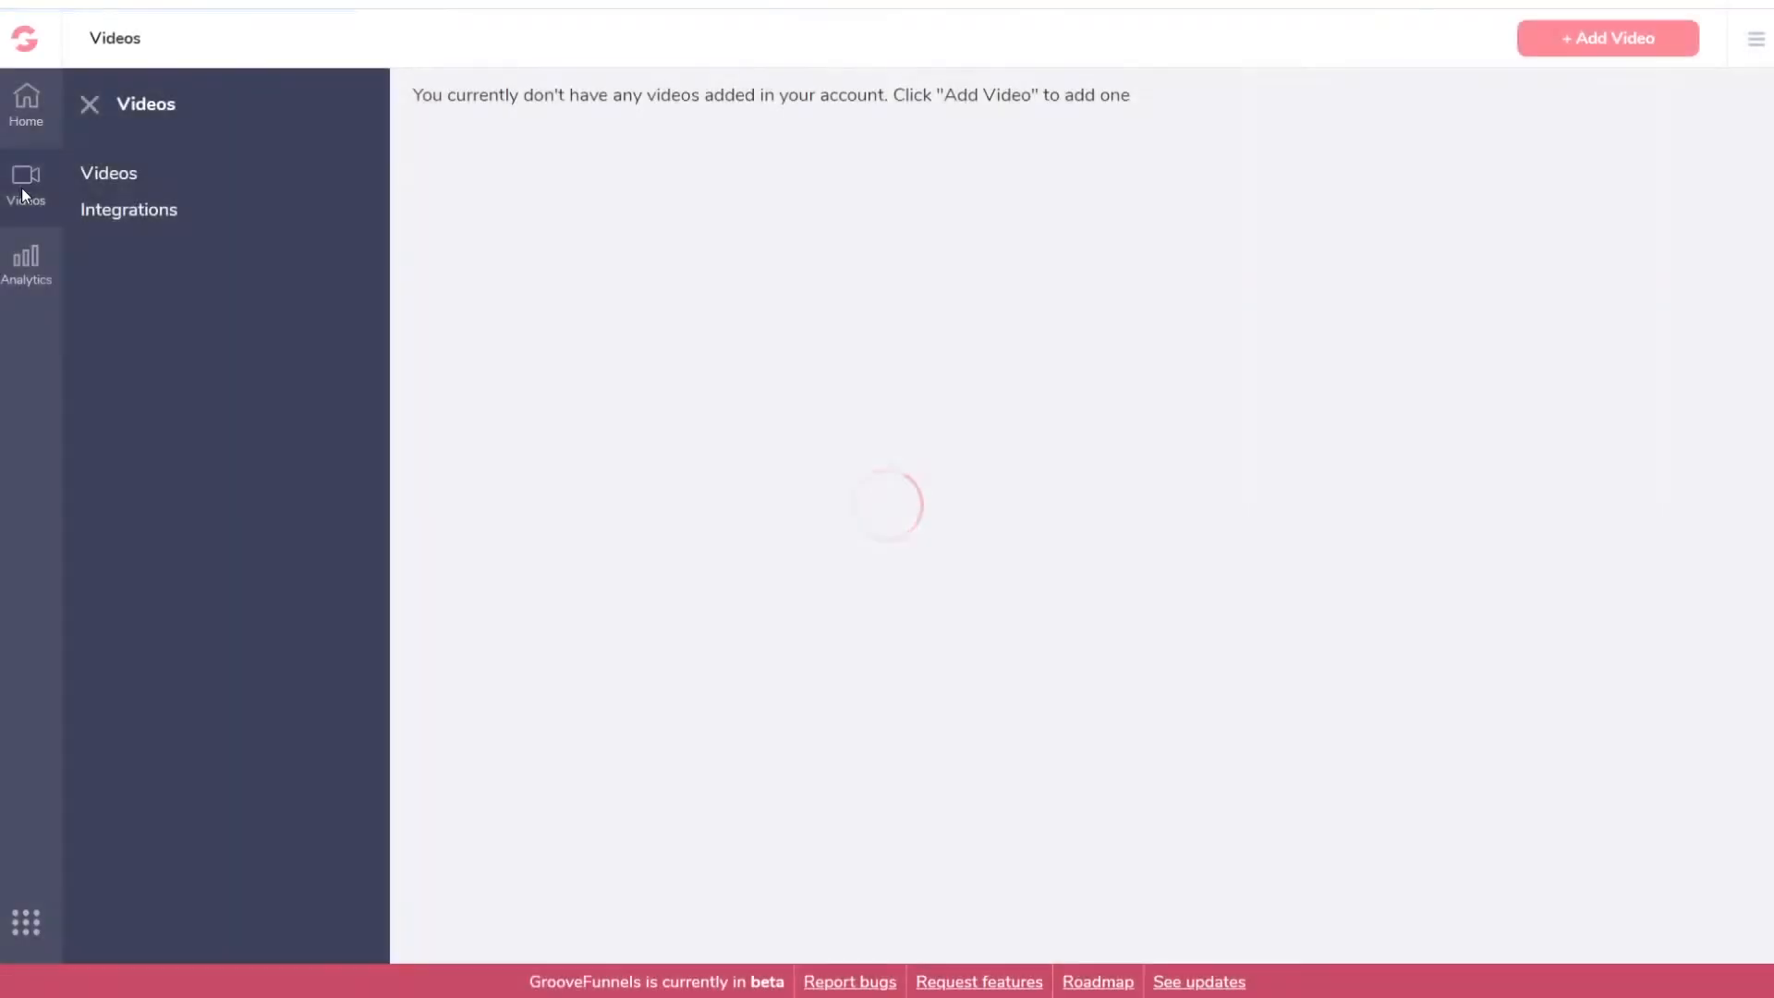
pyautogui.click(121, 212)
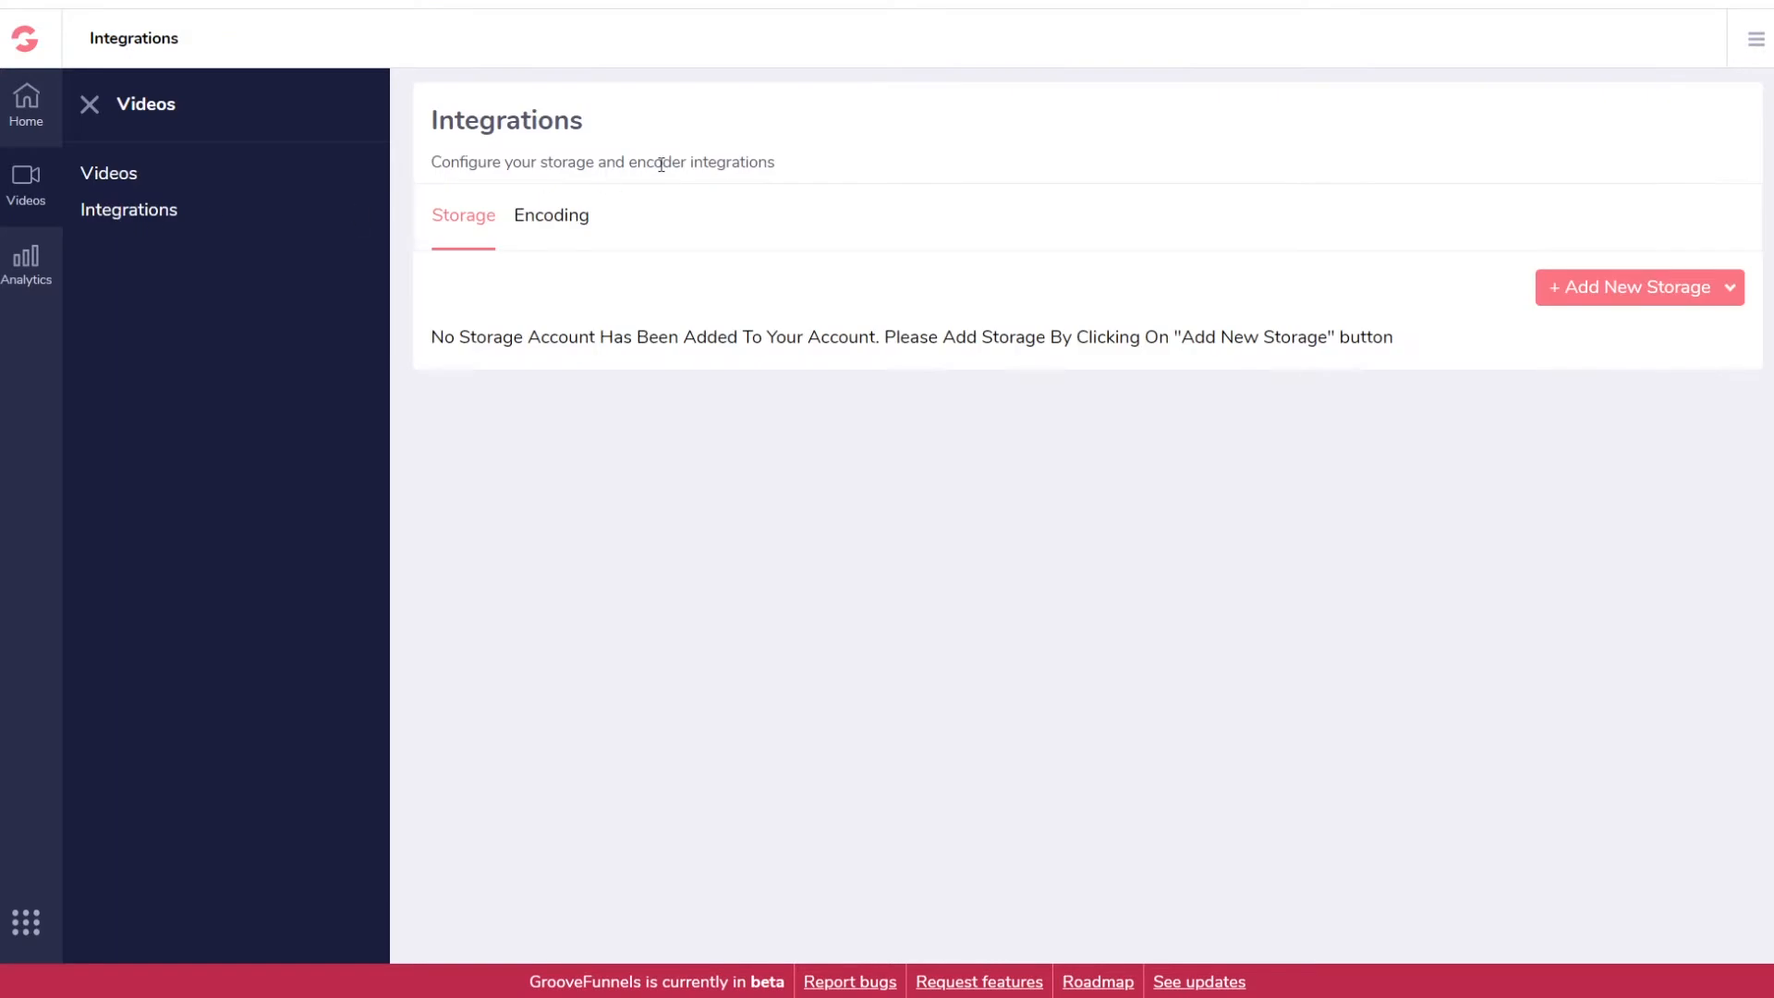
pyautogui.moveTo(484, 158); pyautogui.dragTo(787, 166)
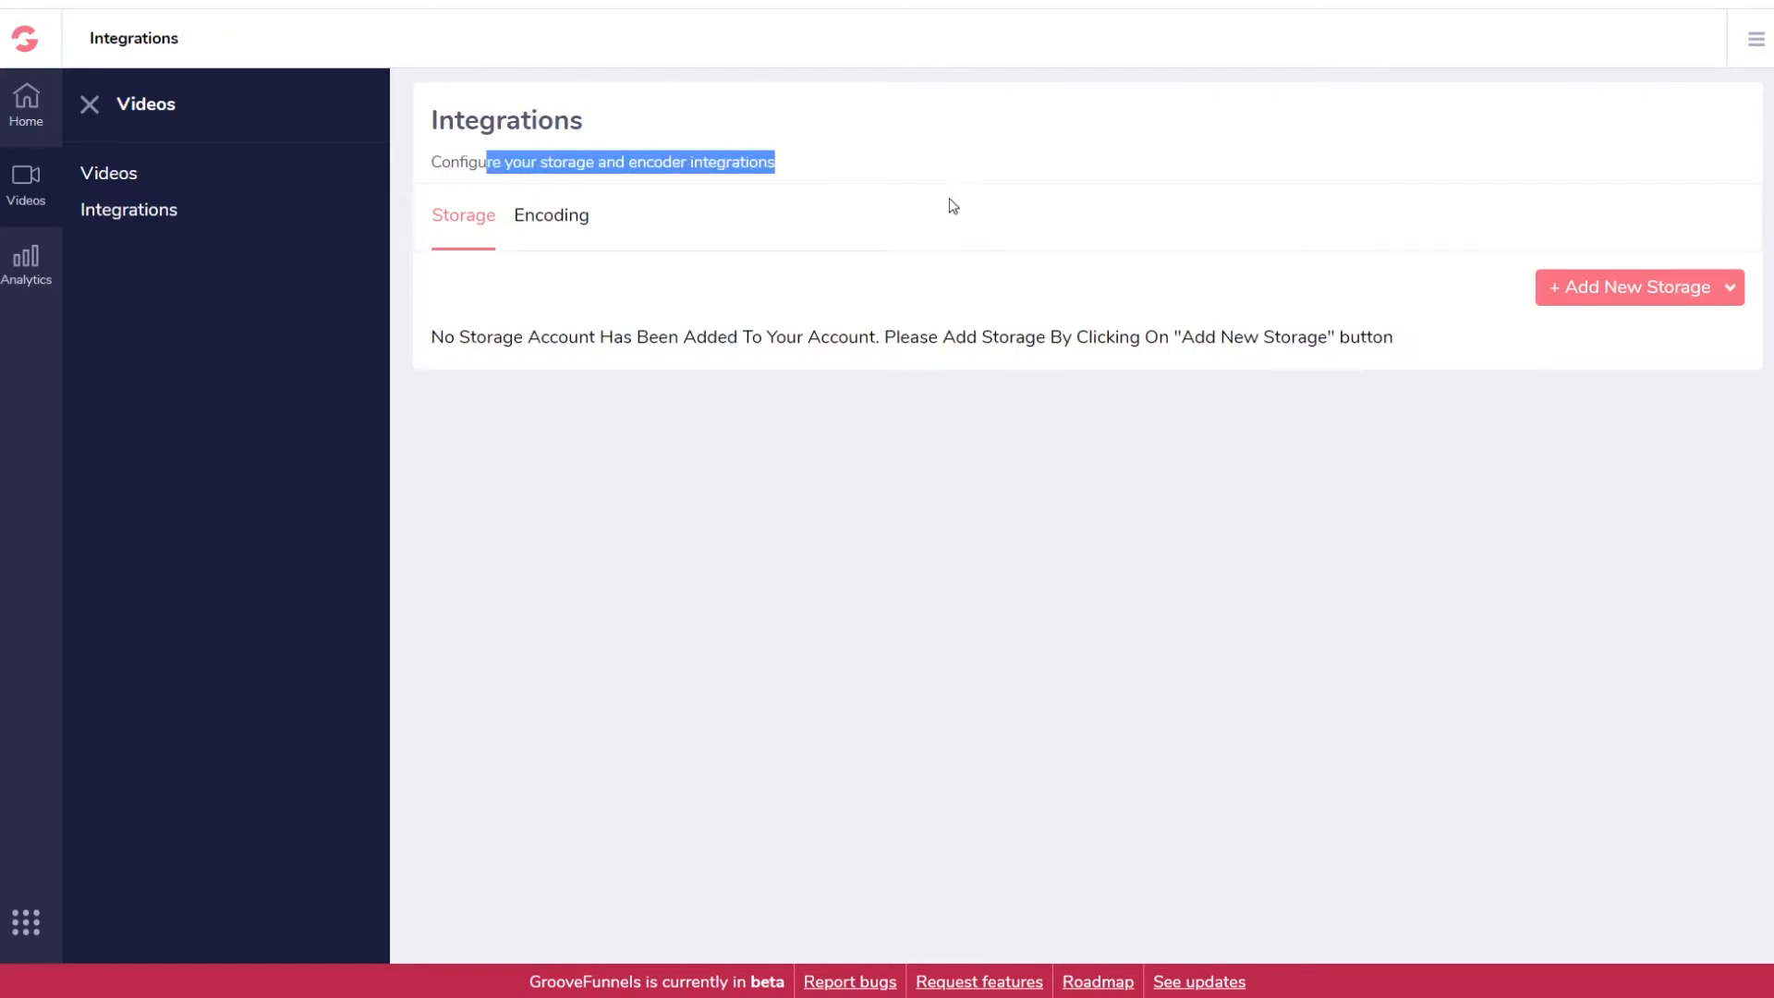
pyautogui.click(1711, 292)
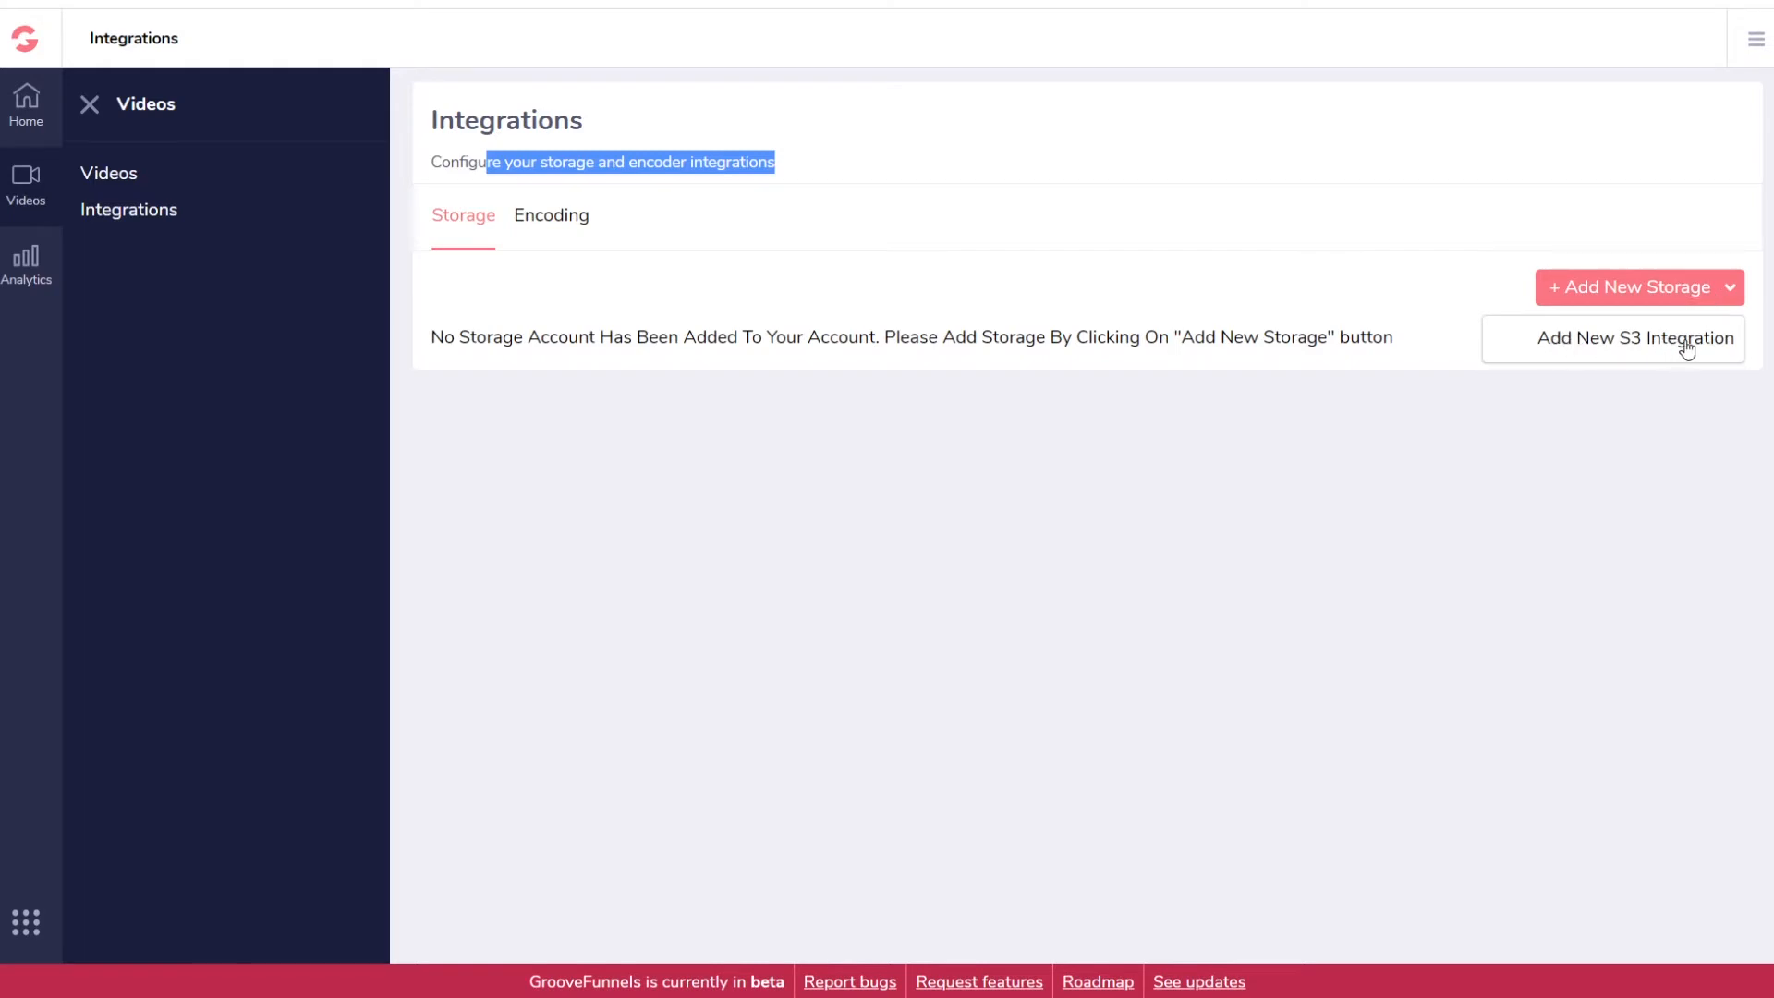
pyautogui.click(1238, 514)
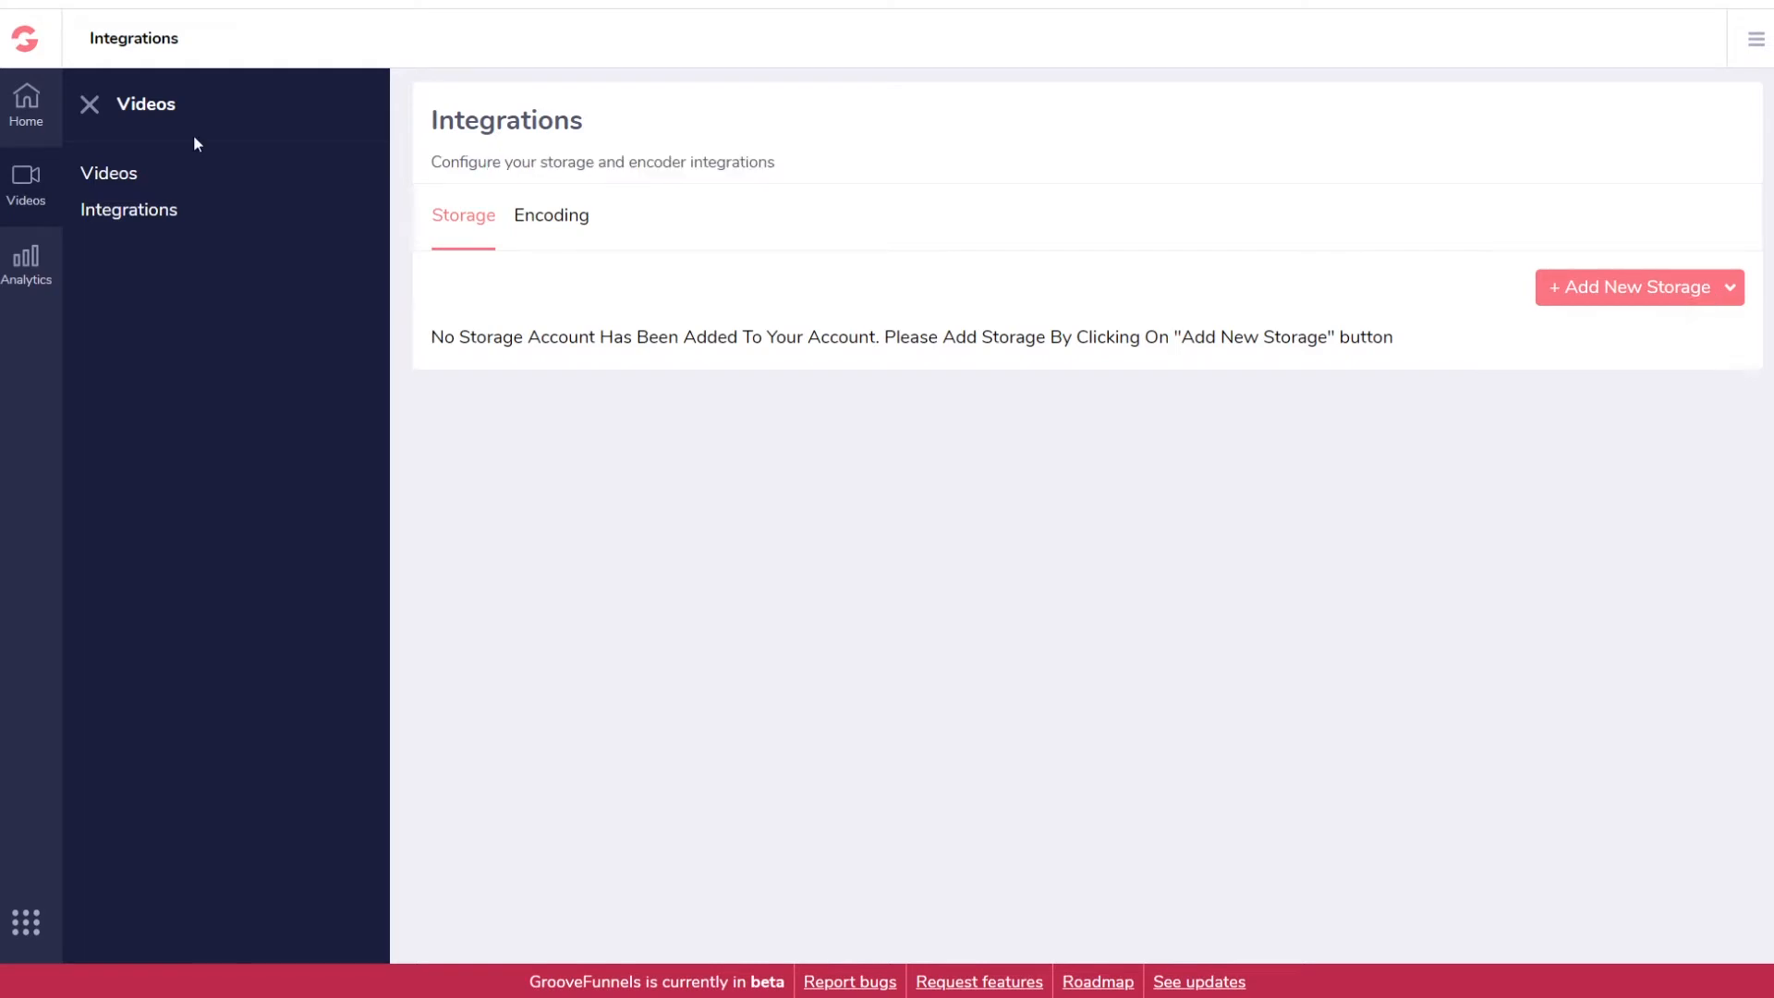
pyautogui.click(114, 174)
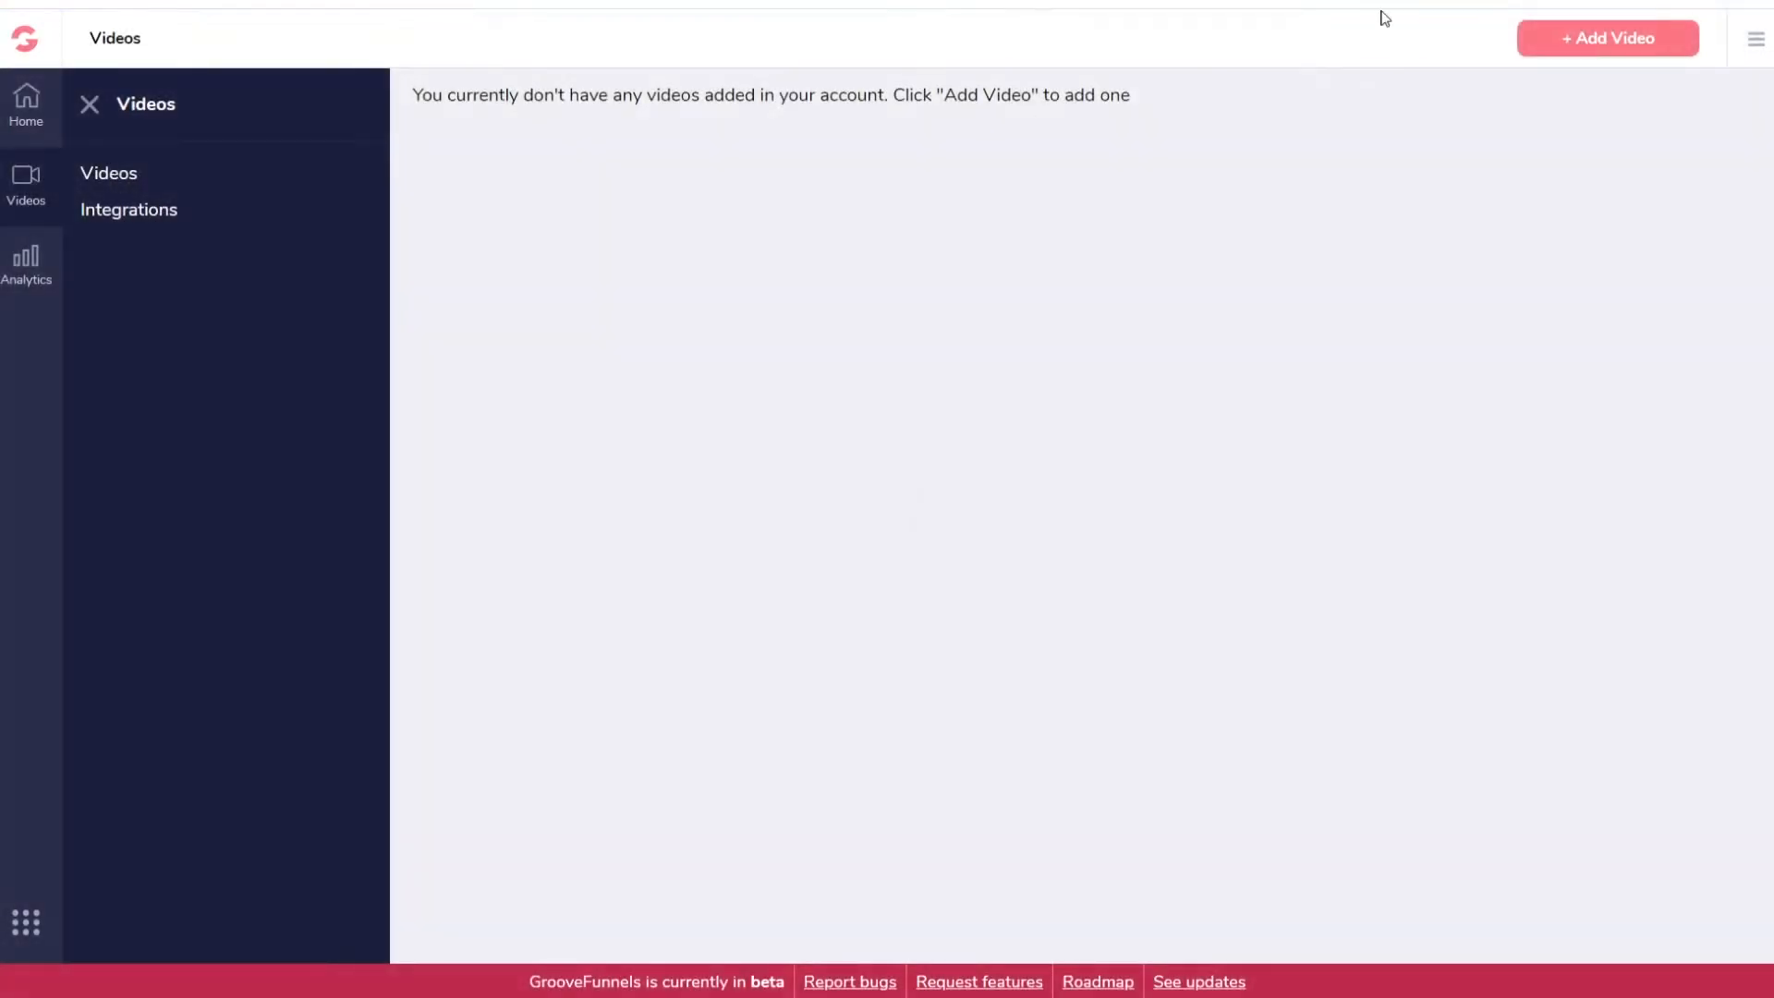
pyautogui.click(1610, 44)
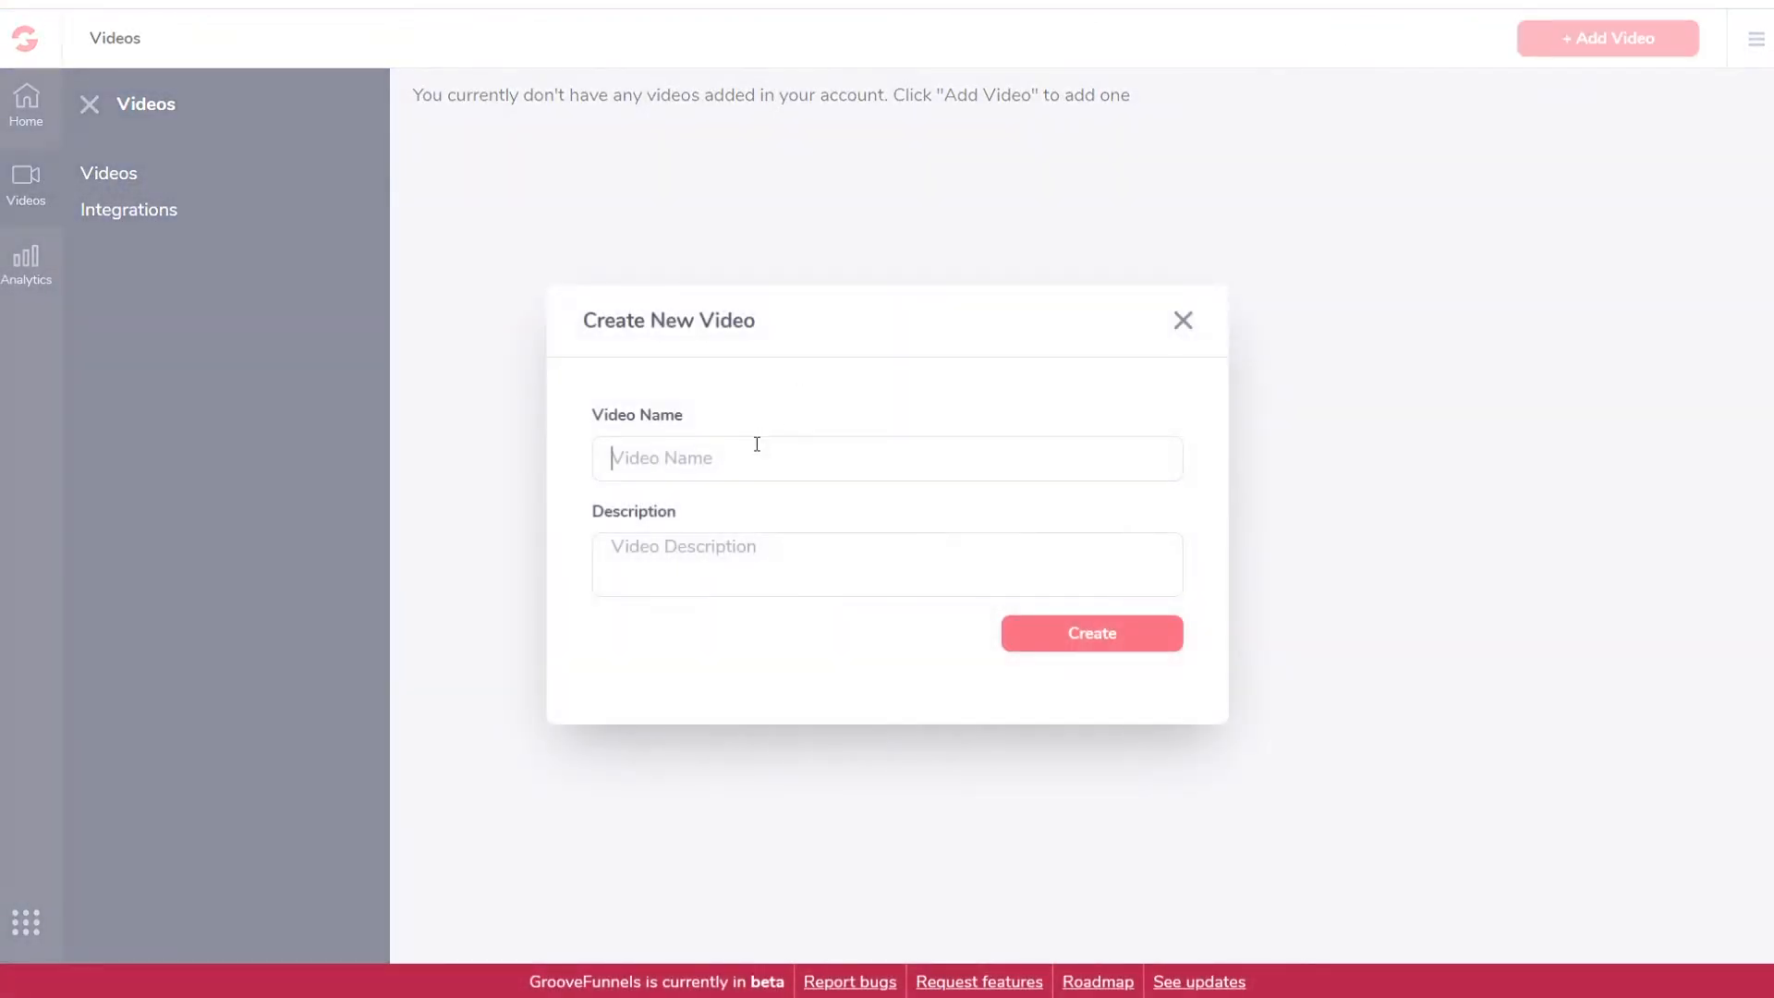
pyautogui.write('Lens First VideoTe')
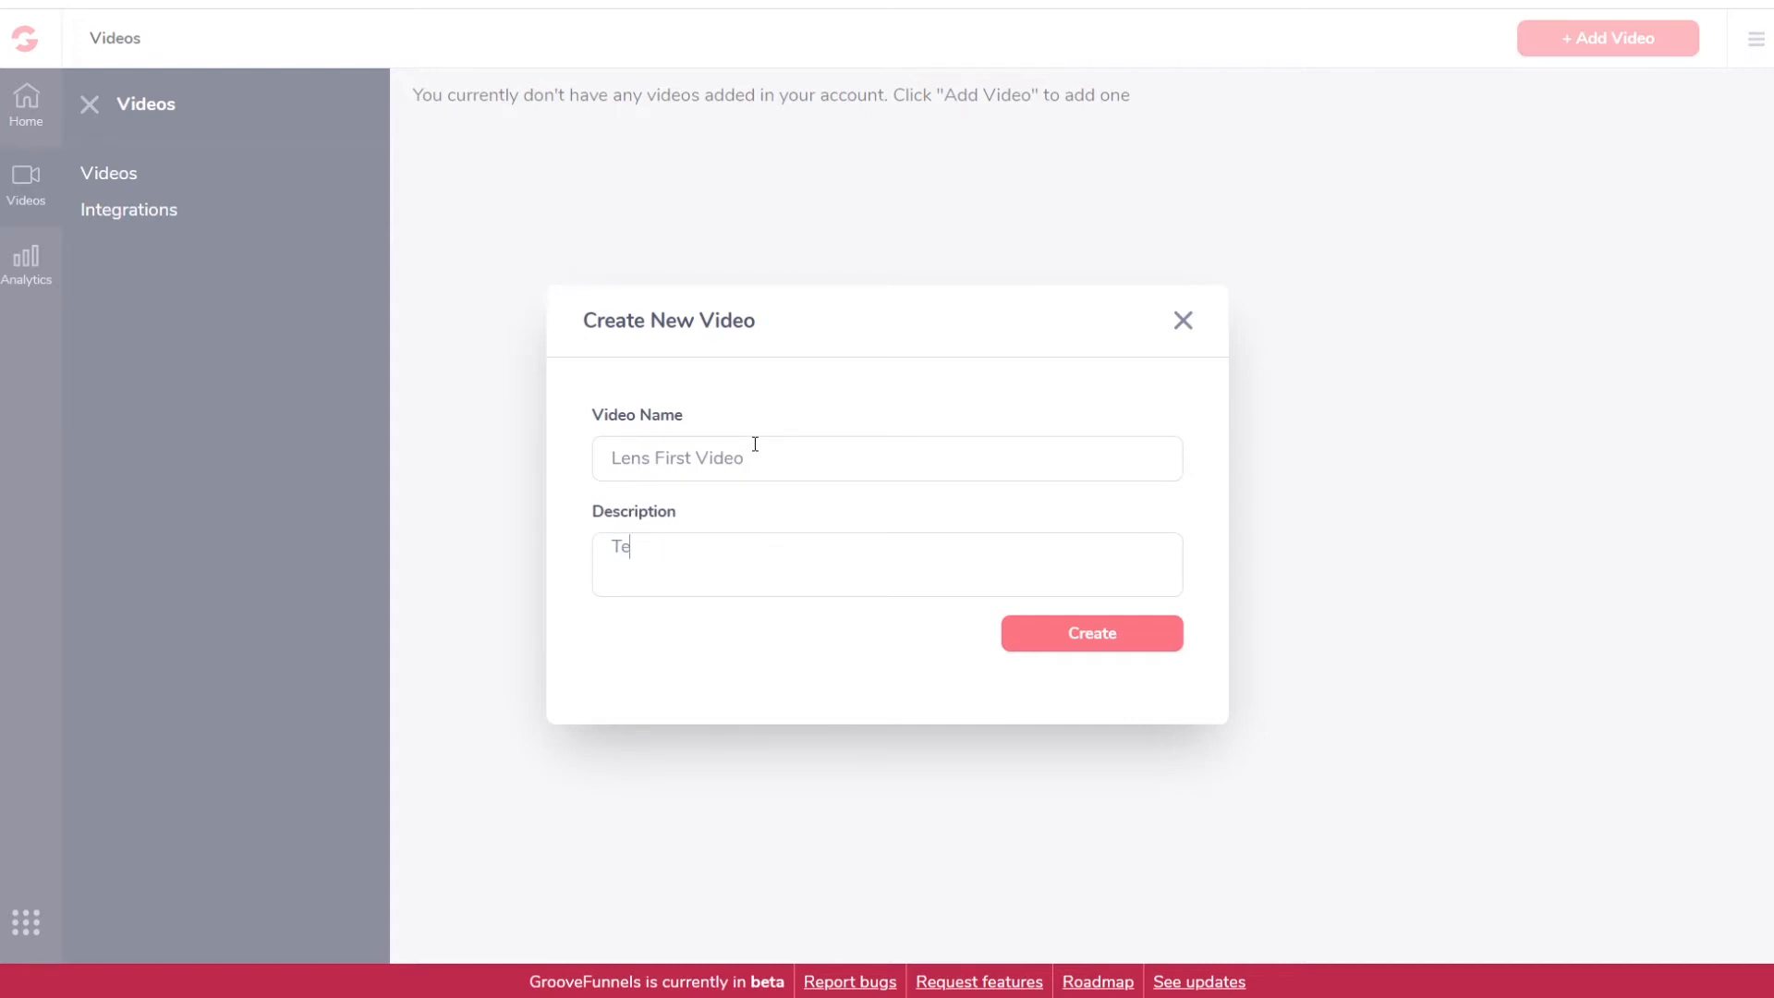
pyautogui.write('sting out GrooveVideo')
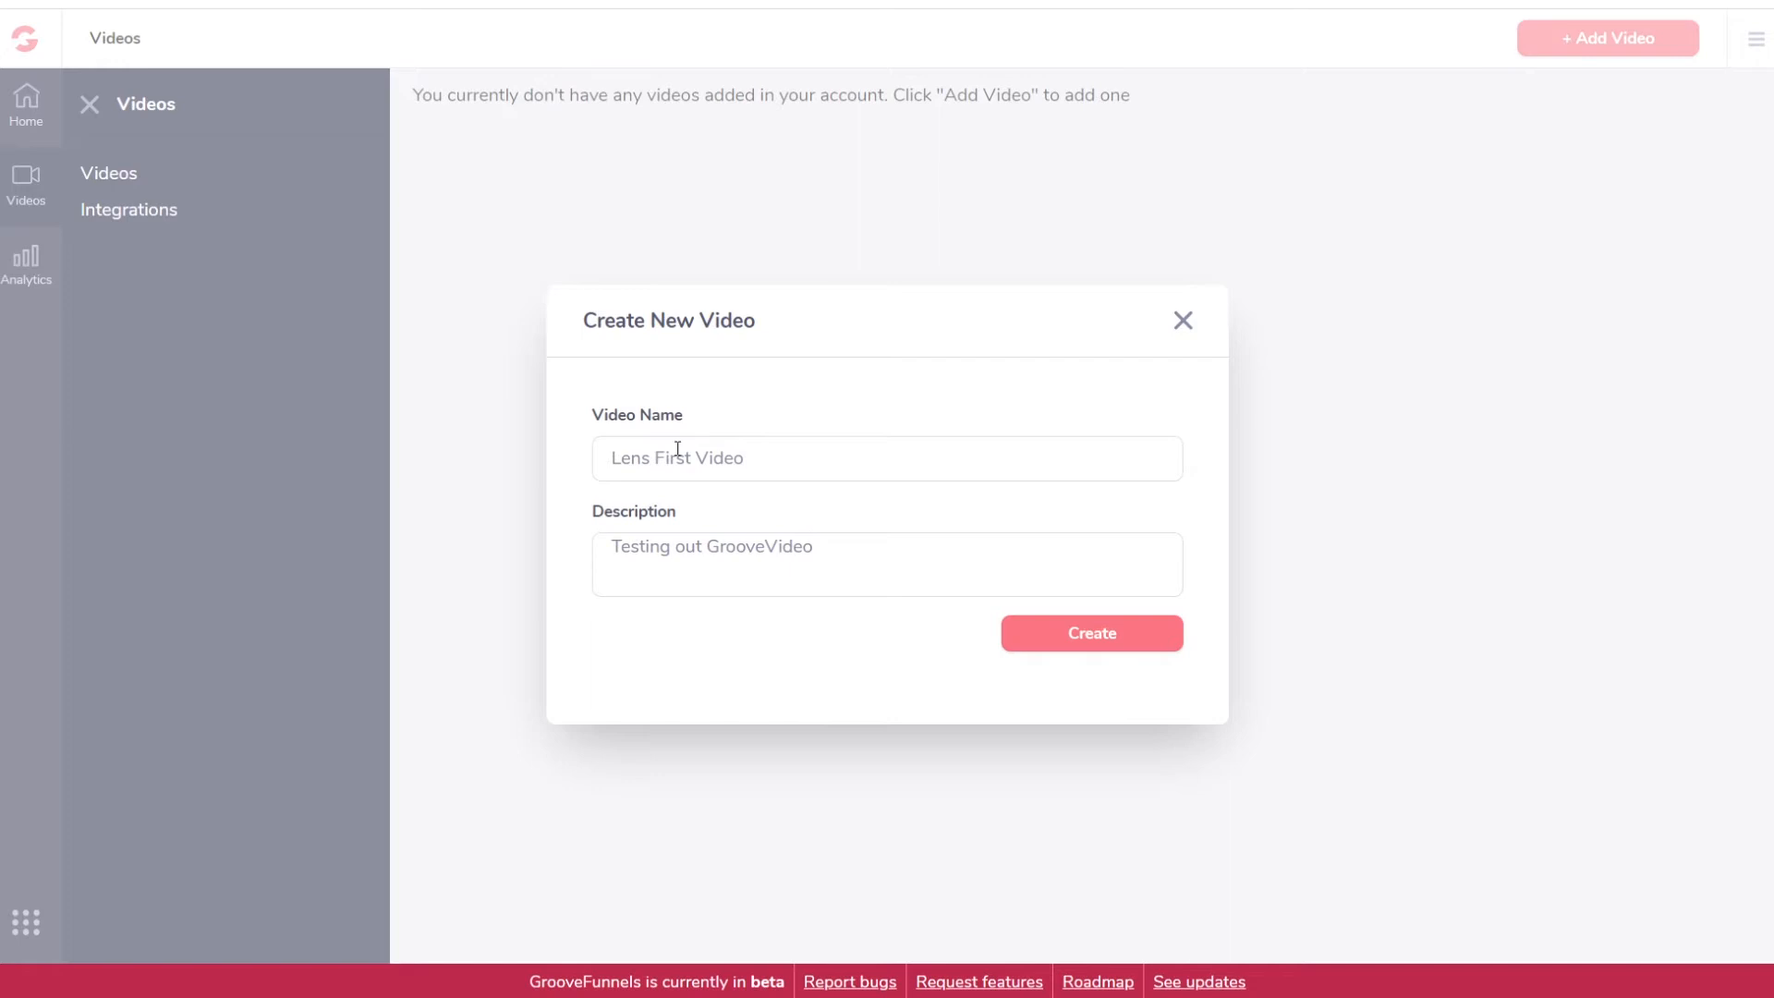
pyautogui.click(1059, 632)
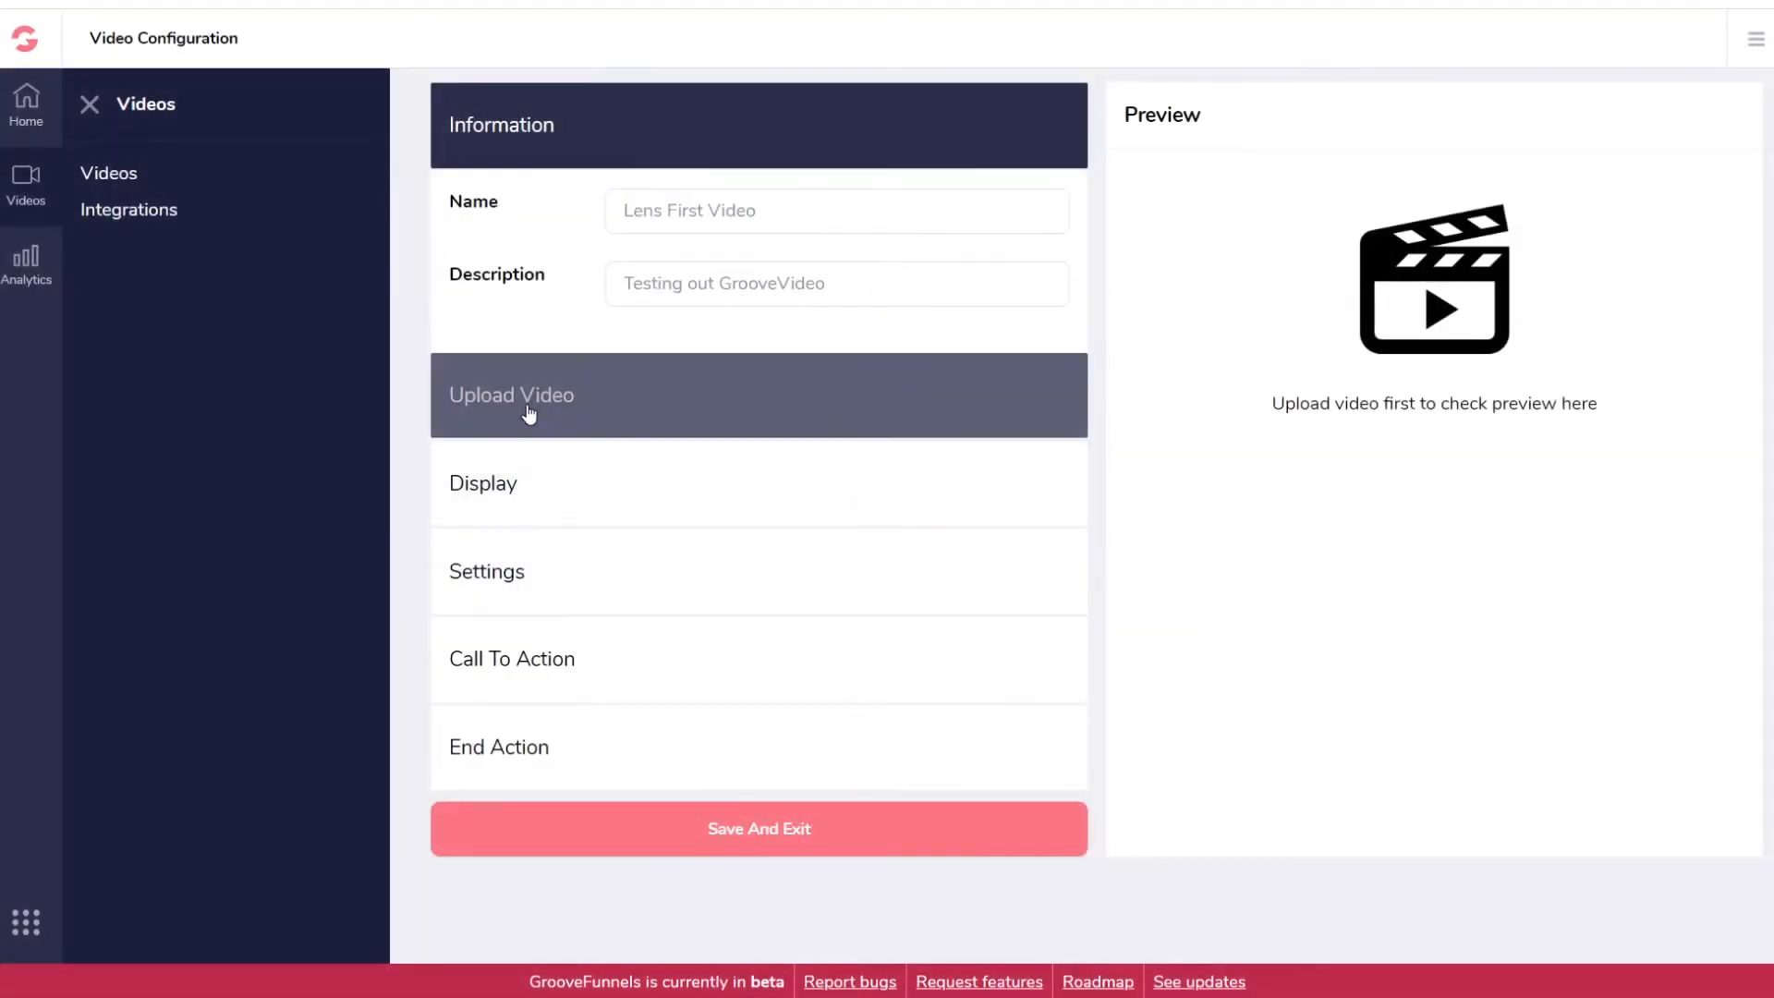
pyautogui.click(526, 400)
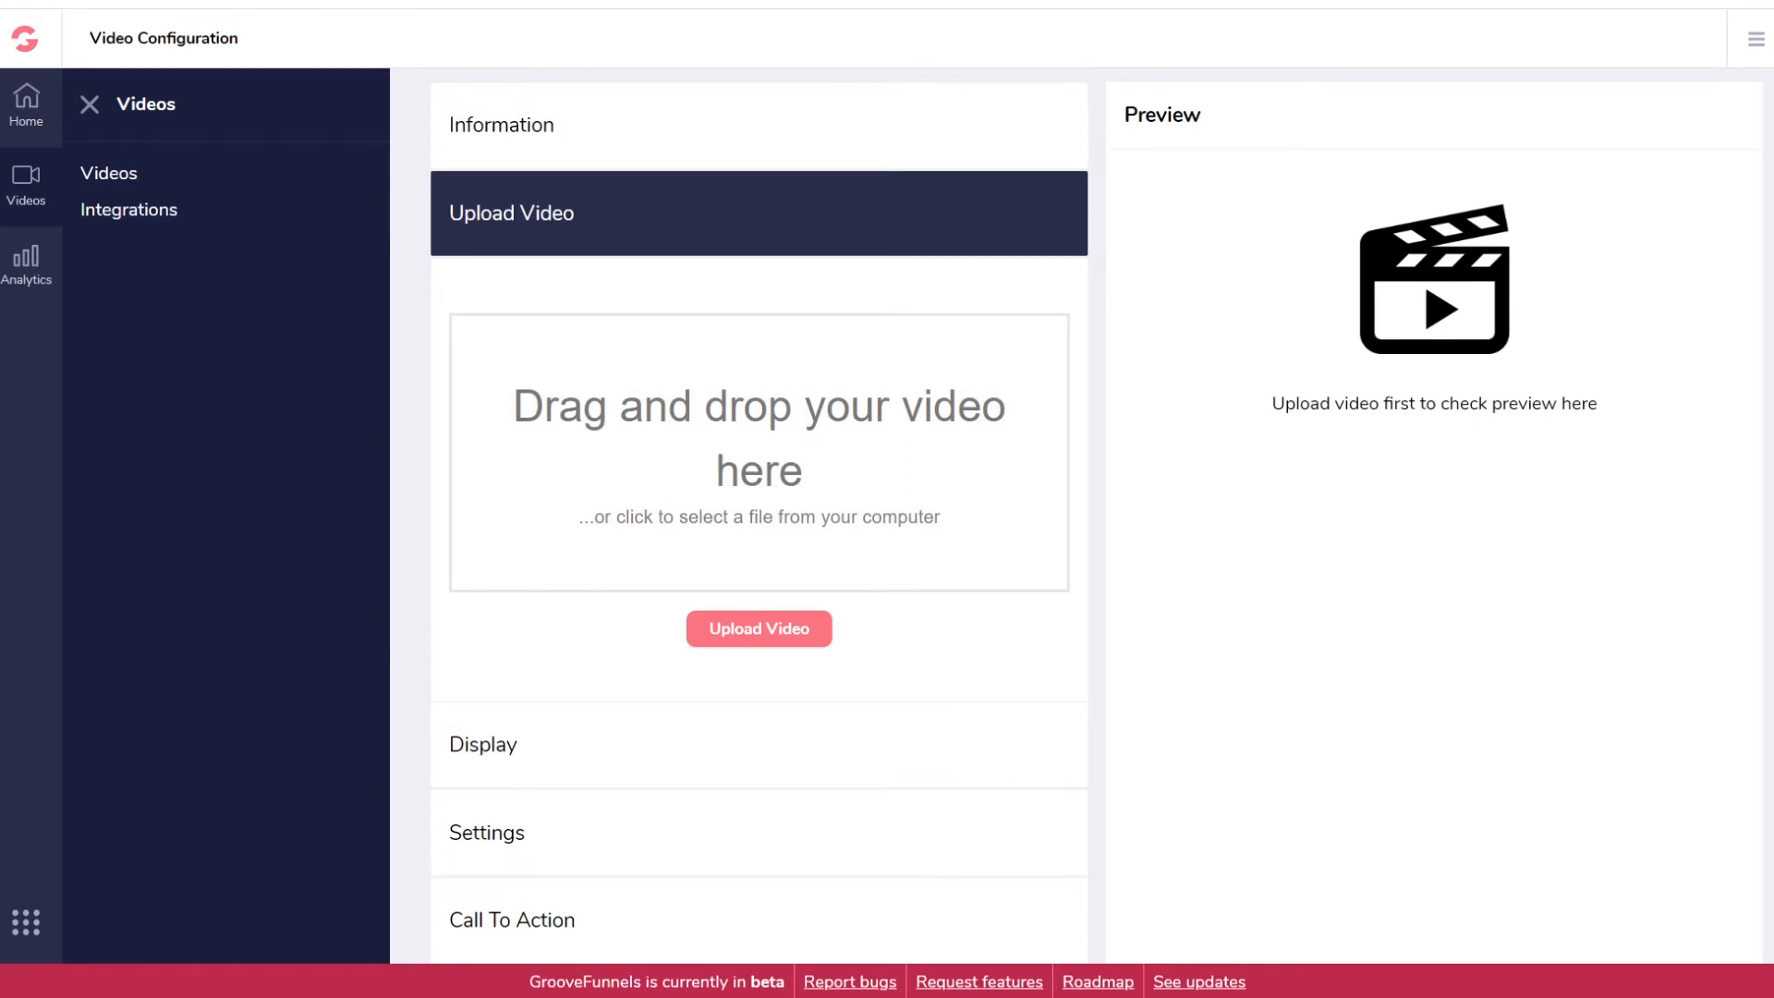
pyautogui.moveTo(449, 295); pyautogui.dragTo(791, 502)
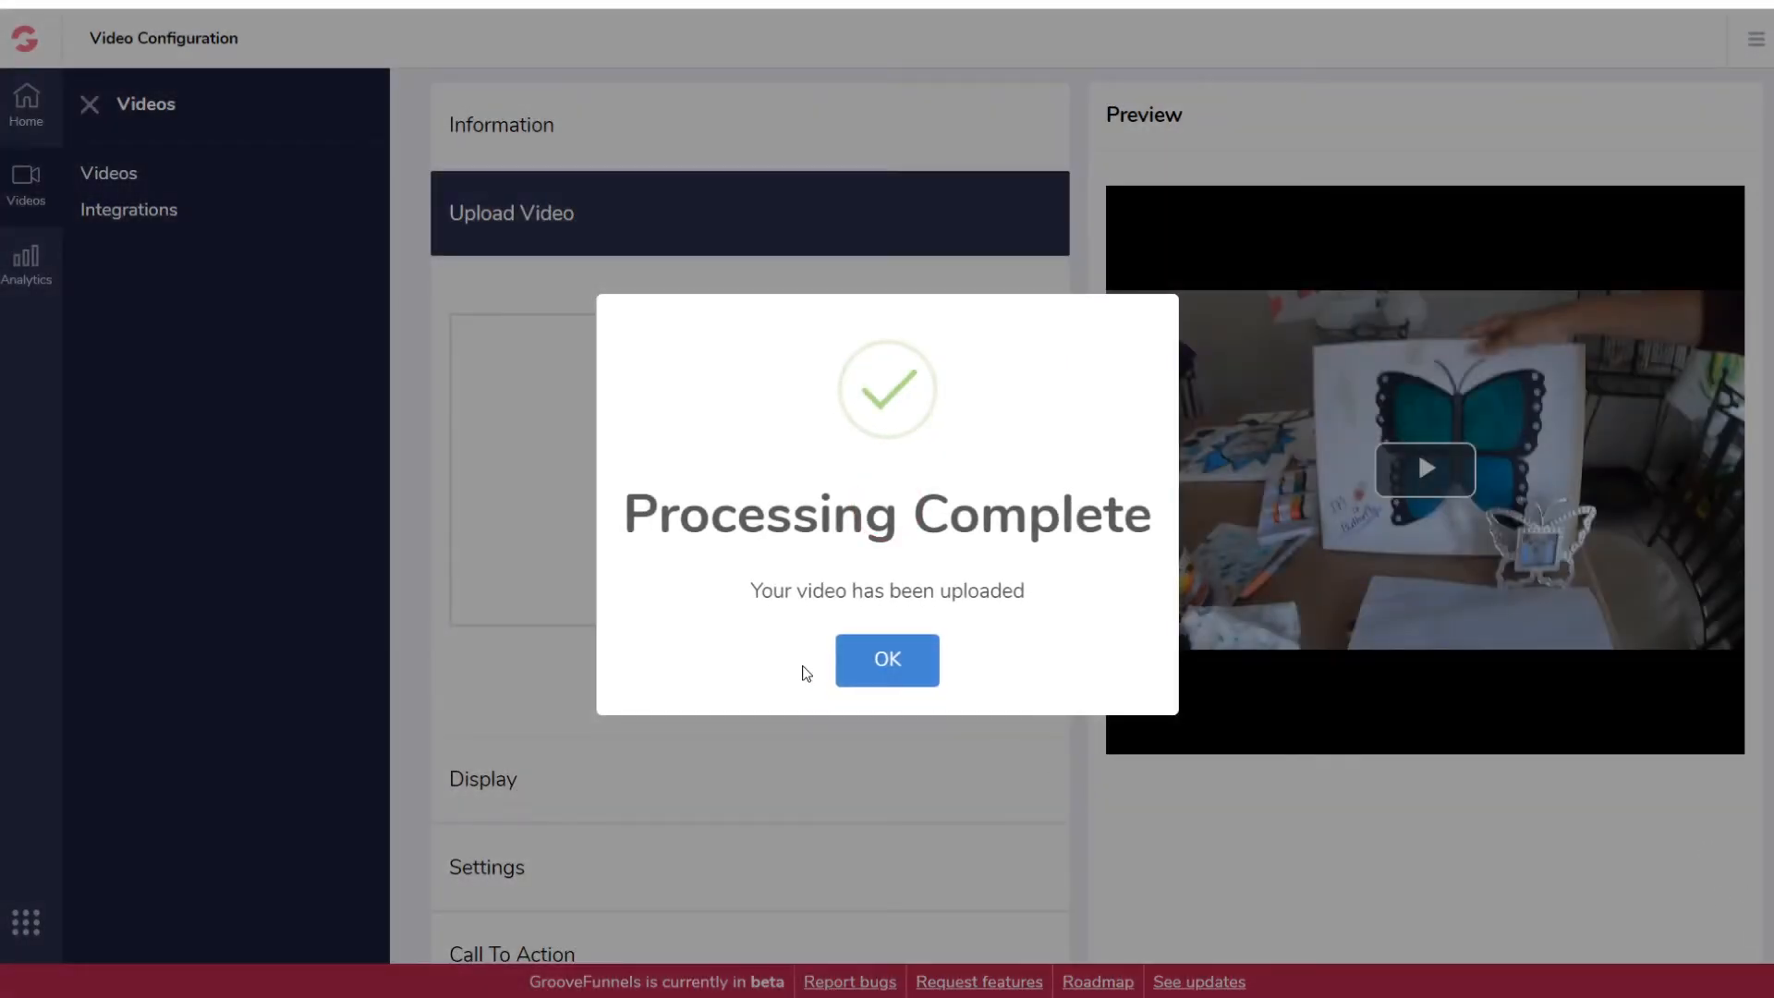
pyautogui.click(848, 668)
pyautogui.scroll(-3, 628, 667)
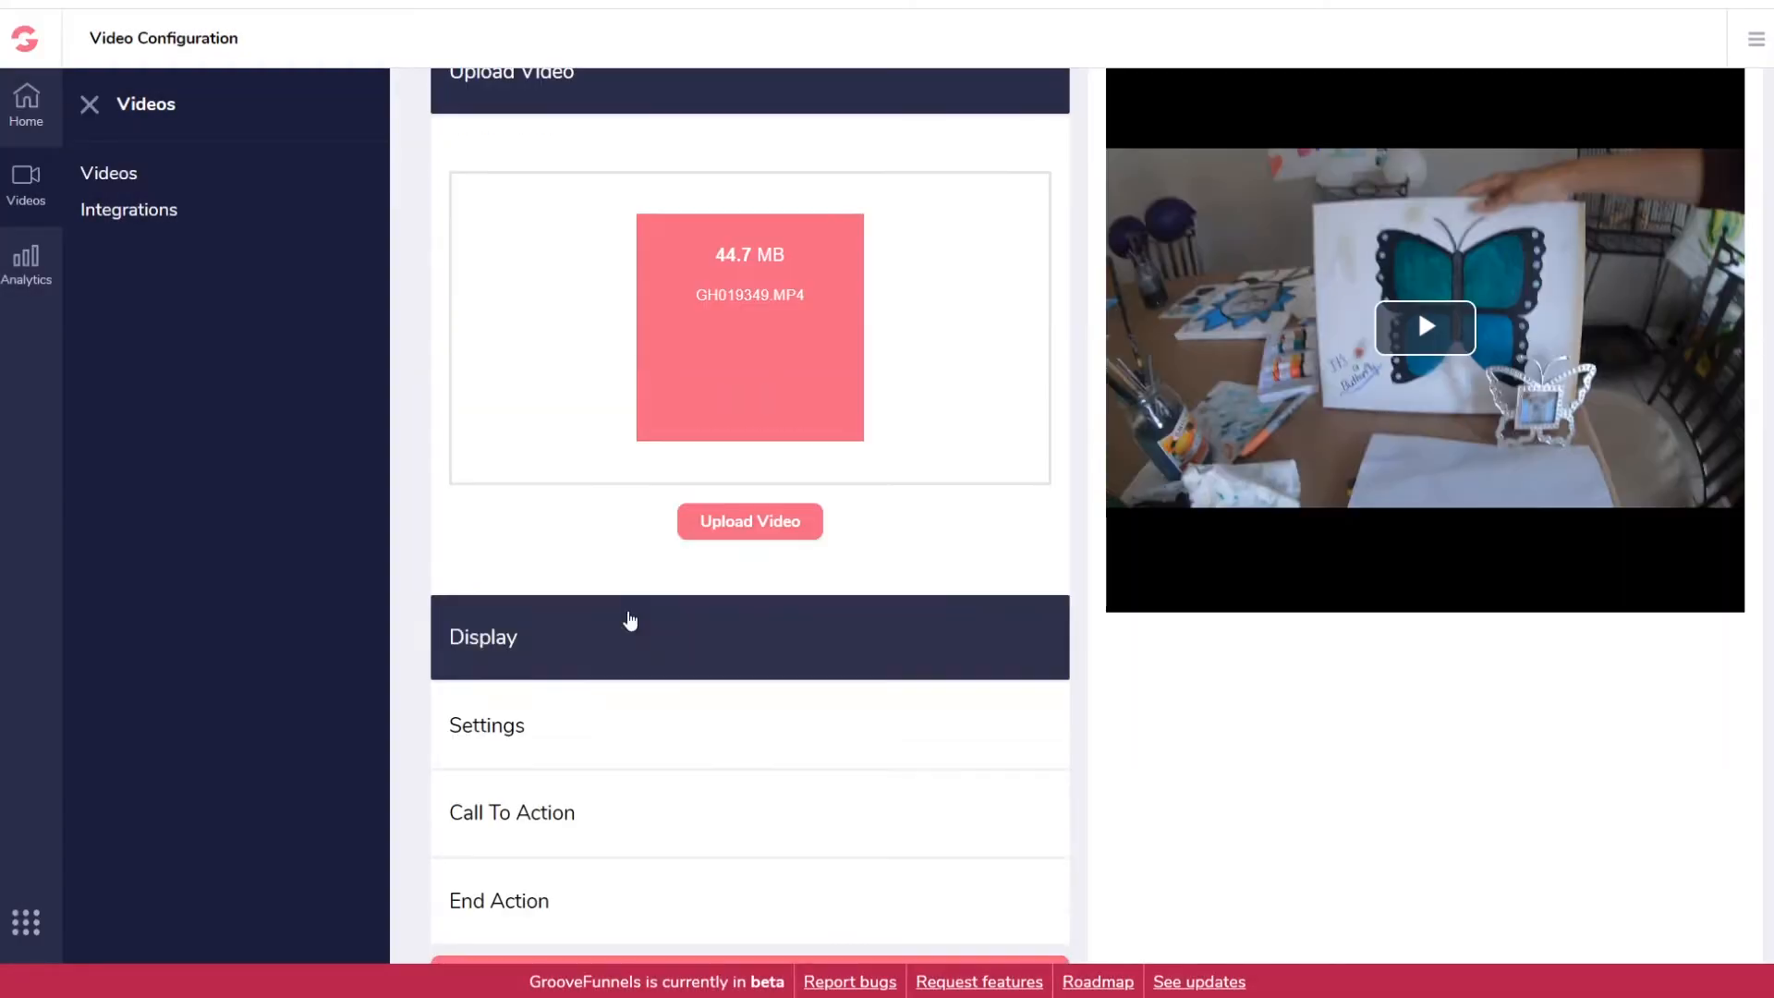
pyautogui.click(527, 523)
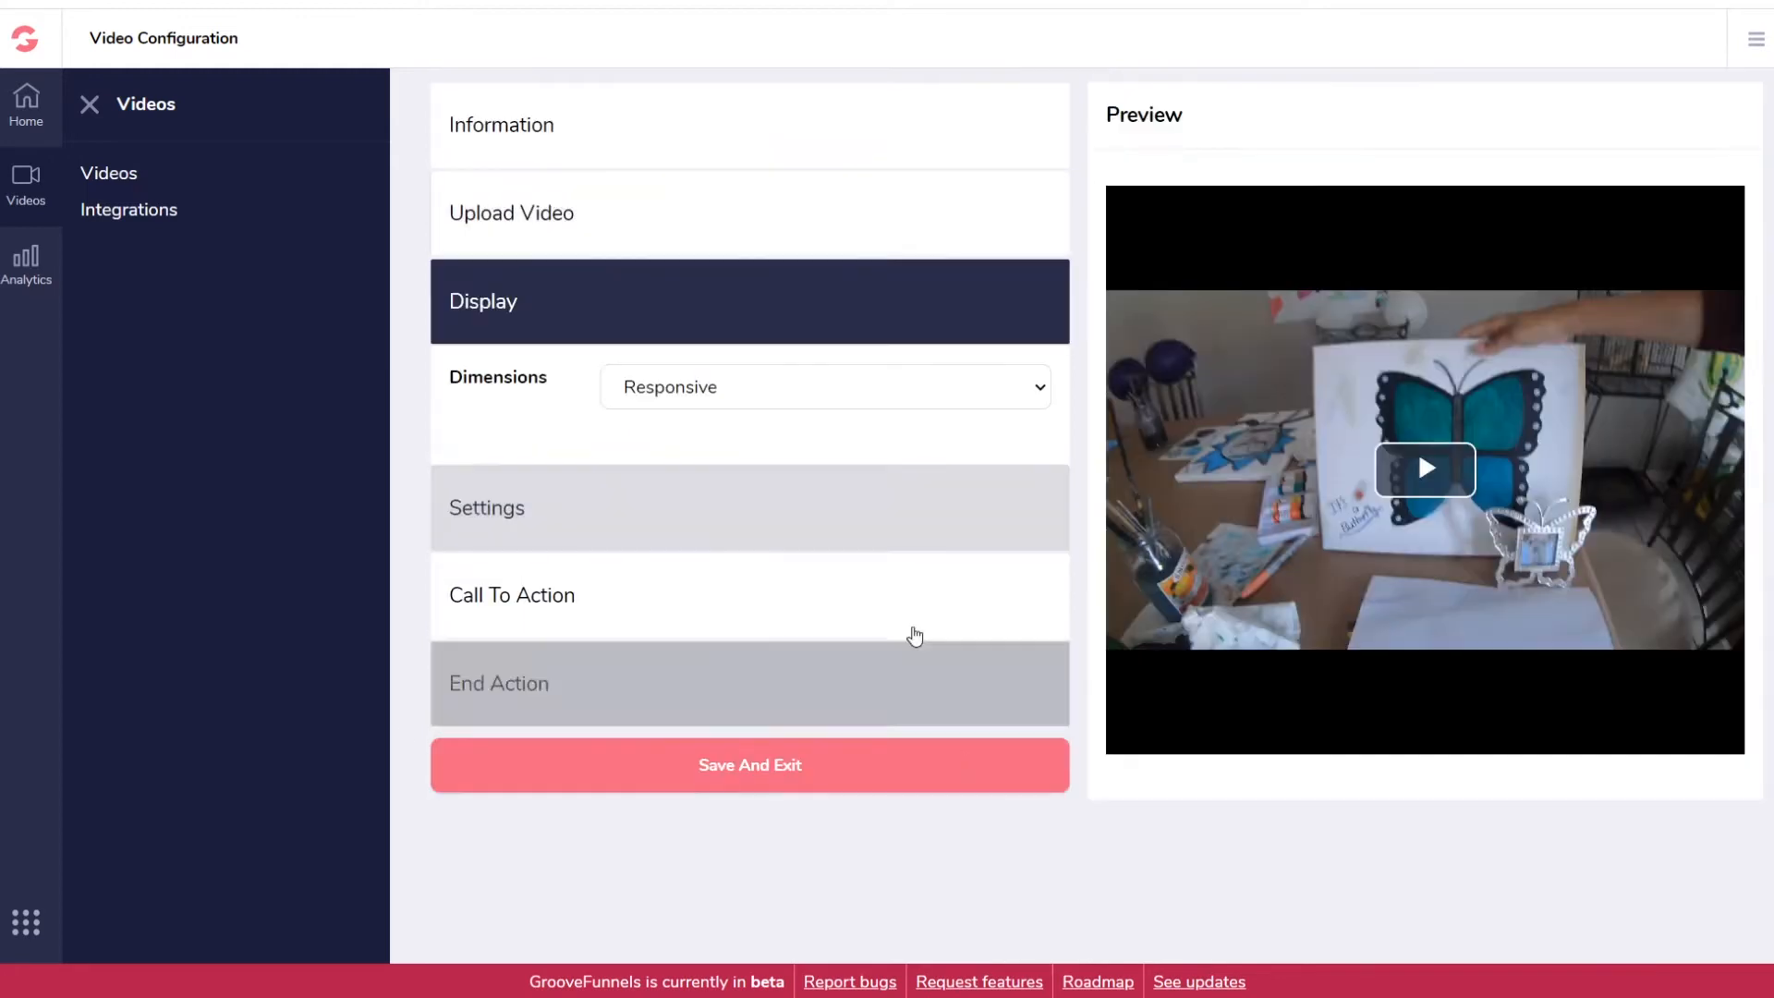
pyautogui.click(833, 392)
pyautogui.click(704, 450)
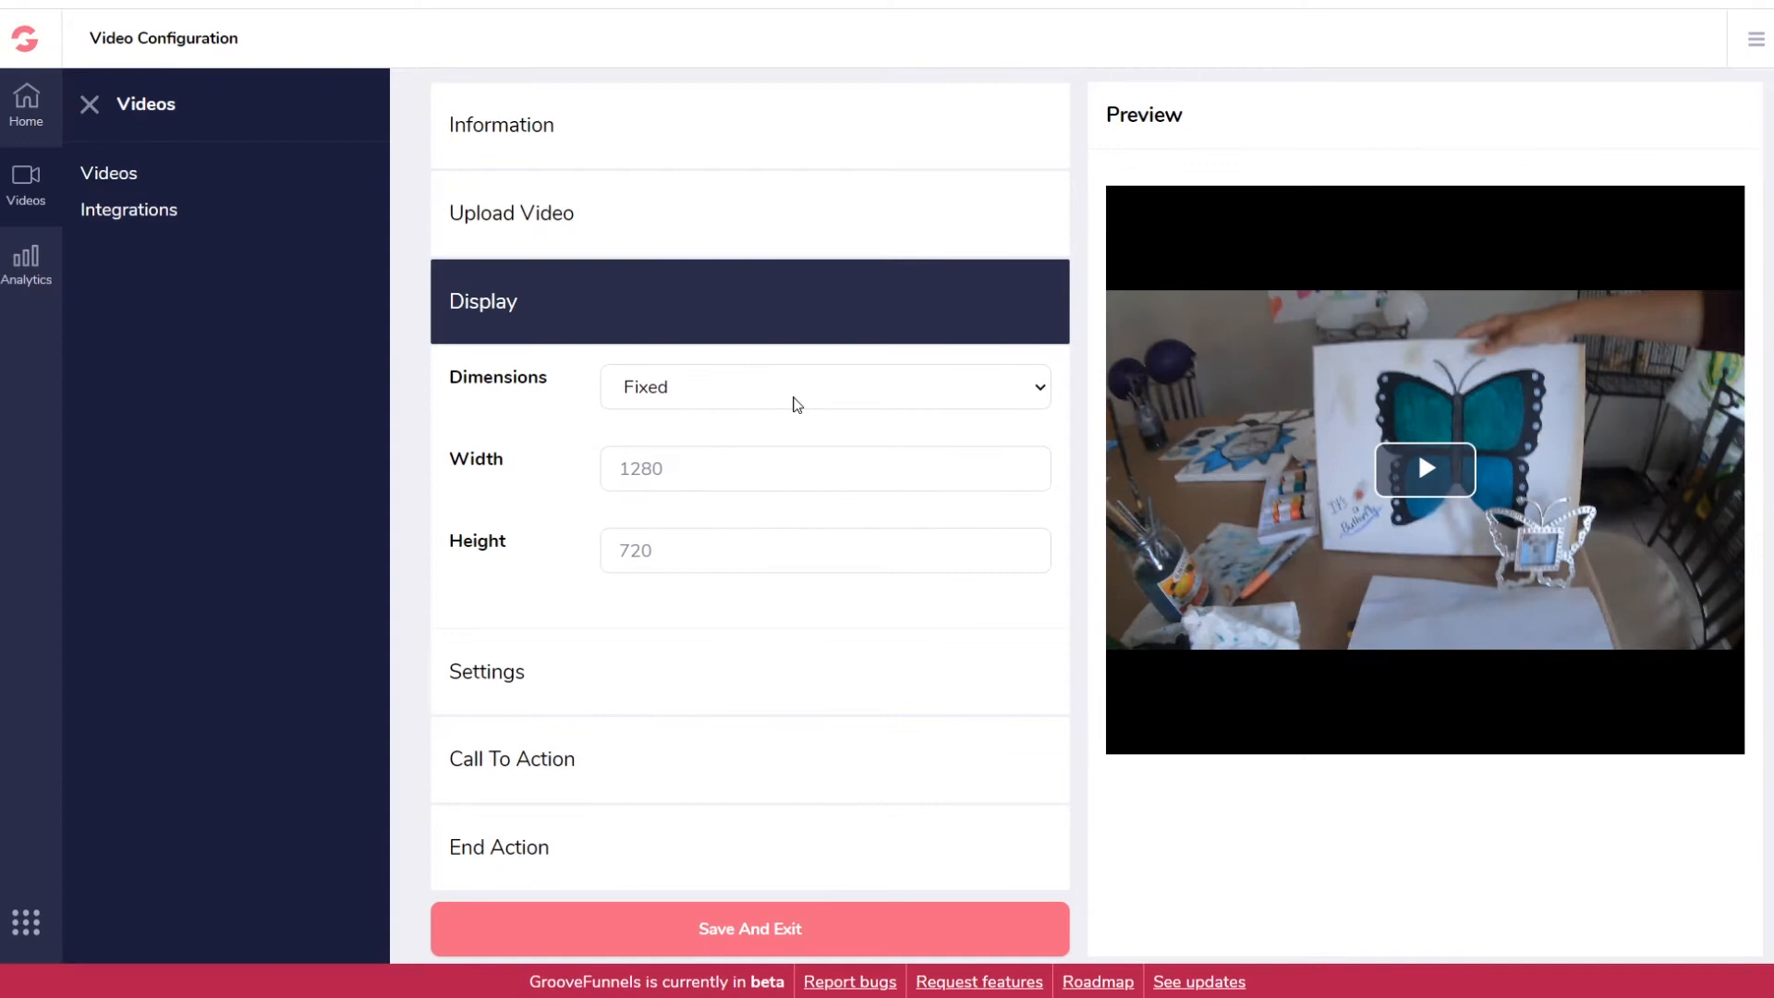
pyautogui.click(797, 404)
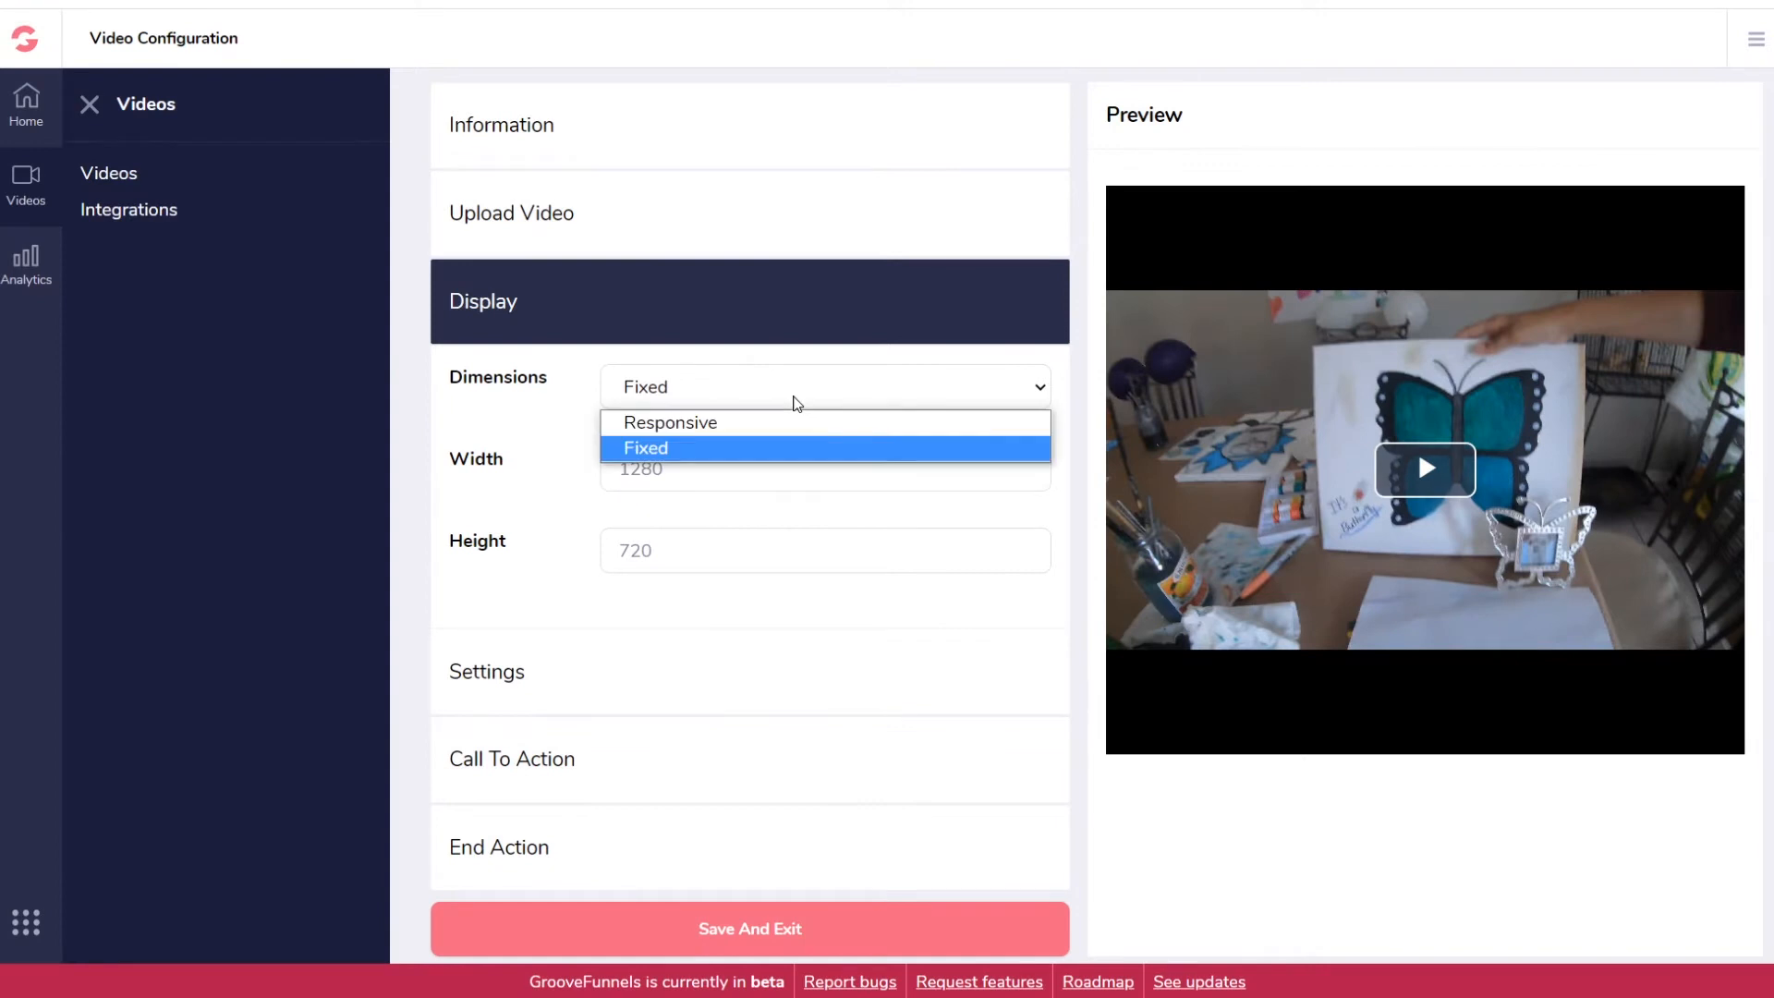
pyautogui.click(743, 413)
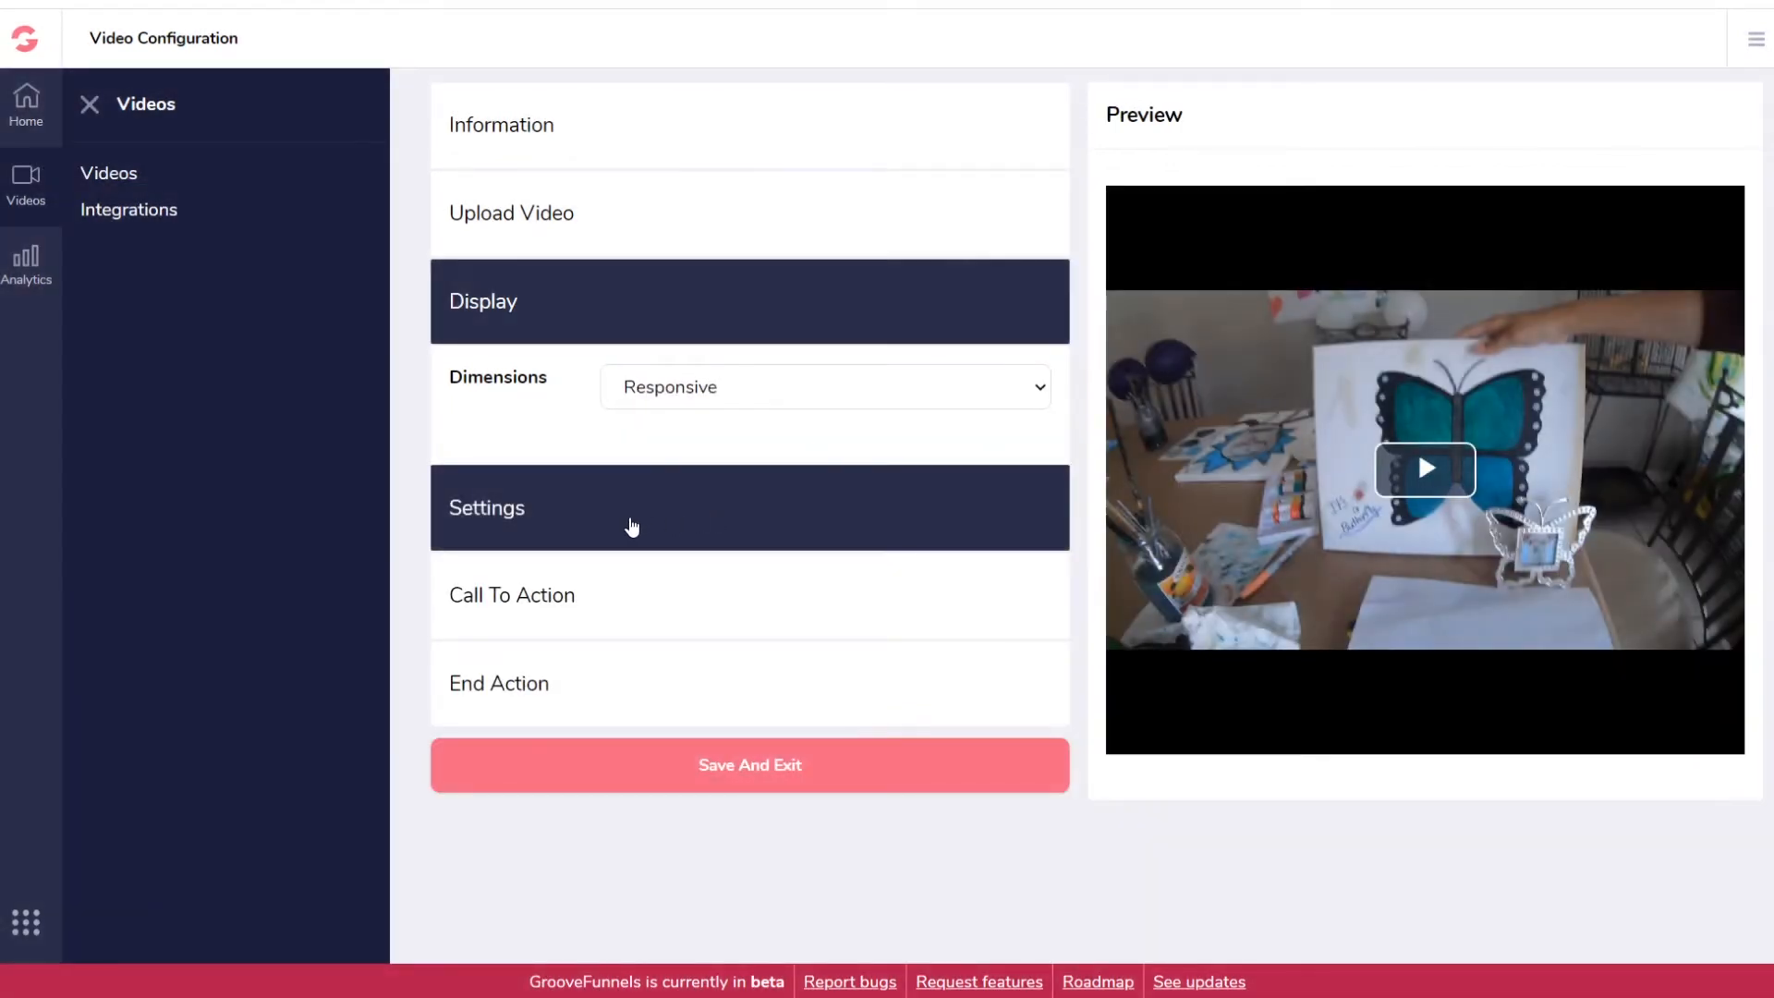
pyautogui.click(631, 527)
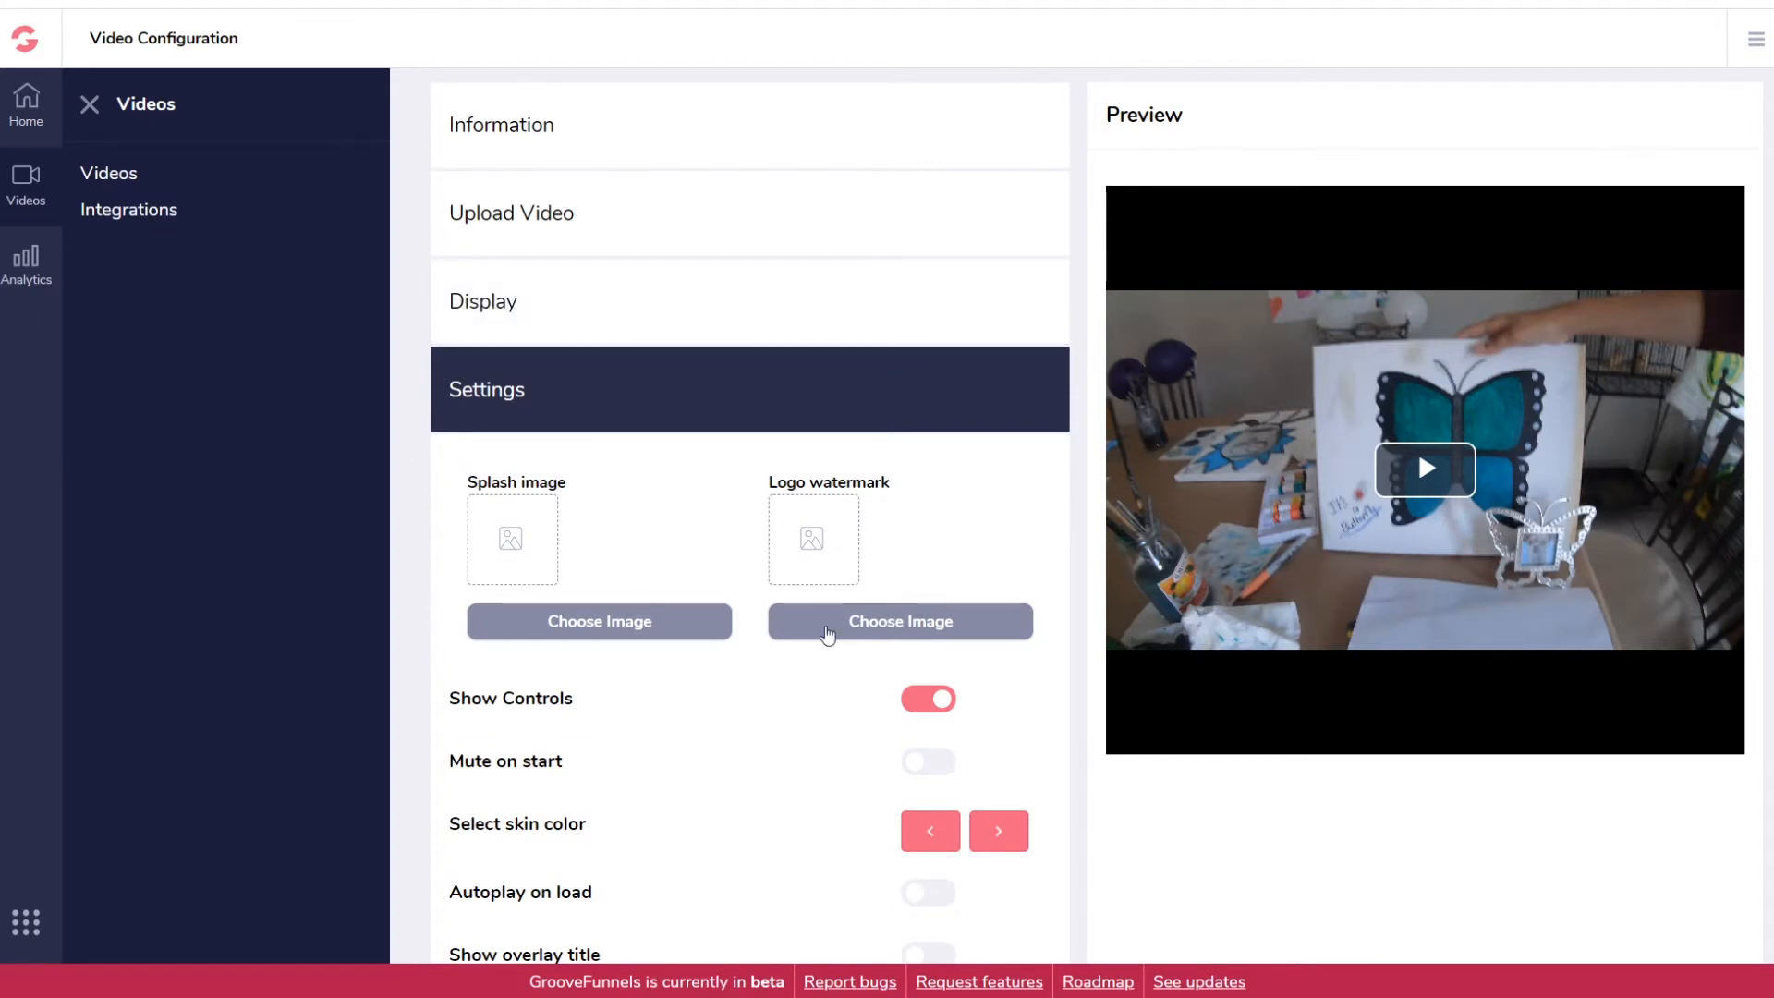
pyautogui.click(912, 628)
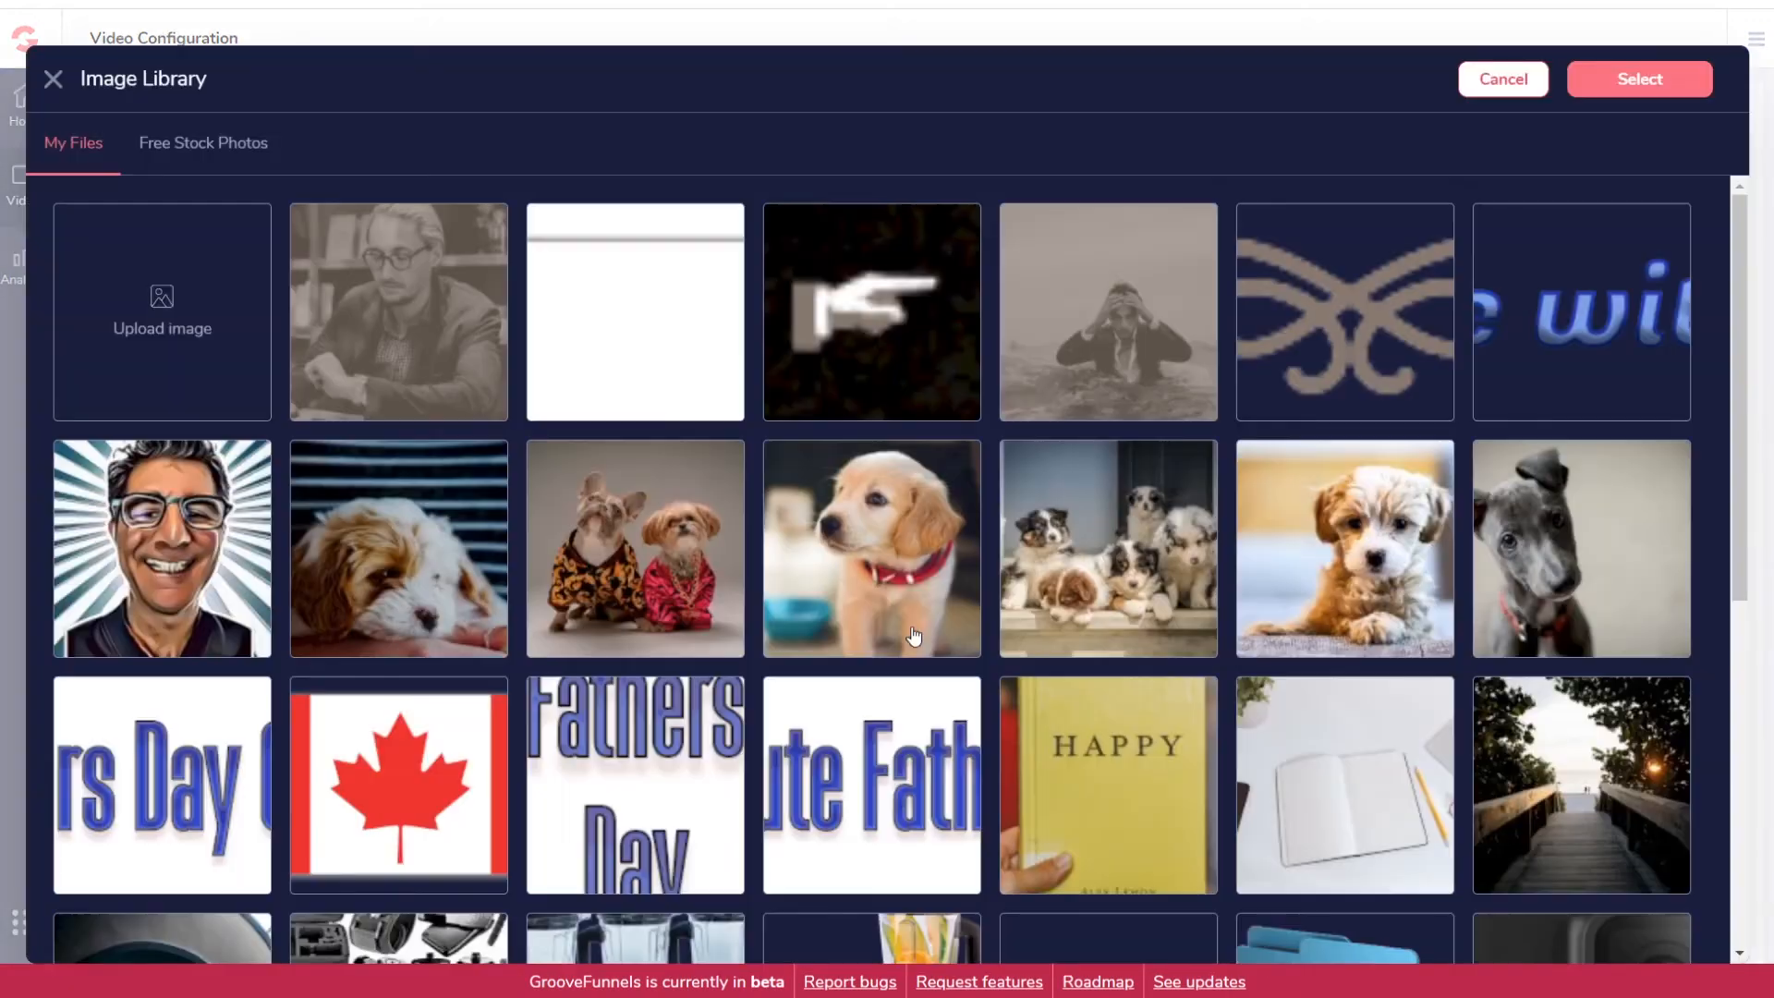
pyautogui.click(183, 570)
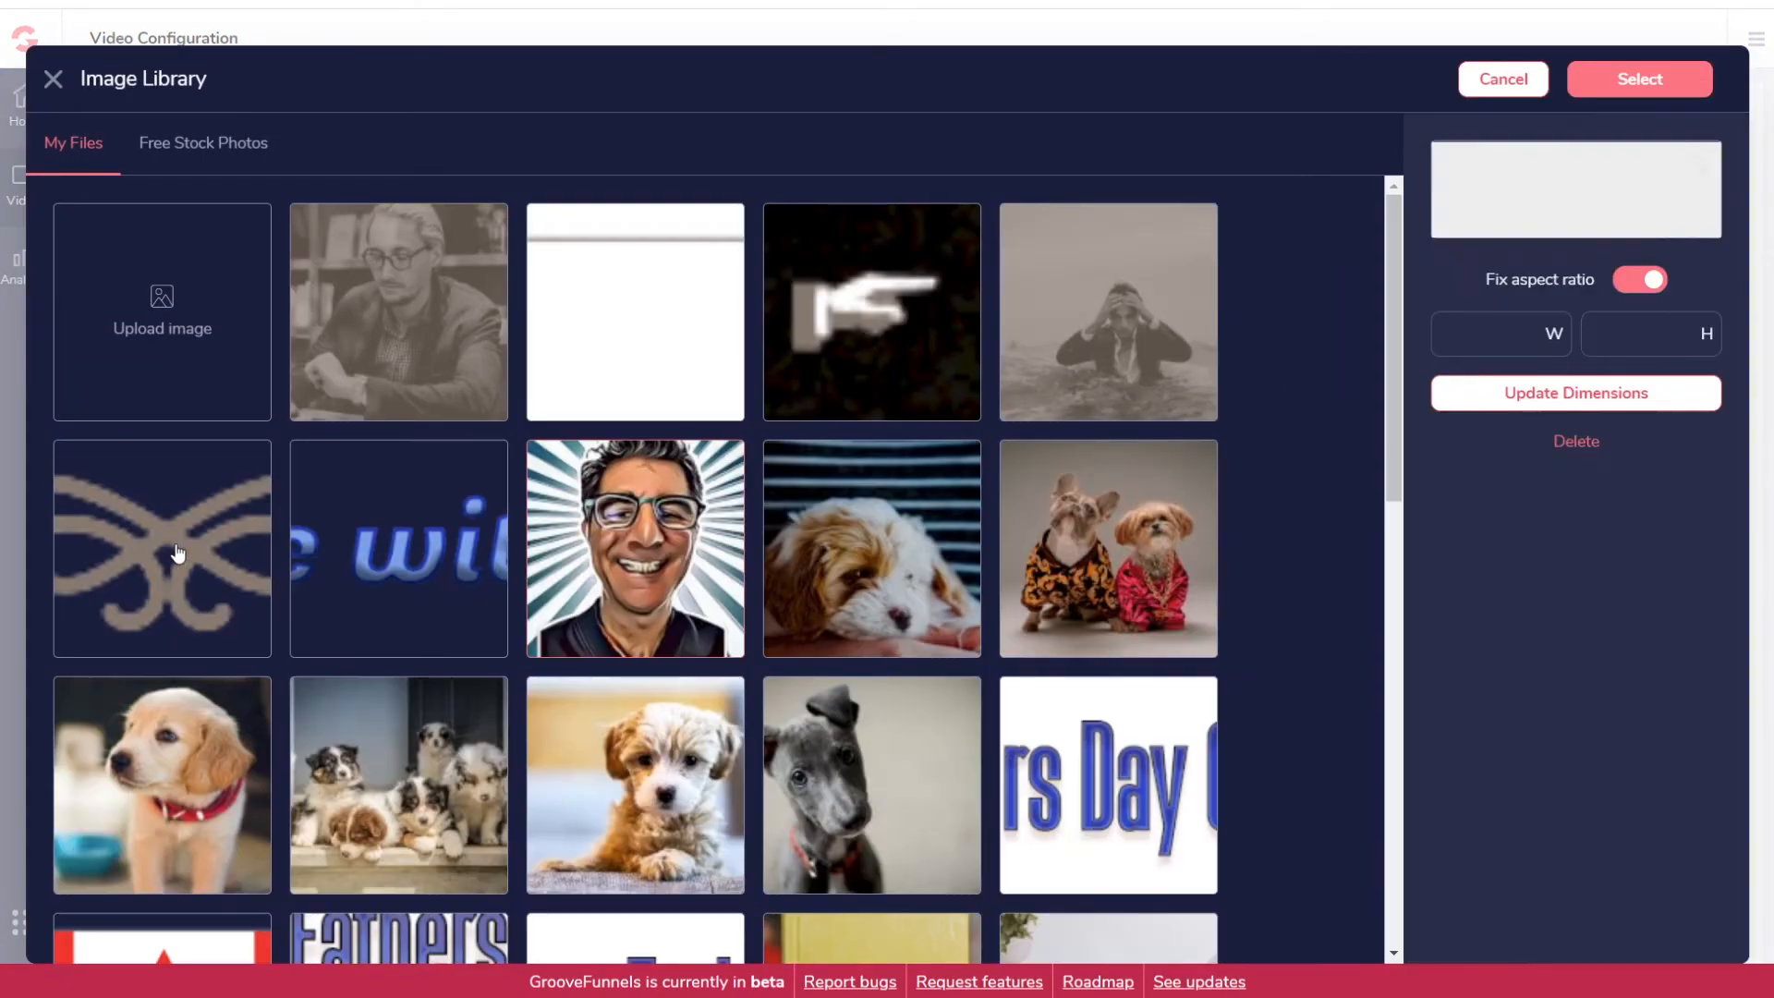
pyautogui.click(1632, 86)
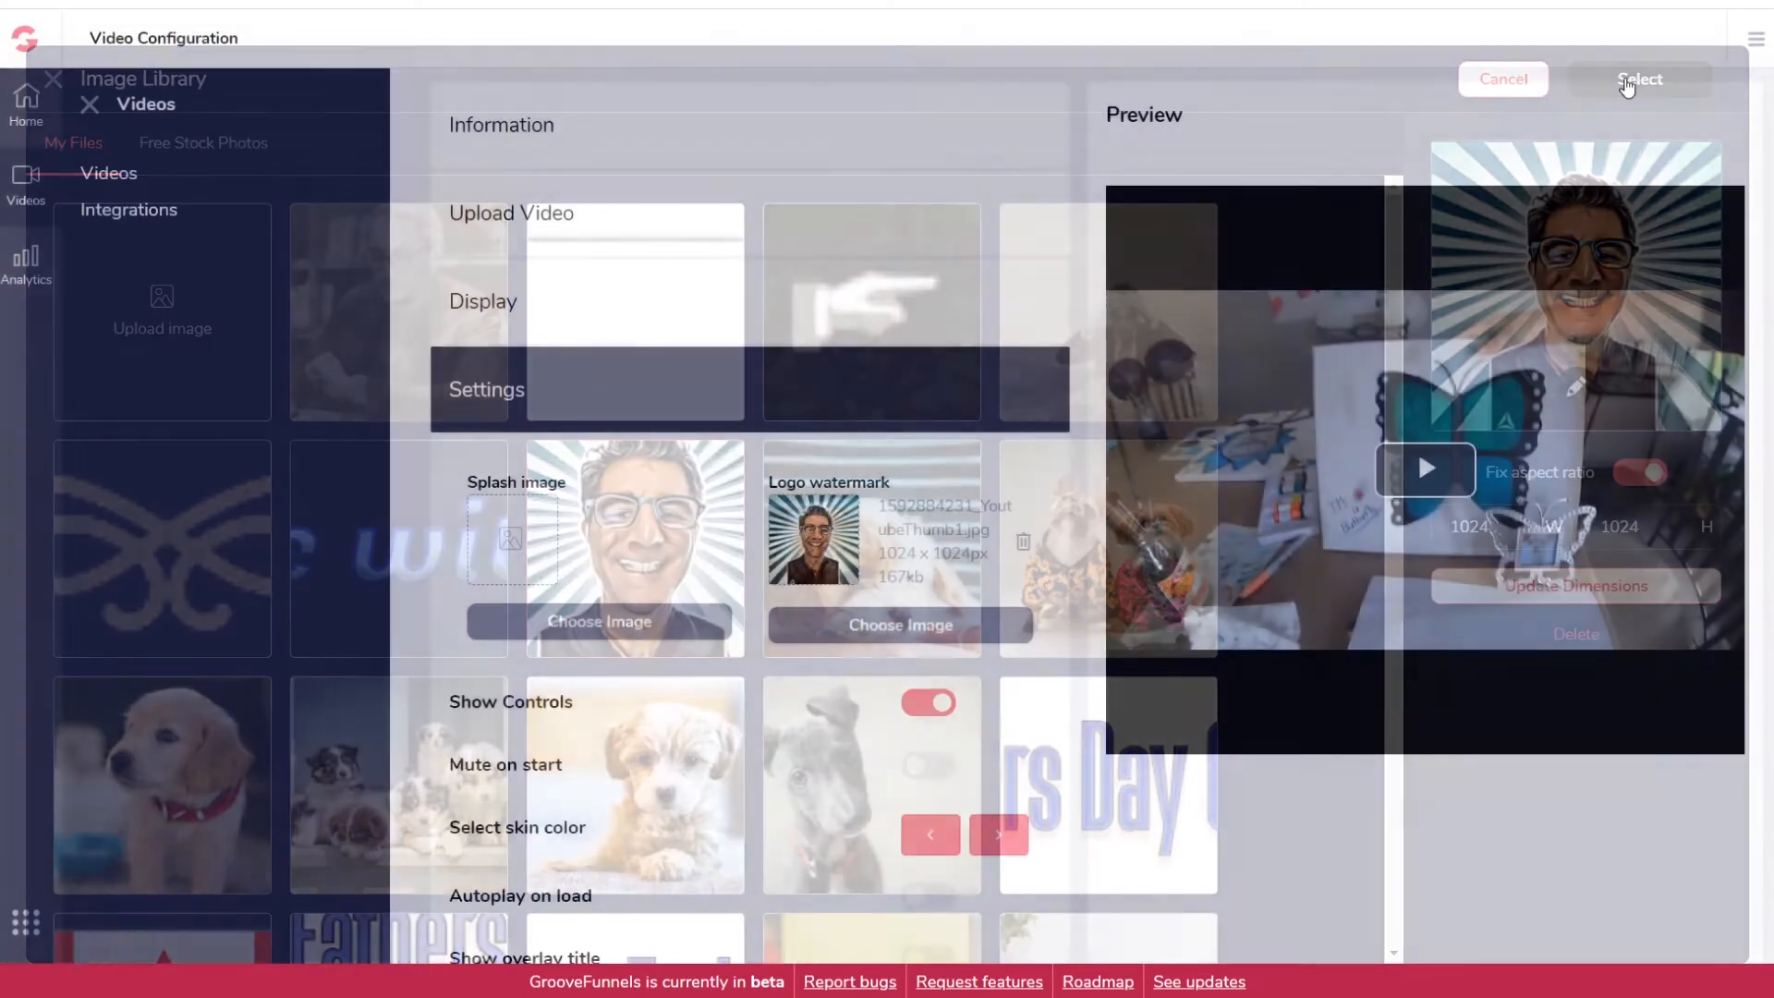
pyautogui.scroll(-3, 903, 582)
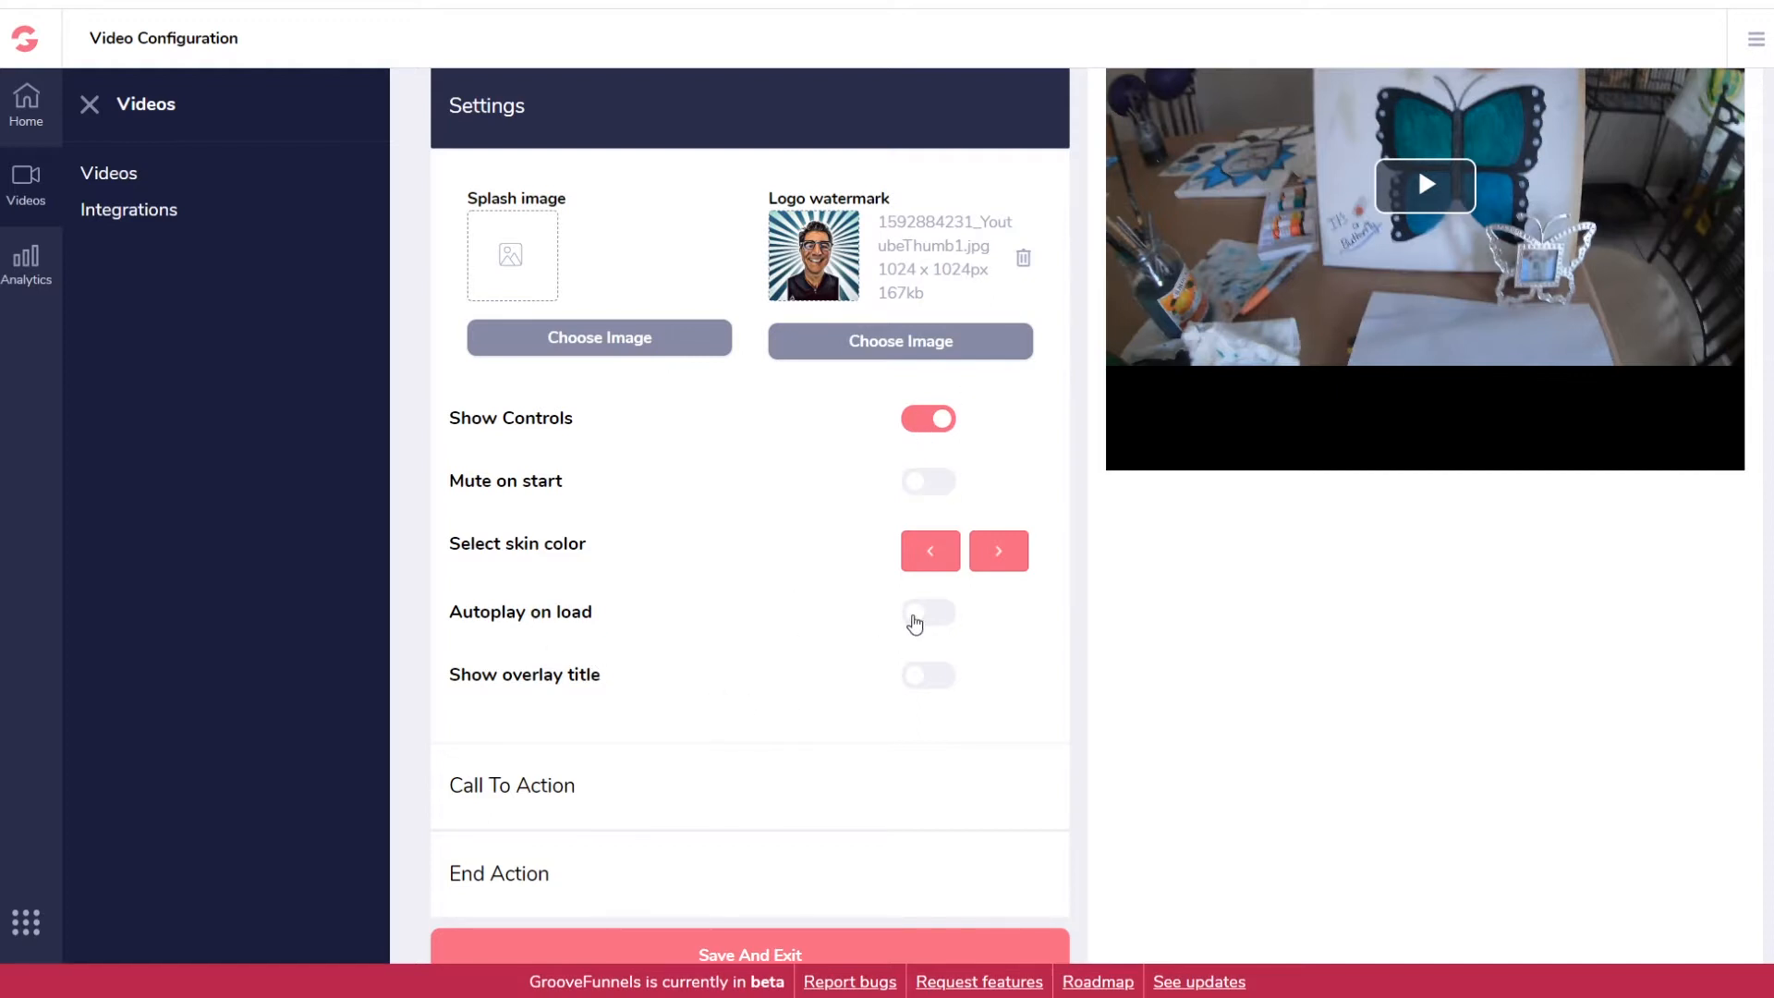
pyautogui.click(930, 612)
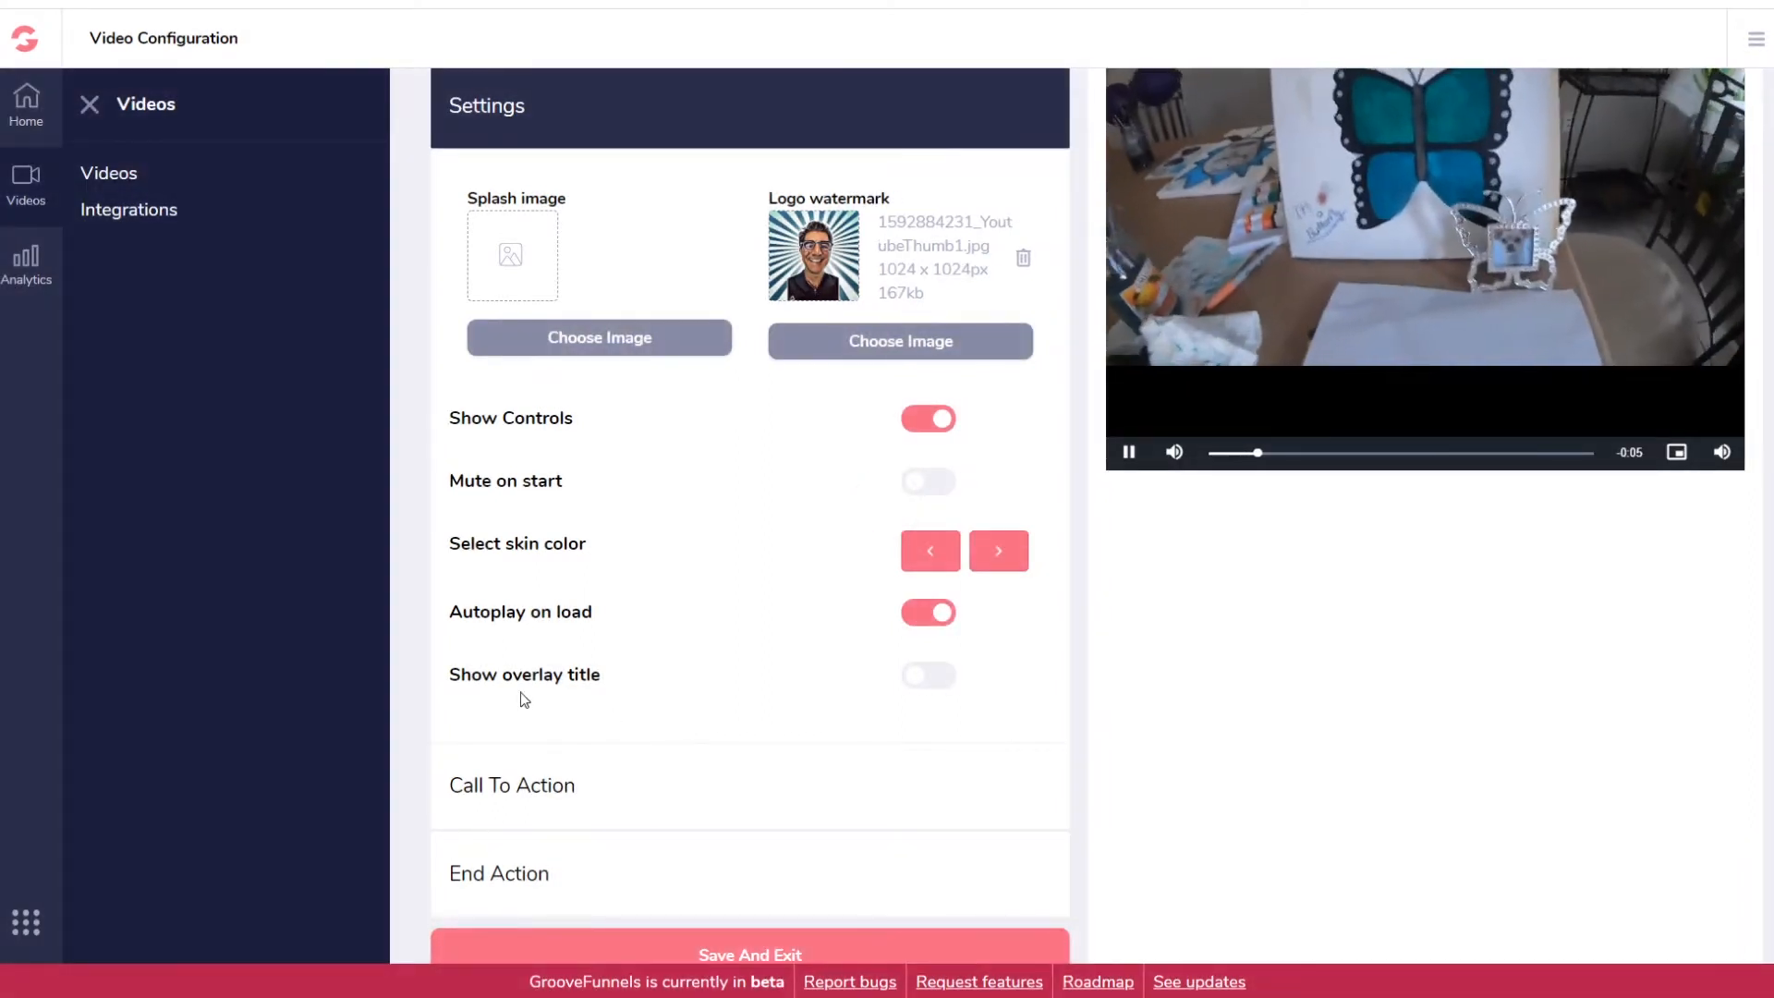
pyautogui.click(953, 691)
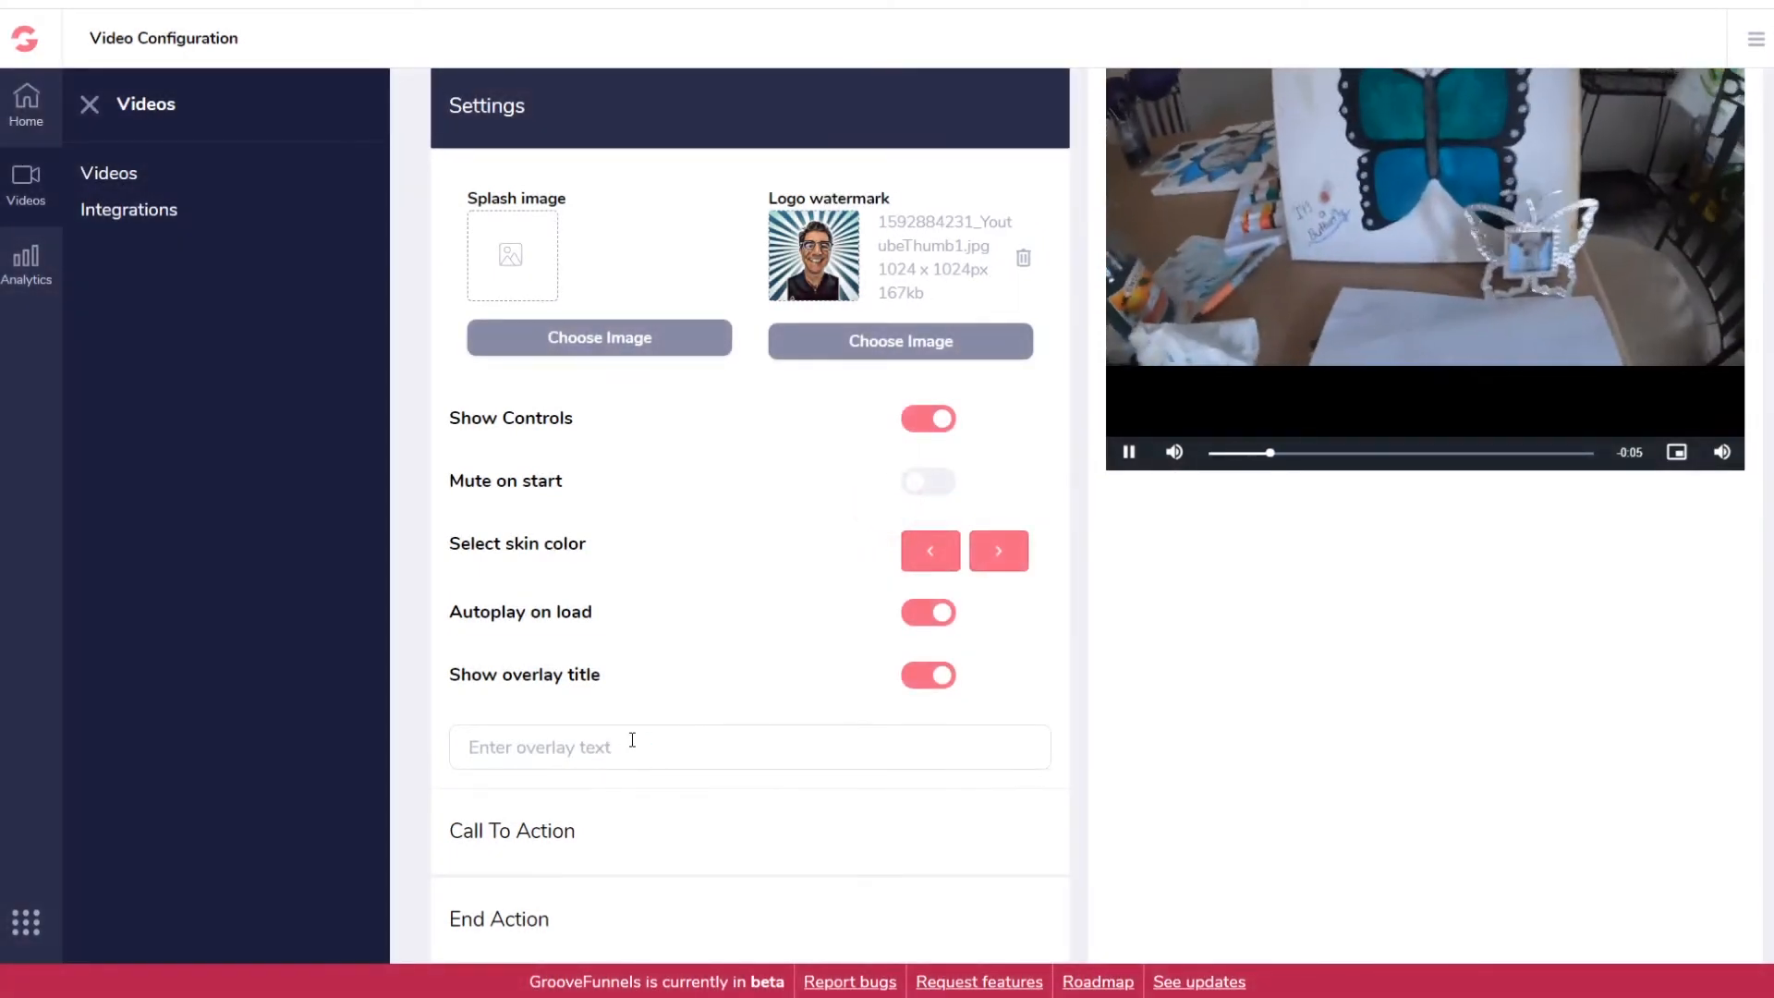
pyautogui.click(584, 759)
pyautogui.write('Testing Groove')
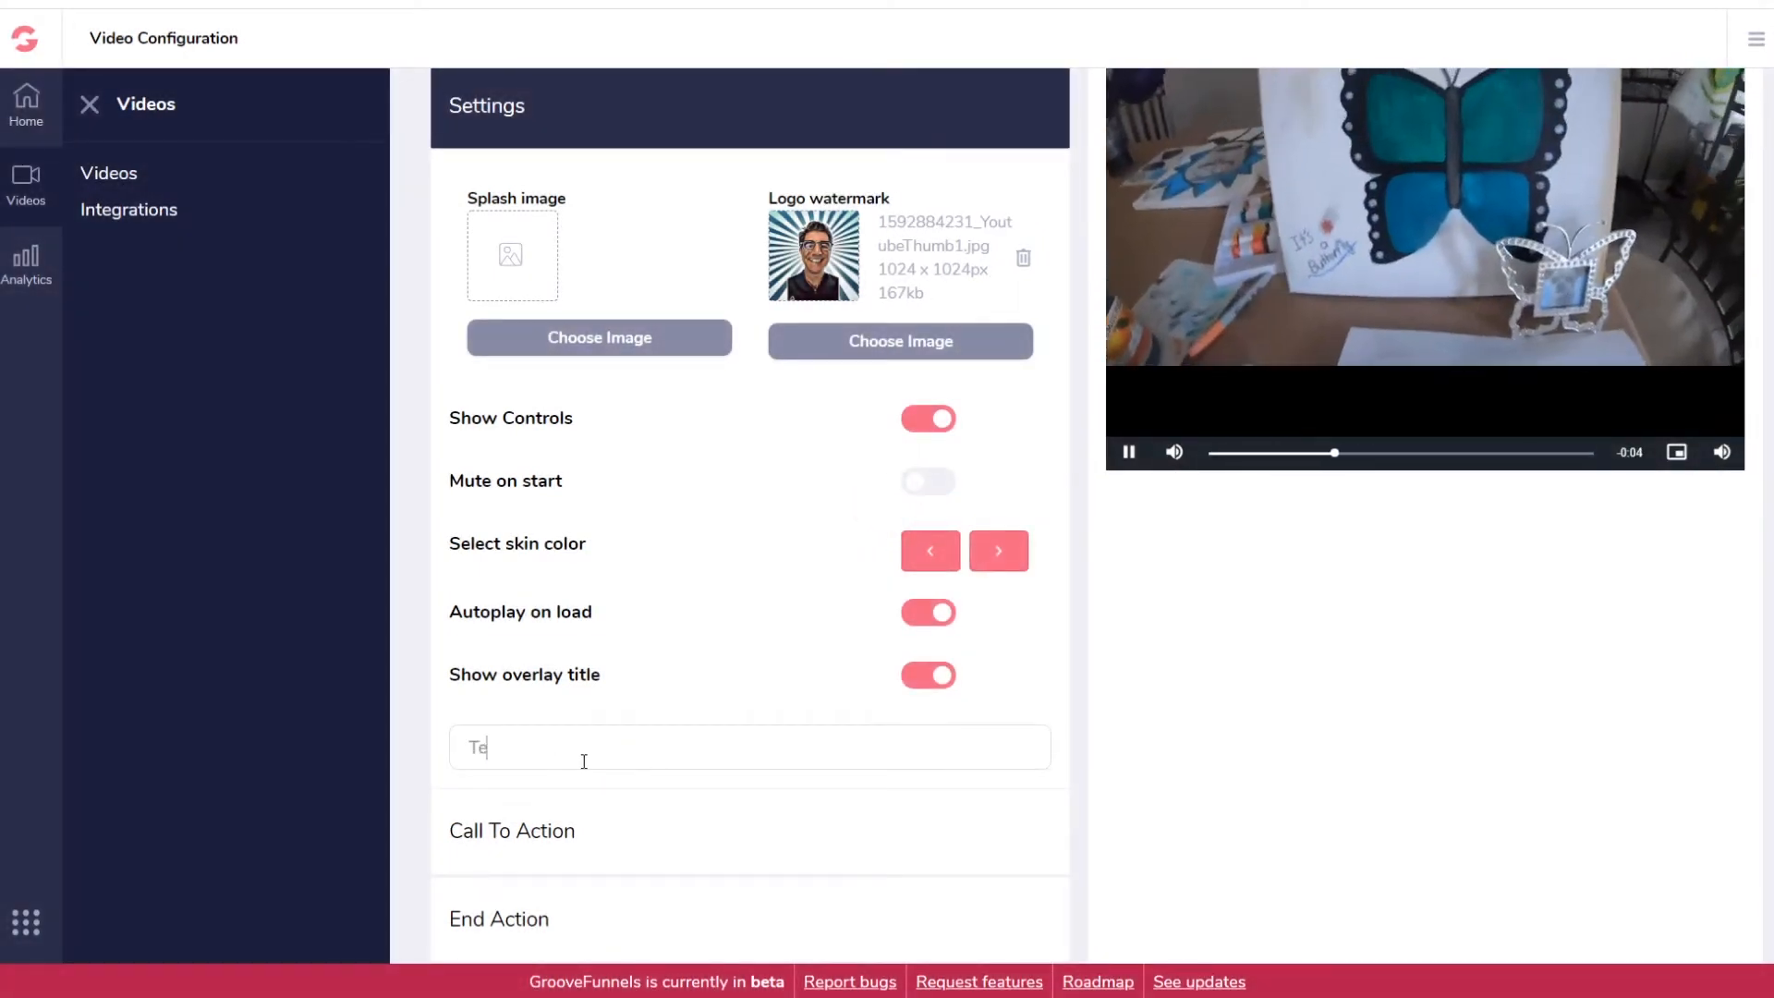
pyautogui.write('Video')
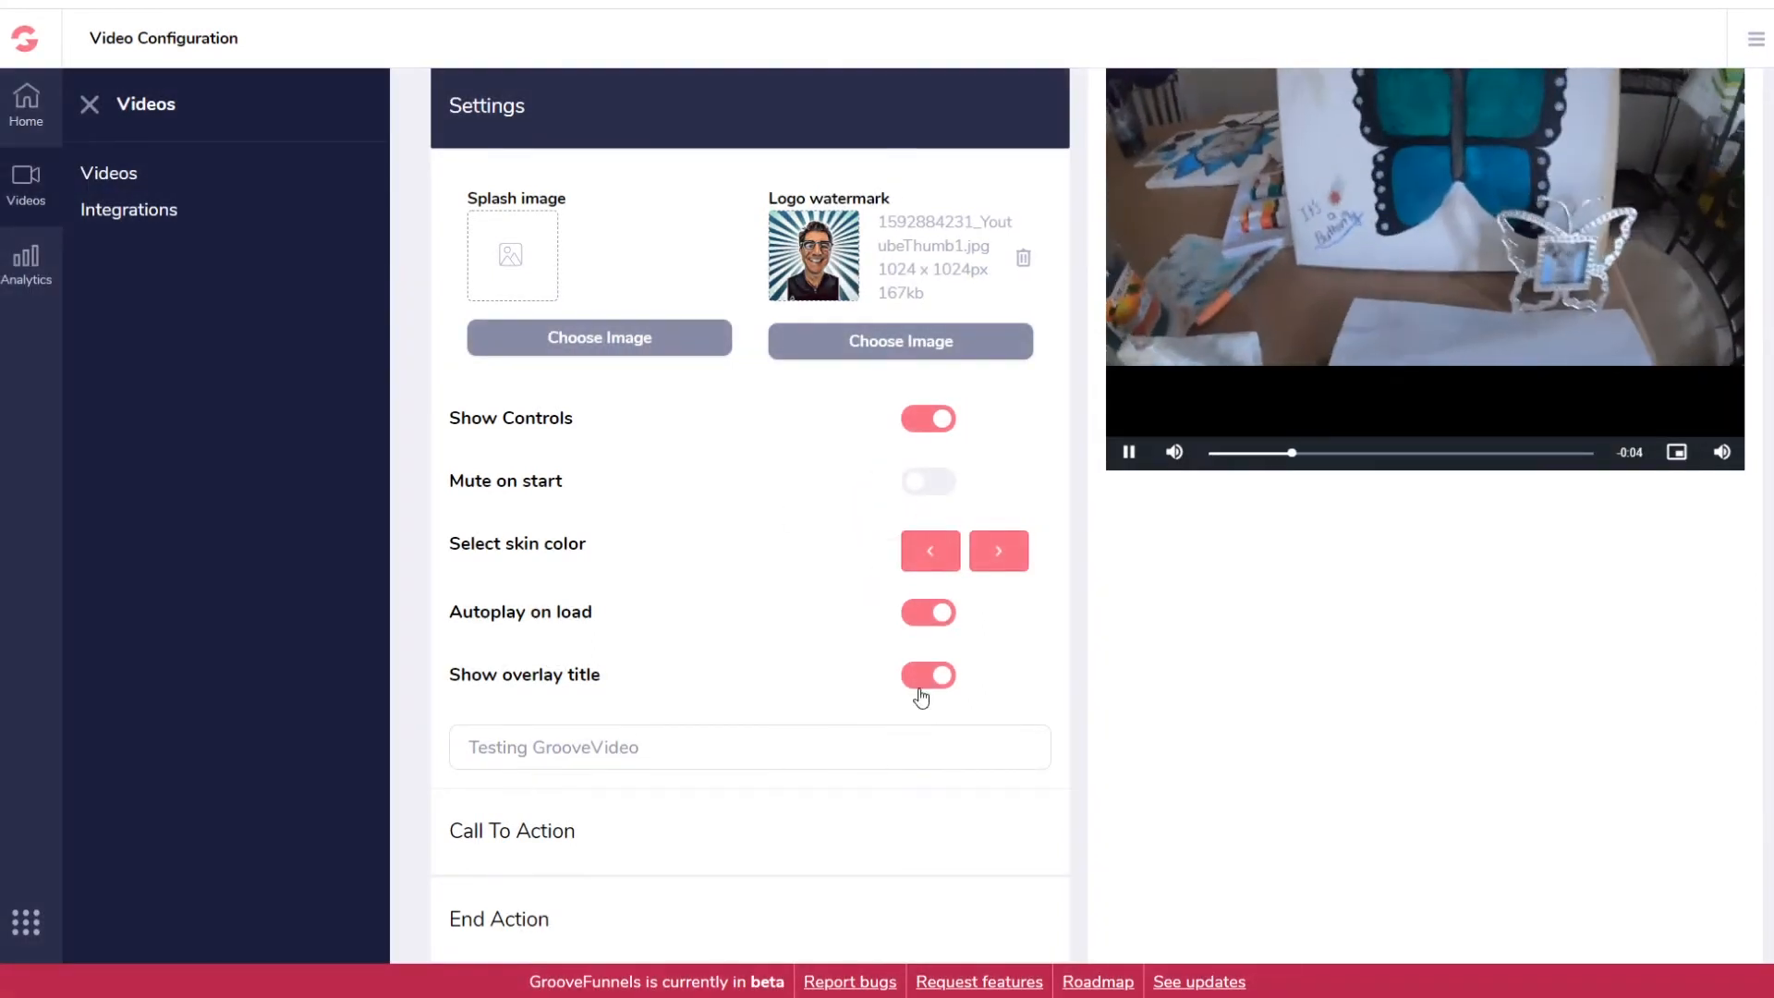
pyautogui.click(926, 612)
pyautogui.scroll(-5, 1137, 652)
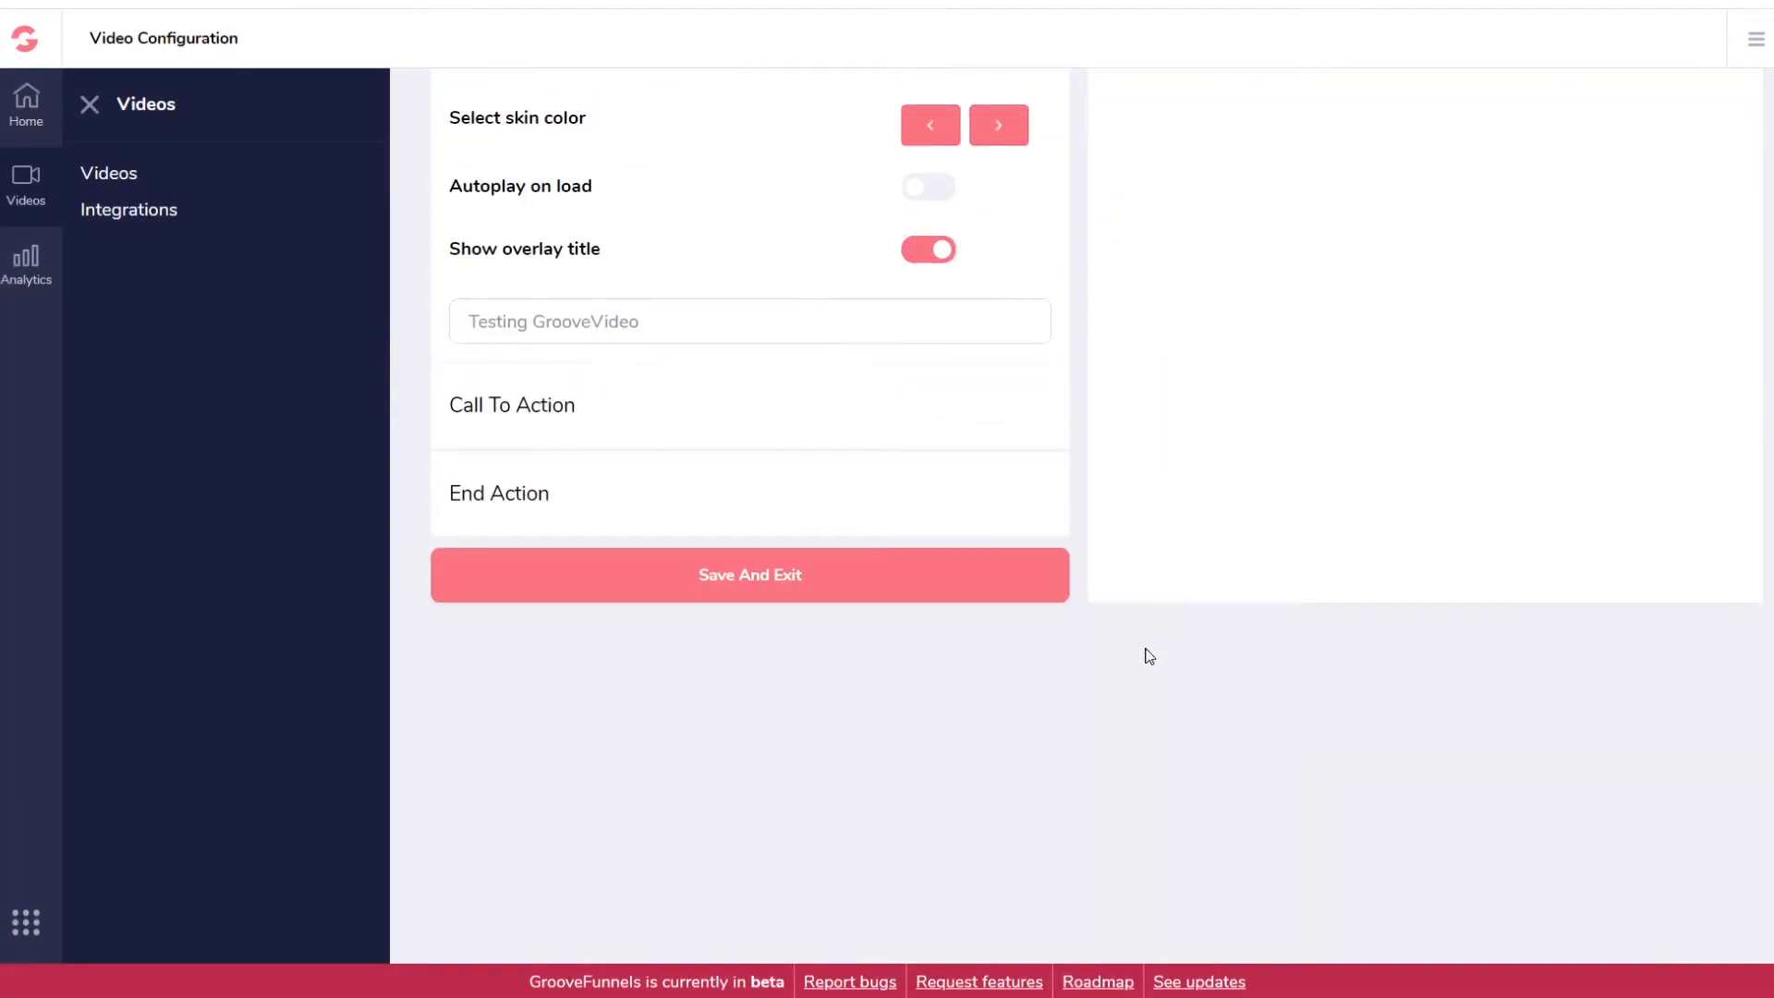
pyautogui.scroll(8, 1109, 683)
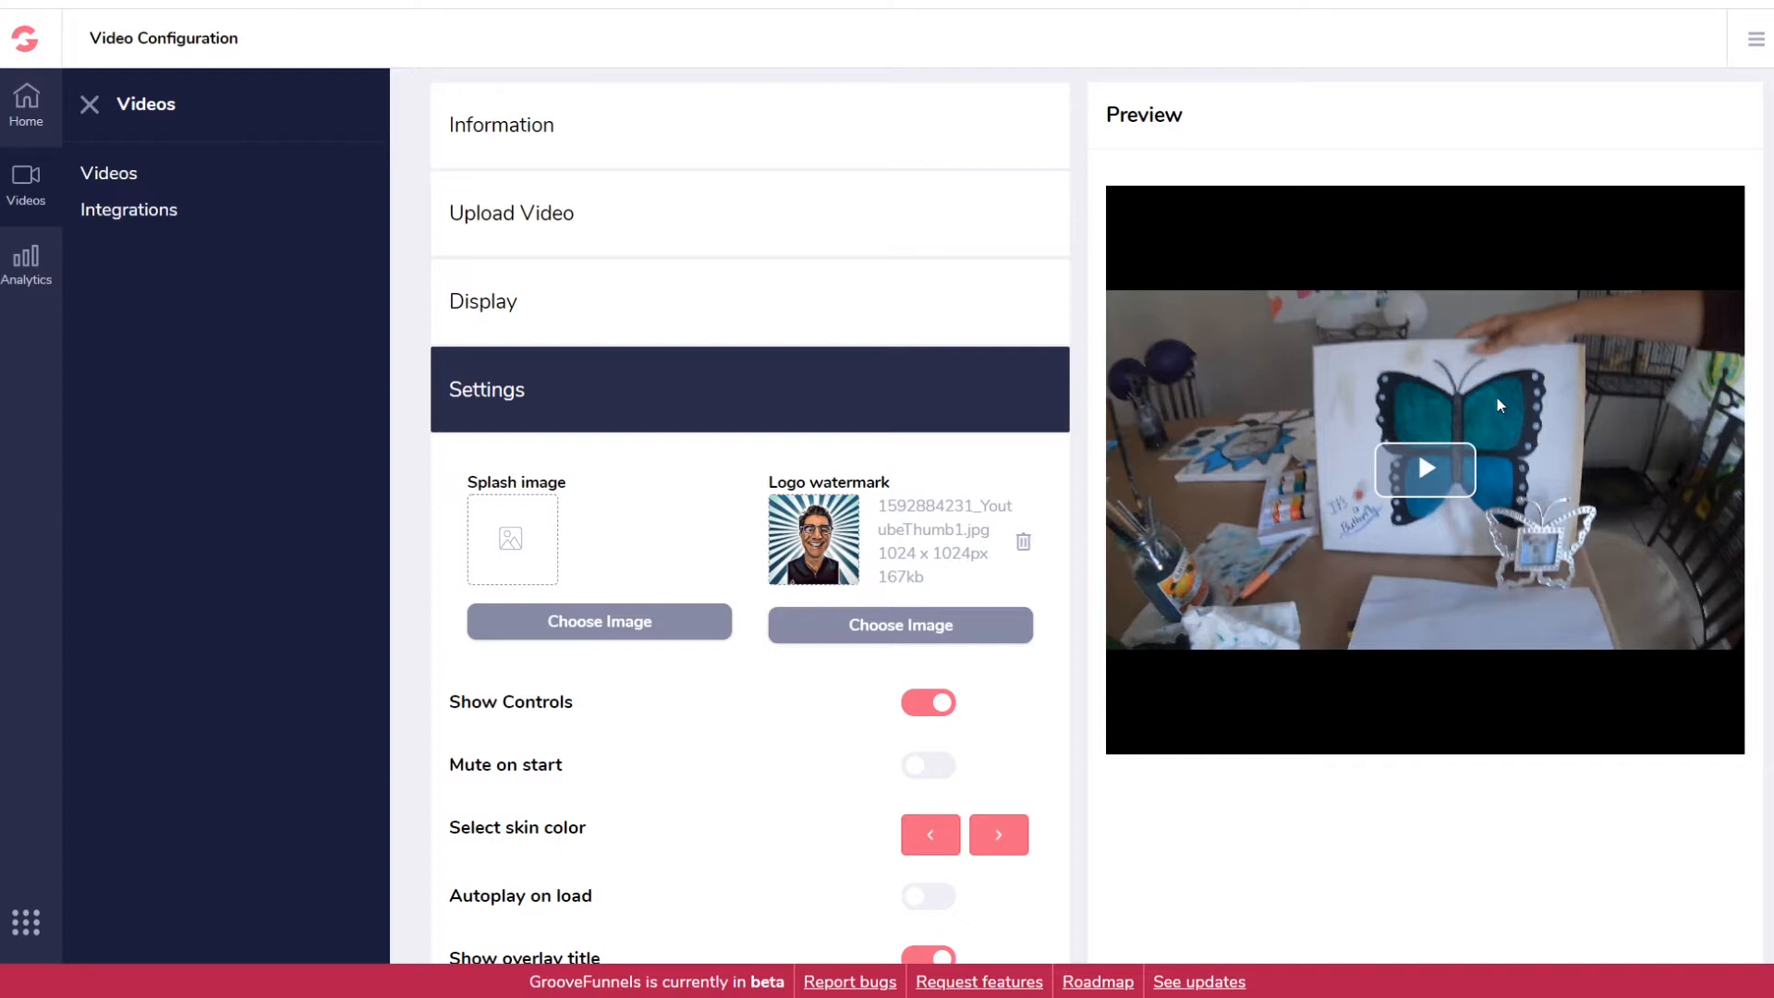
pyautogui.scroll(-6, 1478, 508)
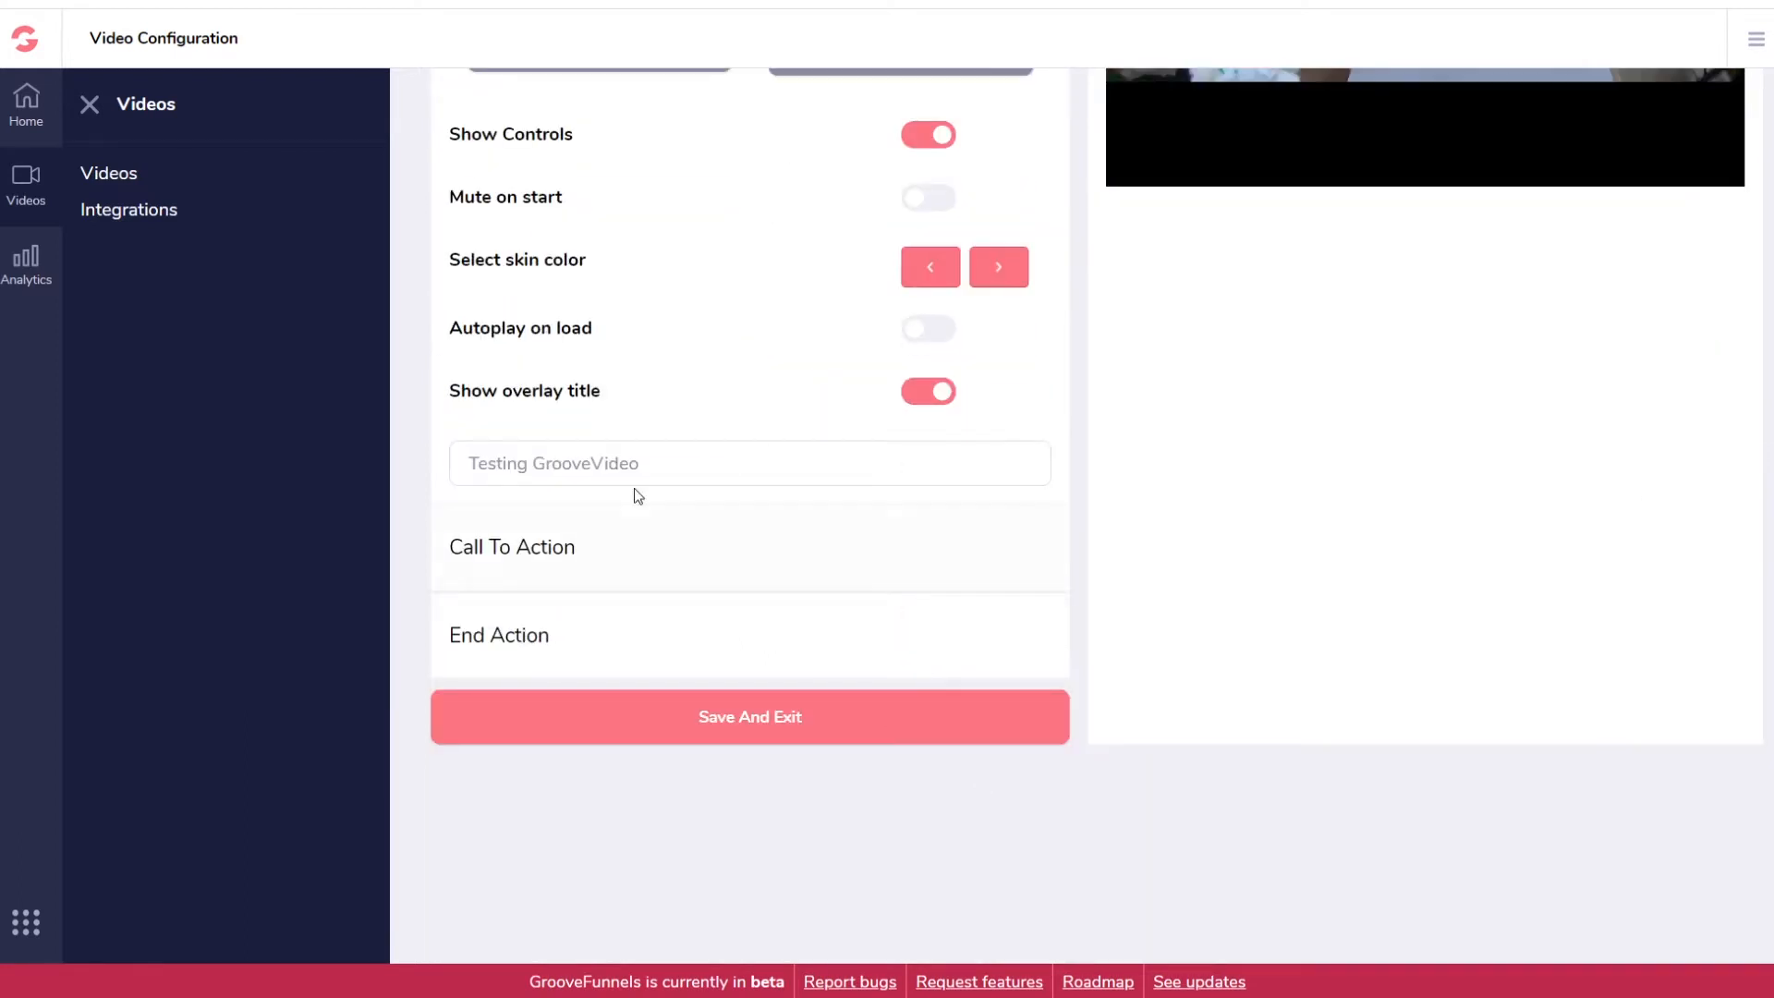
pyautogui.click(590, 550)
pyautogui.click(522, 369)
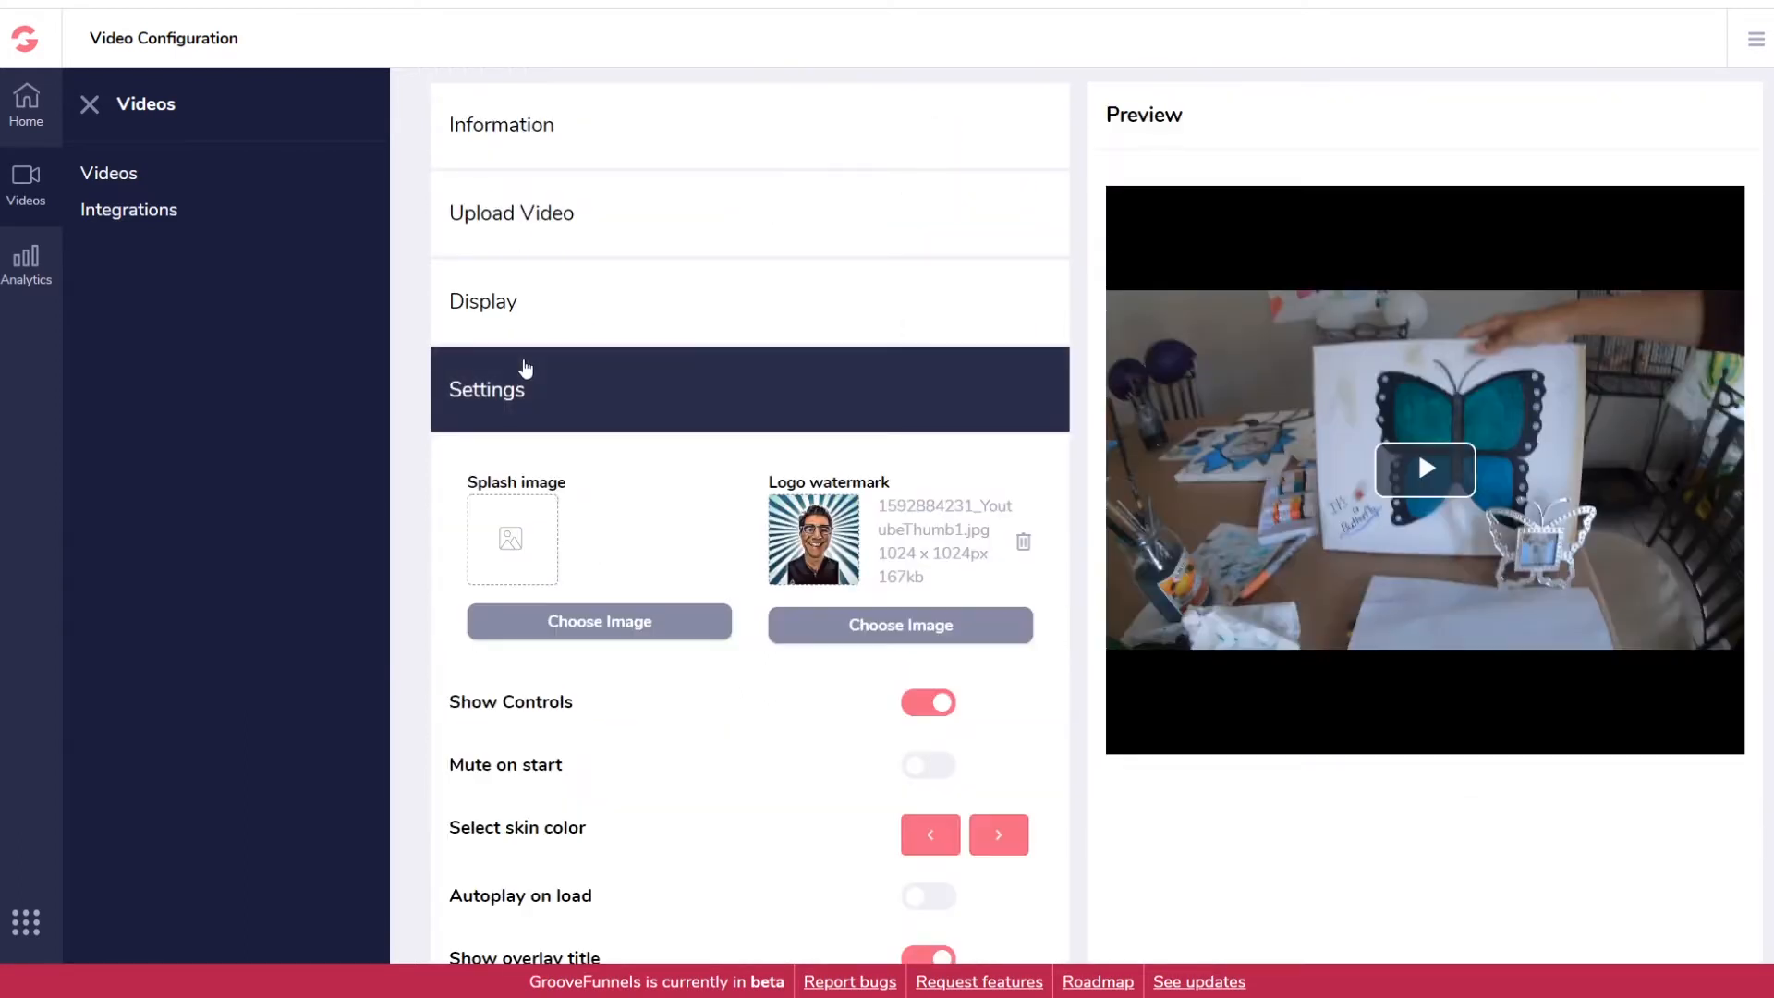
pyautogui.scroll(-3, 632, 576)
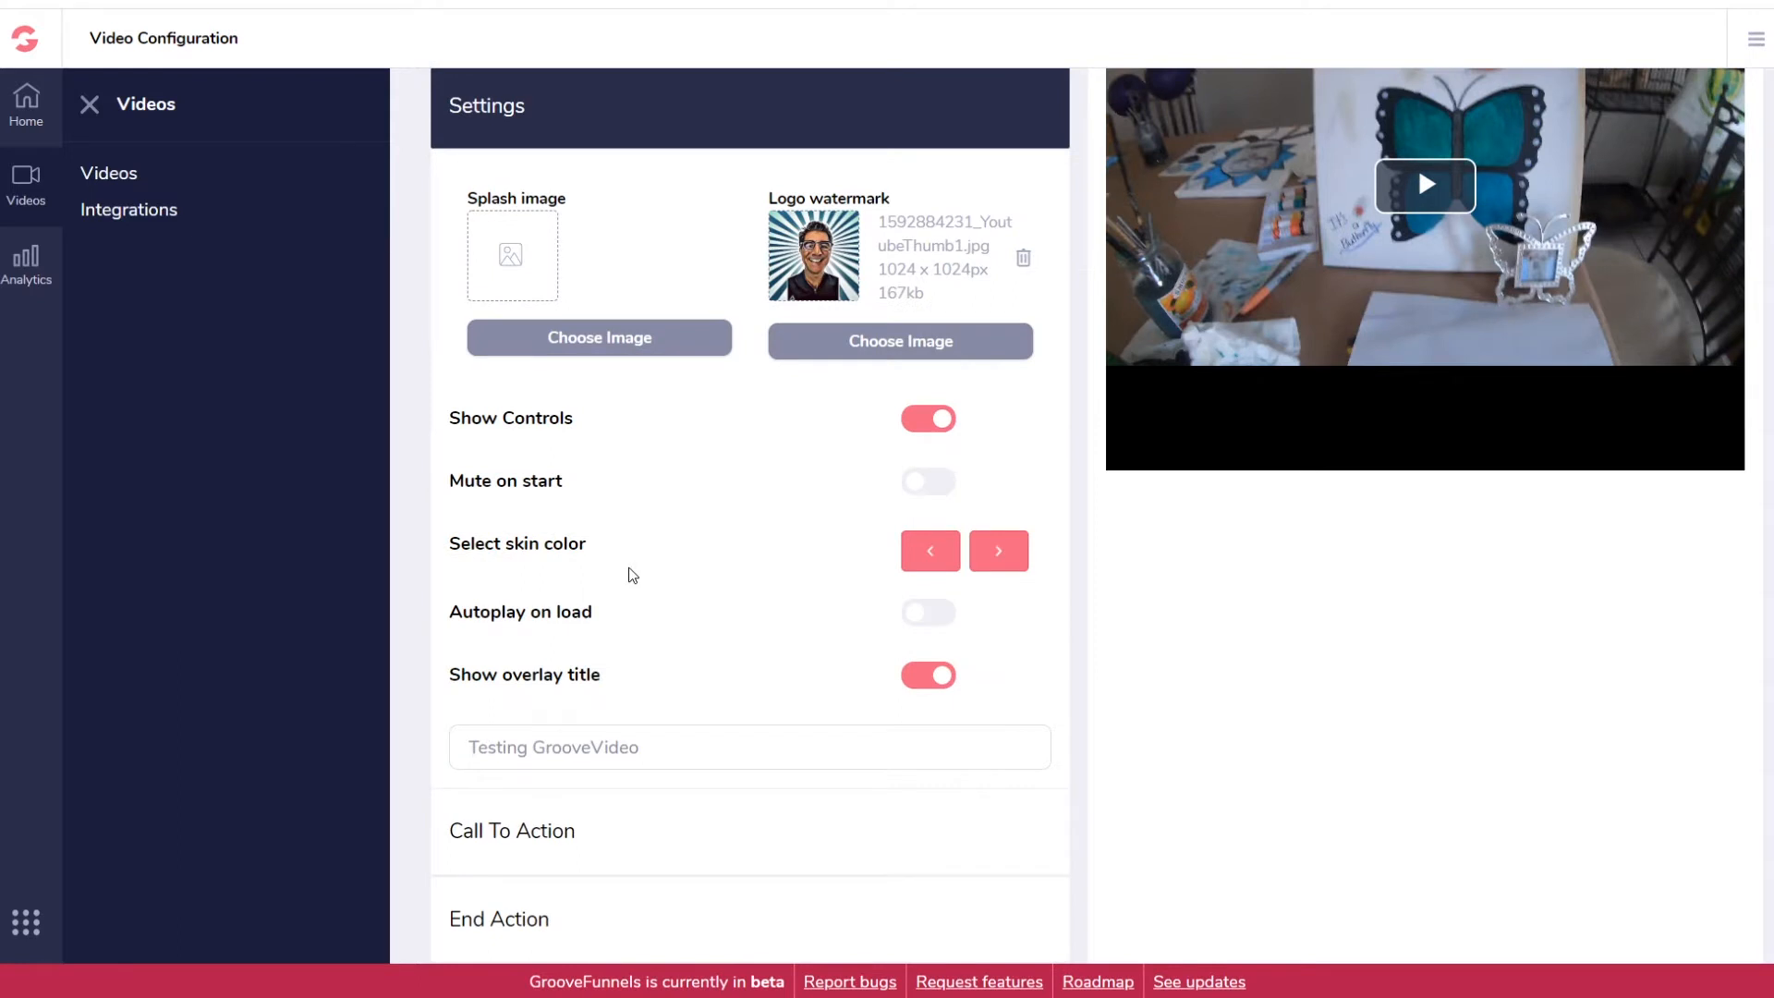
pyautogui.click(555, 829)
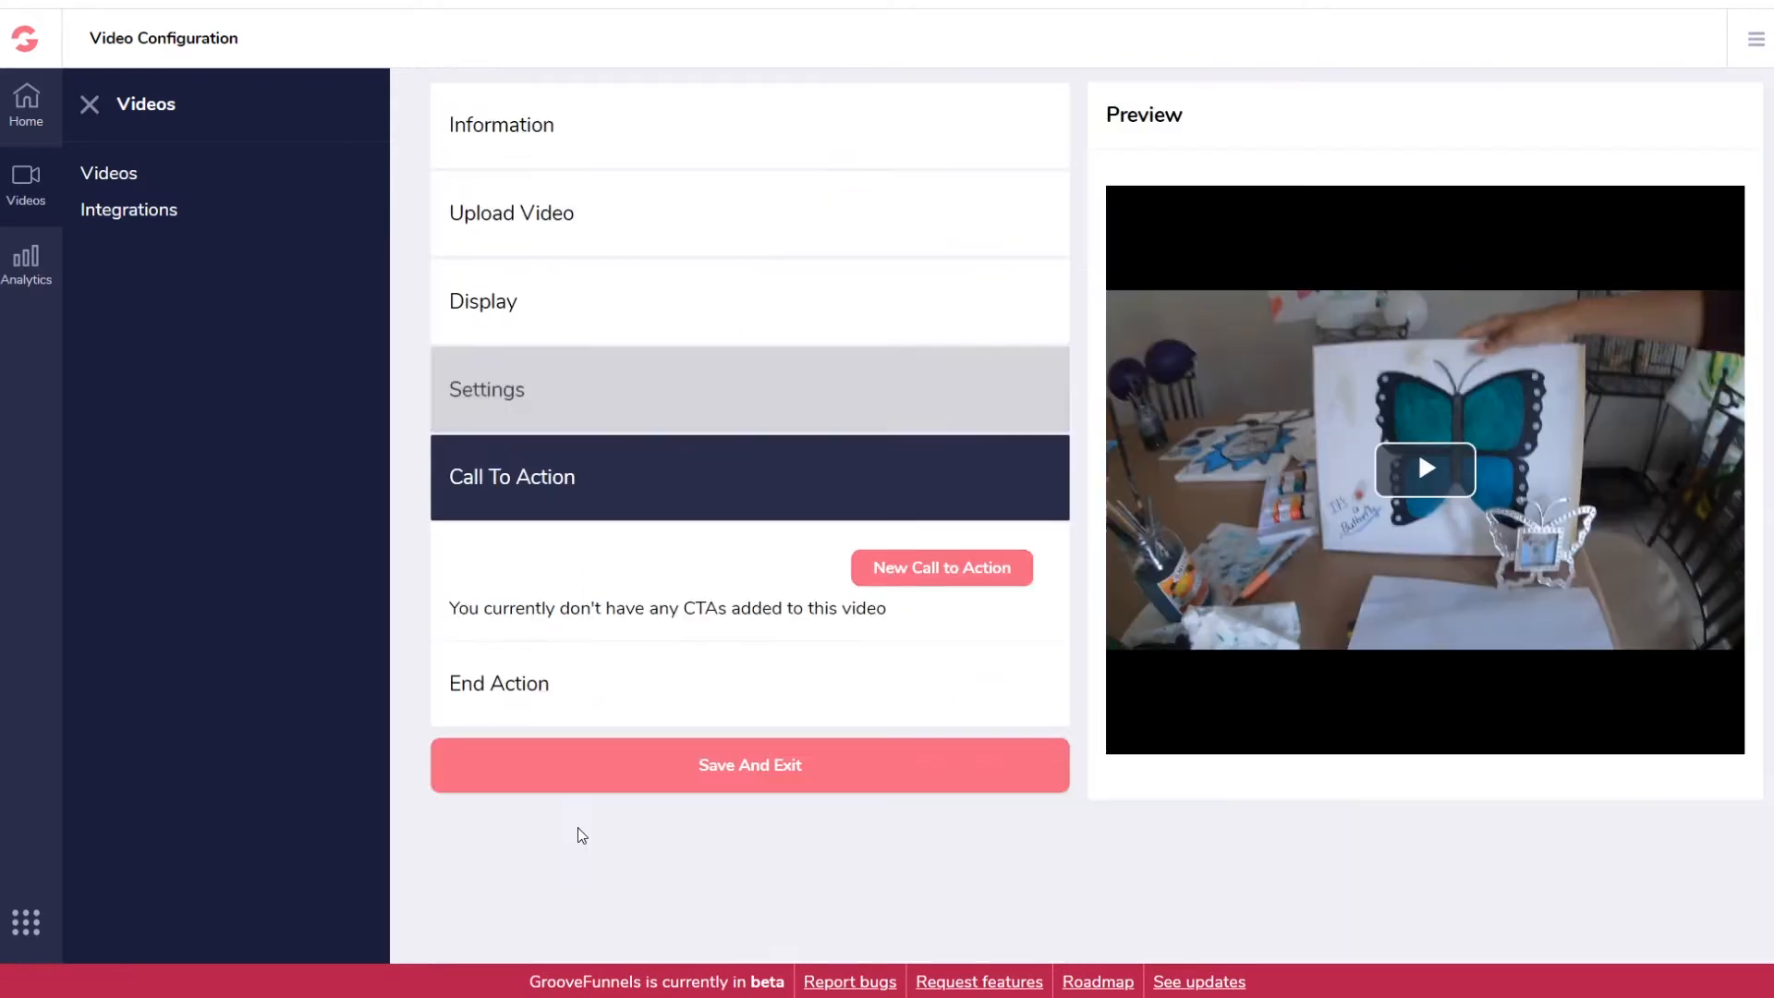
pyautogui.click(947, 577)
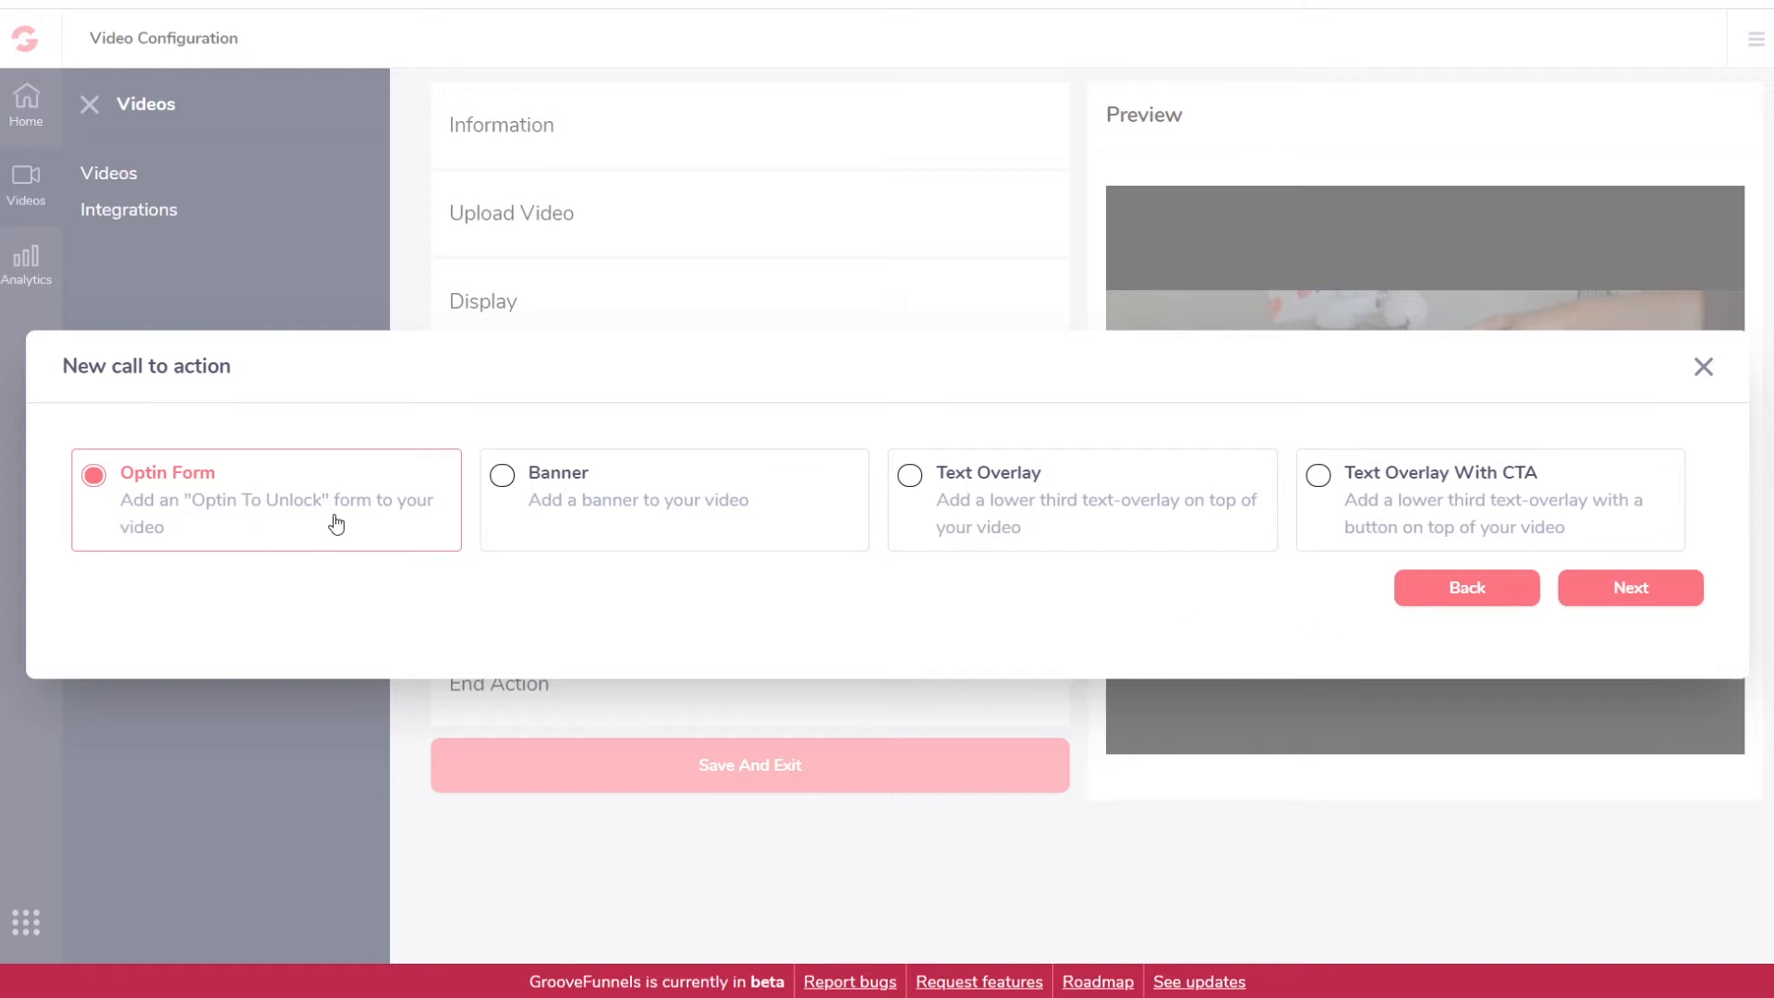
pyautogui.click(1649, 591)
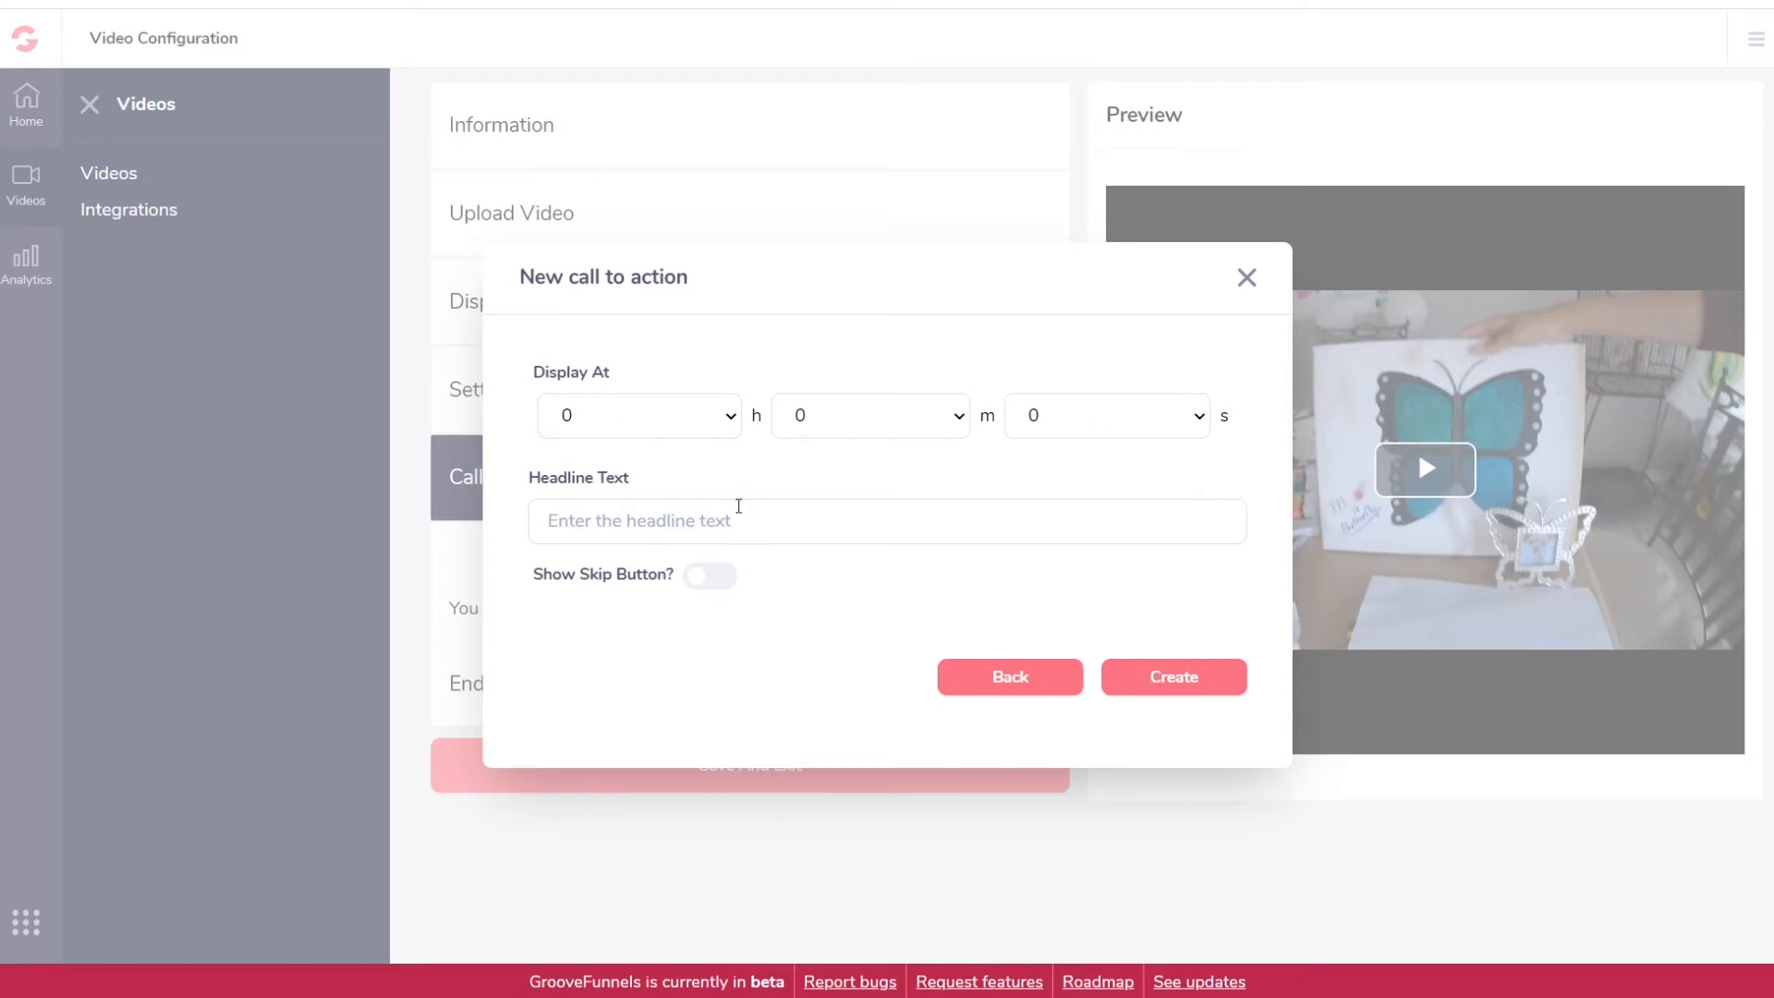
pyautogui.click(1093, 423)
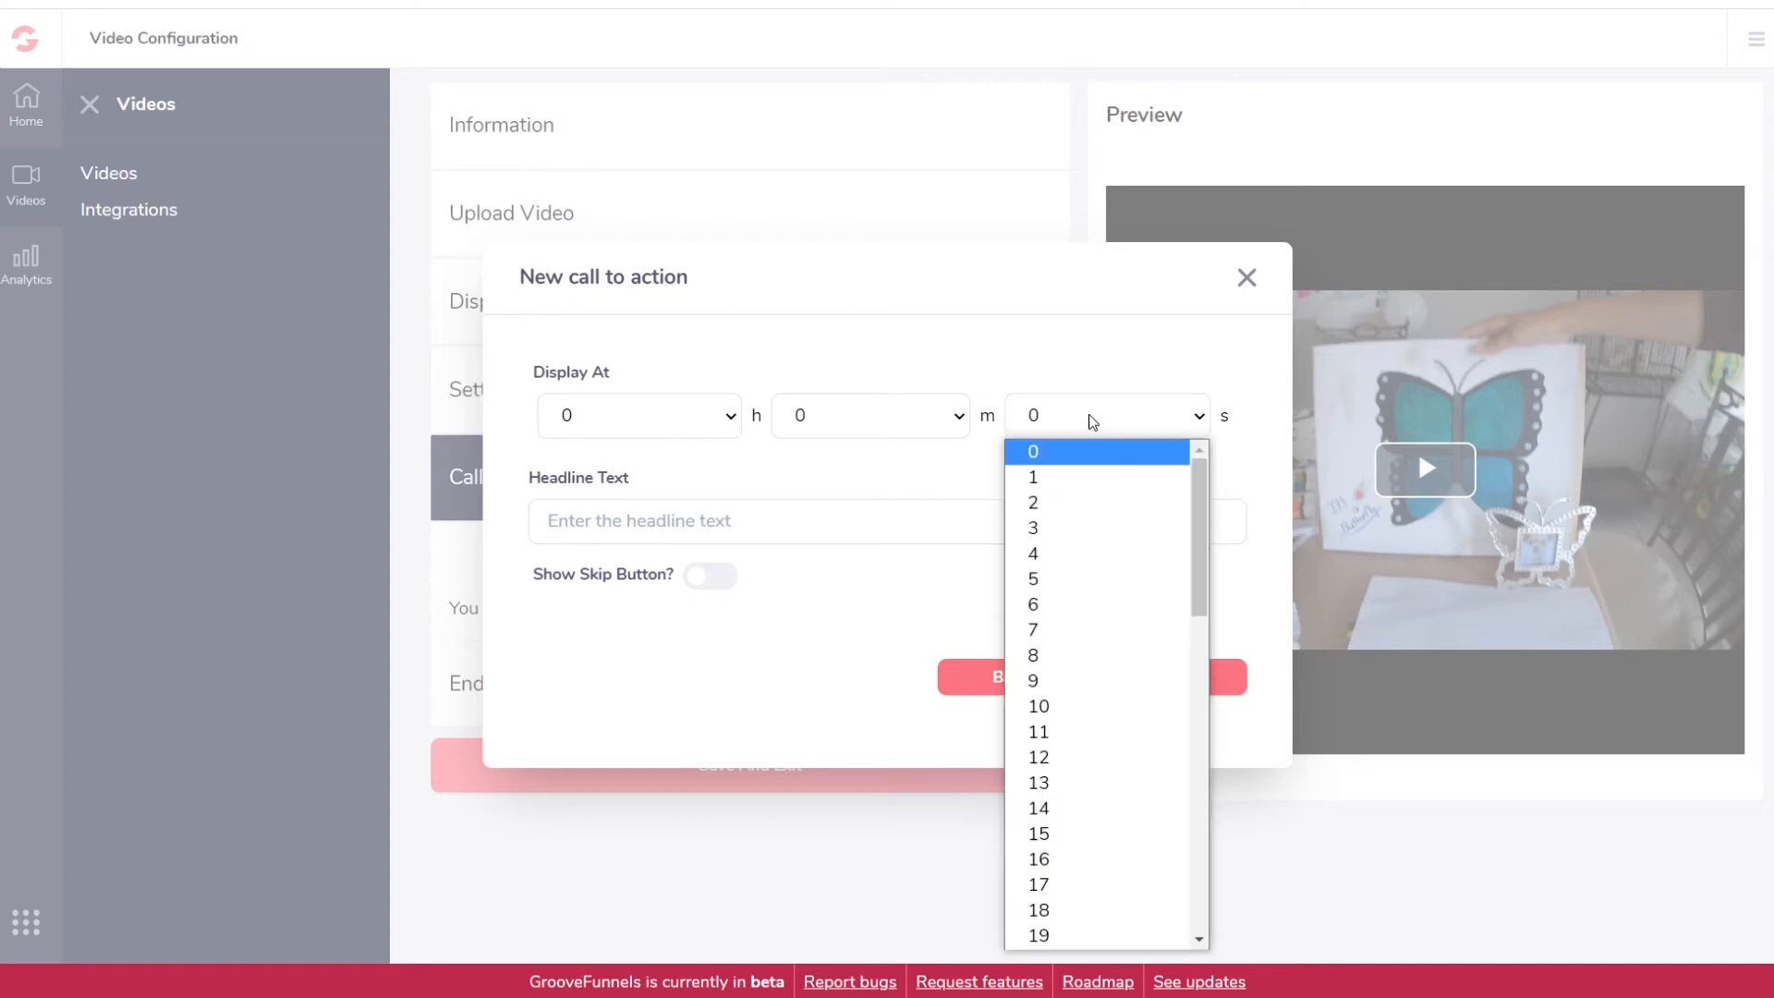
pyautogui.click(1045, 578)
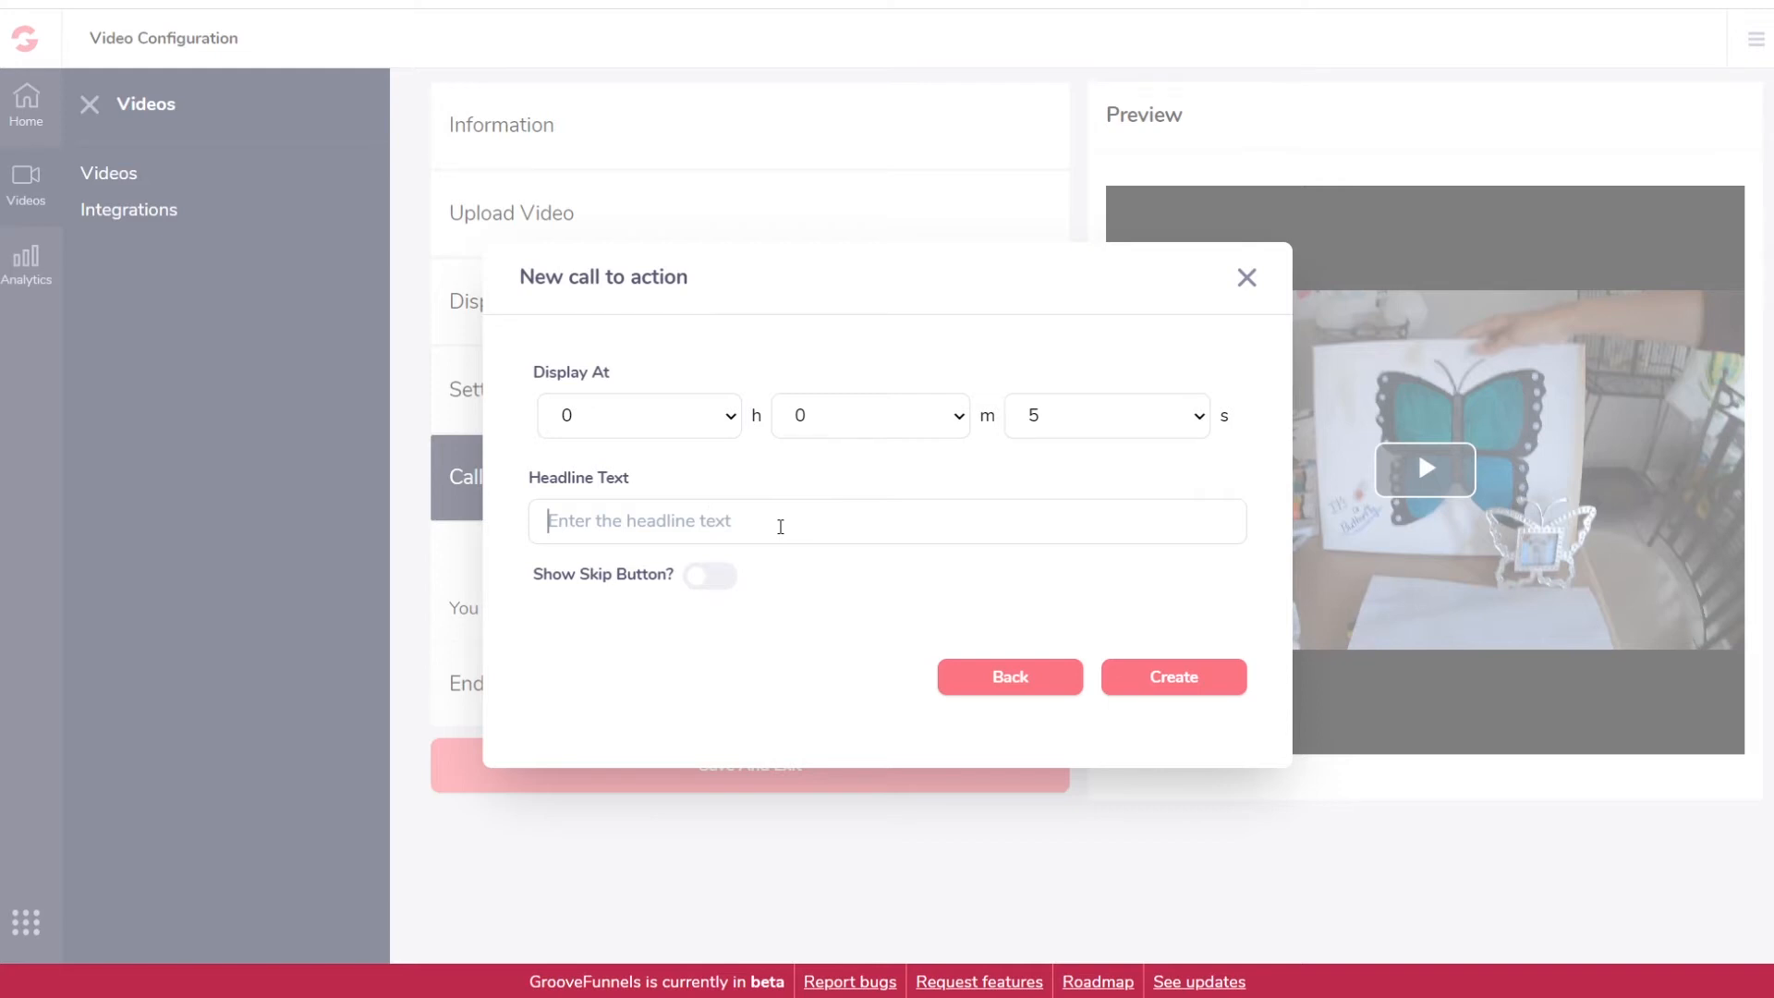
pyautogui.write('Who Els')
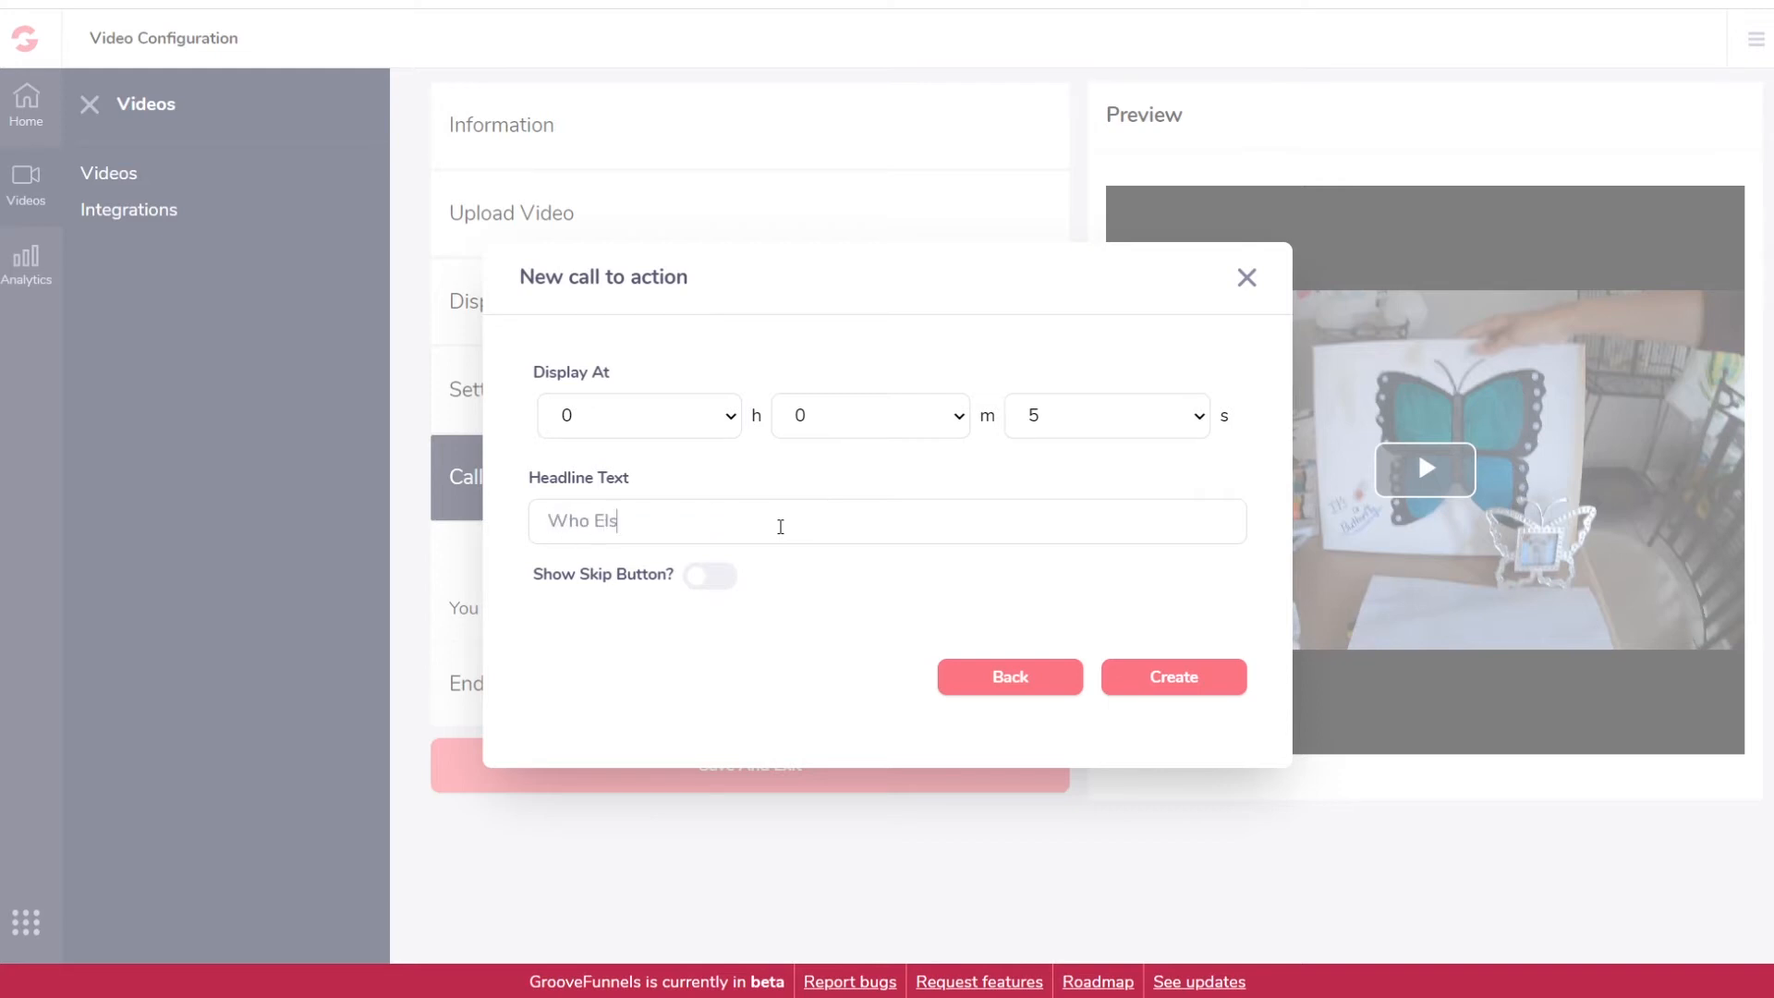
pyautogui.write('e is Trying Out GH')
pyautogui.write('oove Video?!')
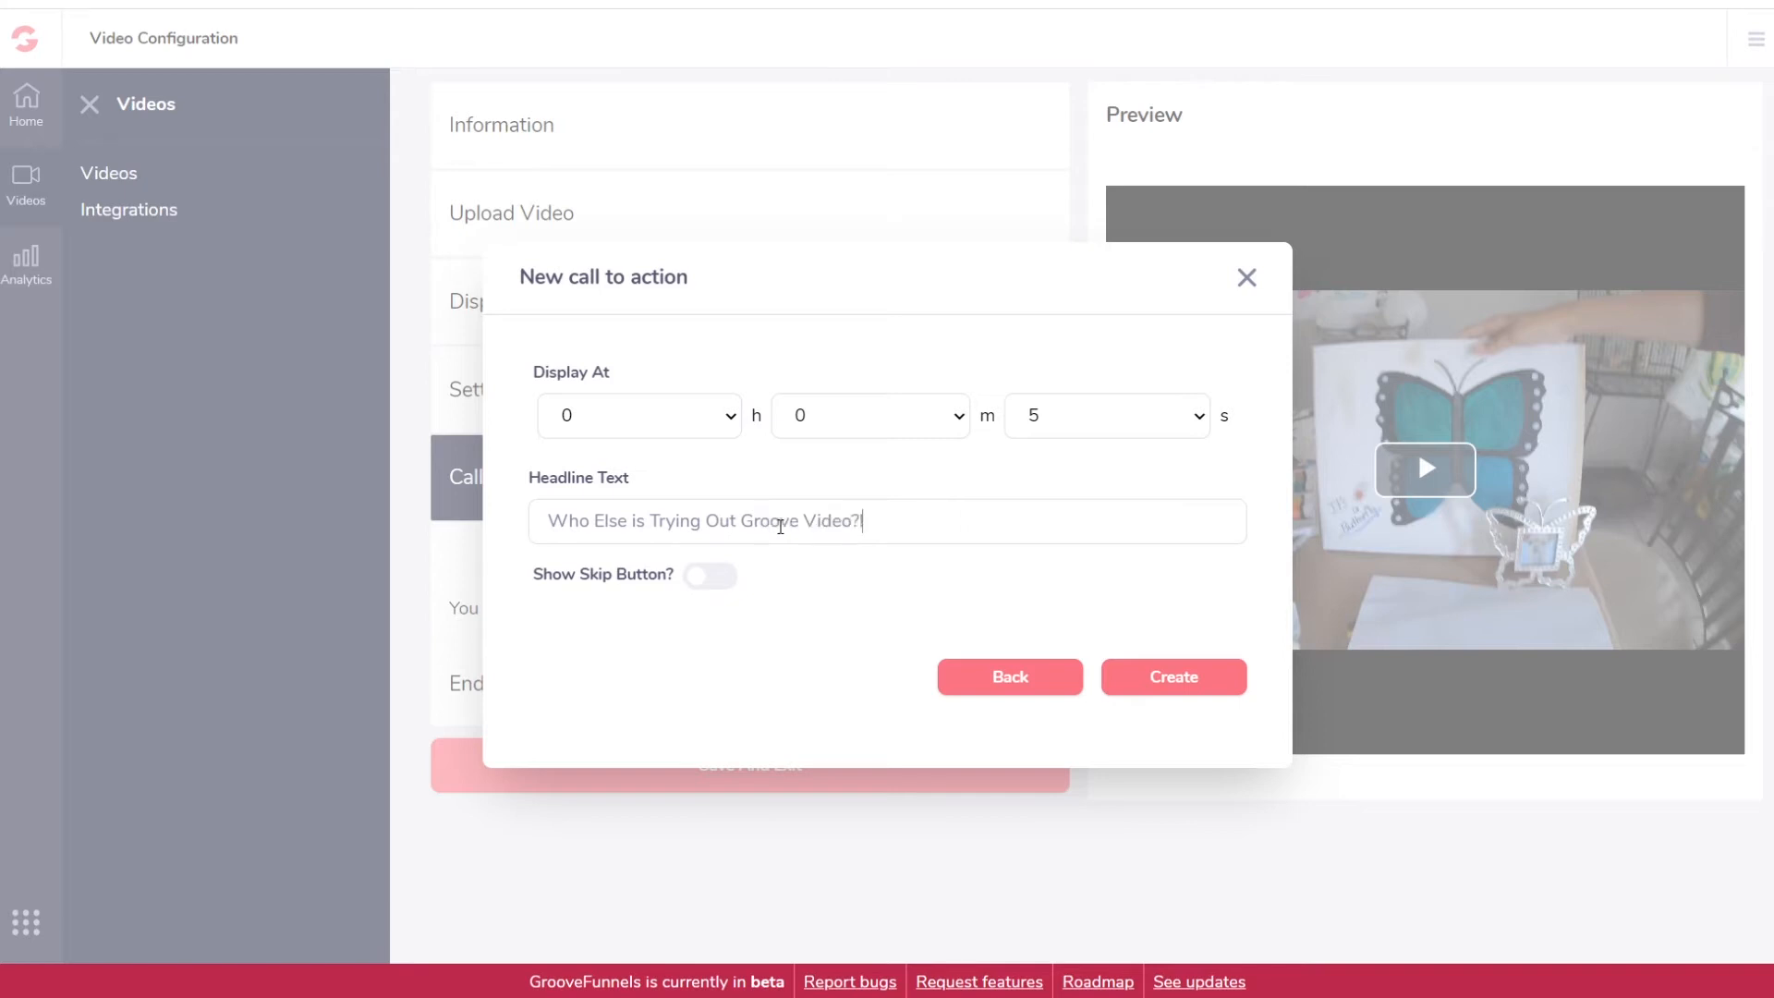
pyautogui.click(713, 578)
pyautogui.click(1220, 677)
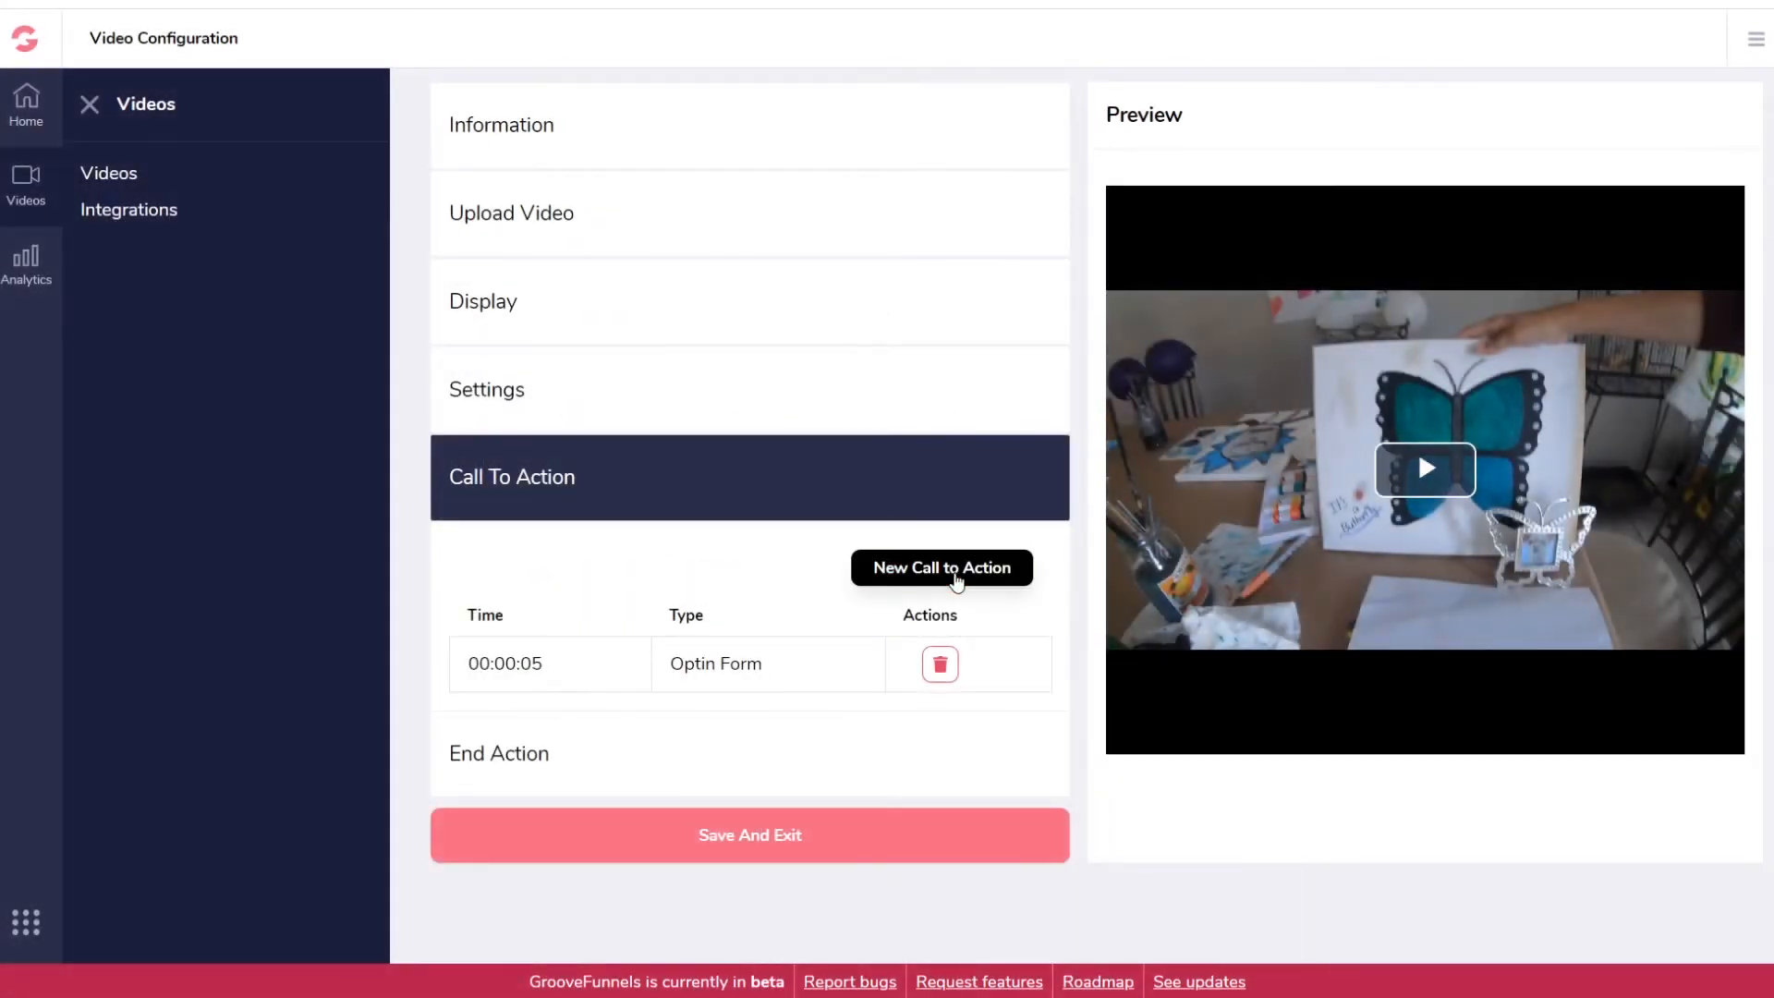
pyautogui.click(957, 576)
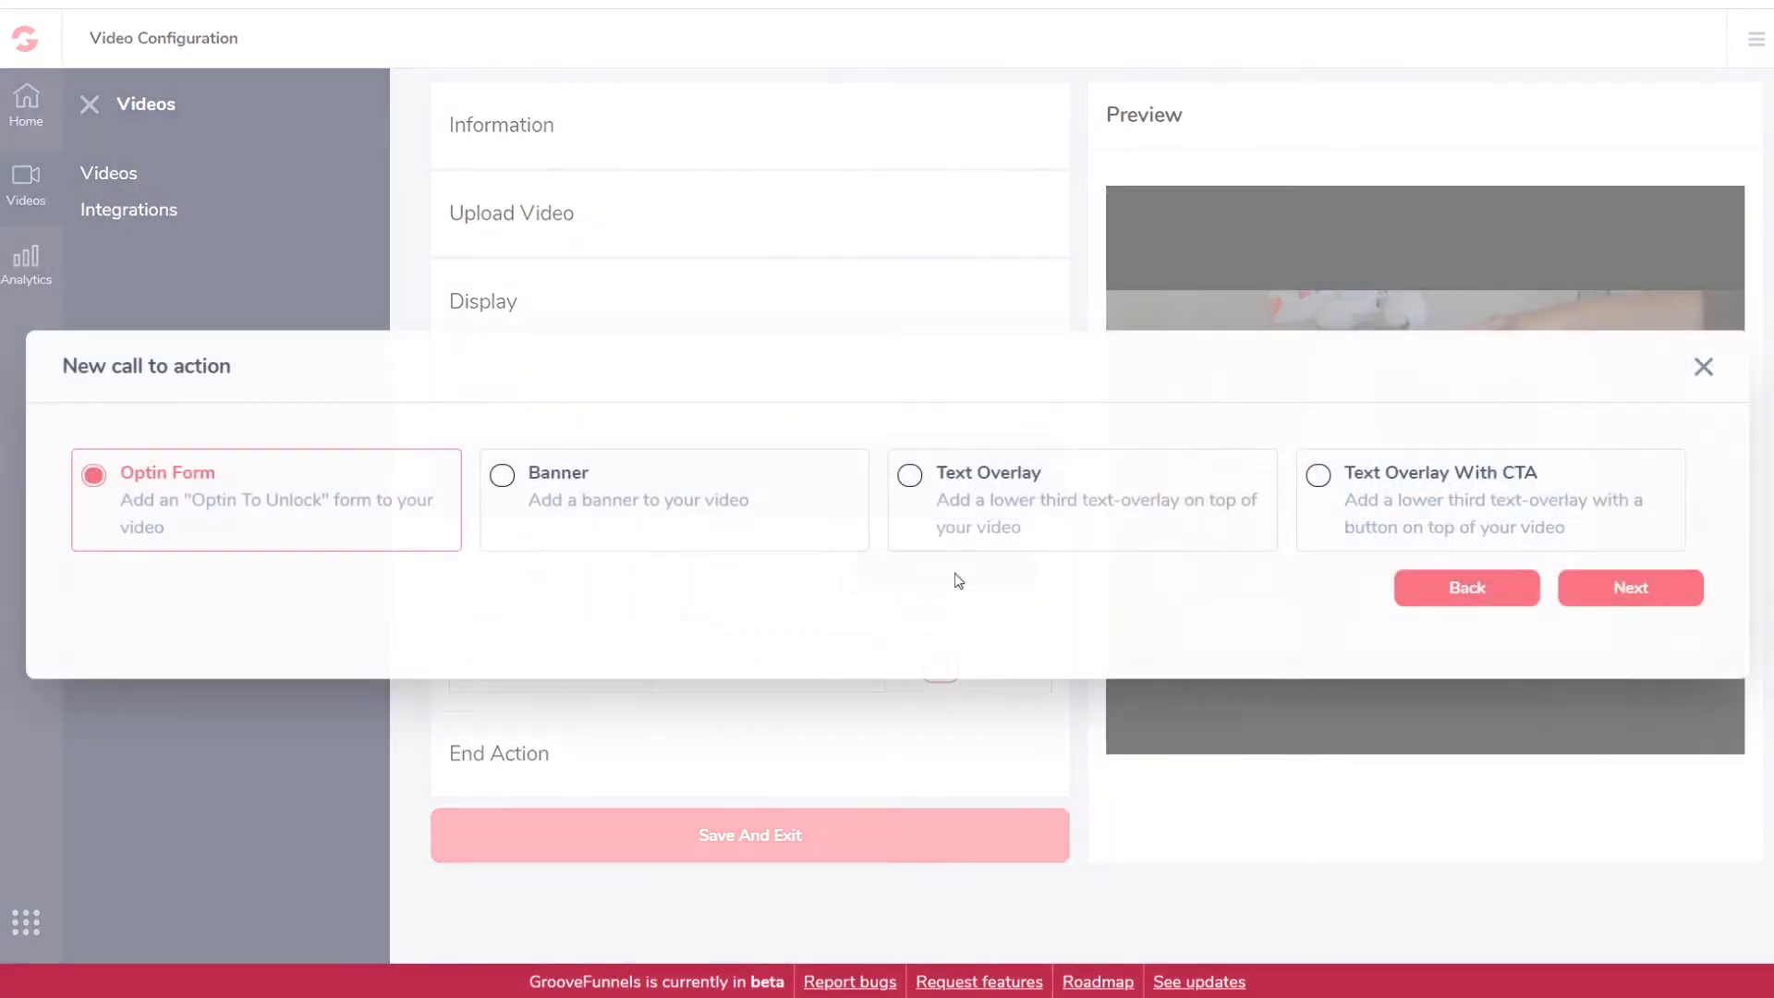
pyautogui.click(507, 480)
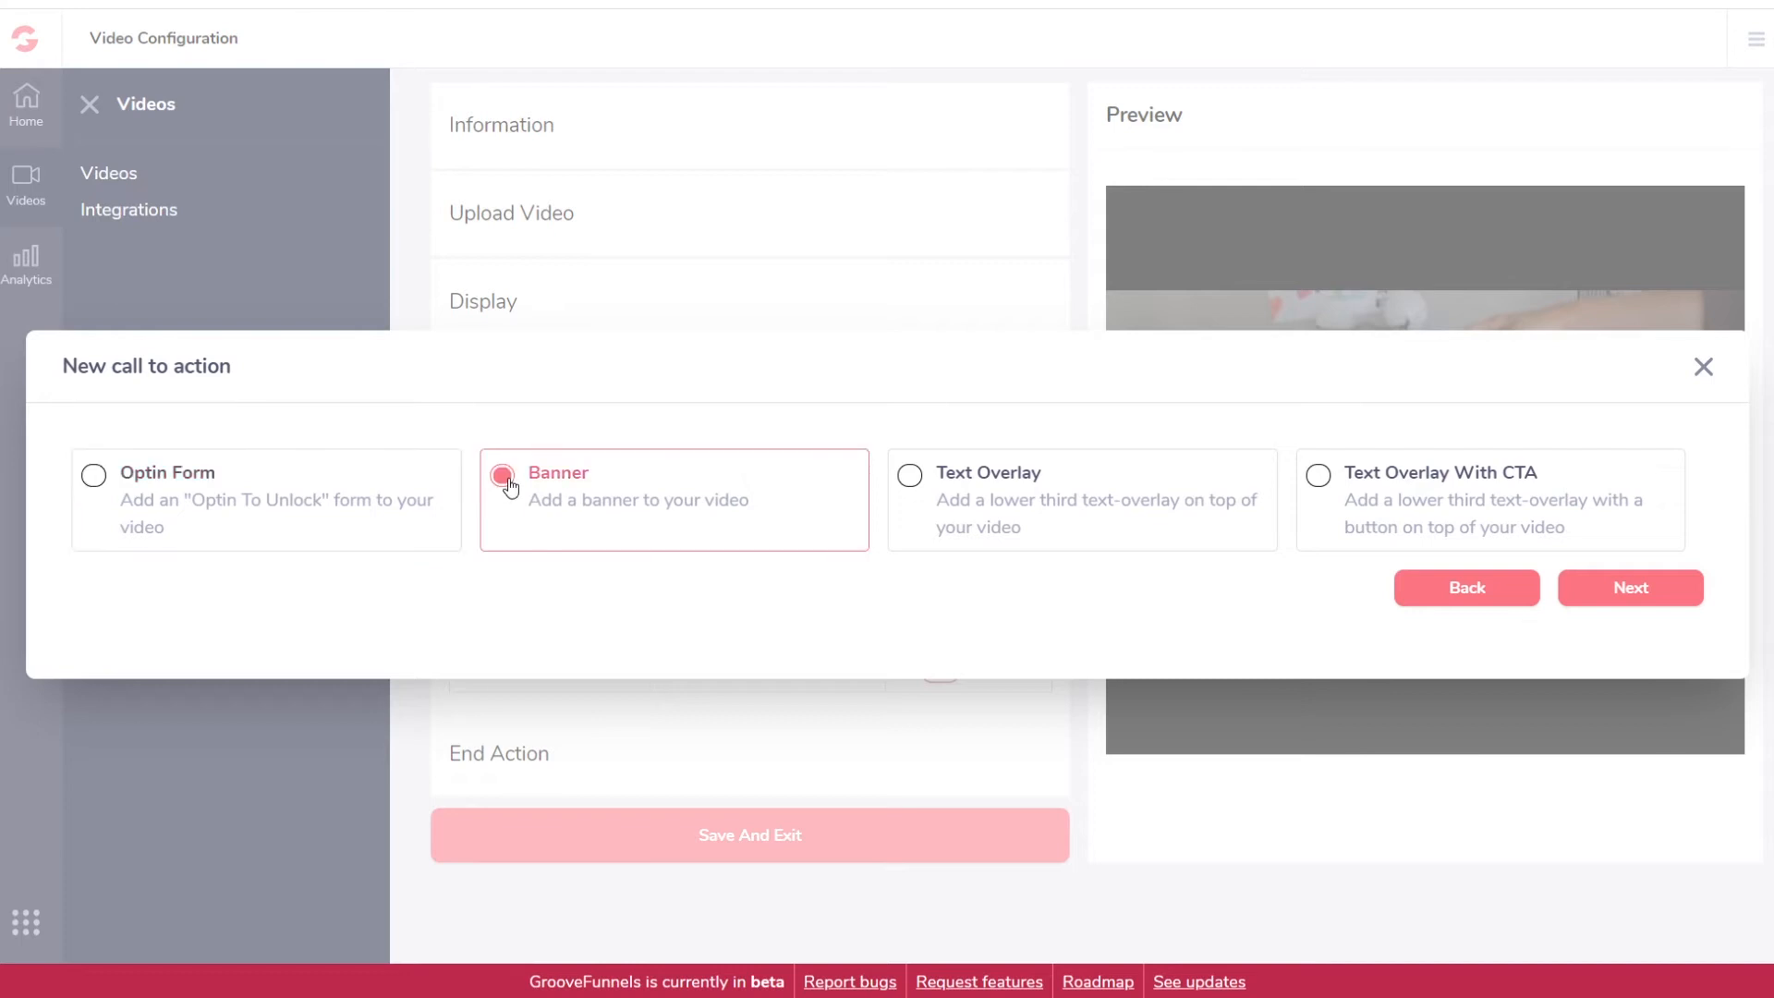
pyautogui.click(1626, 588)
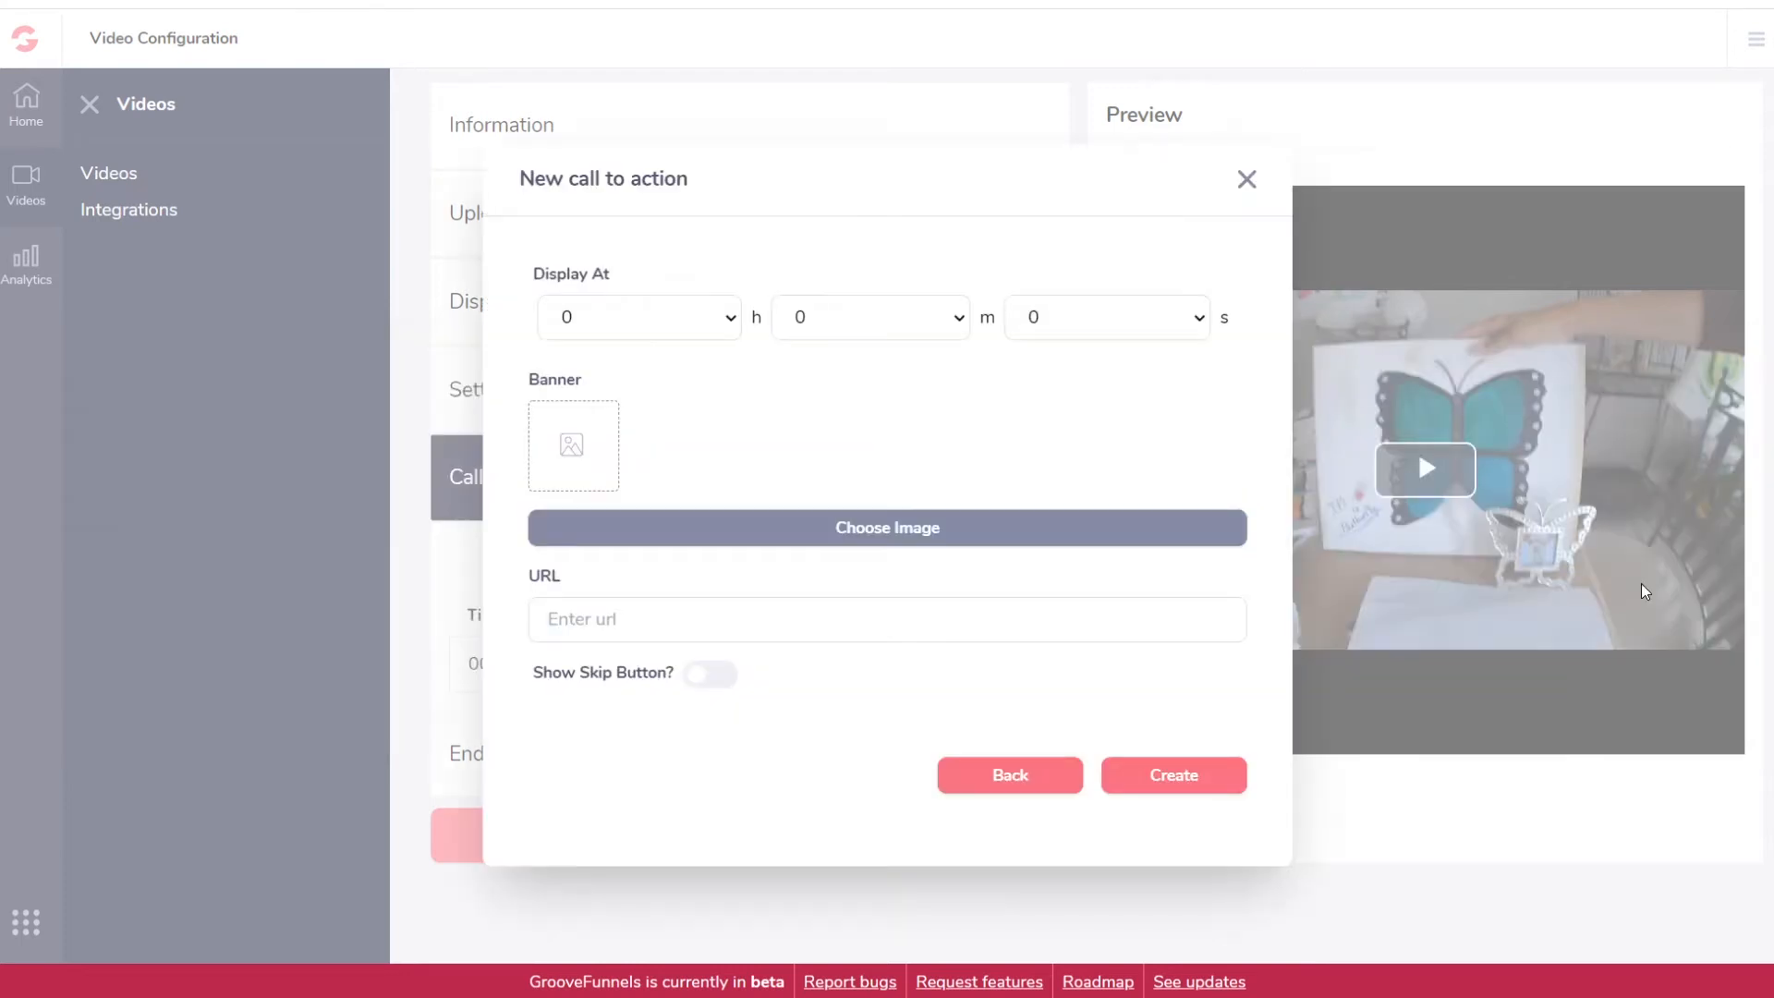
pyautogui.click(735, 319)
pyautogui.click(735, 319)
pyautogui.click(885, 528)
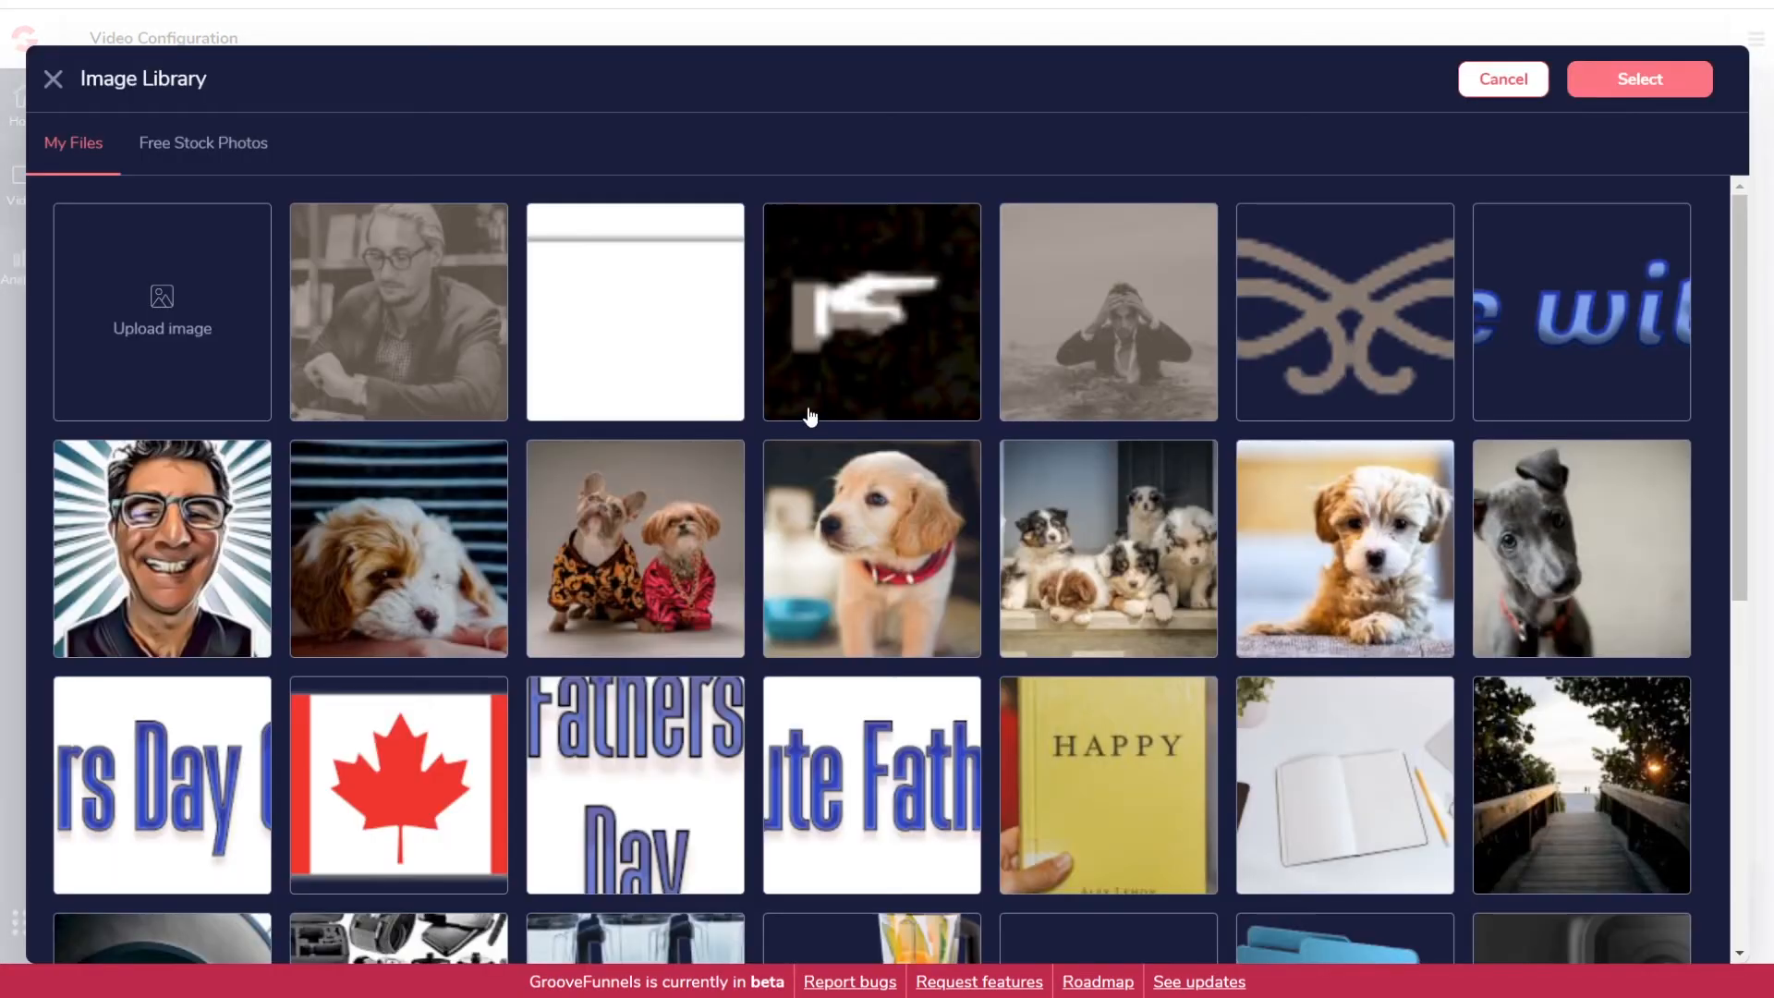
pyautogui.click(664, 563)
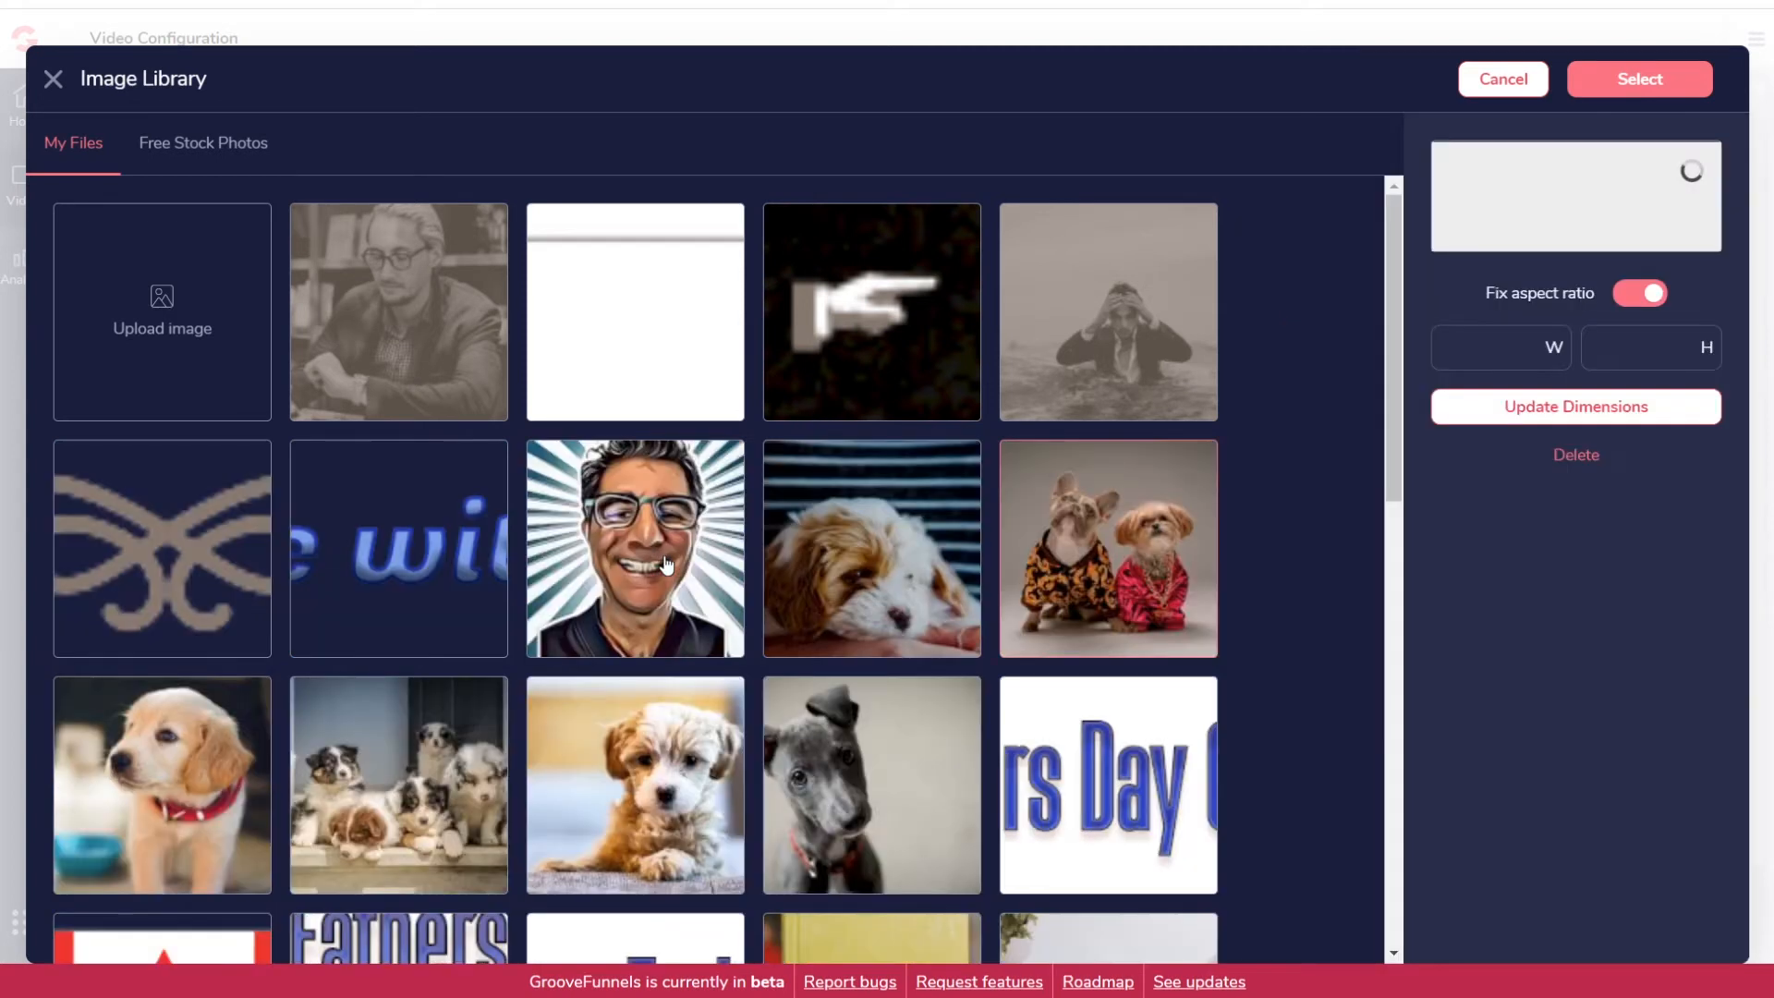
pyautogui.click(1631, 82)
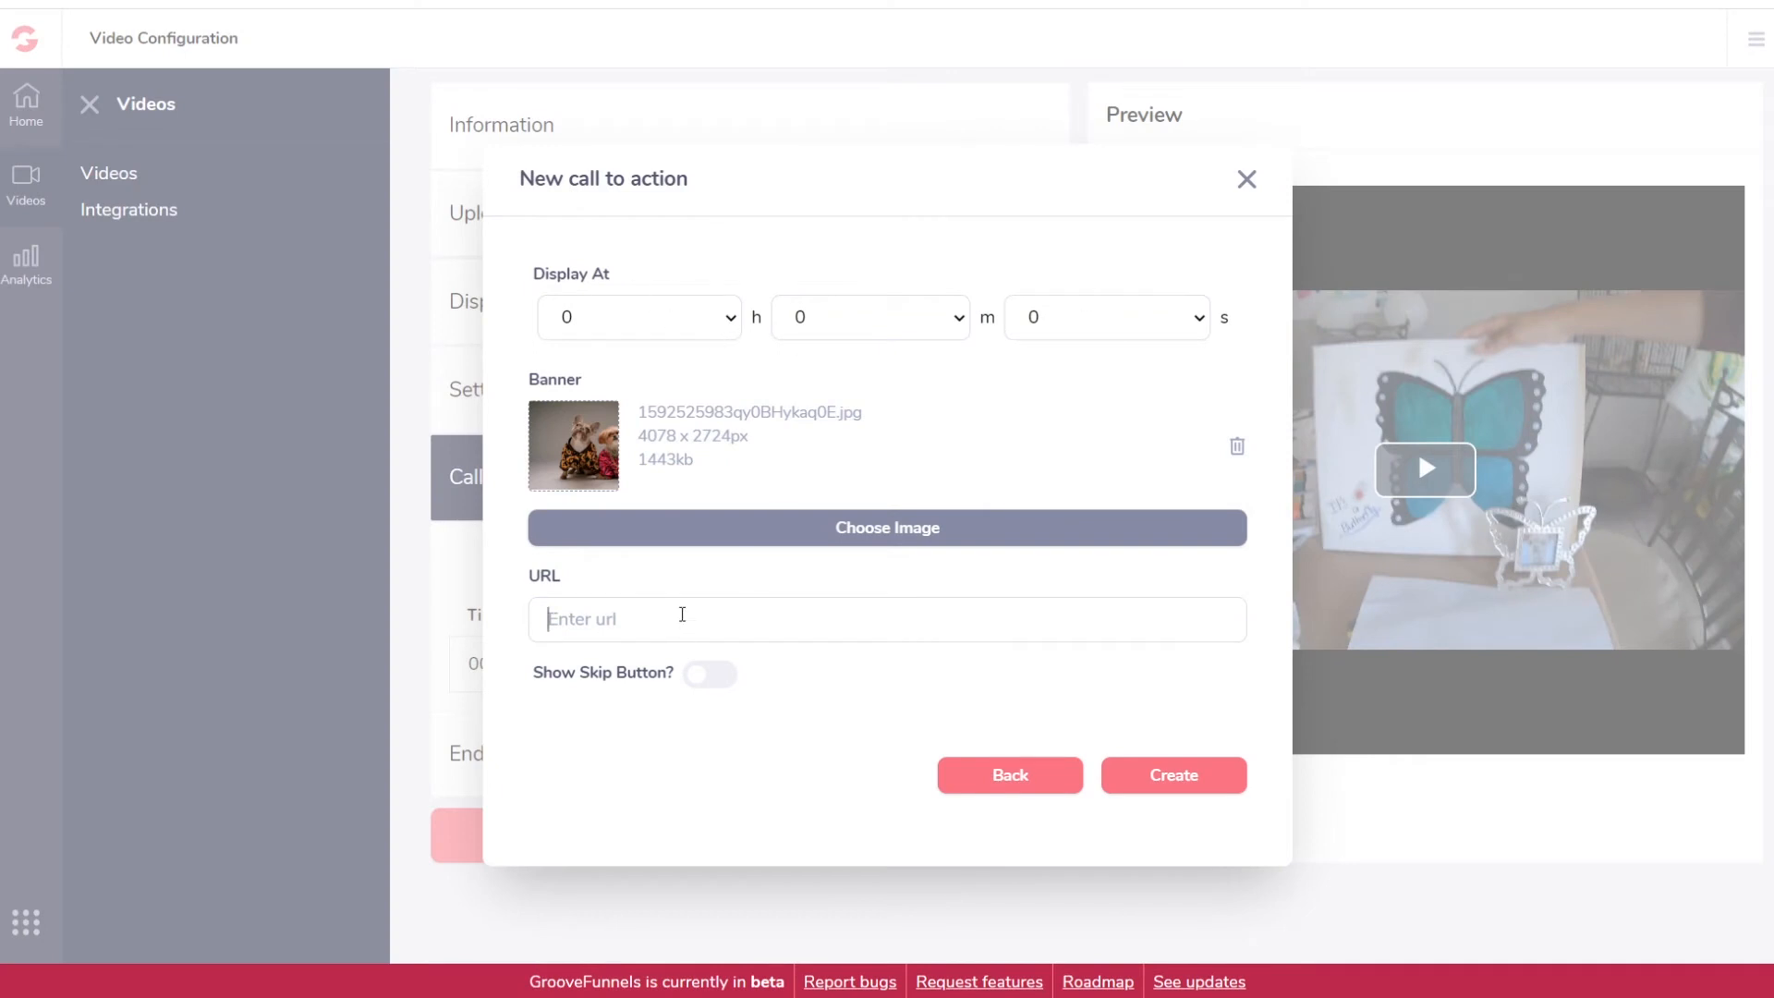
pyautogui.write('http://www.groovewithlen.com')
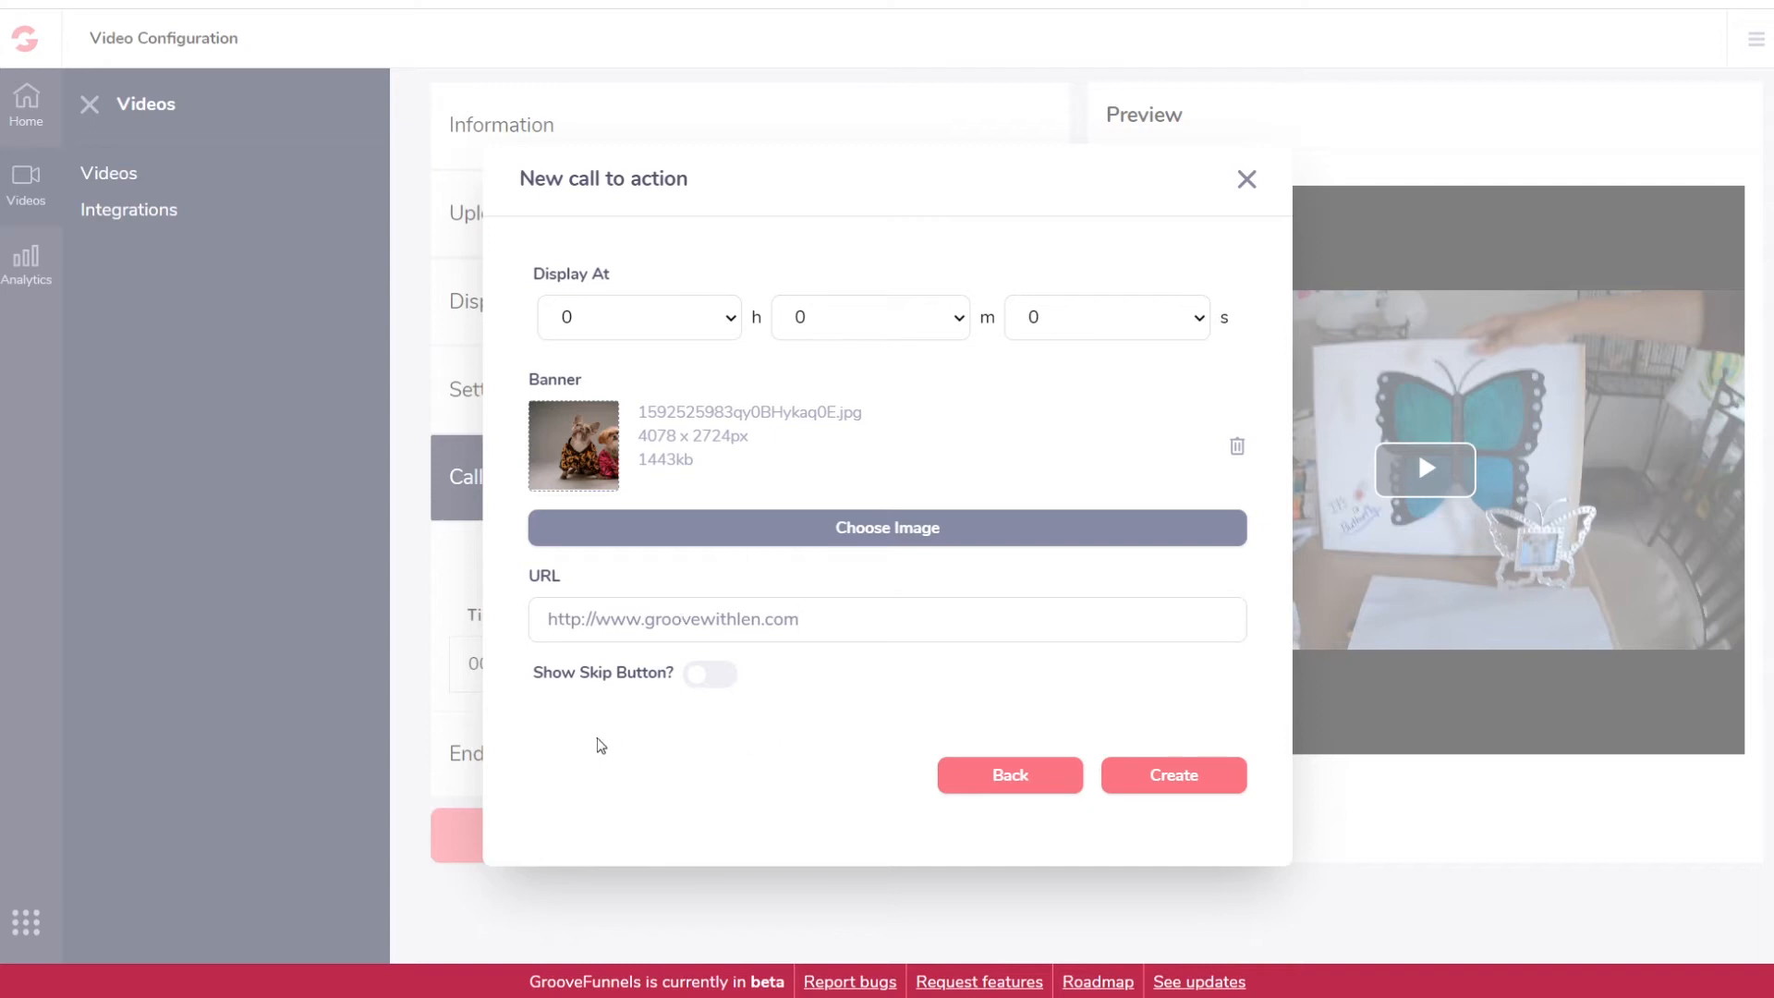
pyautogui.click(716, 674)
pyautogui.click(1184, 774)
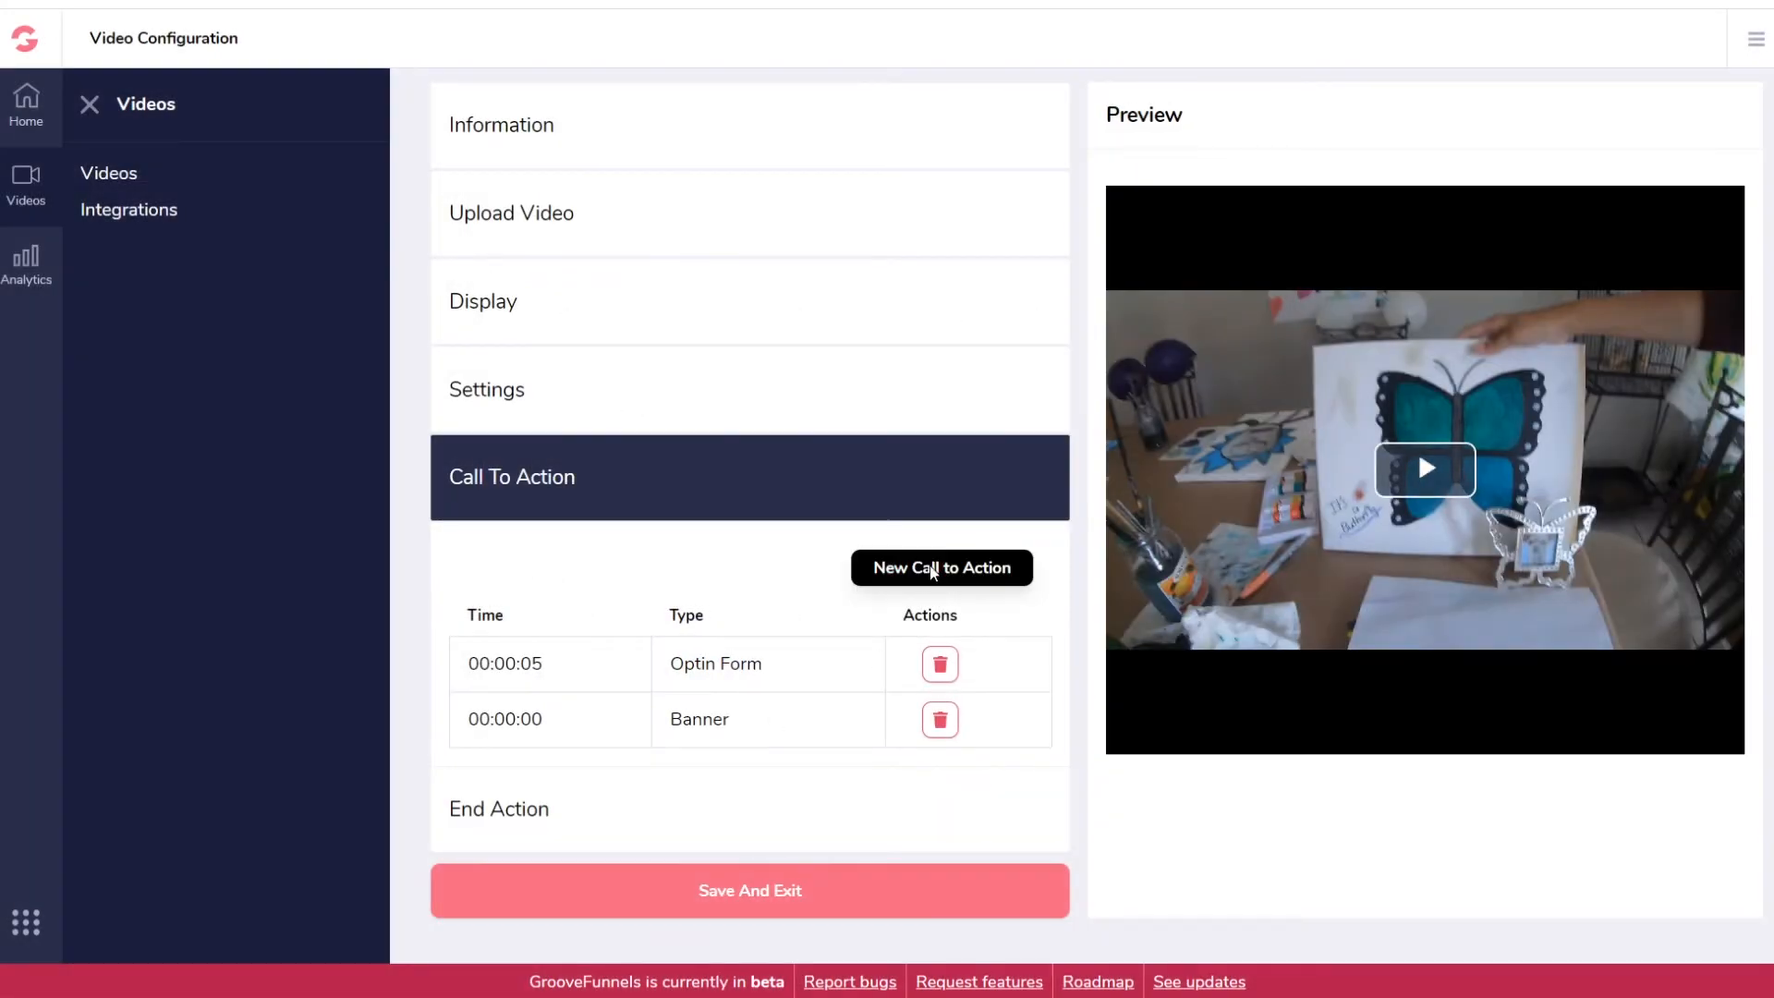
pyautogui.click(934, 567)
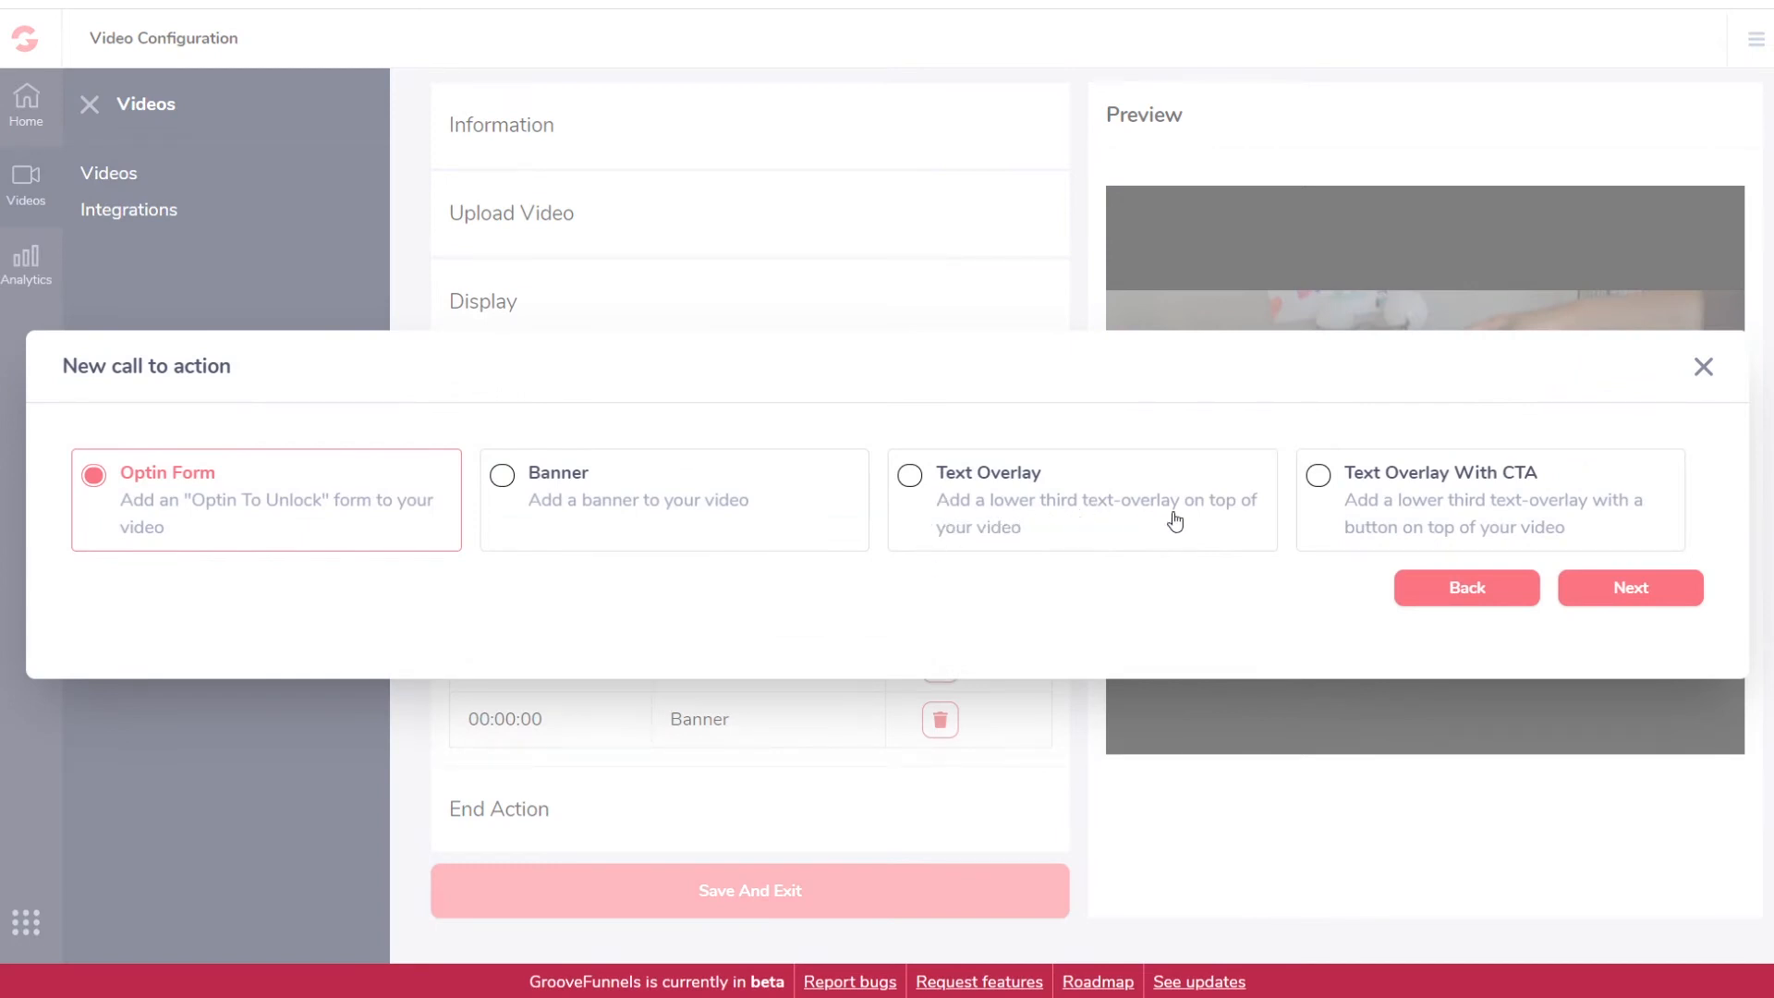
pyautogui.click(971, 474)
pyautogui.click(1630, 594)
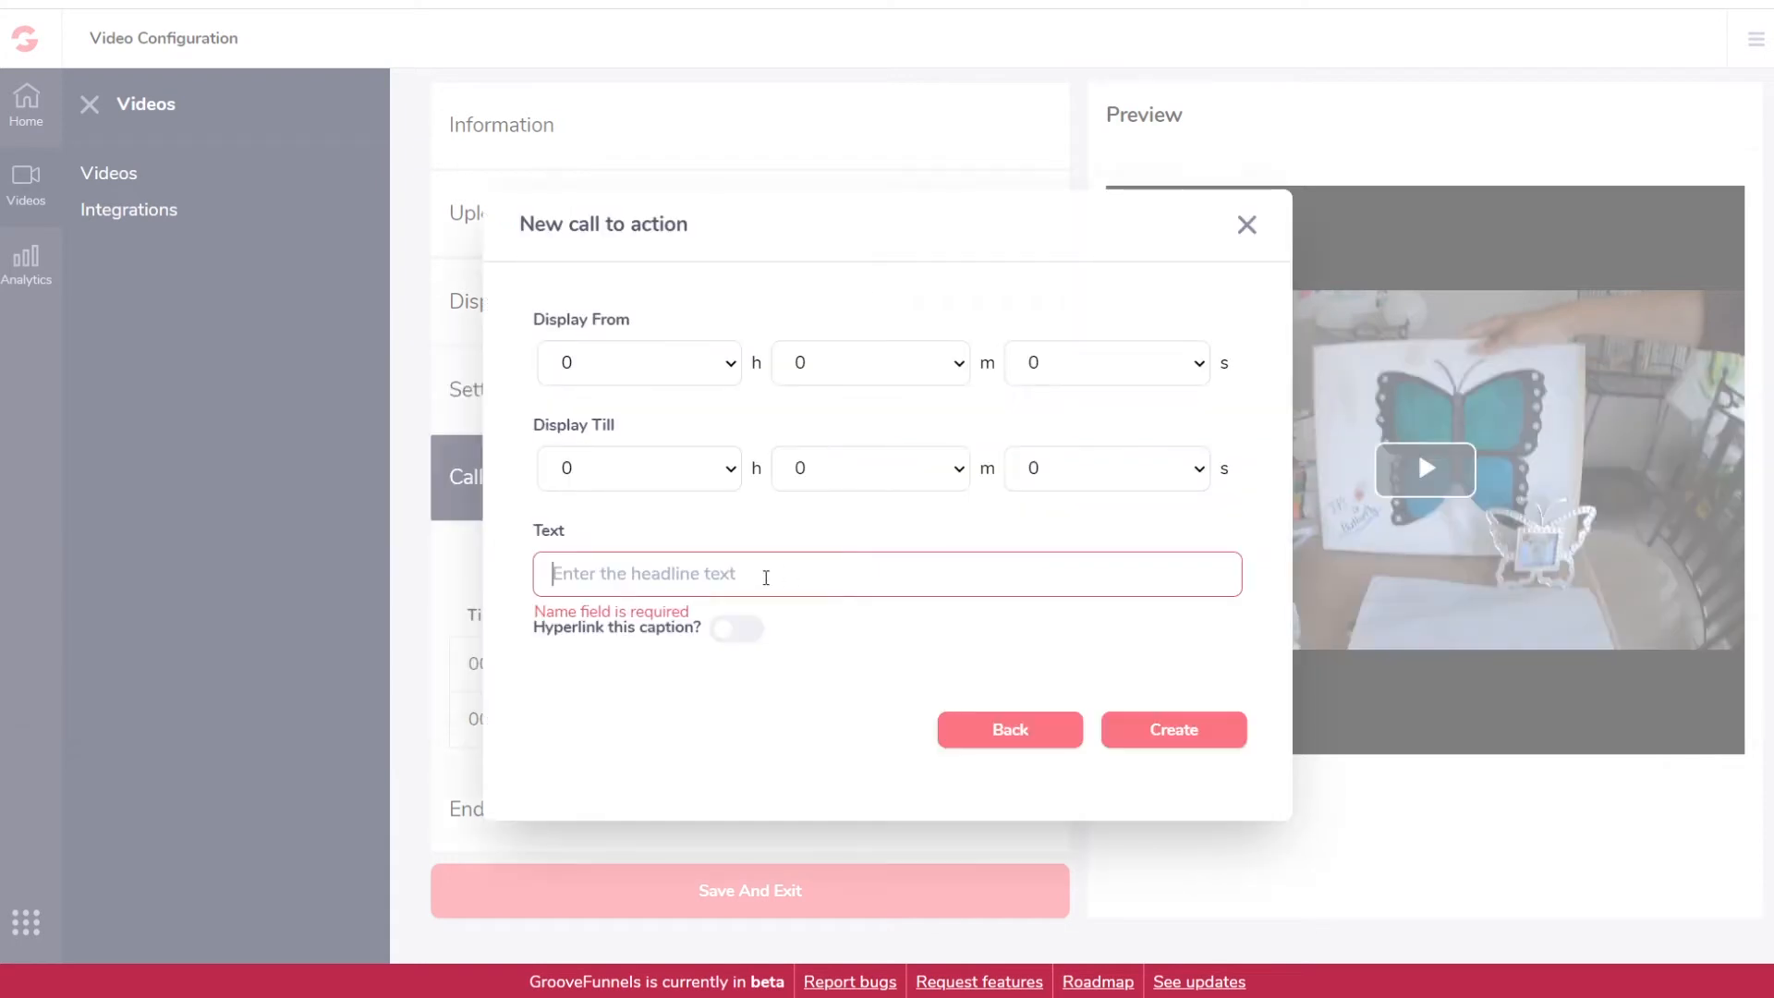
pyautogui.write('Hi Everyone!!')
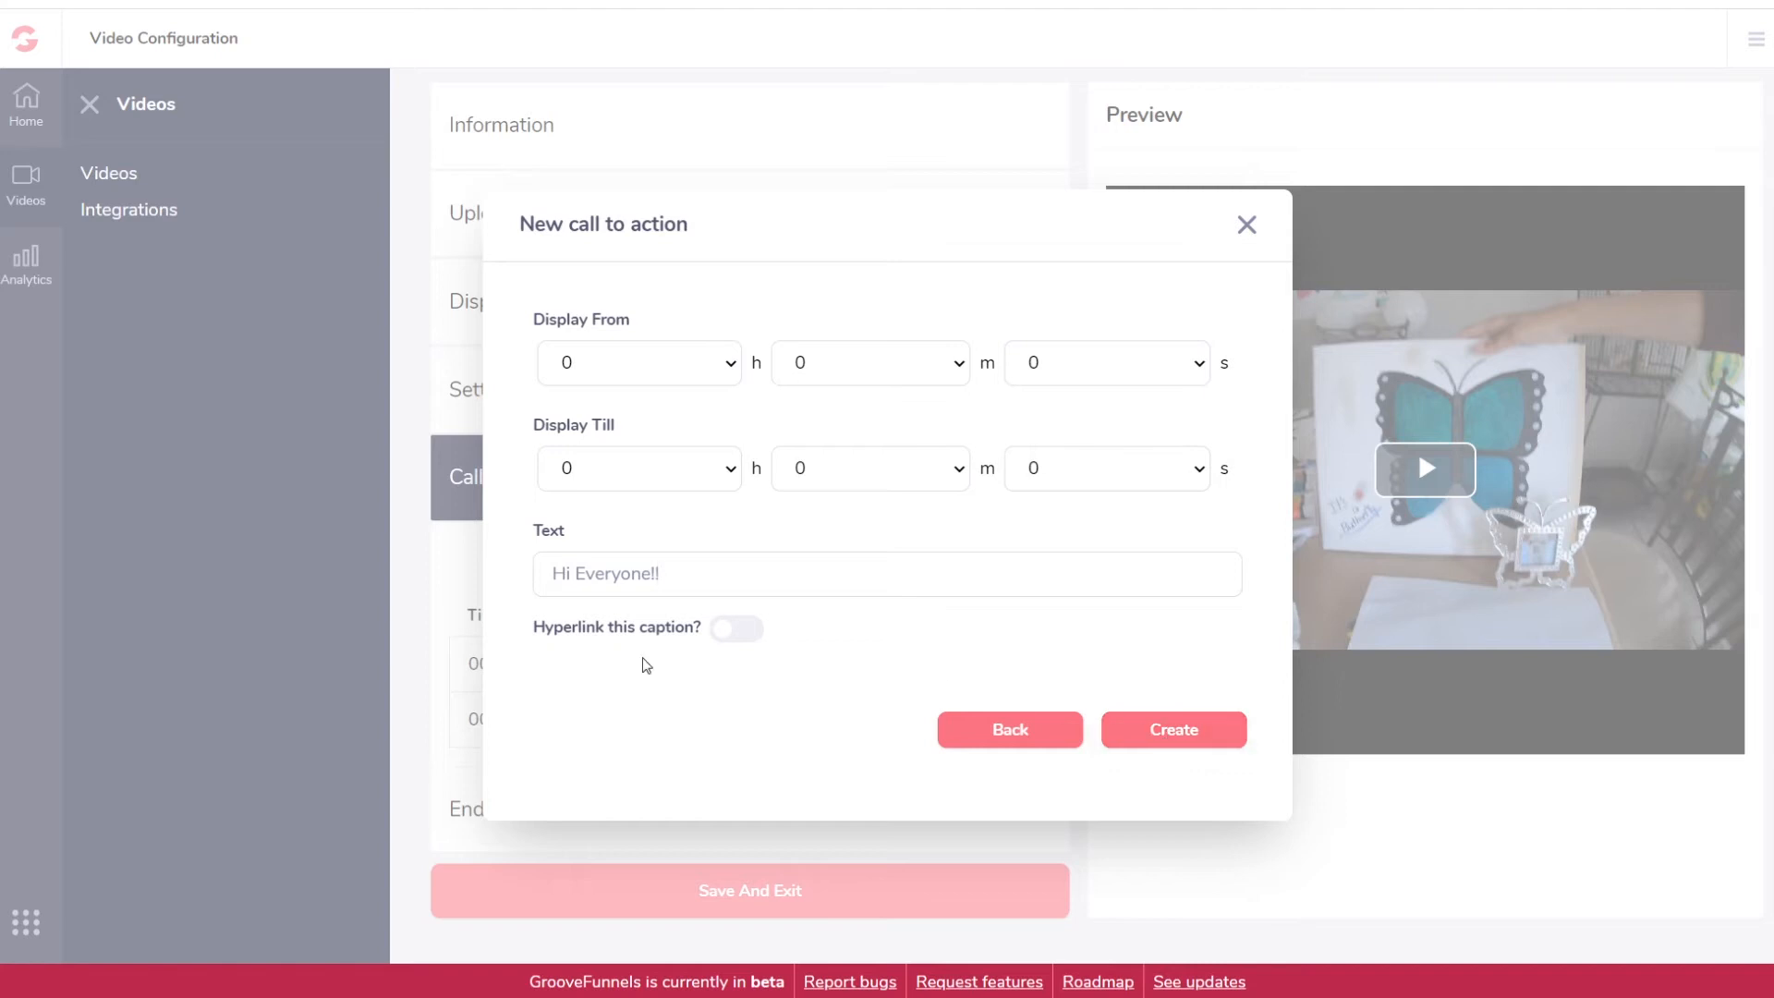
pyautogui.click(1173, 731)
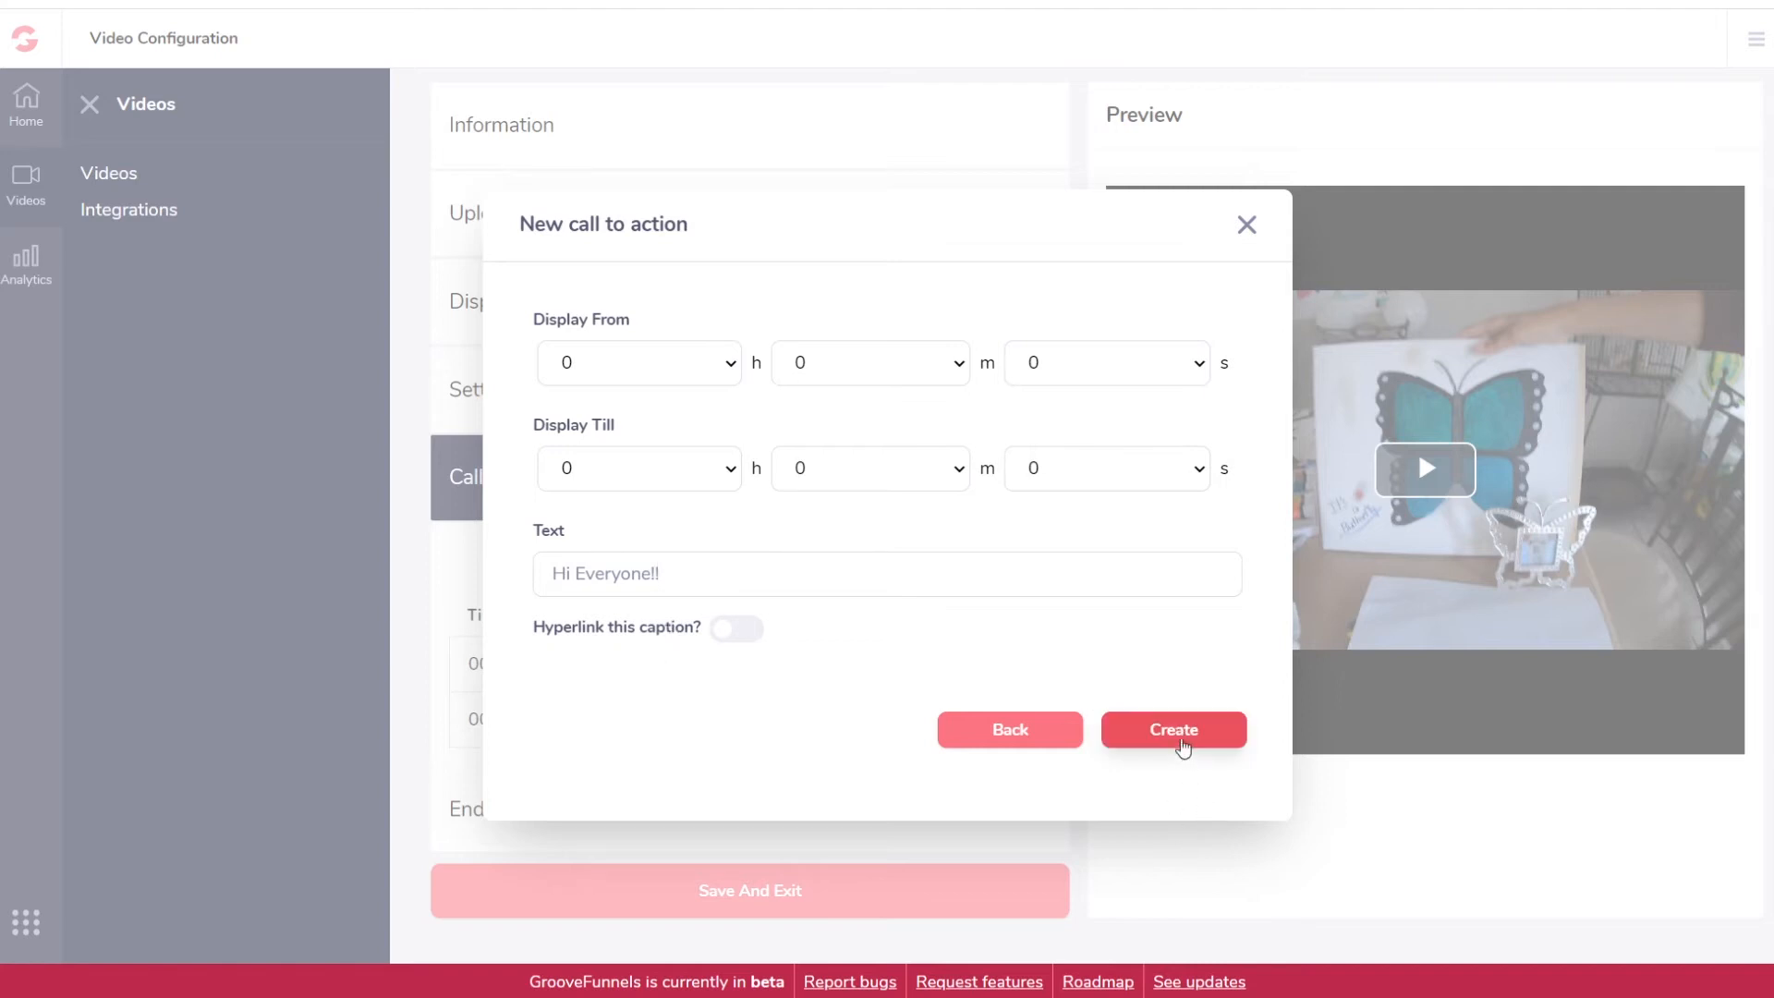
pyautogui.click(1180, 742)
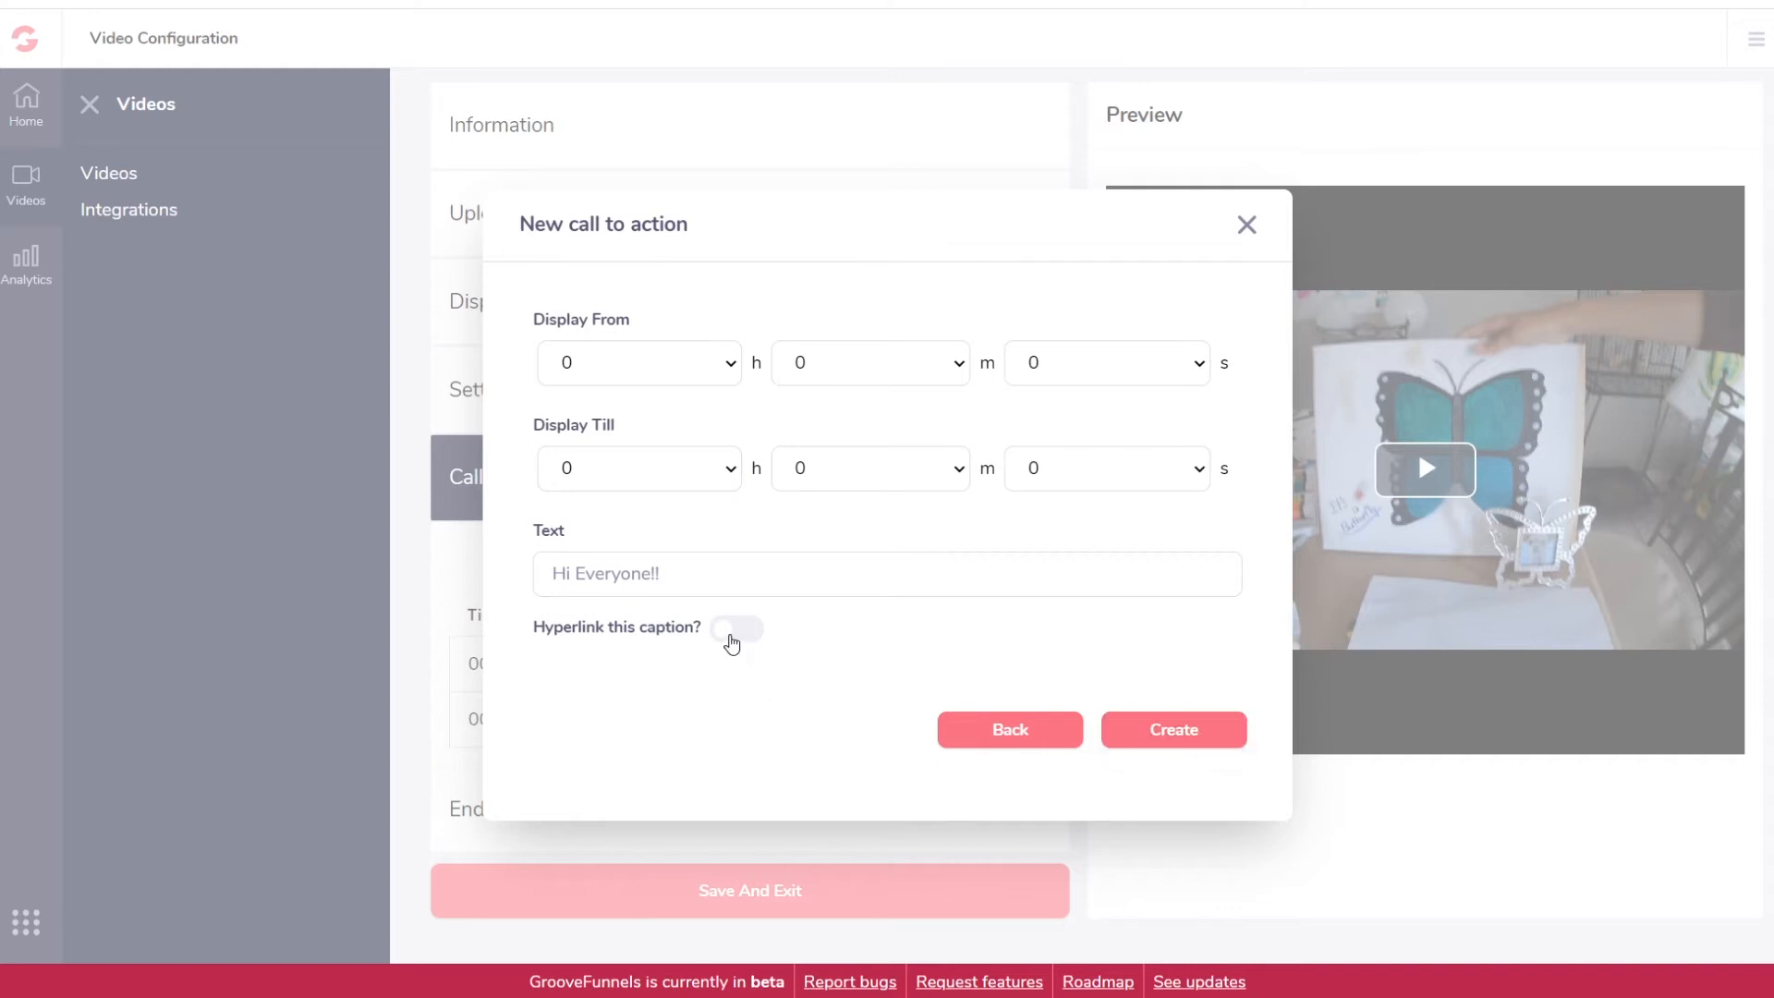
pyautogui.click(1031, 742)
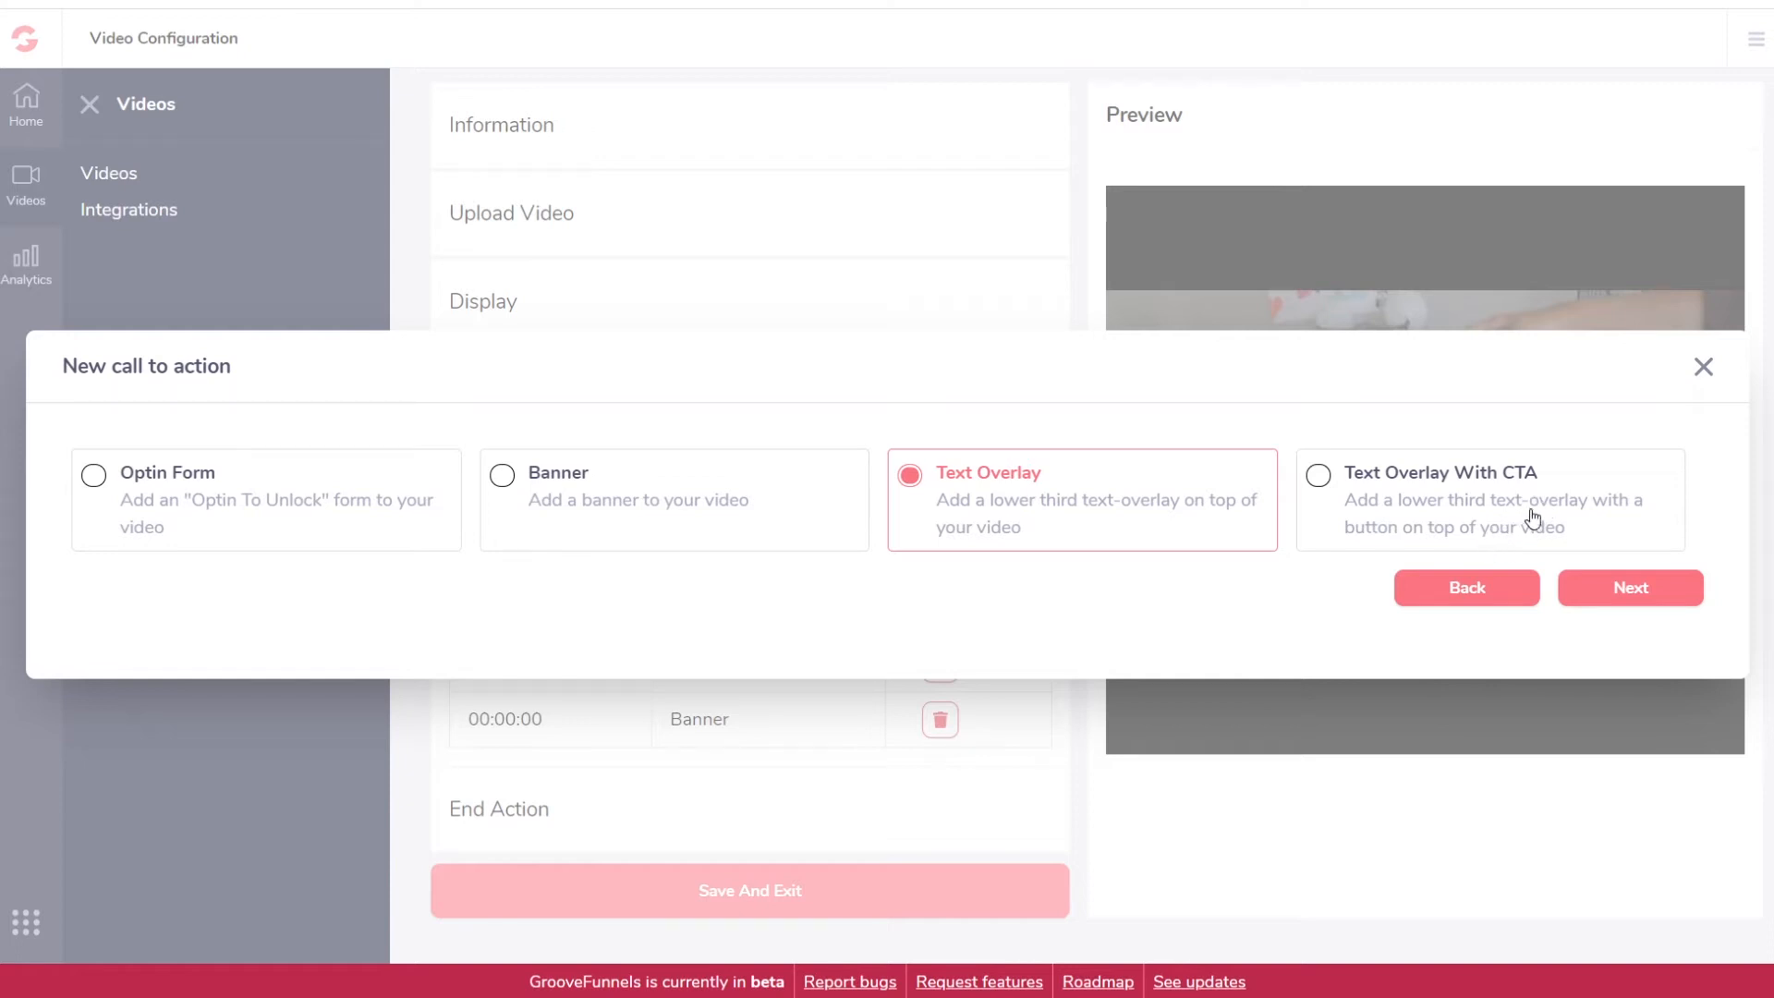
pyautogui.click(1402, 475)
pyautogui.click(1645, 596)
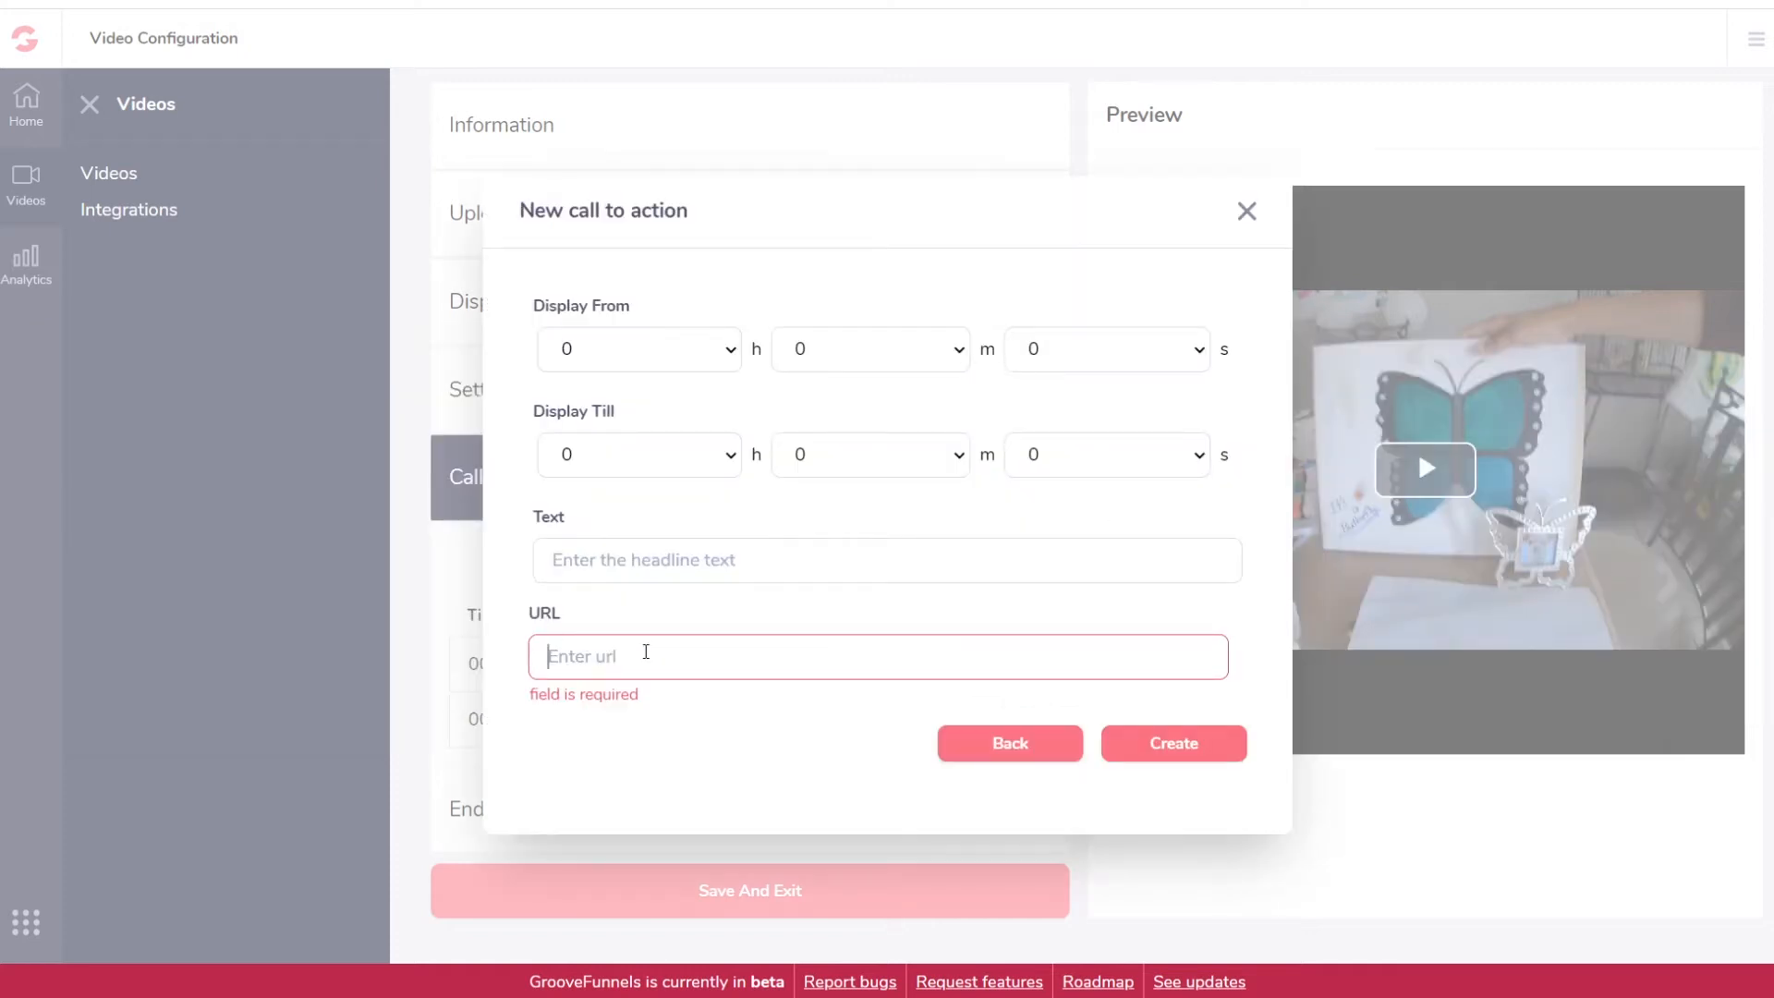
pyautogui.click(660, 569)
pyautogui.write('The B')
pyautogui.write('http://w')
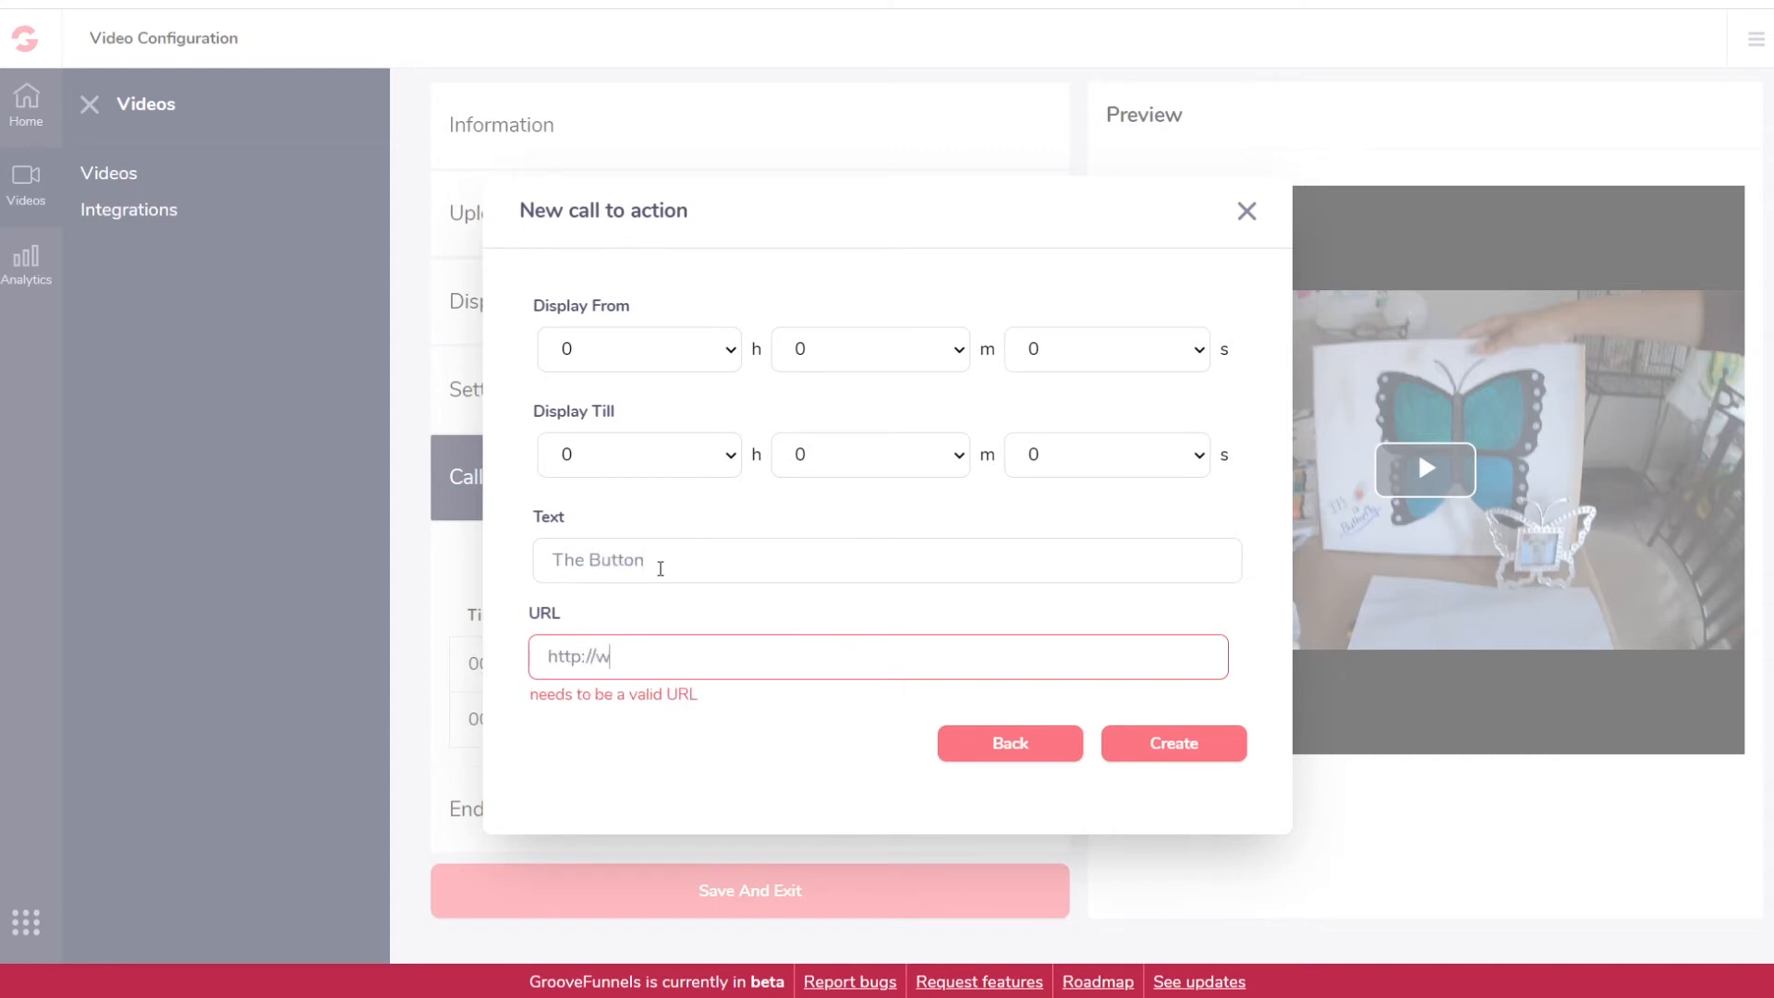
pyautogui.write('ww.groovewith')
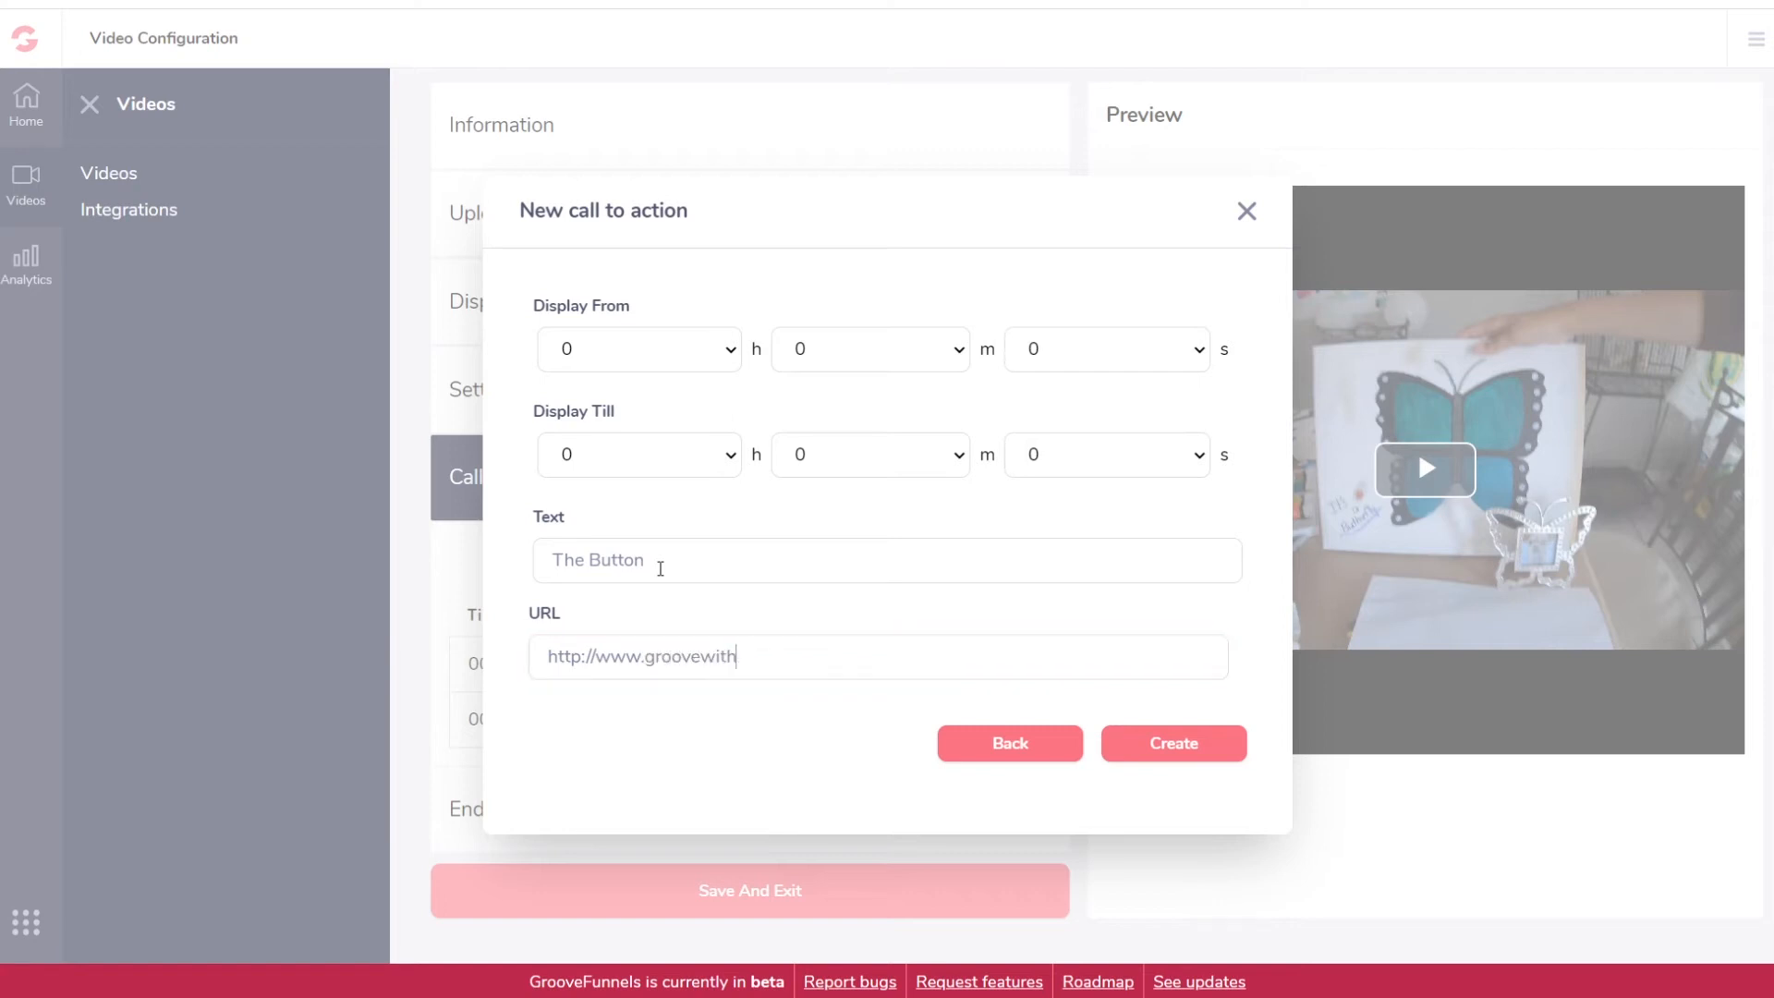
pyautogui.write('lencom.com')
pyautogui.click(1204, 745)
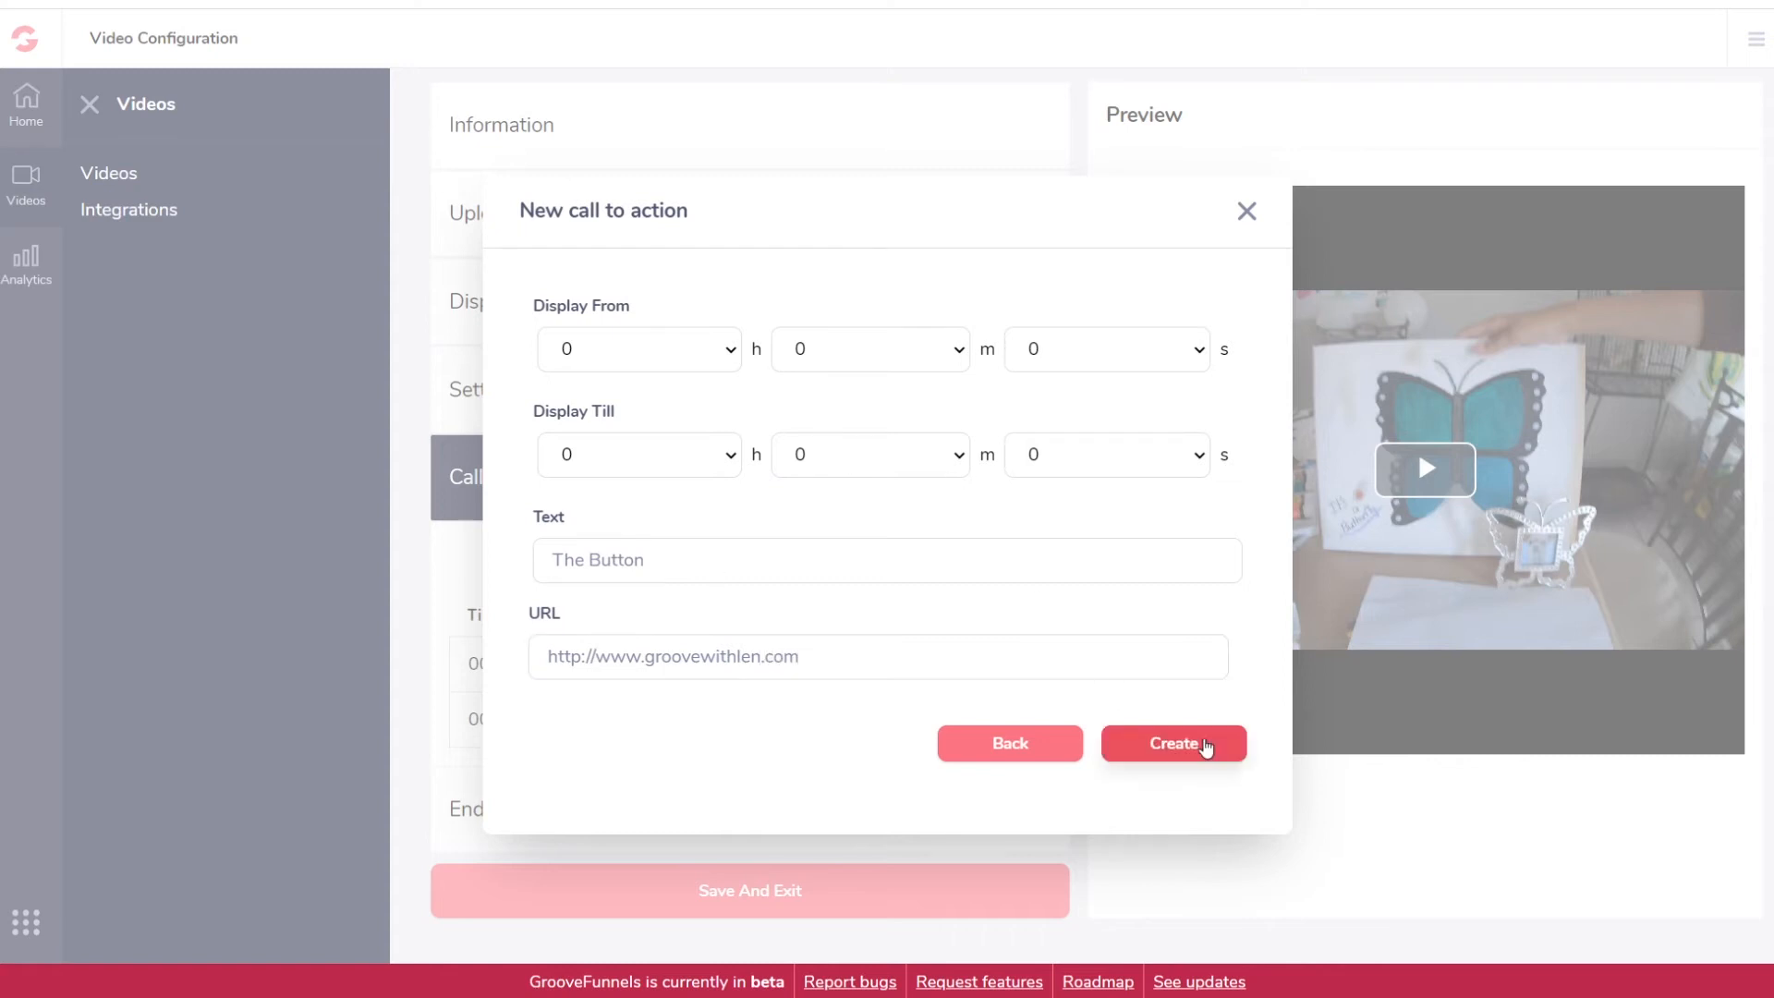
pyautogui.click(1206, 749)
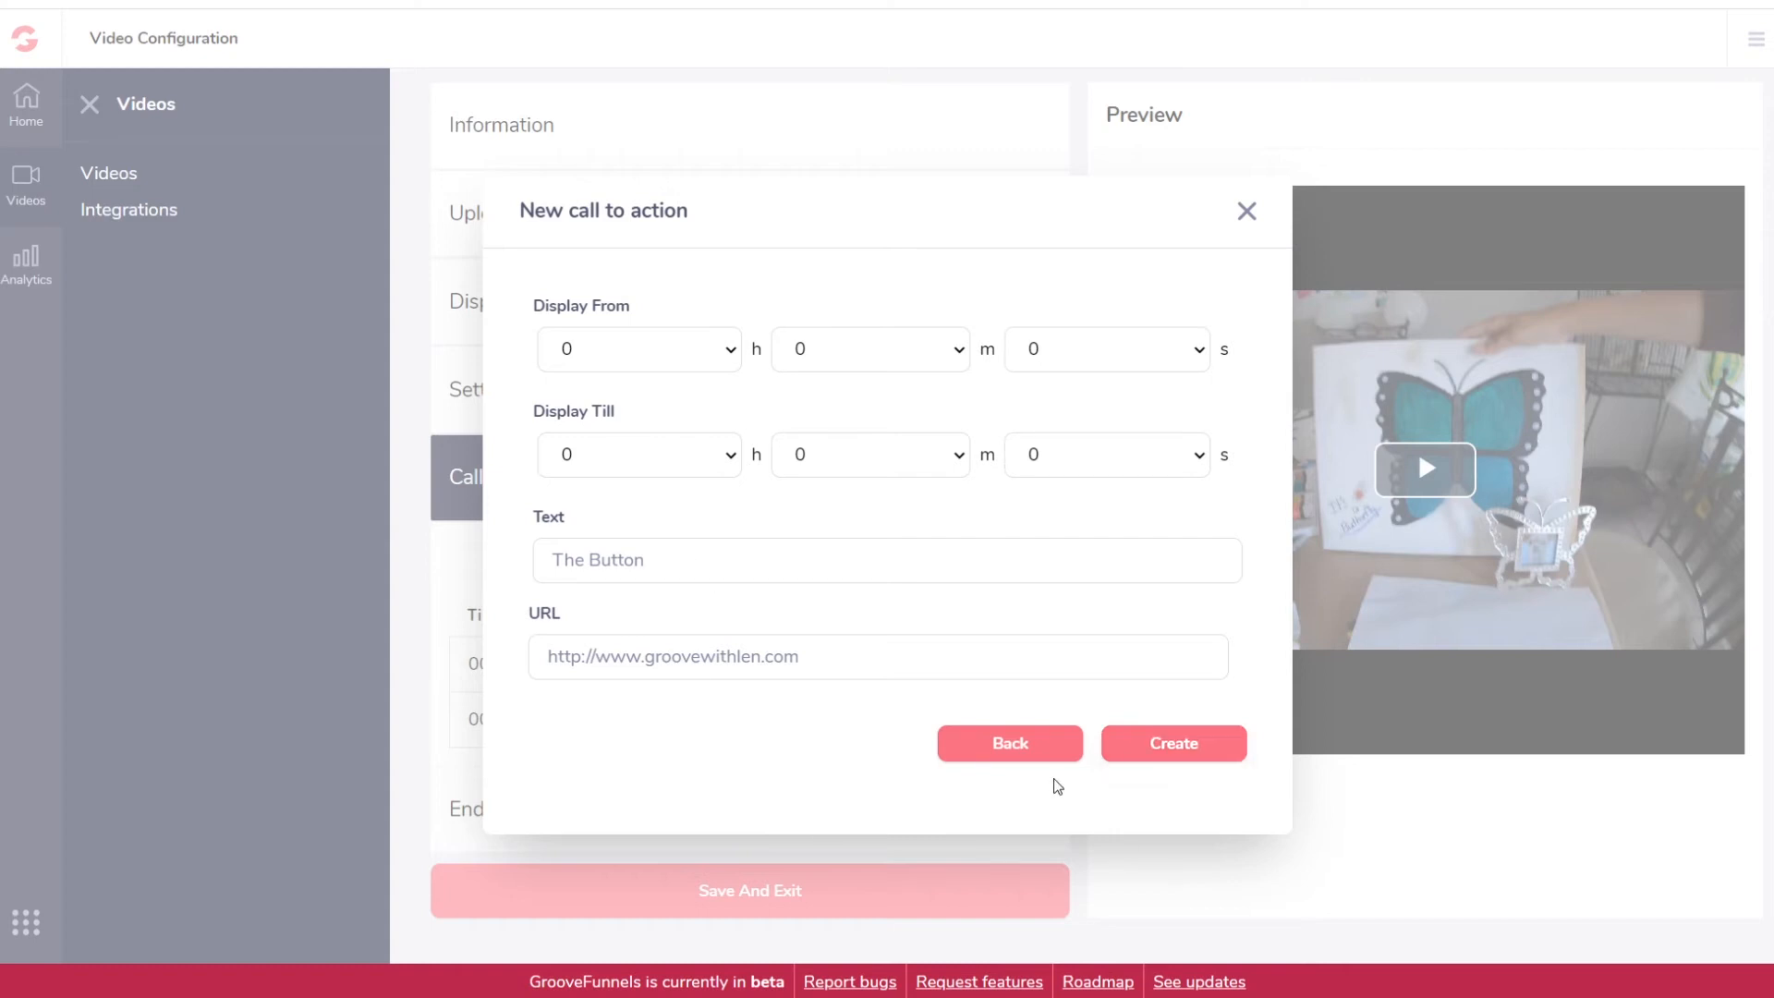
pyautogui.click(1021, 752)
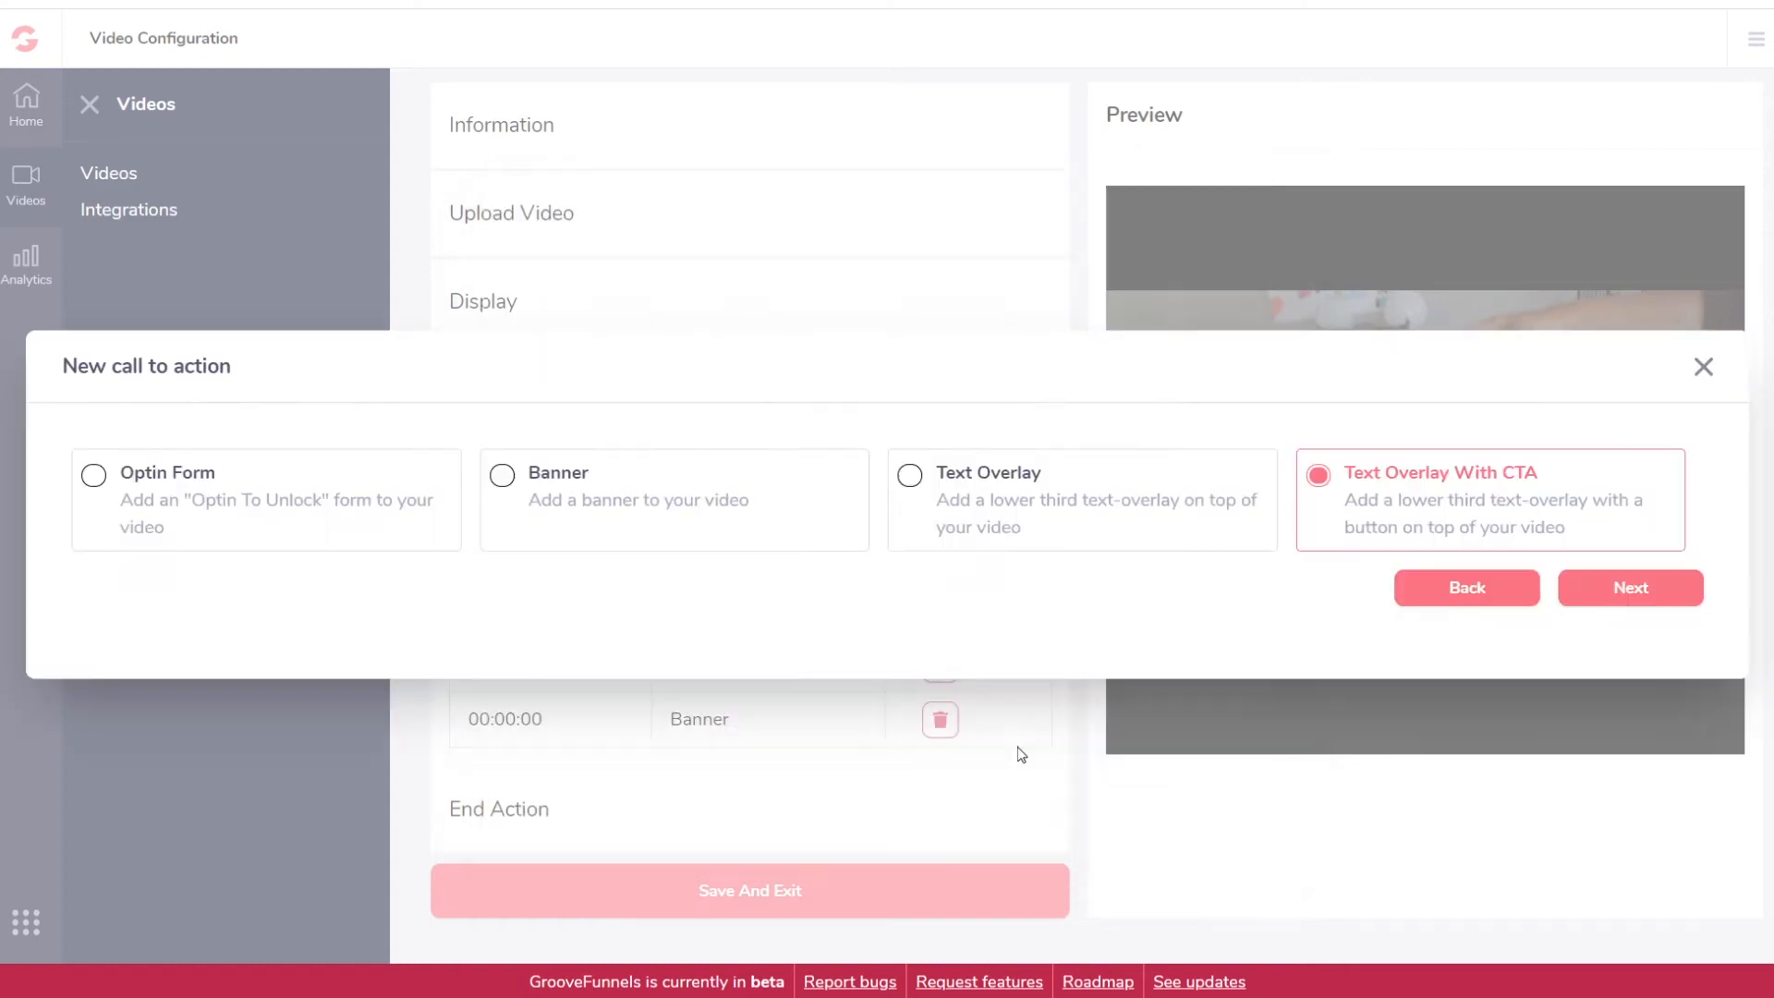
pyautogui.click(1447, 596)
pyautogui.click(1460, 603)
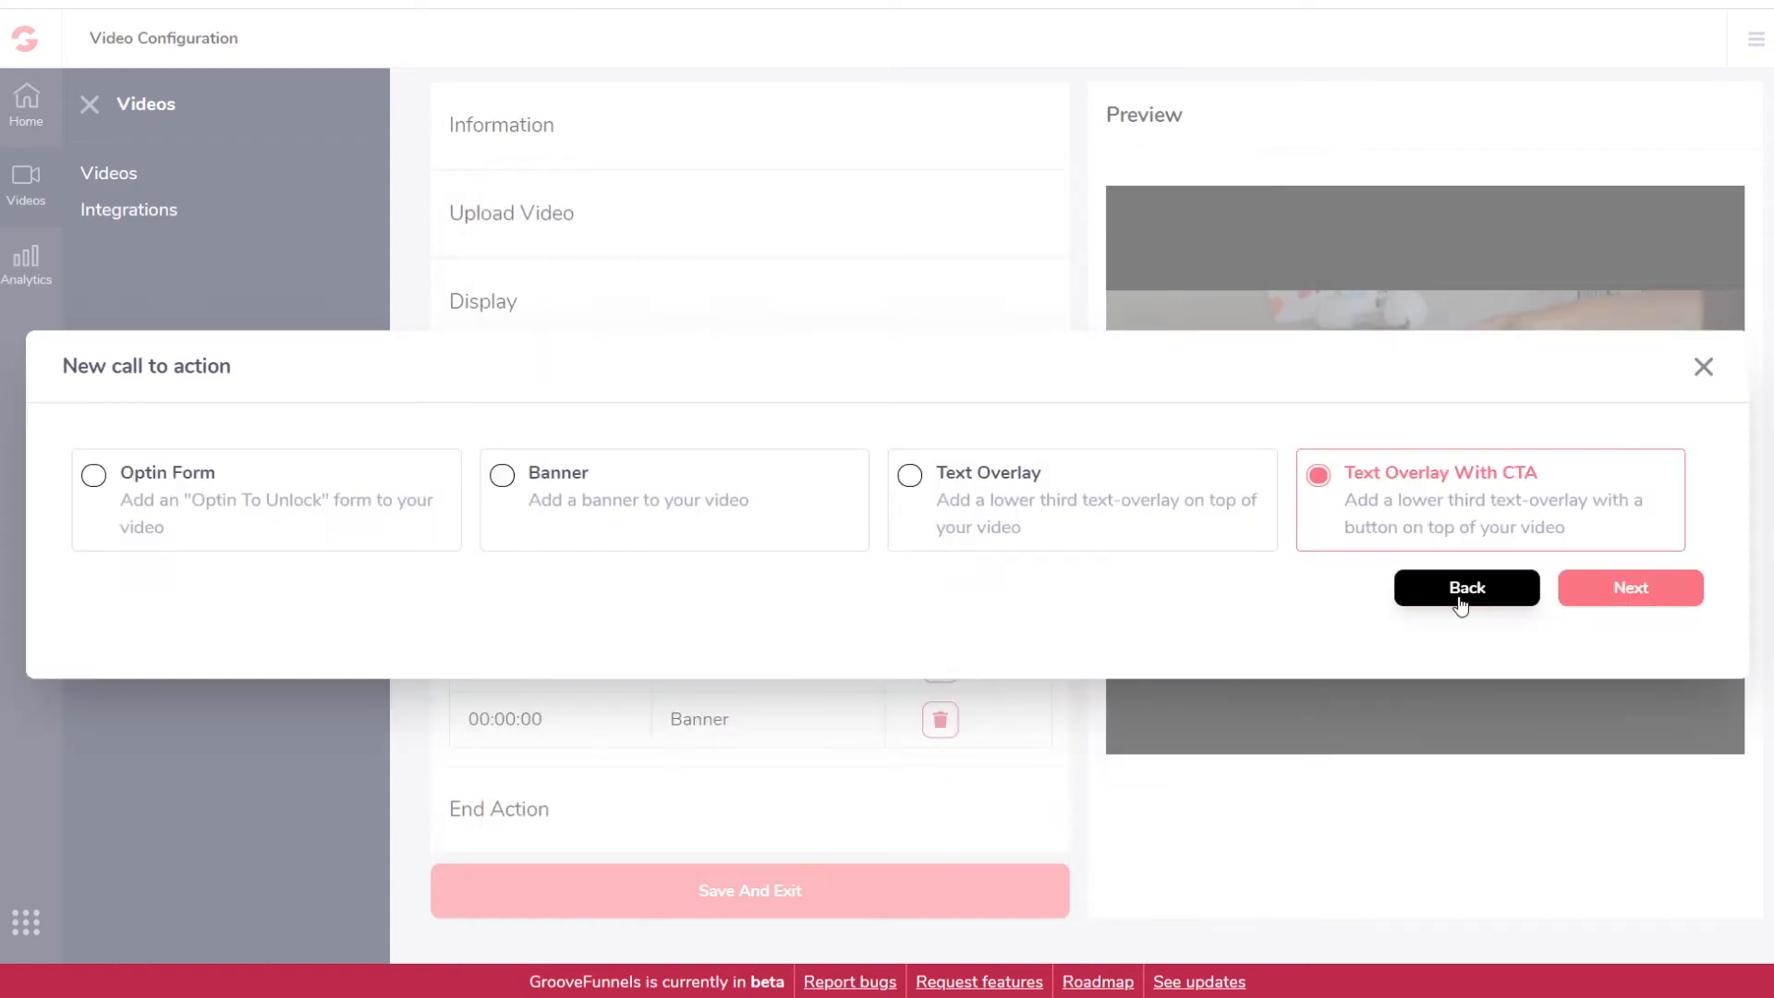
pyautogui.click(1704, 365)
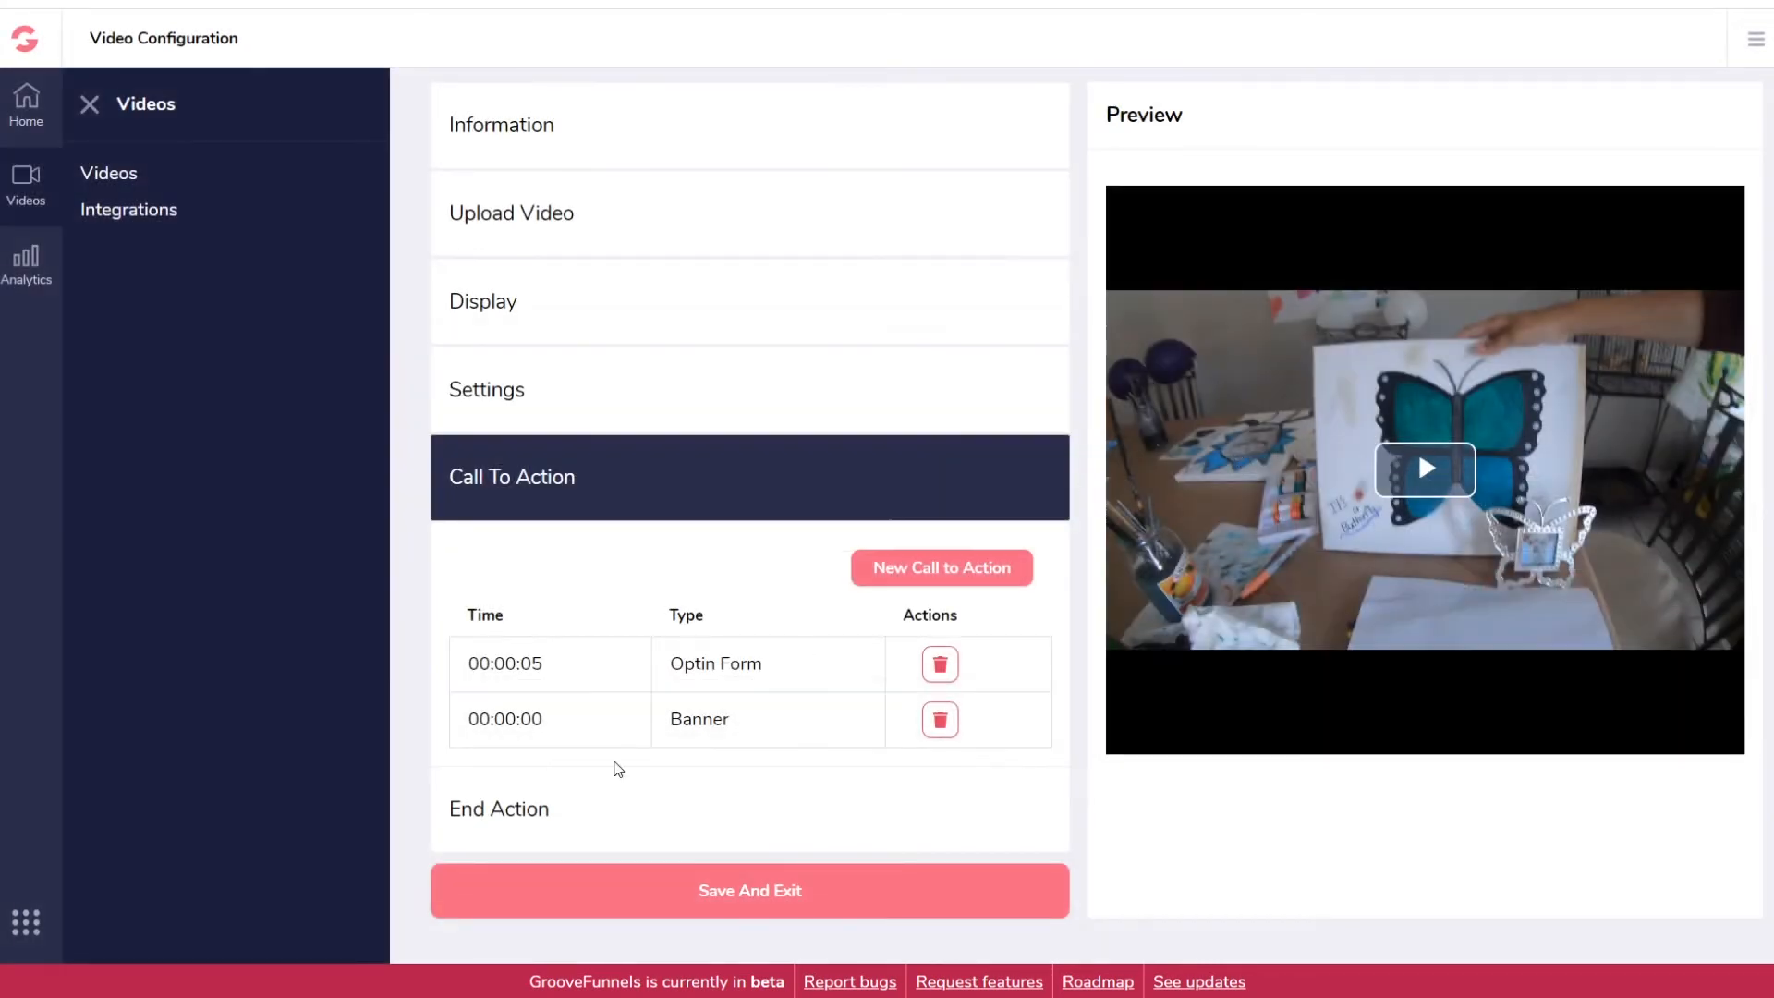
pyautogui.scroll(-5, 614, 772)
pyautogui.click(552, 394)
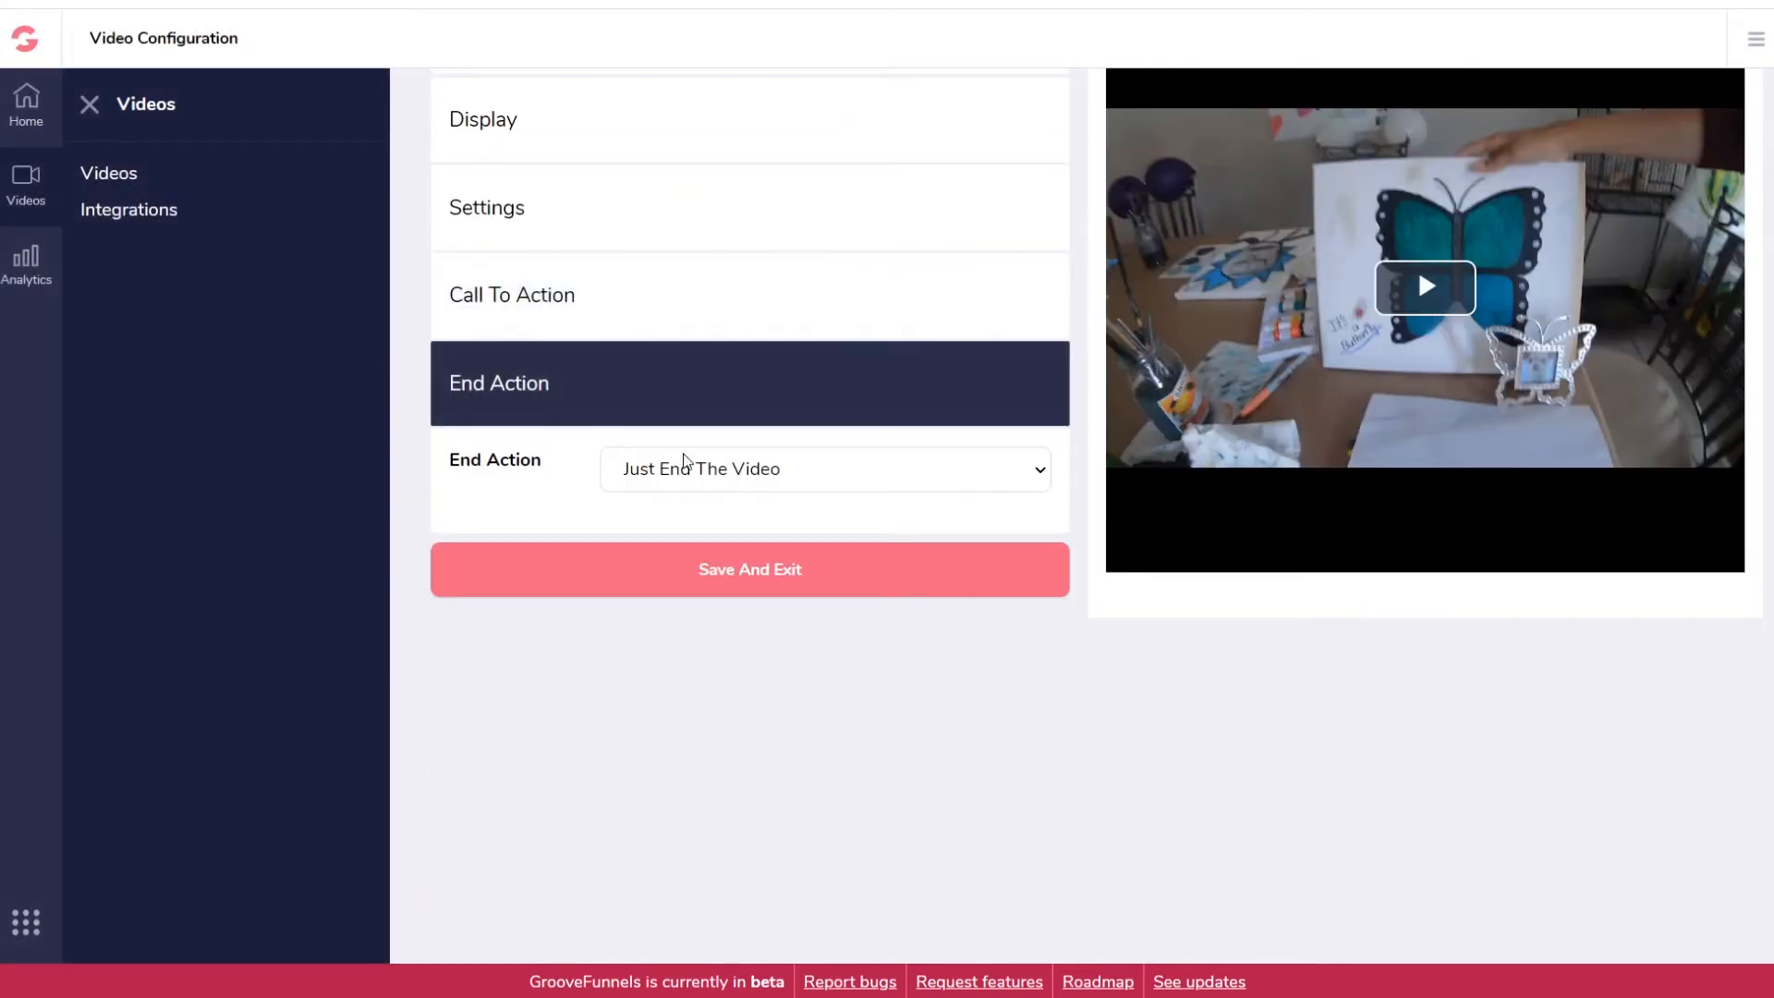
pyautogui.click(879, 484)
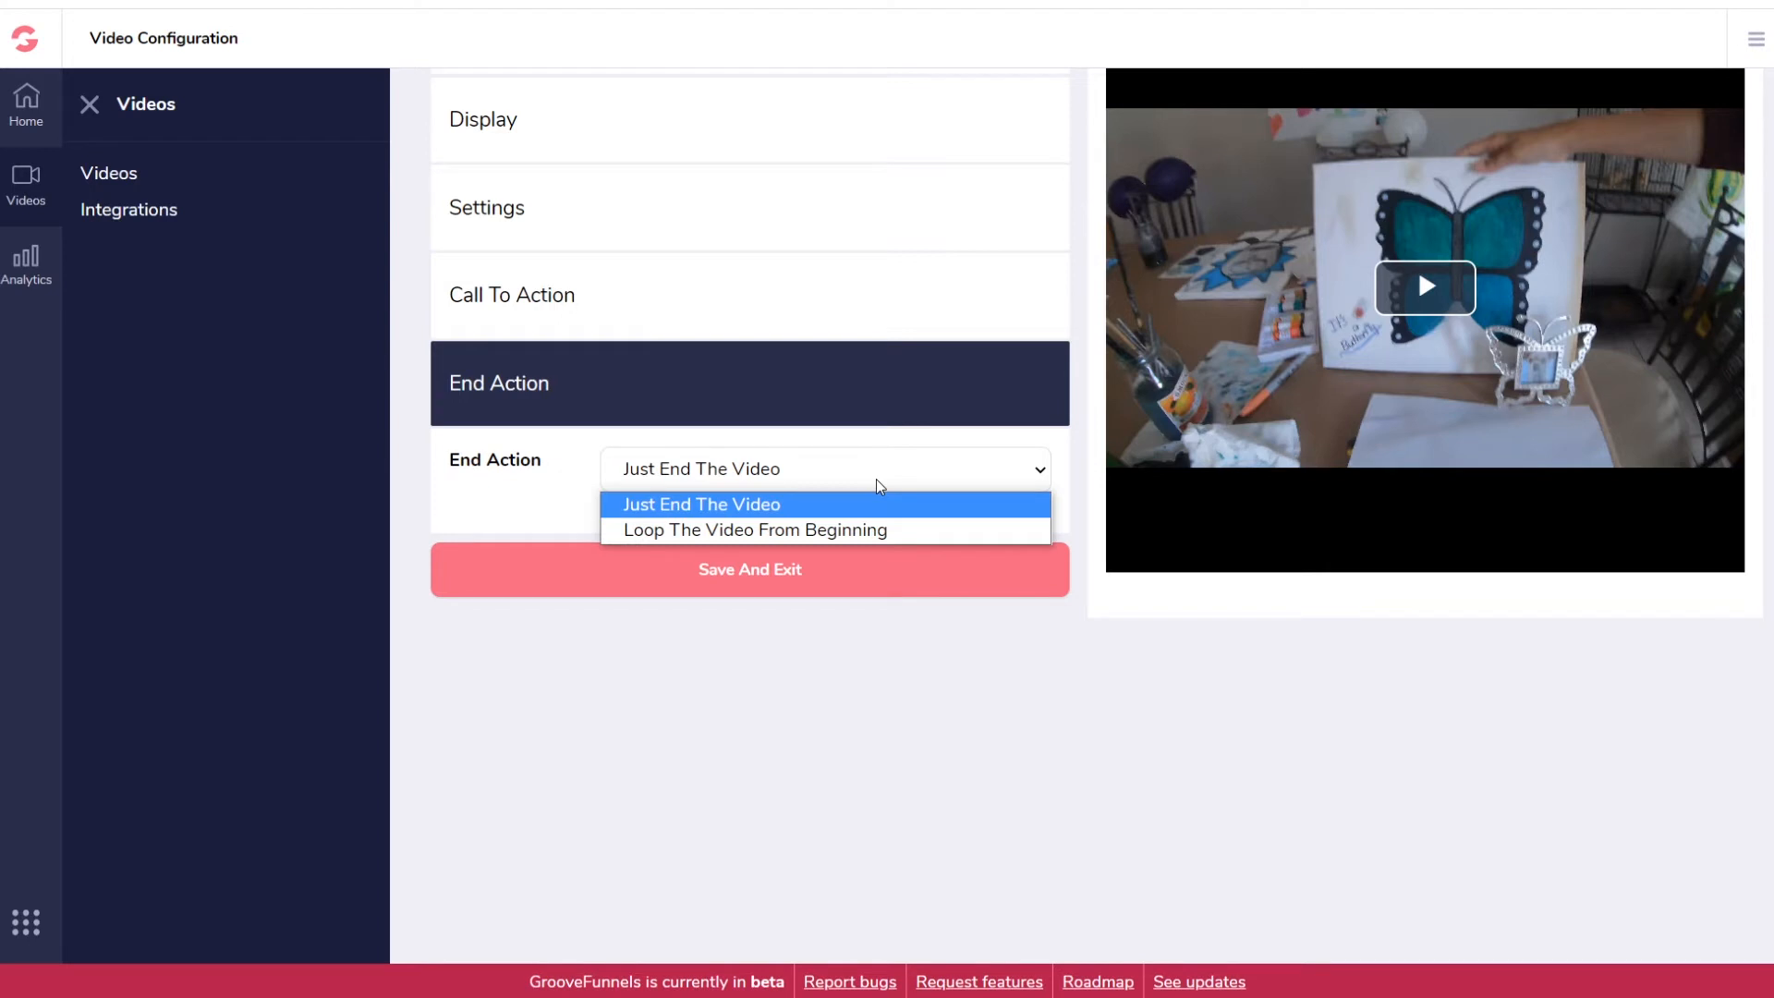
pyautogui.click(819, 504)
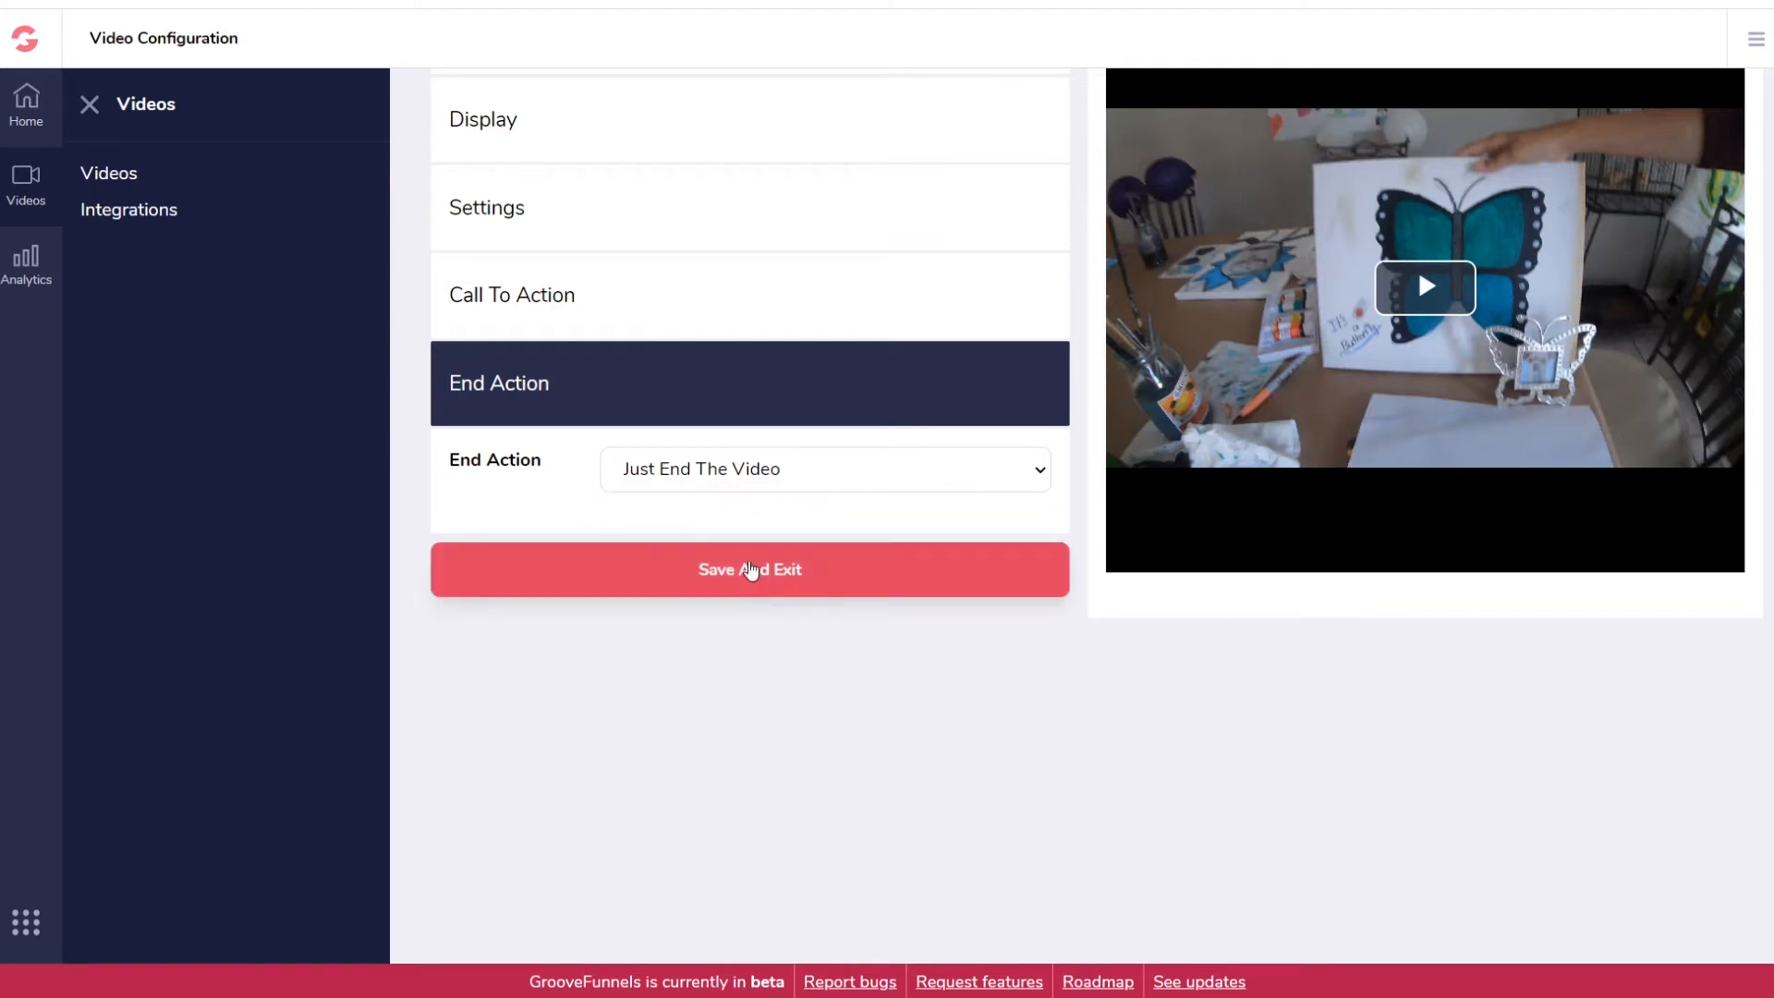
pyautogui.click(764, 581)
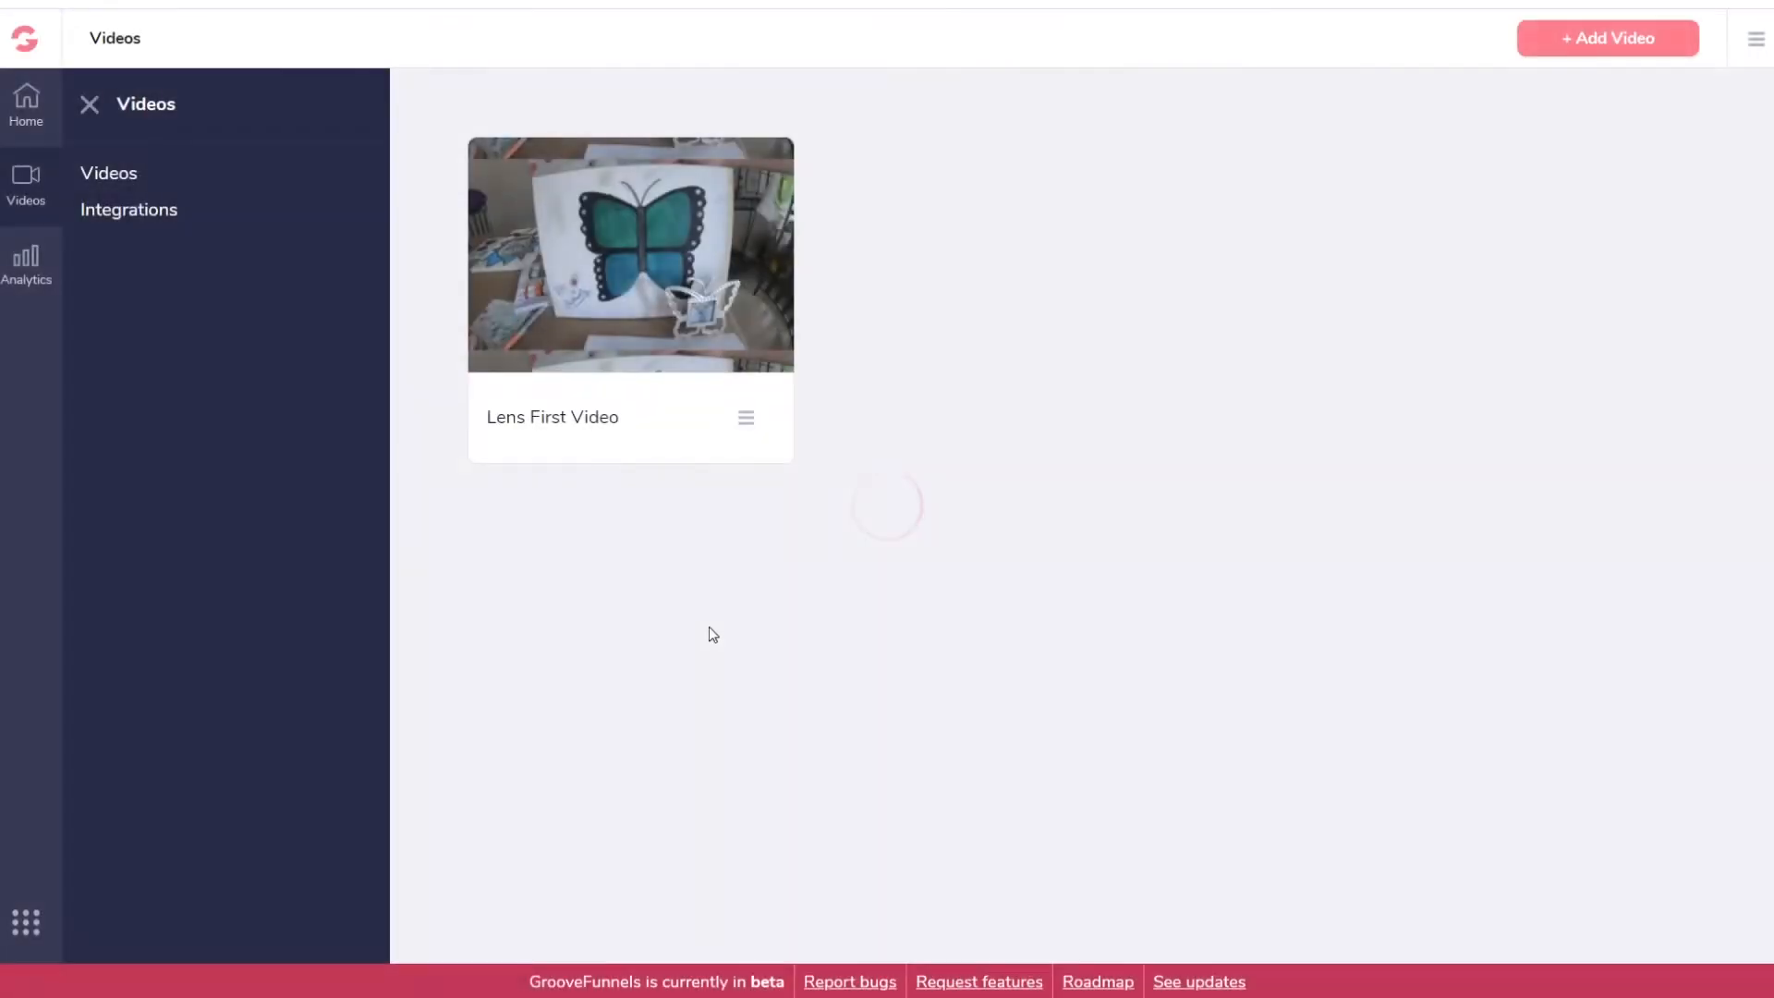
pyautogui.click(745, 417)
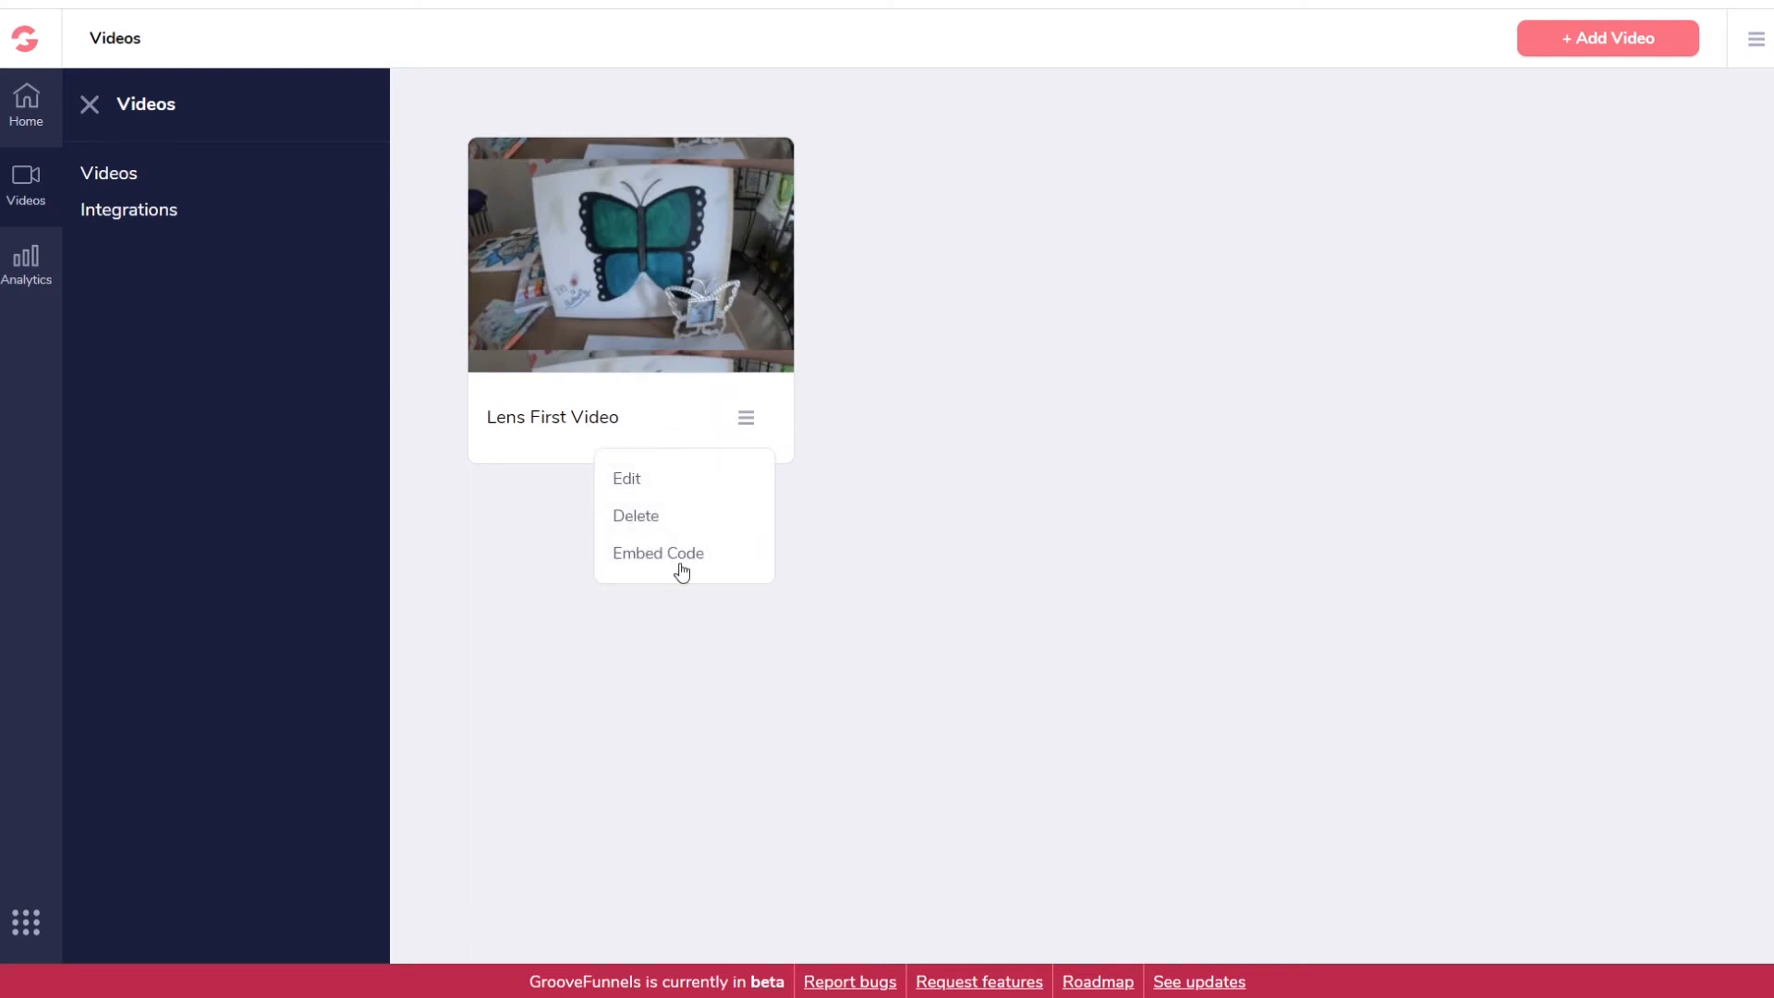
pyautogui.click(652, 554)
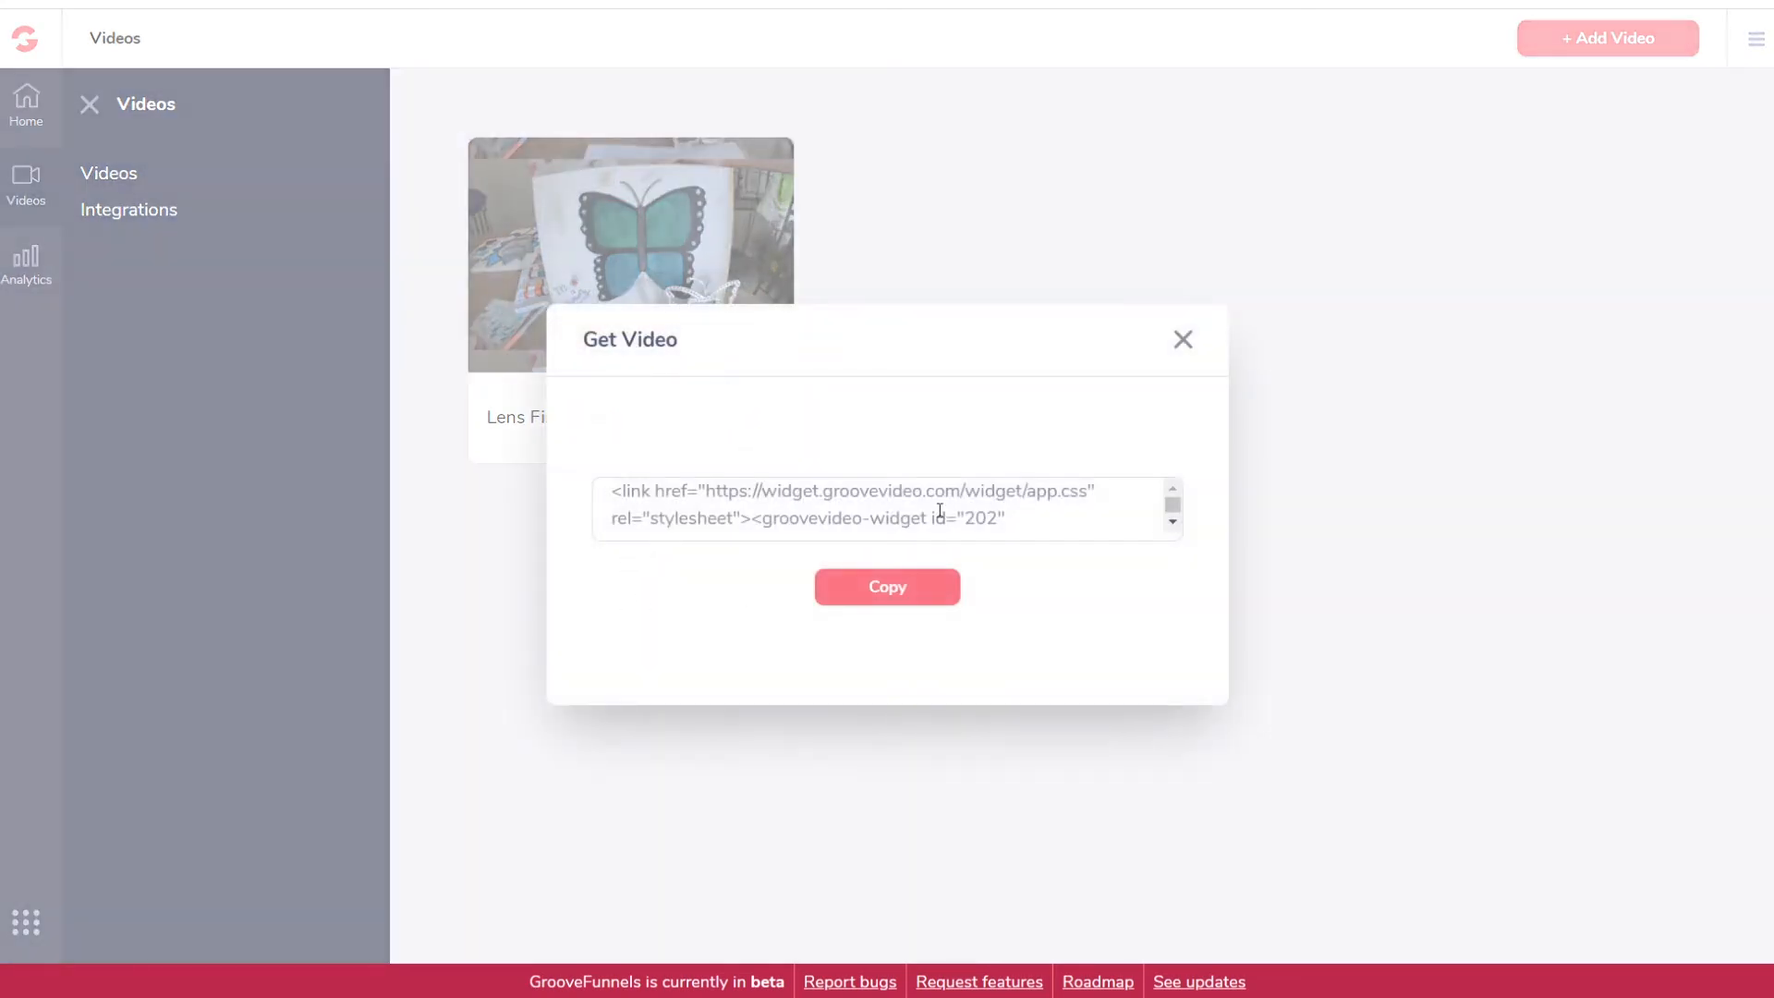
pyautogui.click(889, 590)
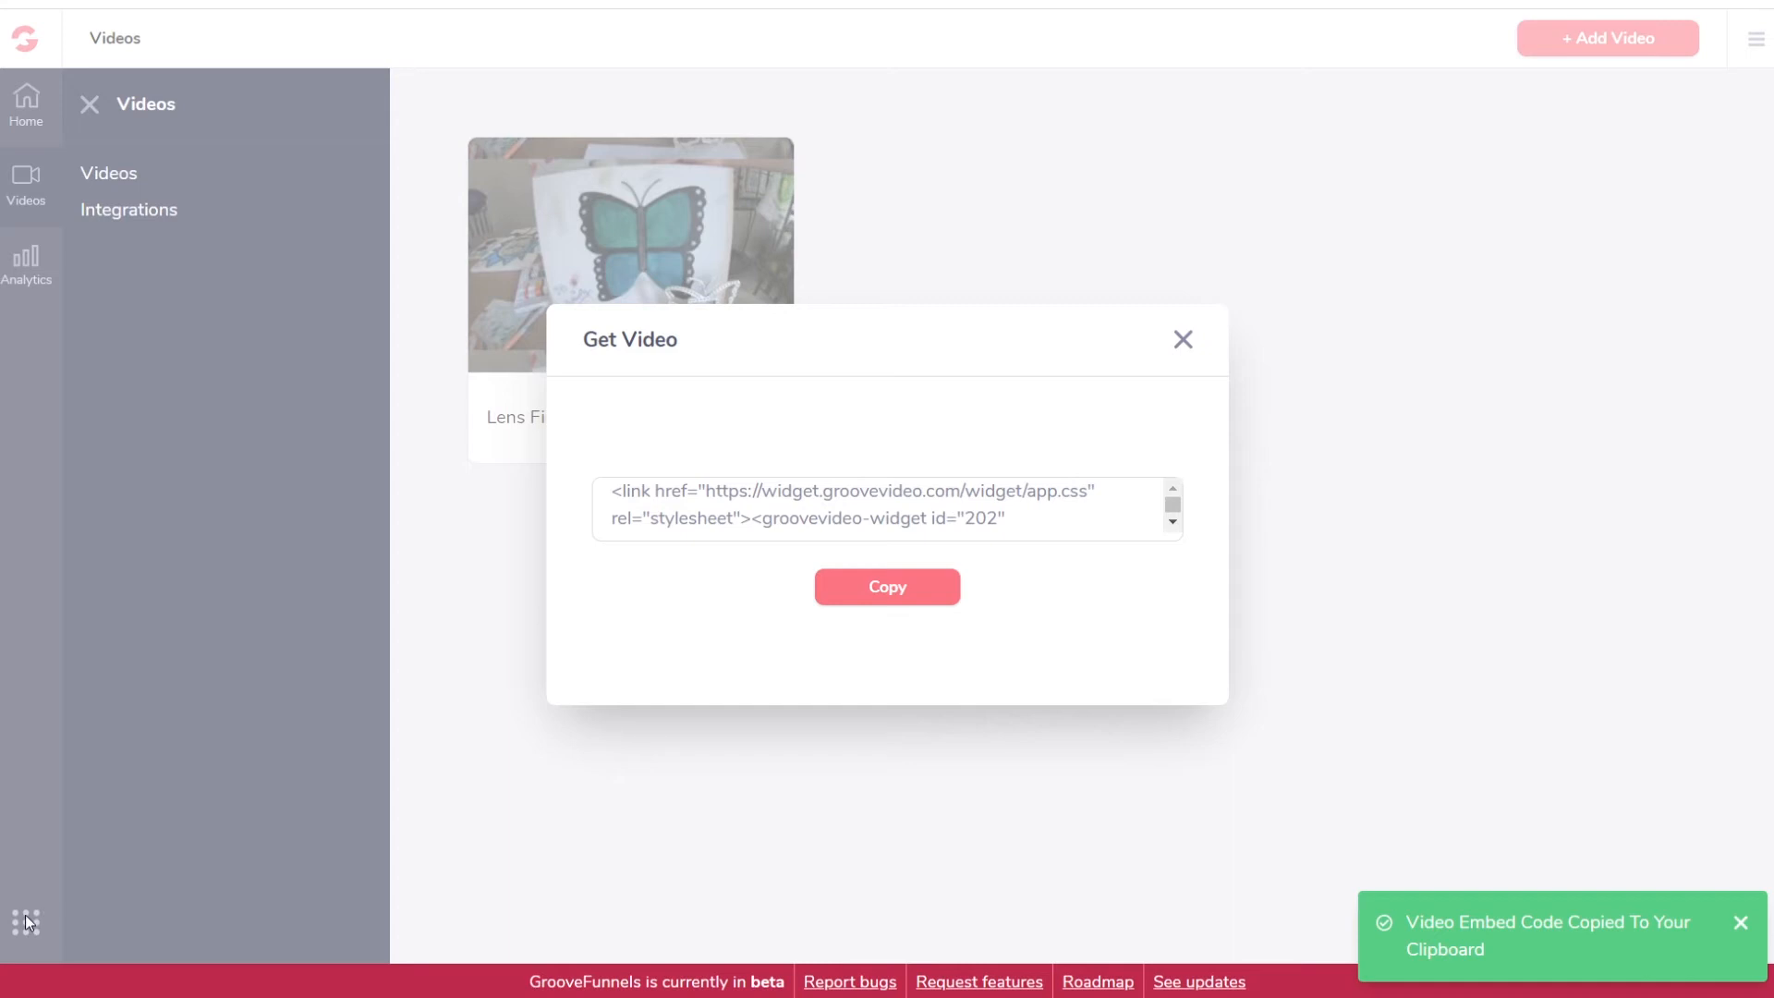
pyautogui.click(1183, 339)
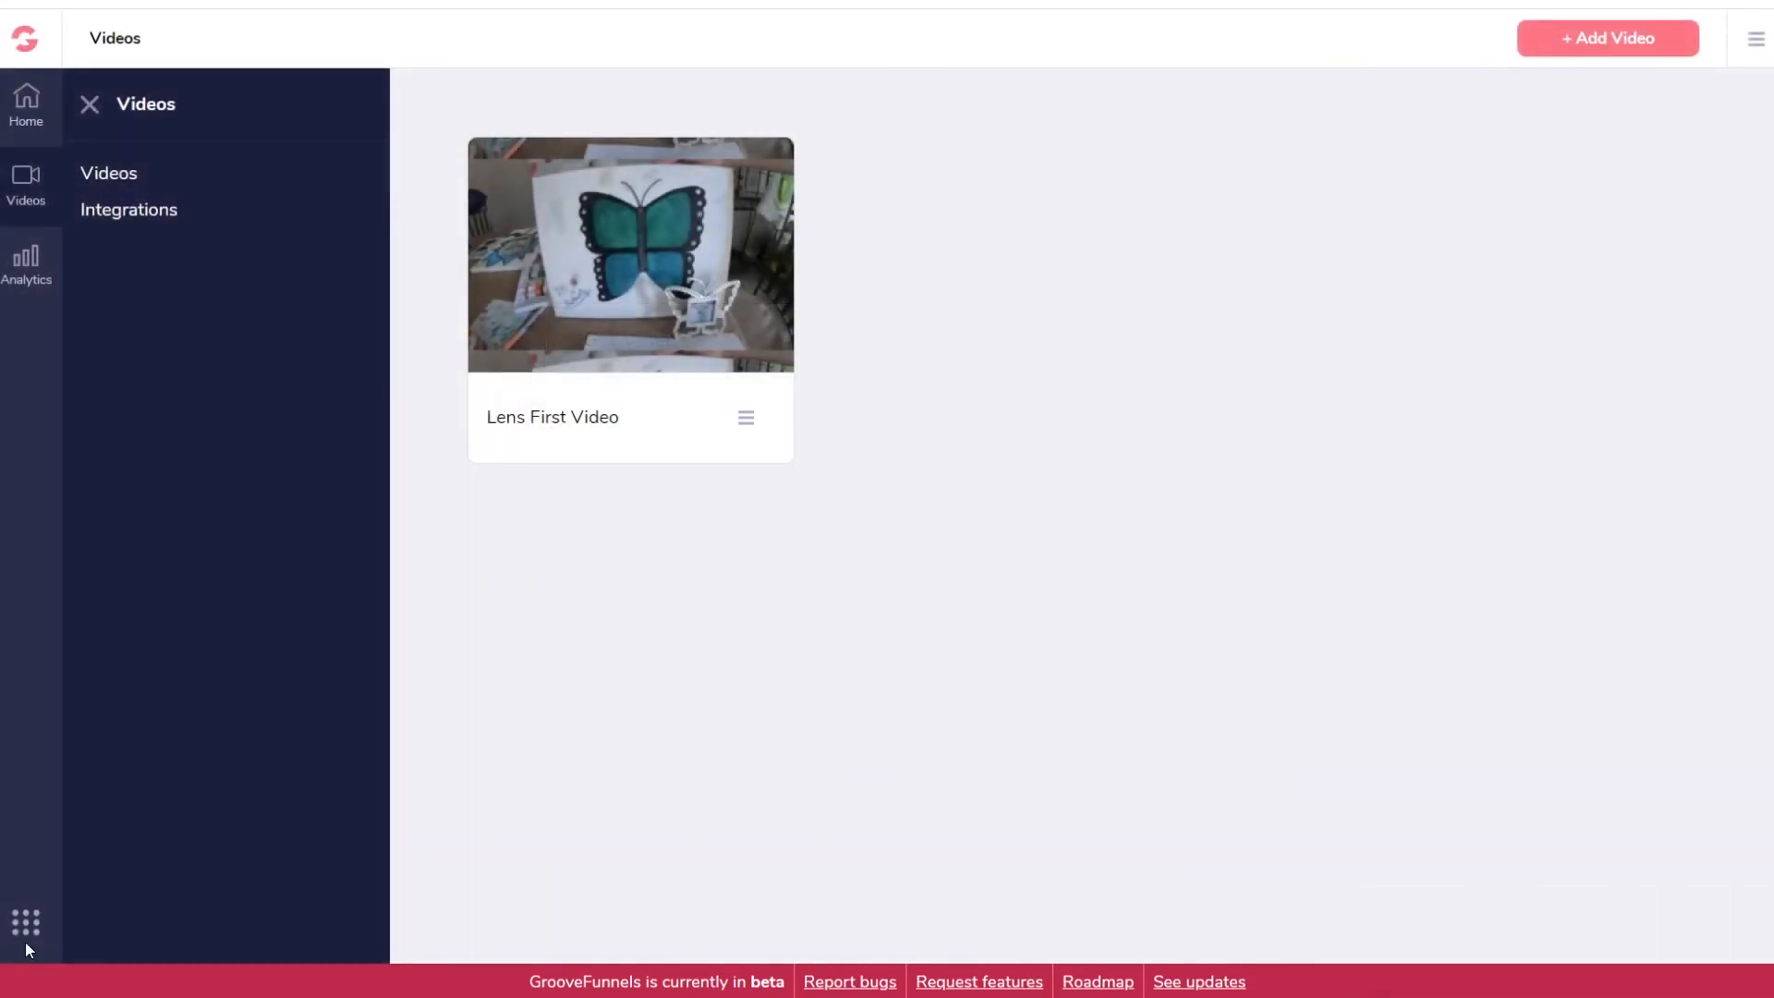
pyautogui.click(24, 926)
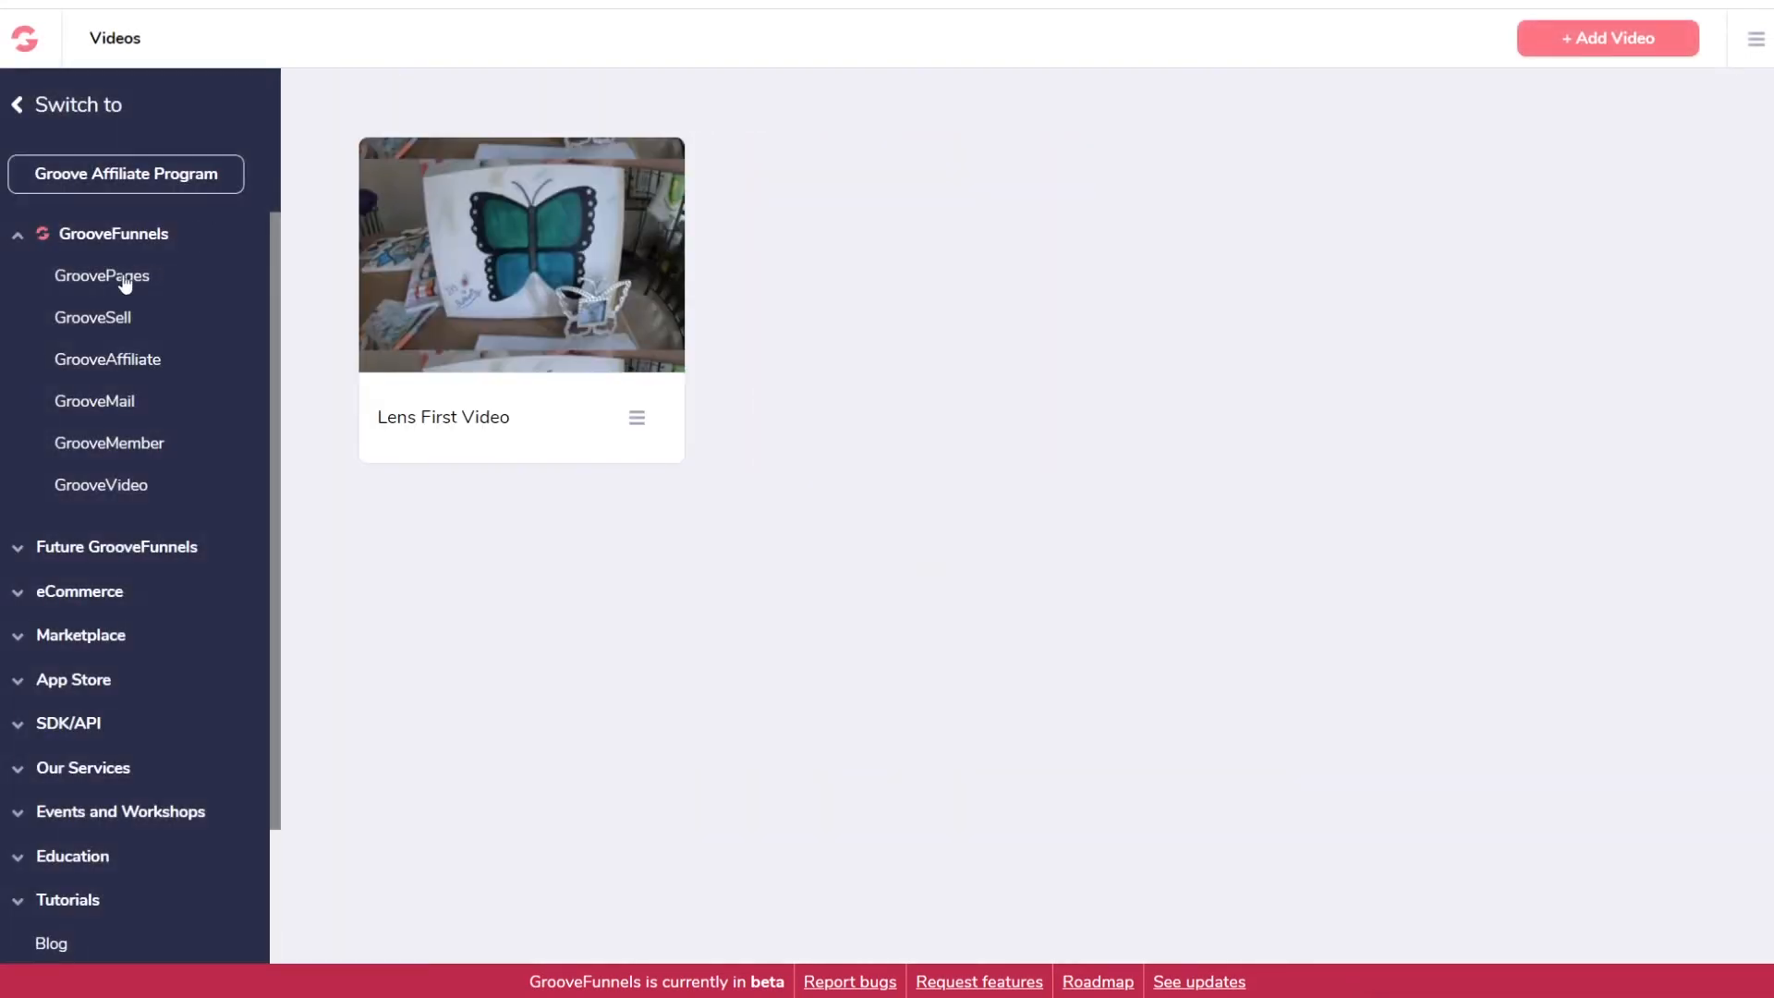
# Step: Open the My new site editor in GroovePages and add a Blank Canvas page, Page 7
pyautogui.click(125, 282)
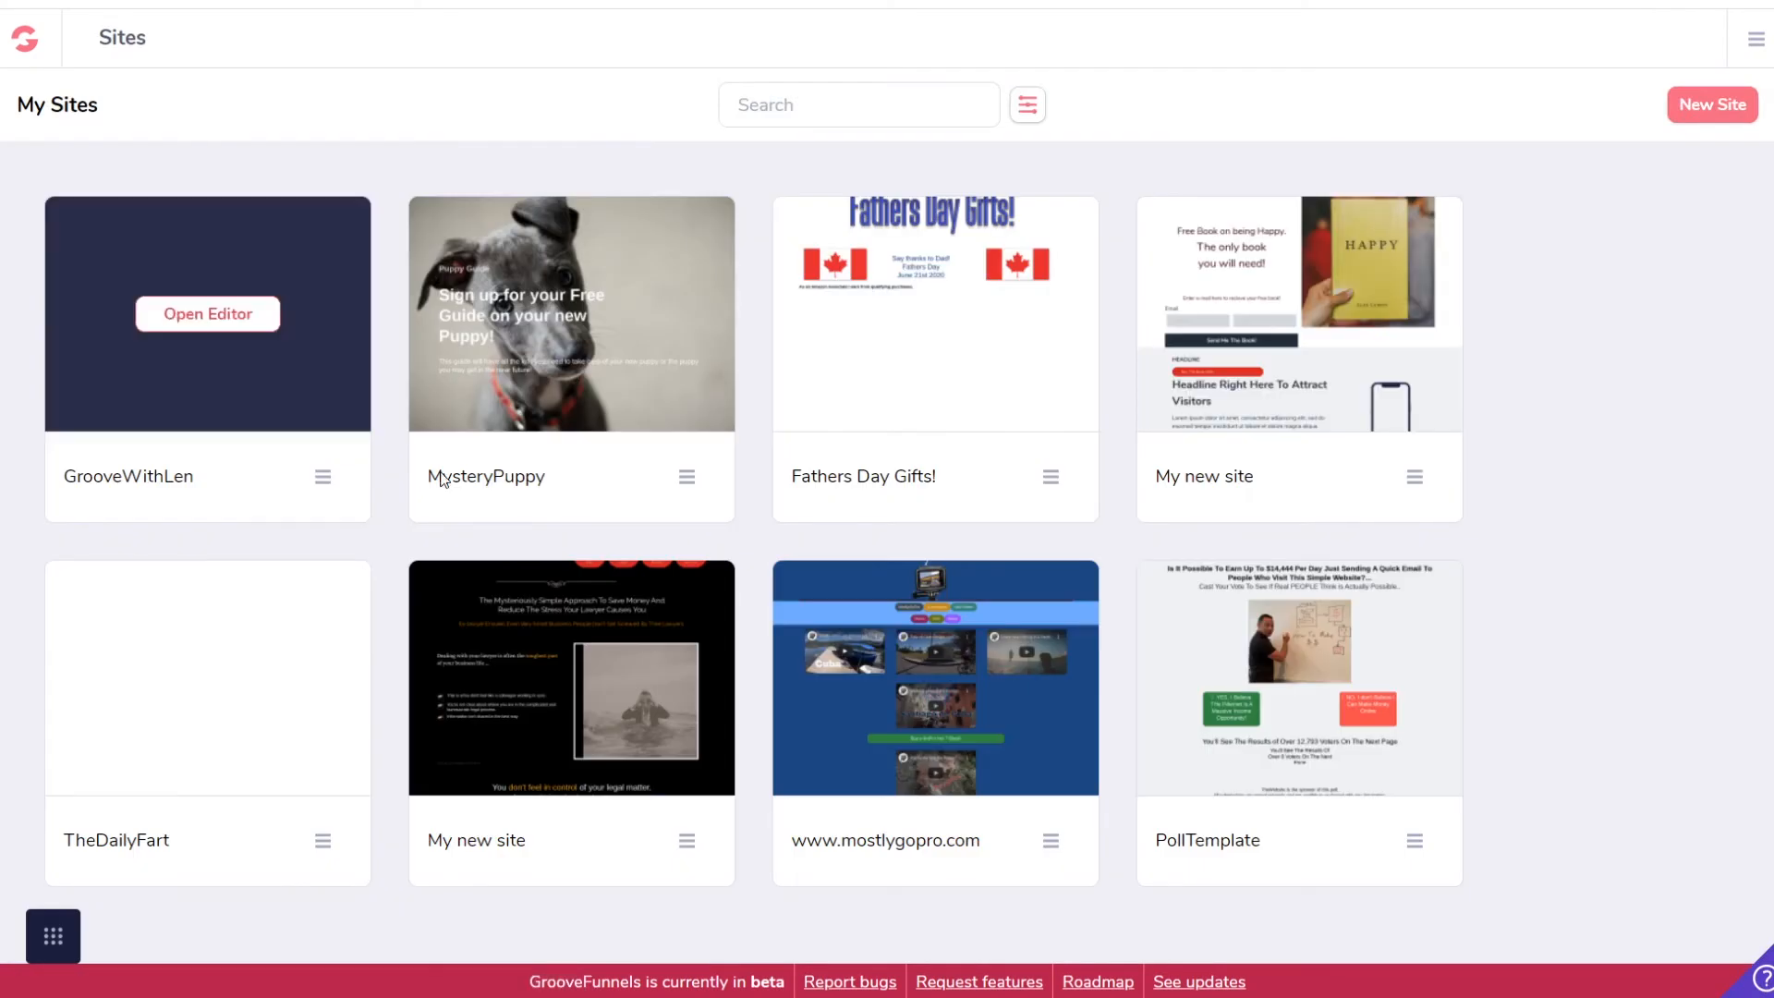
pyautogui.click(1291, 321)
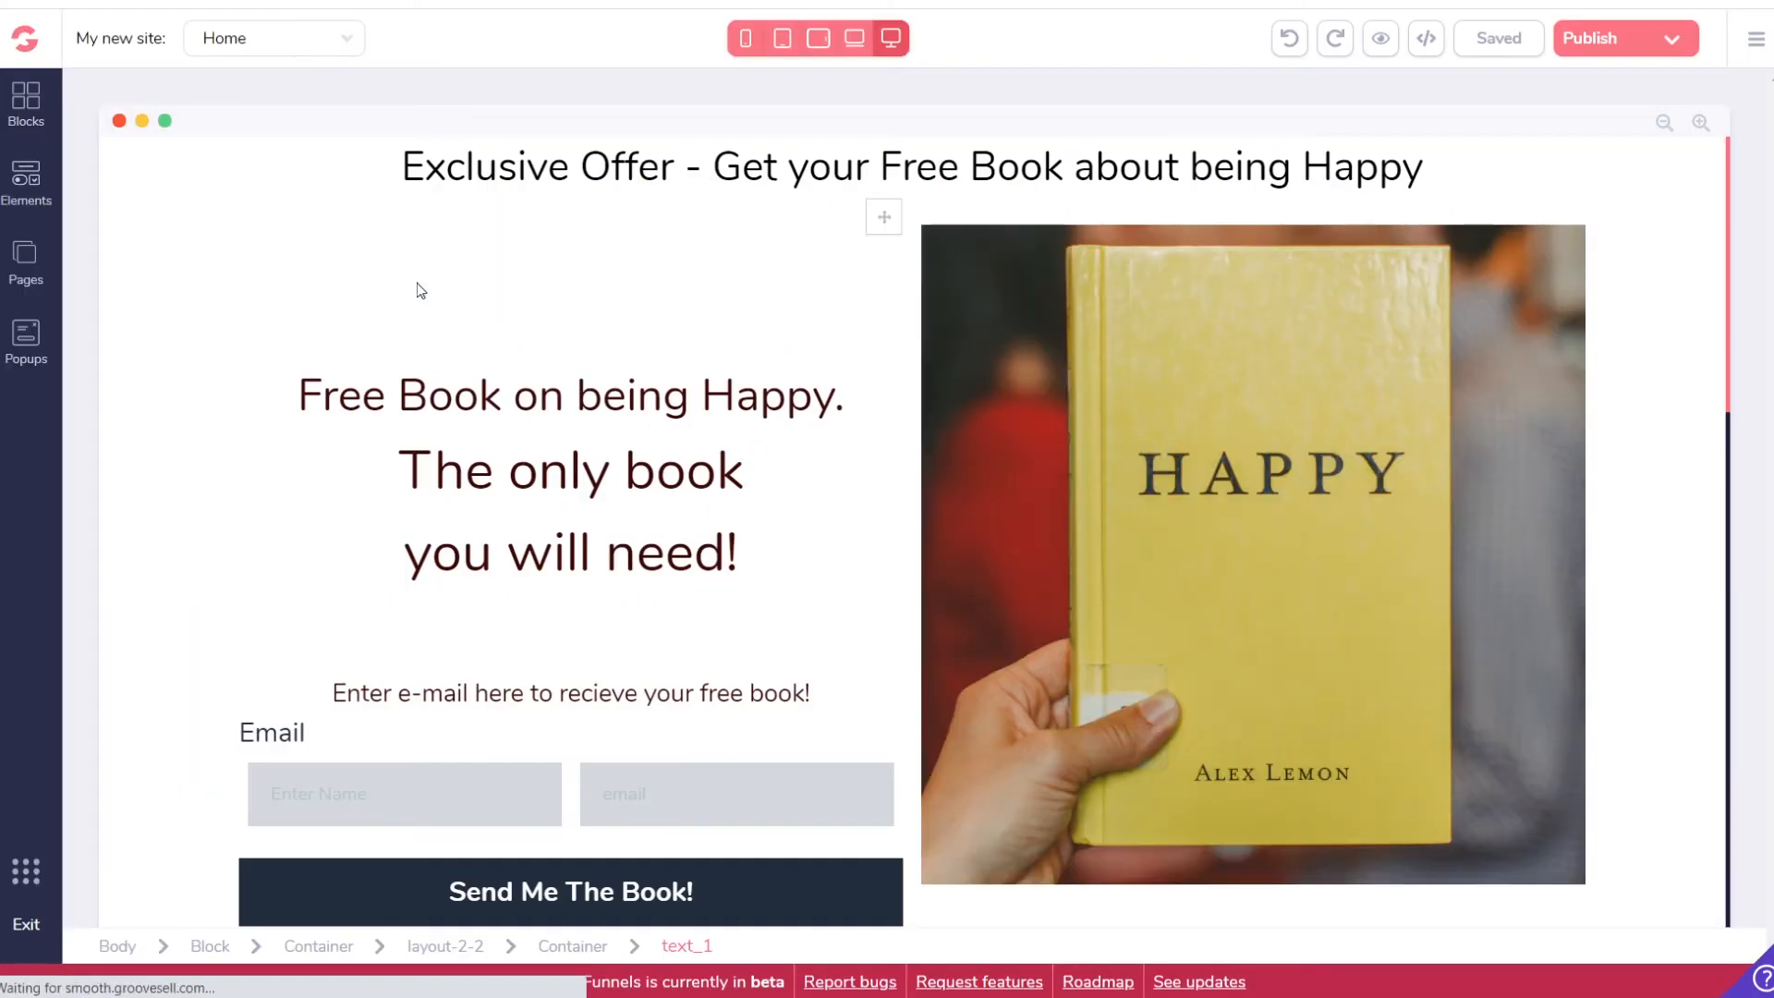
pyautogui.click(26, 260)
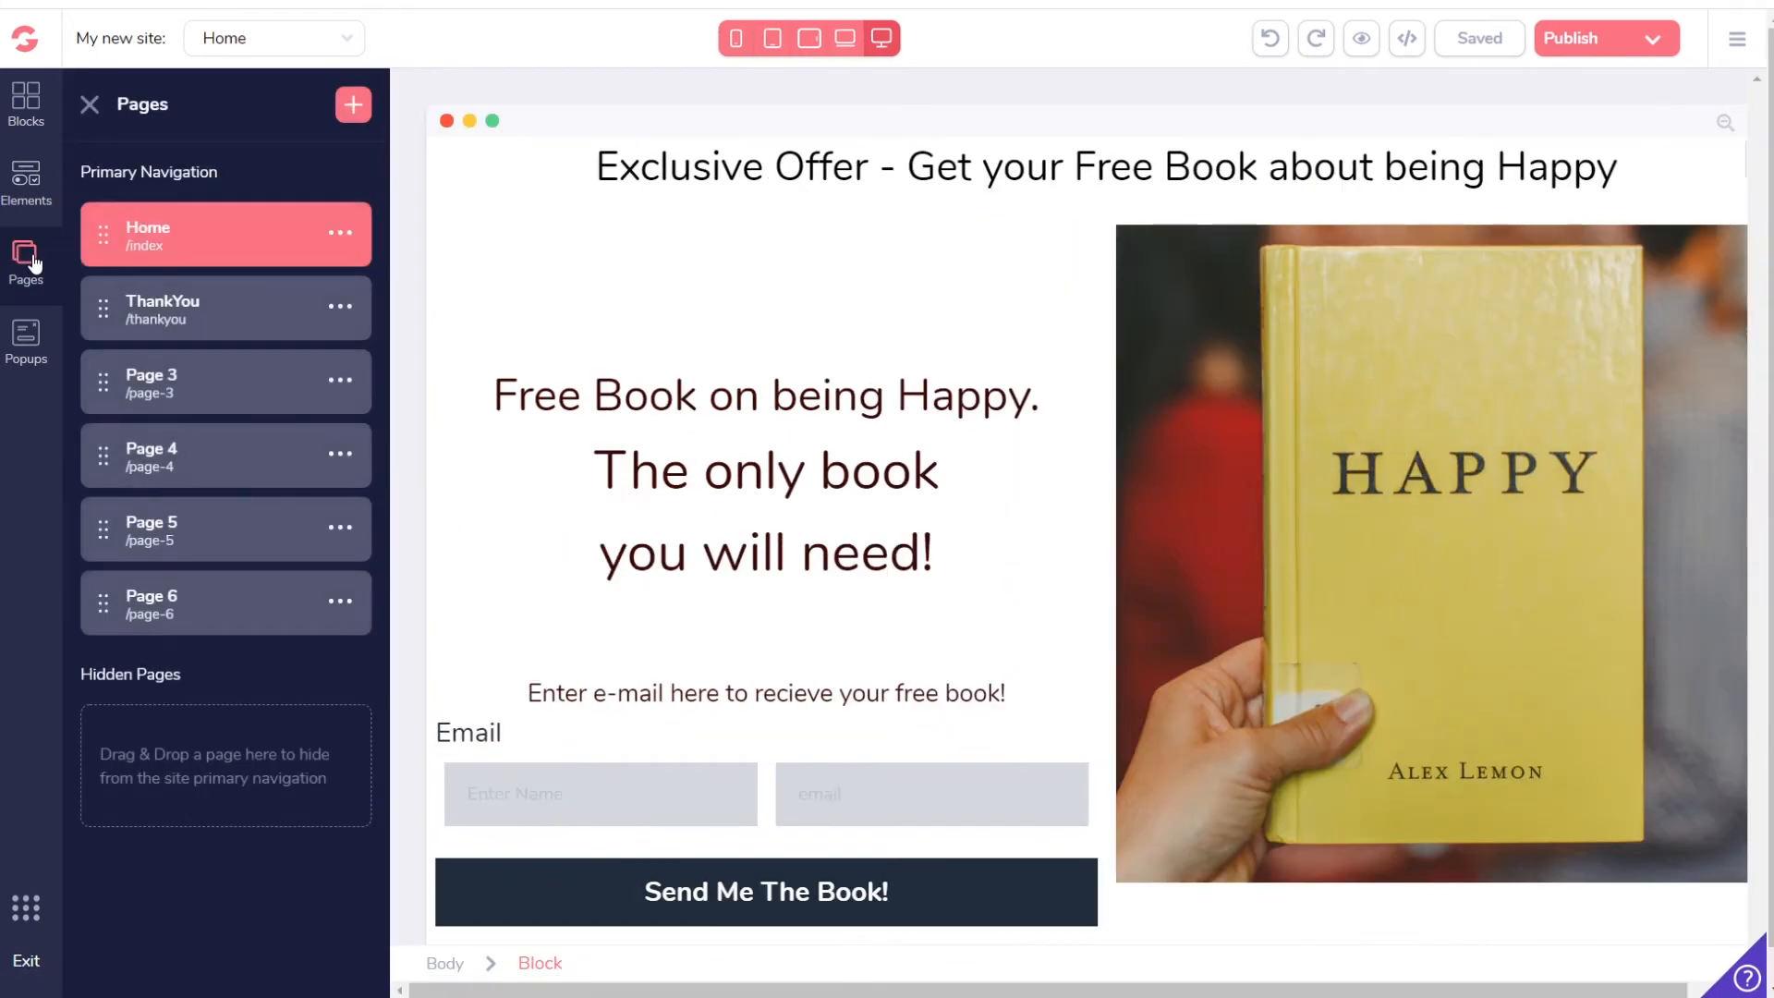
pyautogui.click(351, 107)
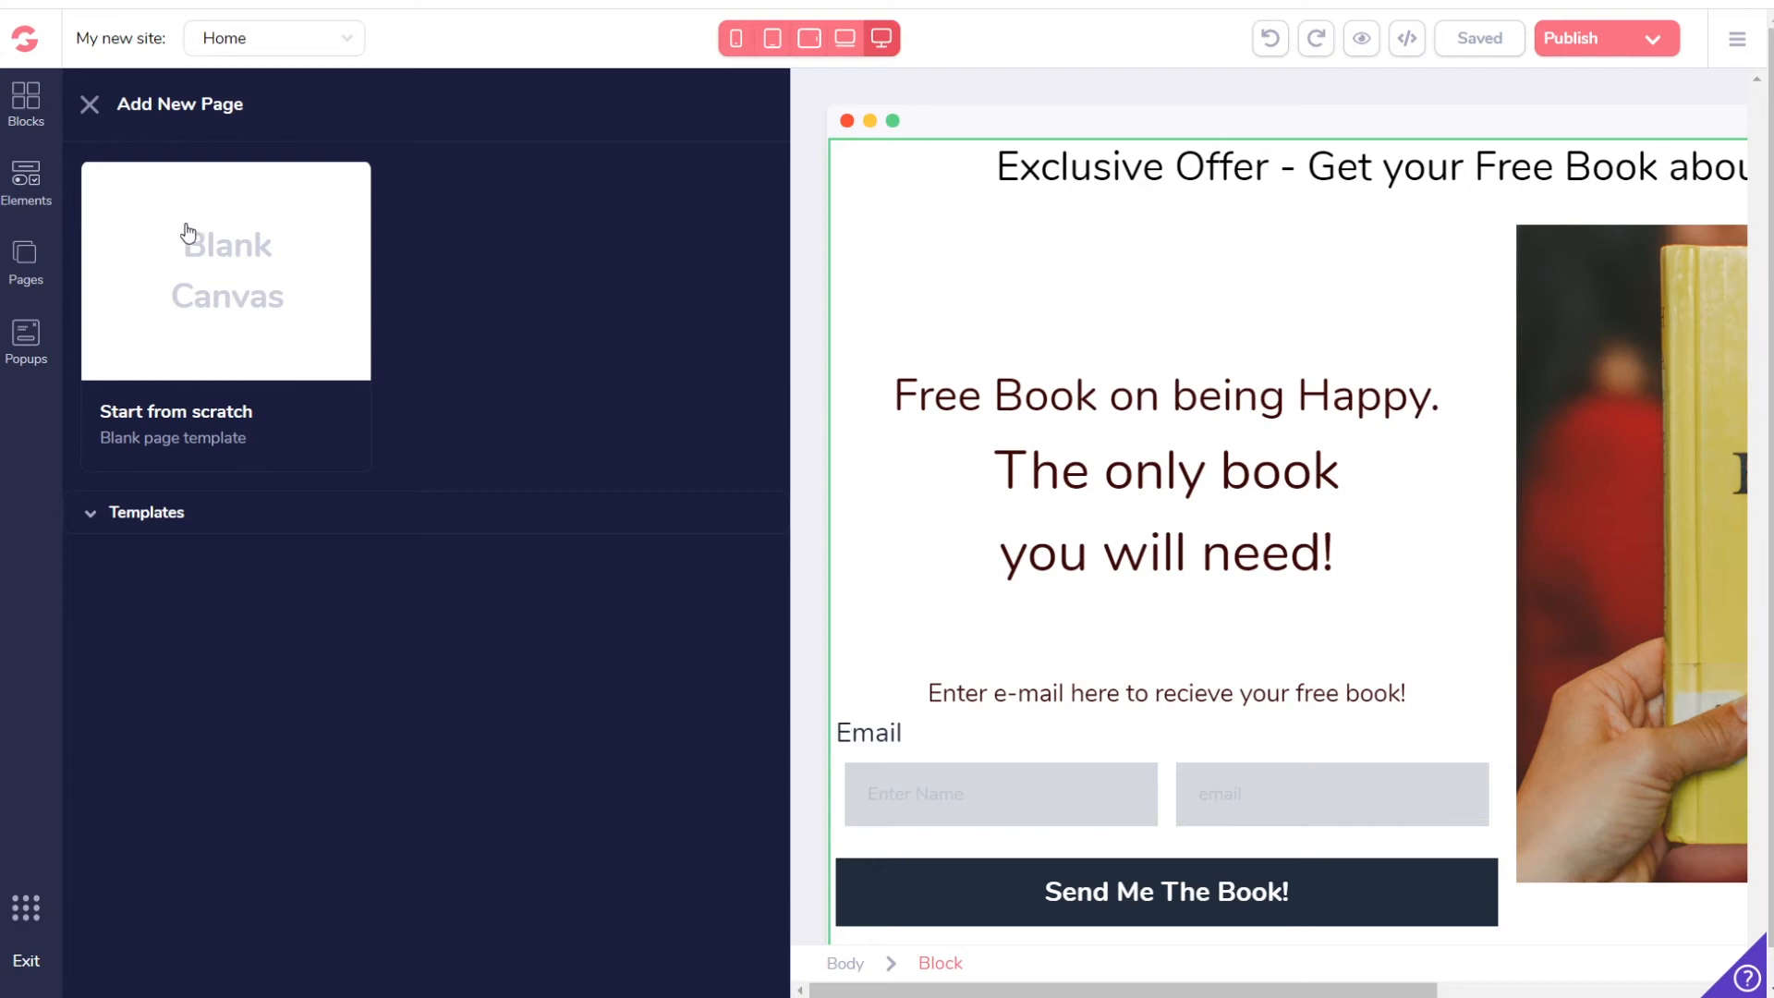
pyautogui.click(207, 318)
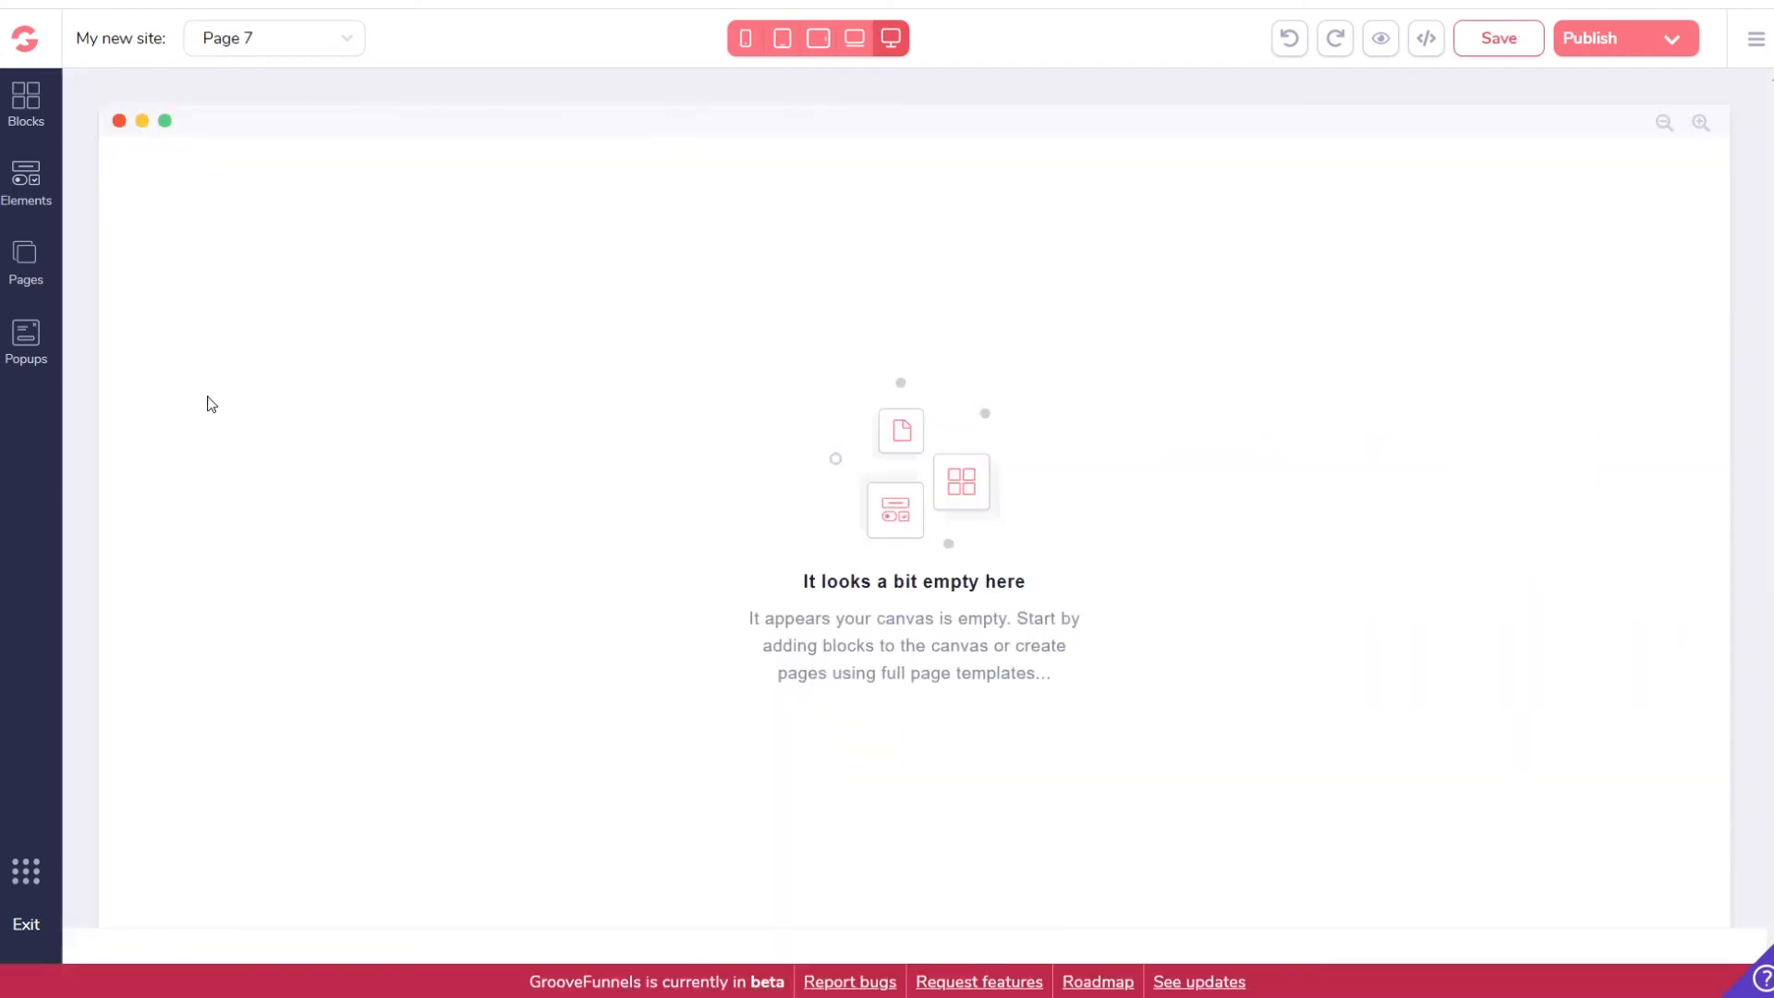
# Step: Drop an Empty wireframe container at the top of Page 7, then browse Elements to the Other section
pyautogui.click(25, 257)
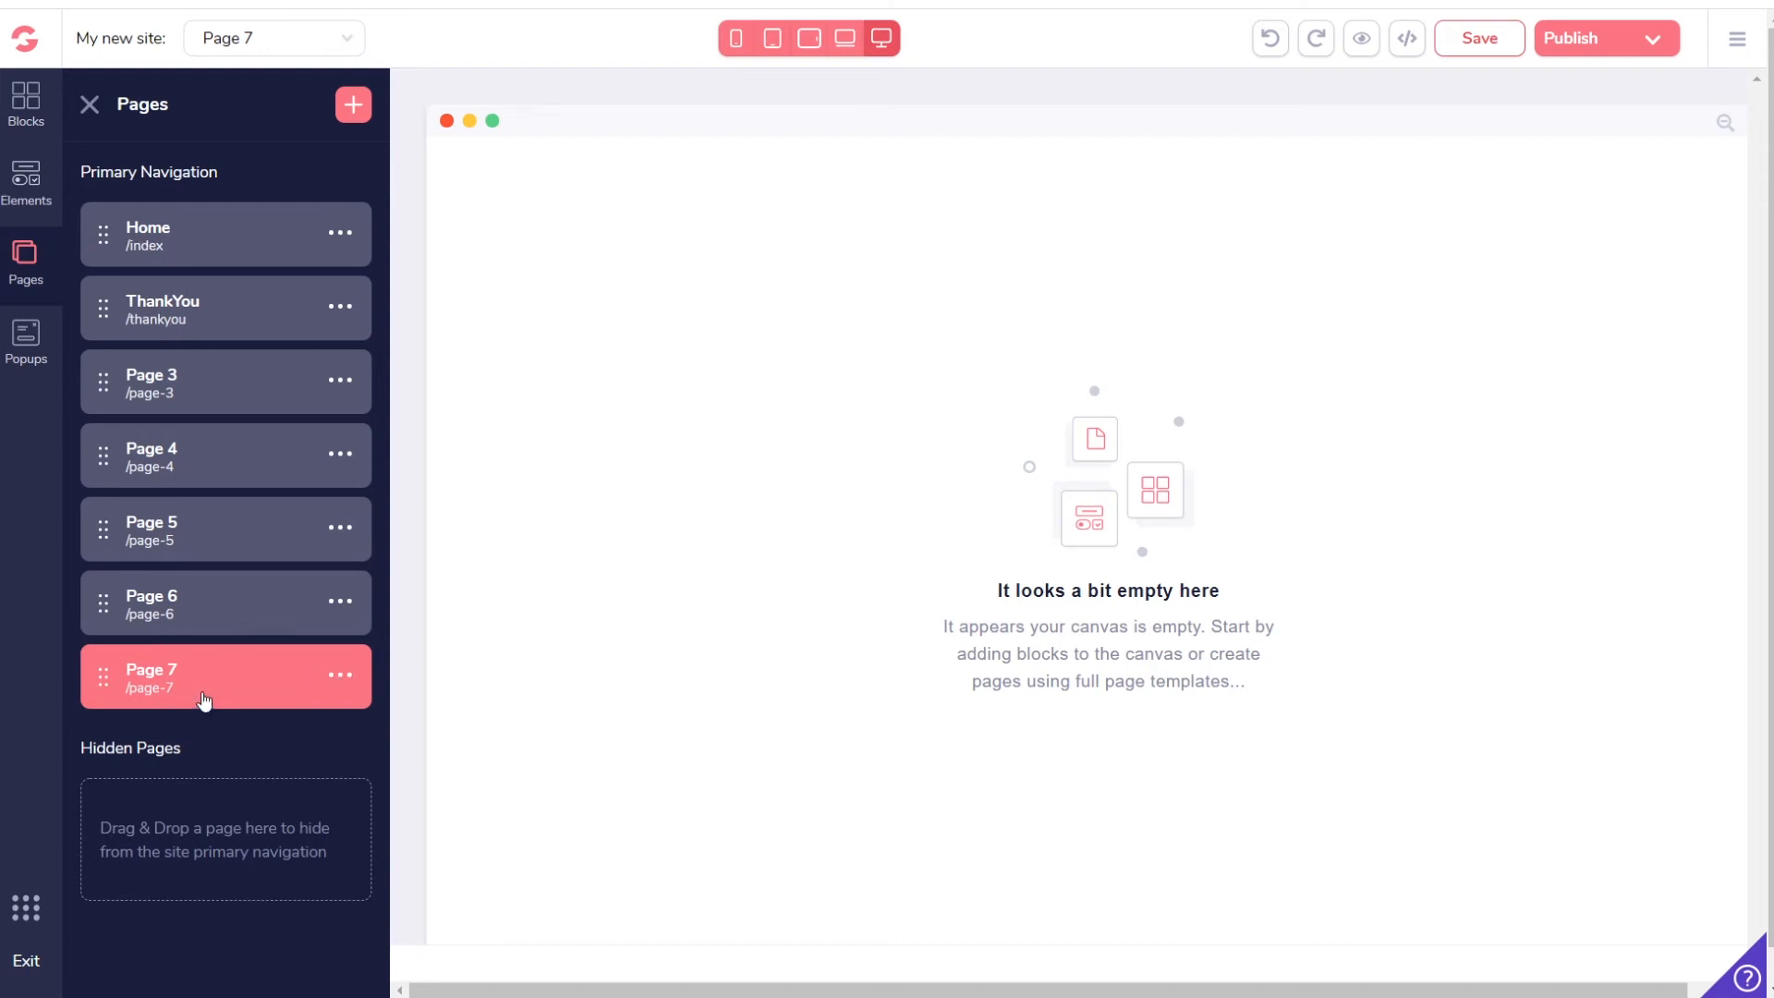
pyautogui.click(26, 101)
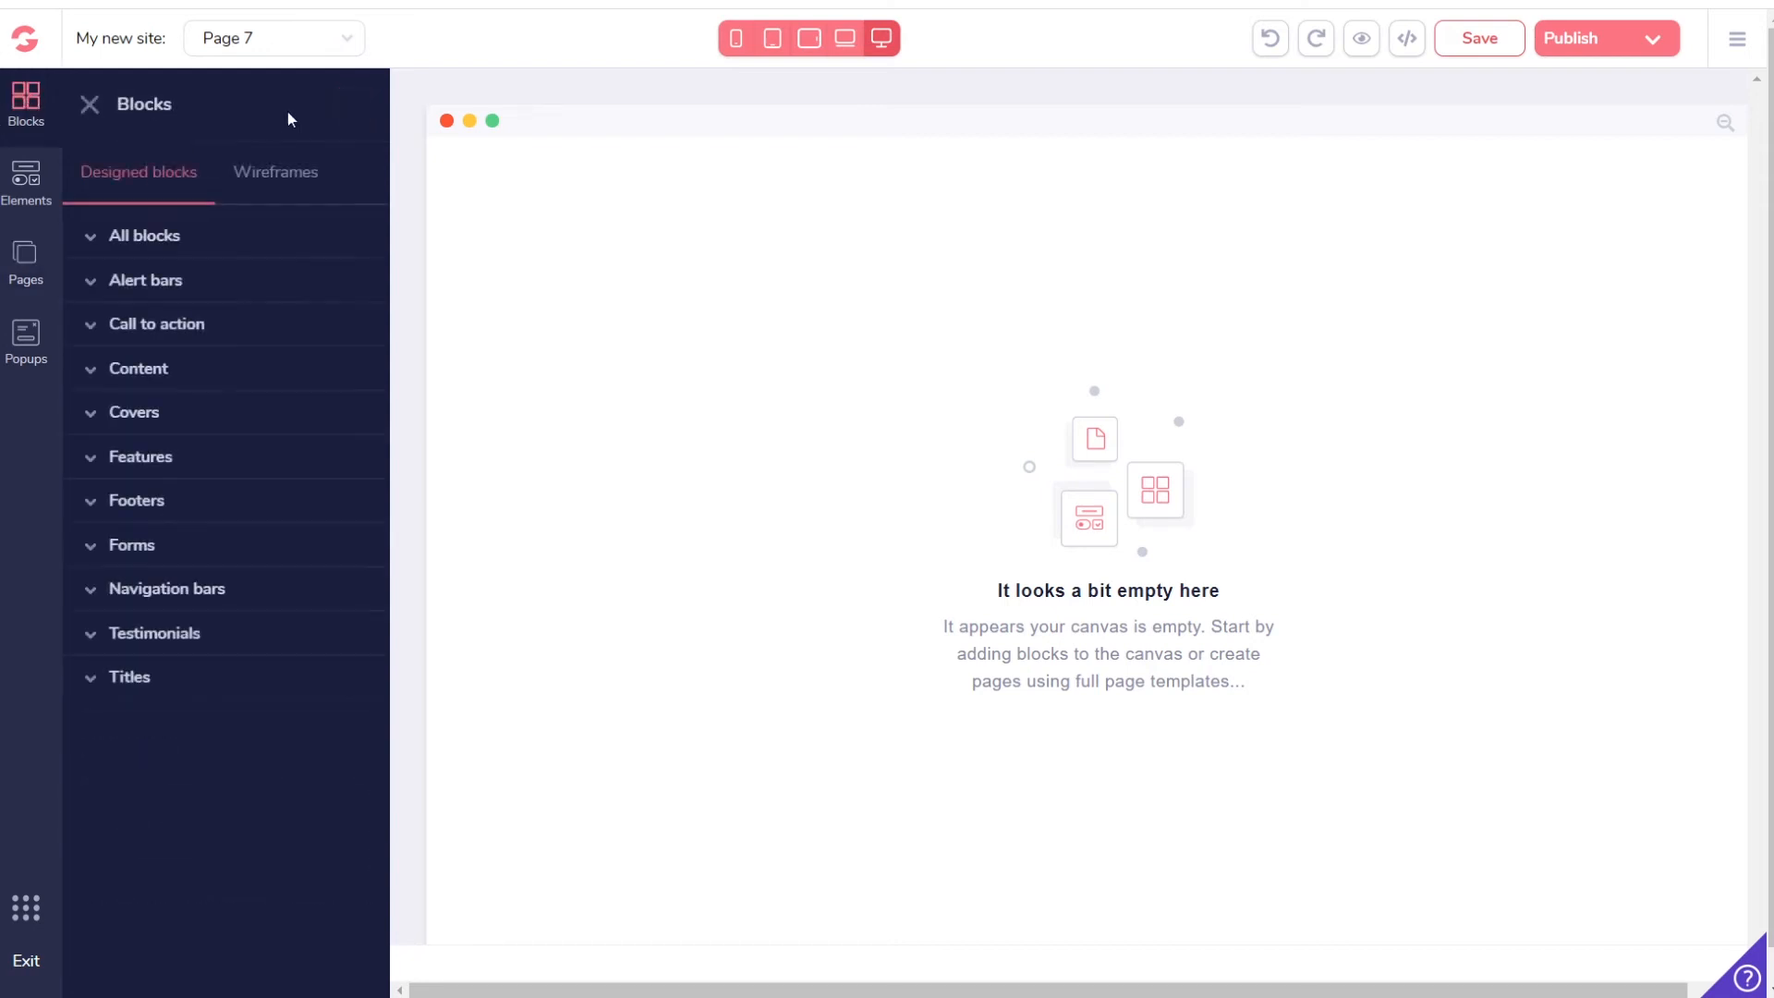
pyautogui.click(282, 169)
pyautogui.click(136, 287)
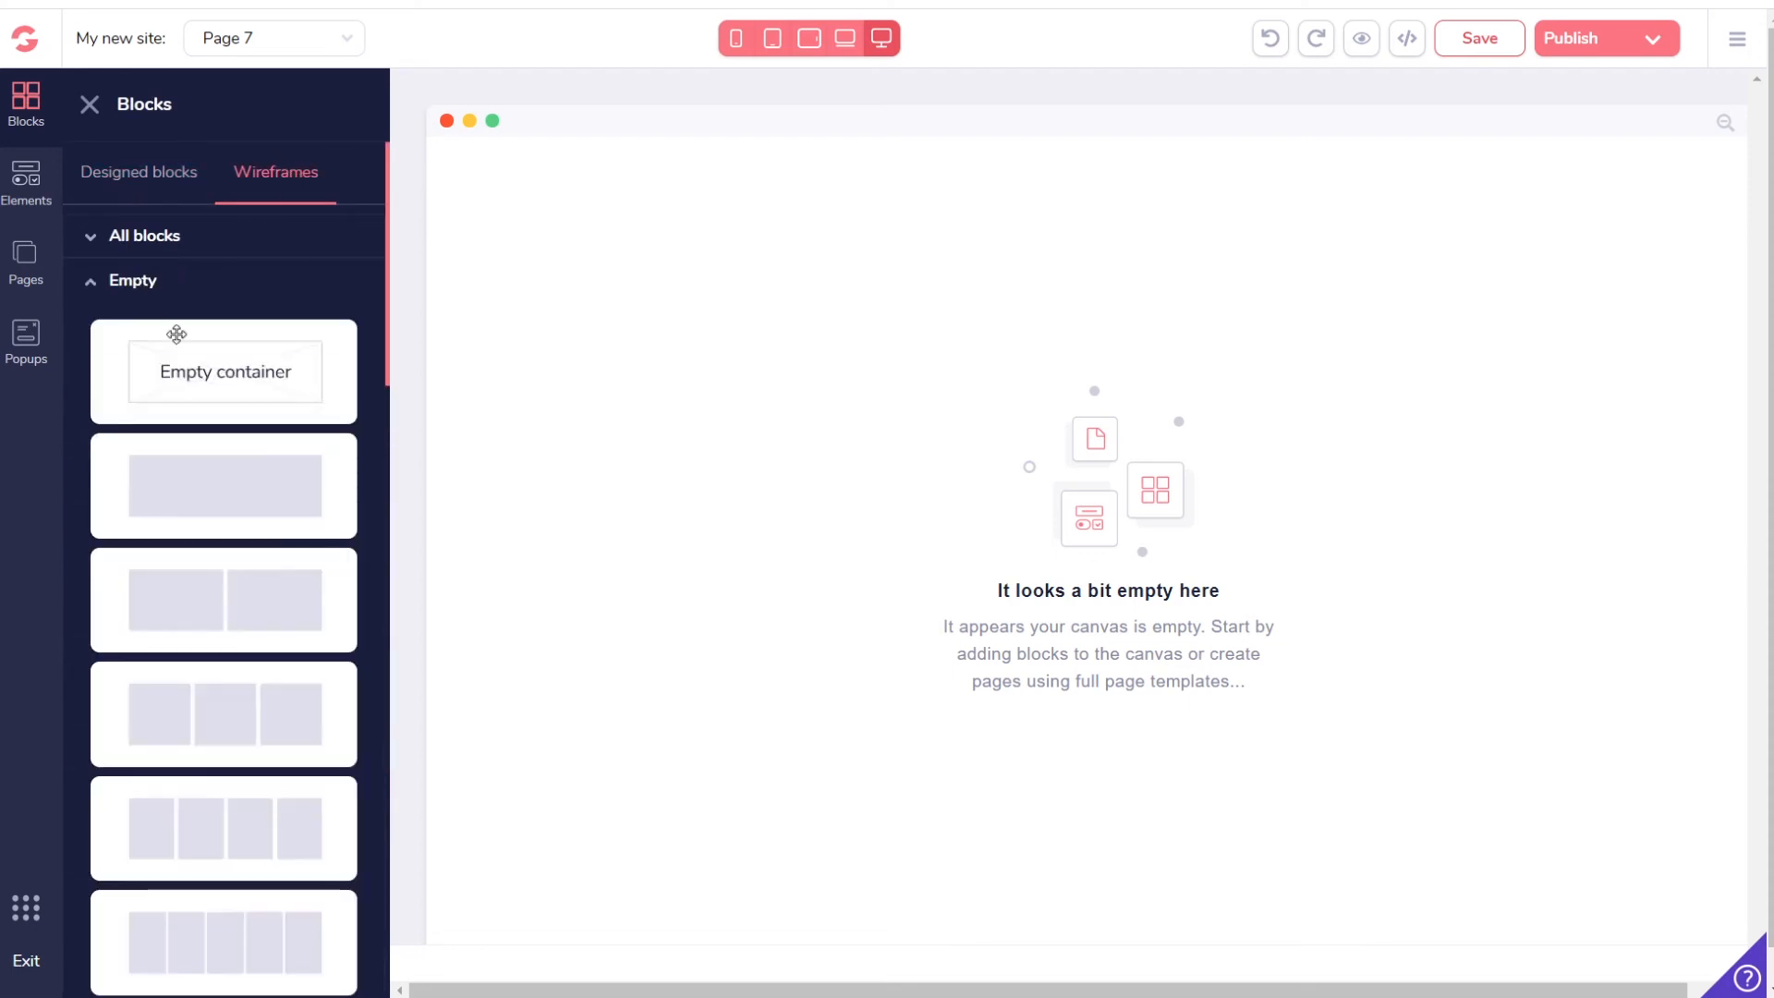
pyautogui.moveTo(176, 334); pyautogui.dragTo(929, 309)
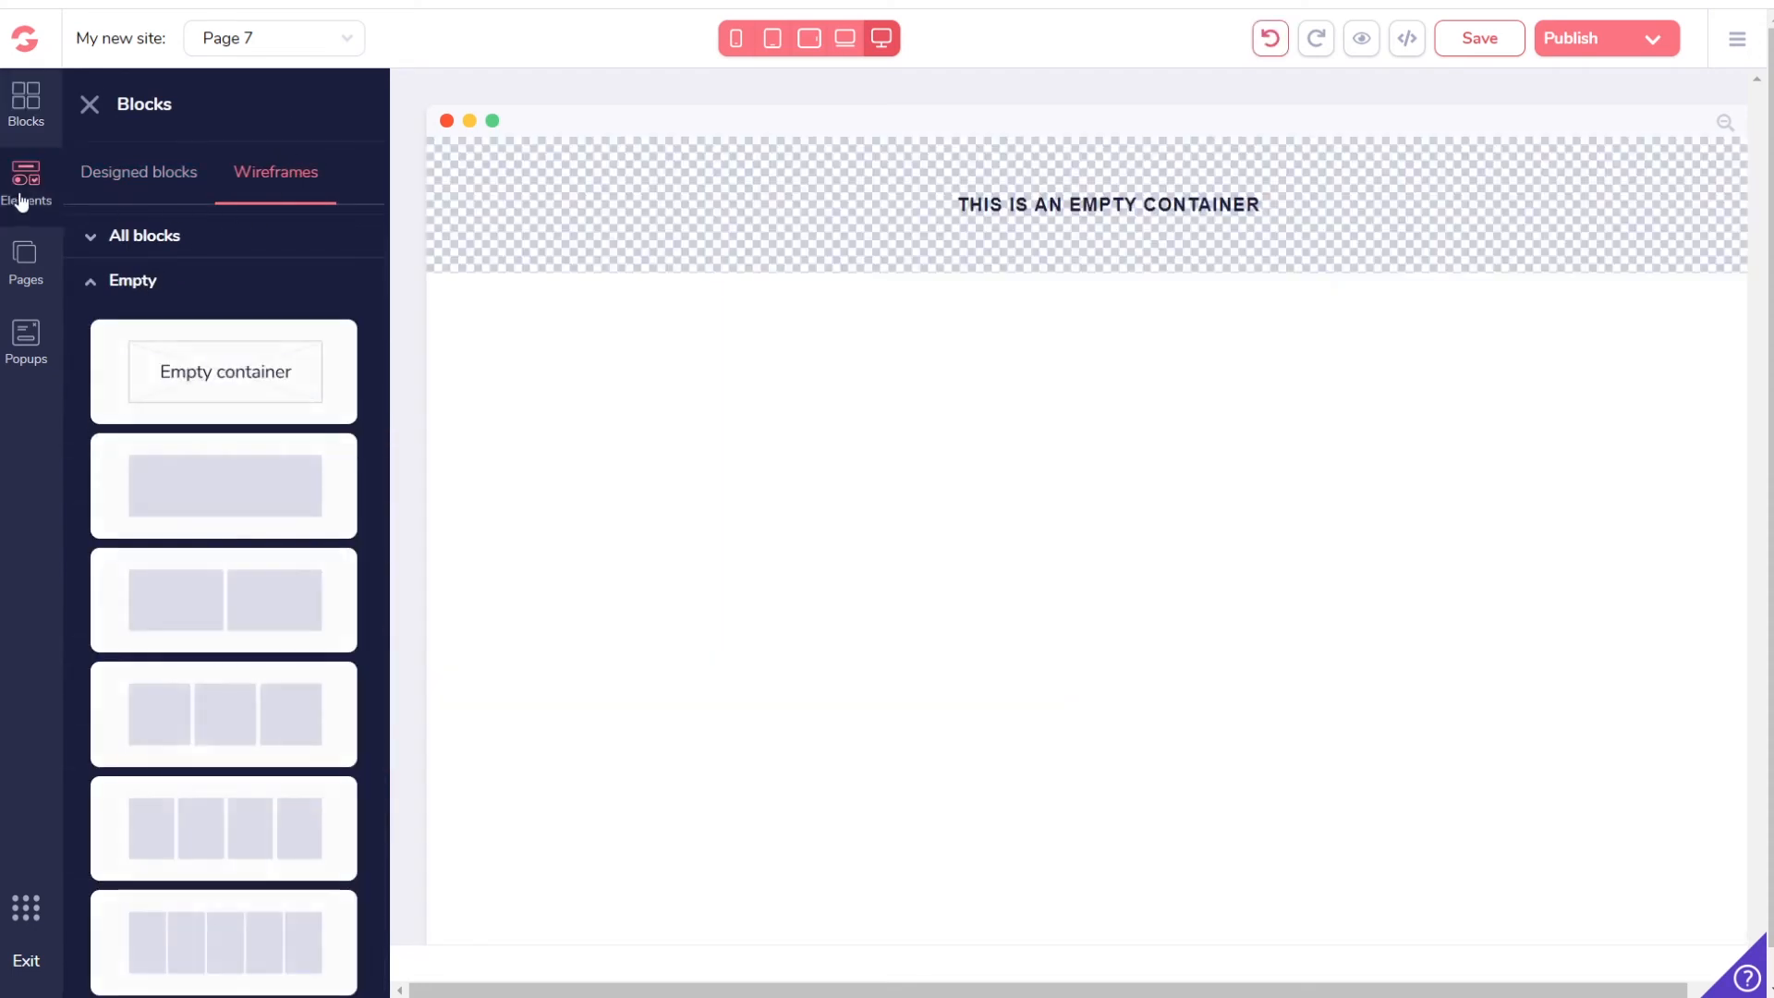
pyautogui.click(21, 202)
pyautogui.scroll(-10, 236, 524)
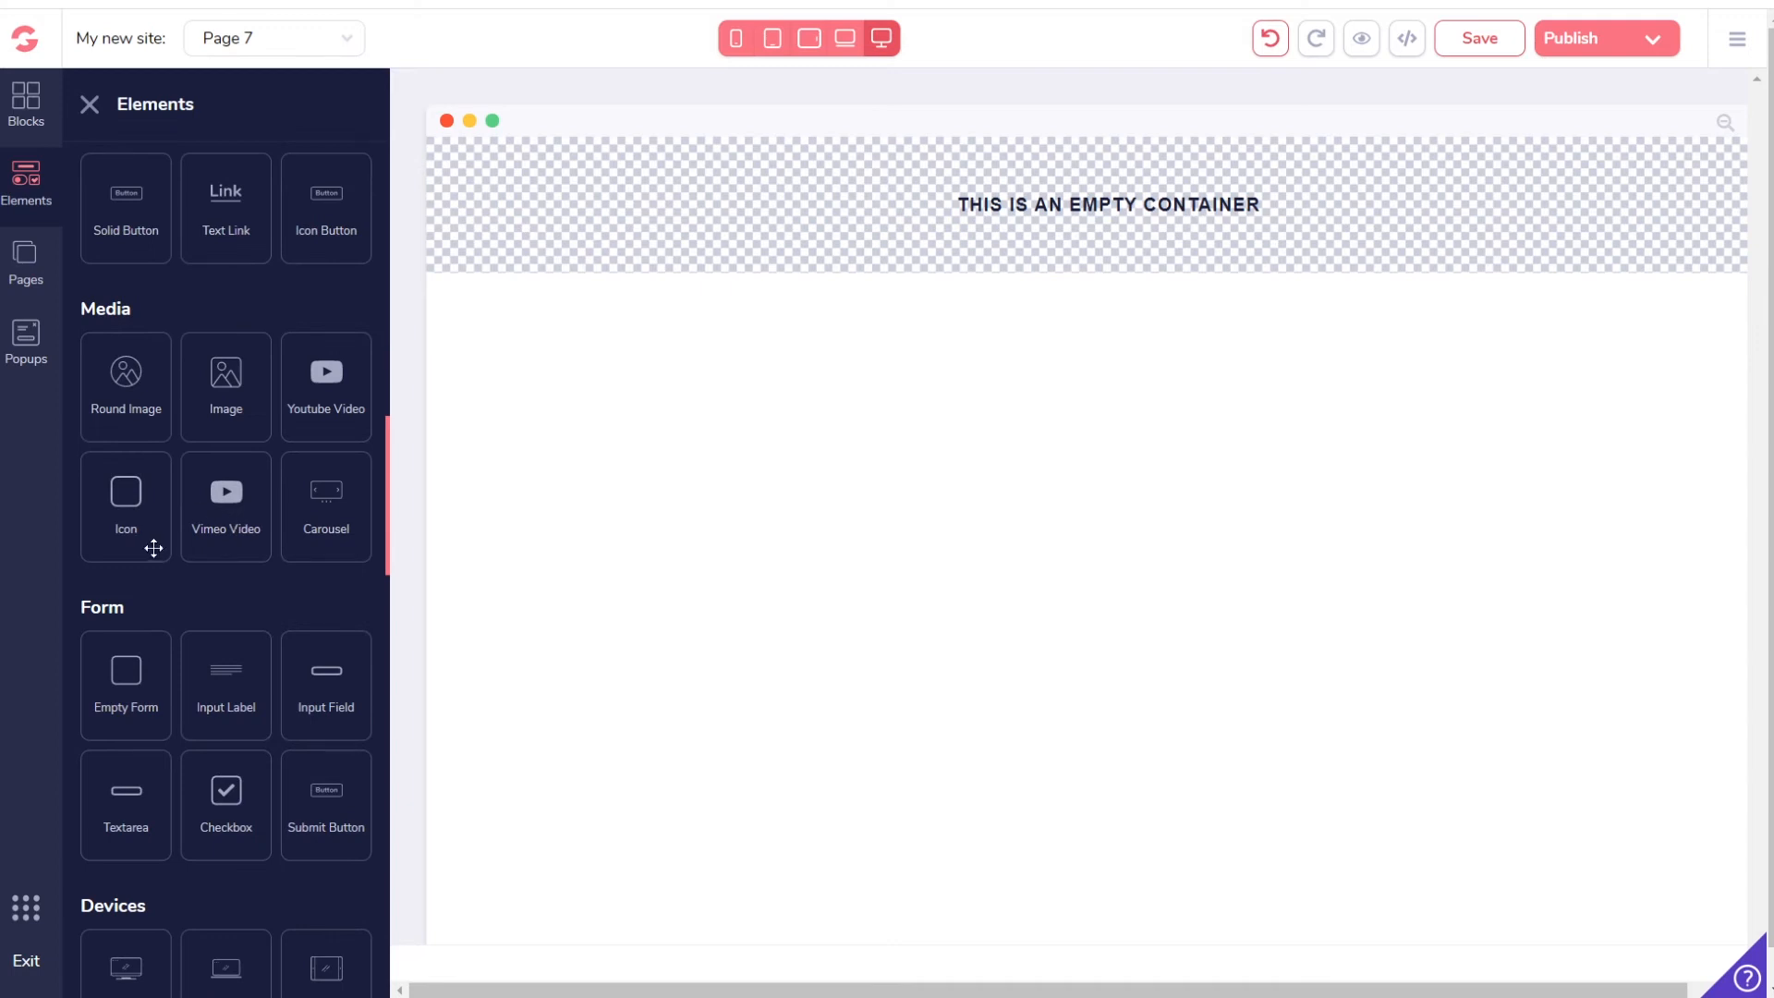
pyautogui.scroll(-8, 154, 548)
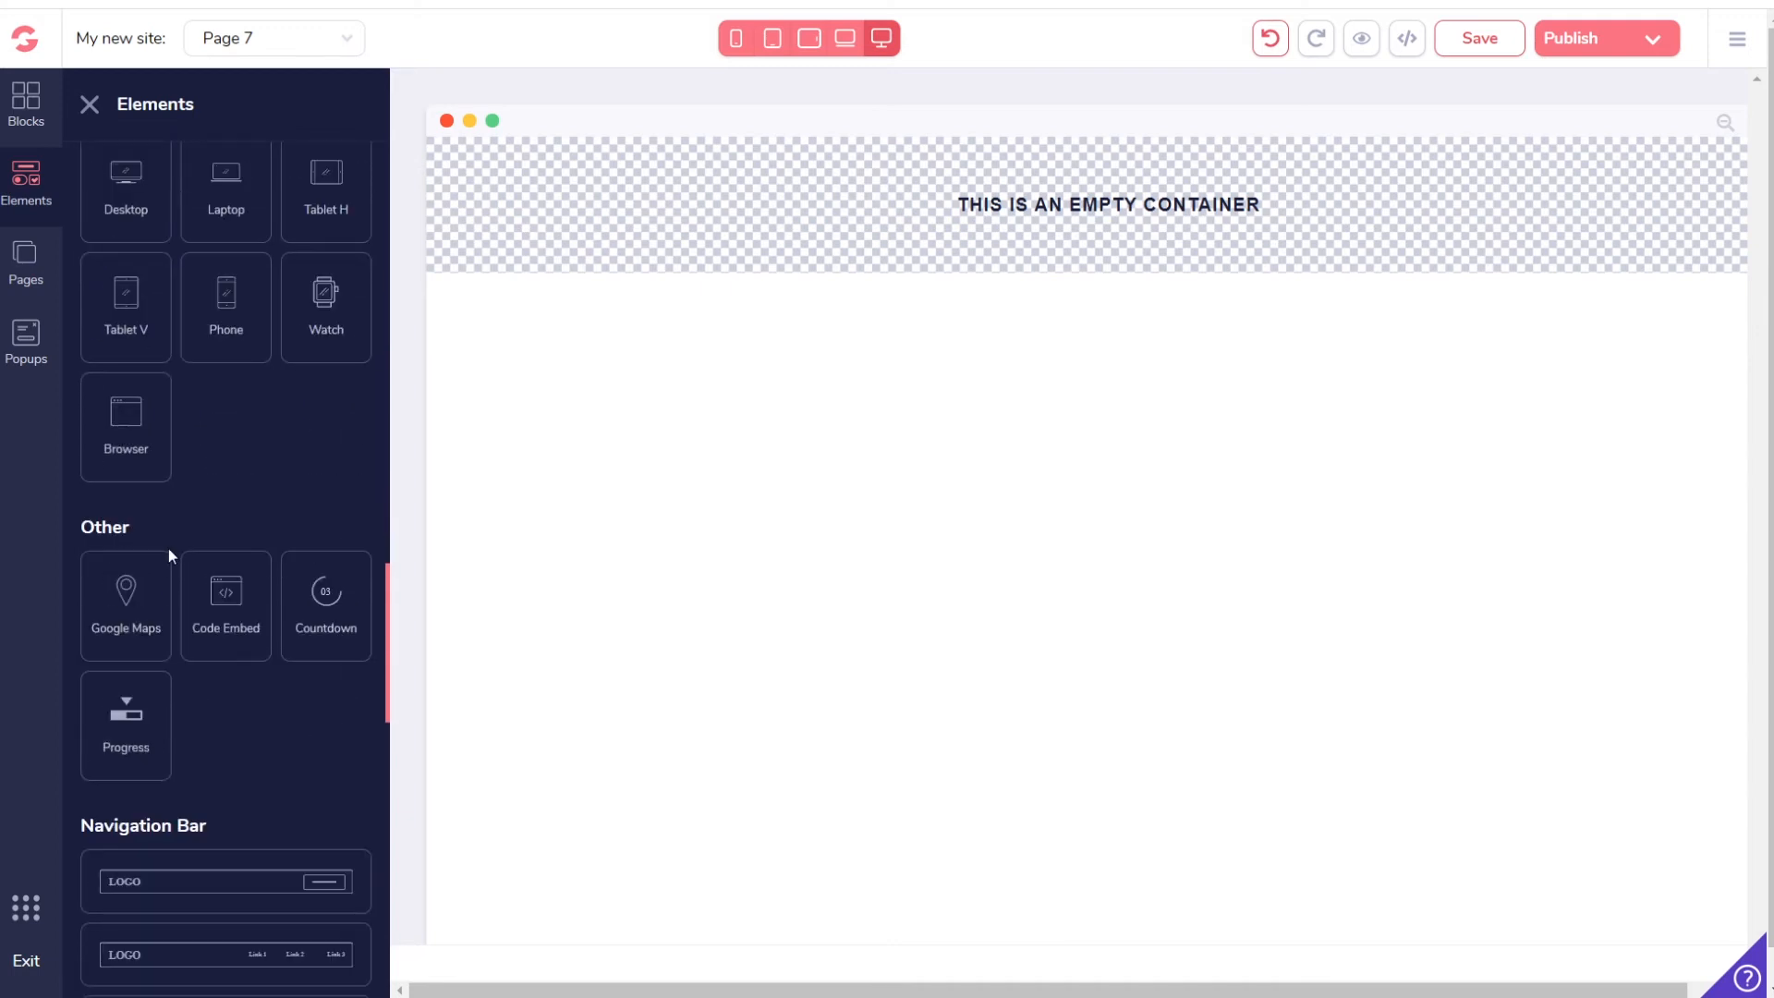
# Step: Add a code embed to the container, paste the GrooveVideo widget code as its source, and save Page 7
pyautogui.moveTo(225, 626); pyautogui.dragTo(859, 219)
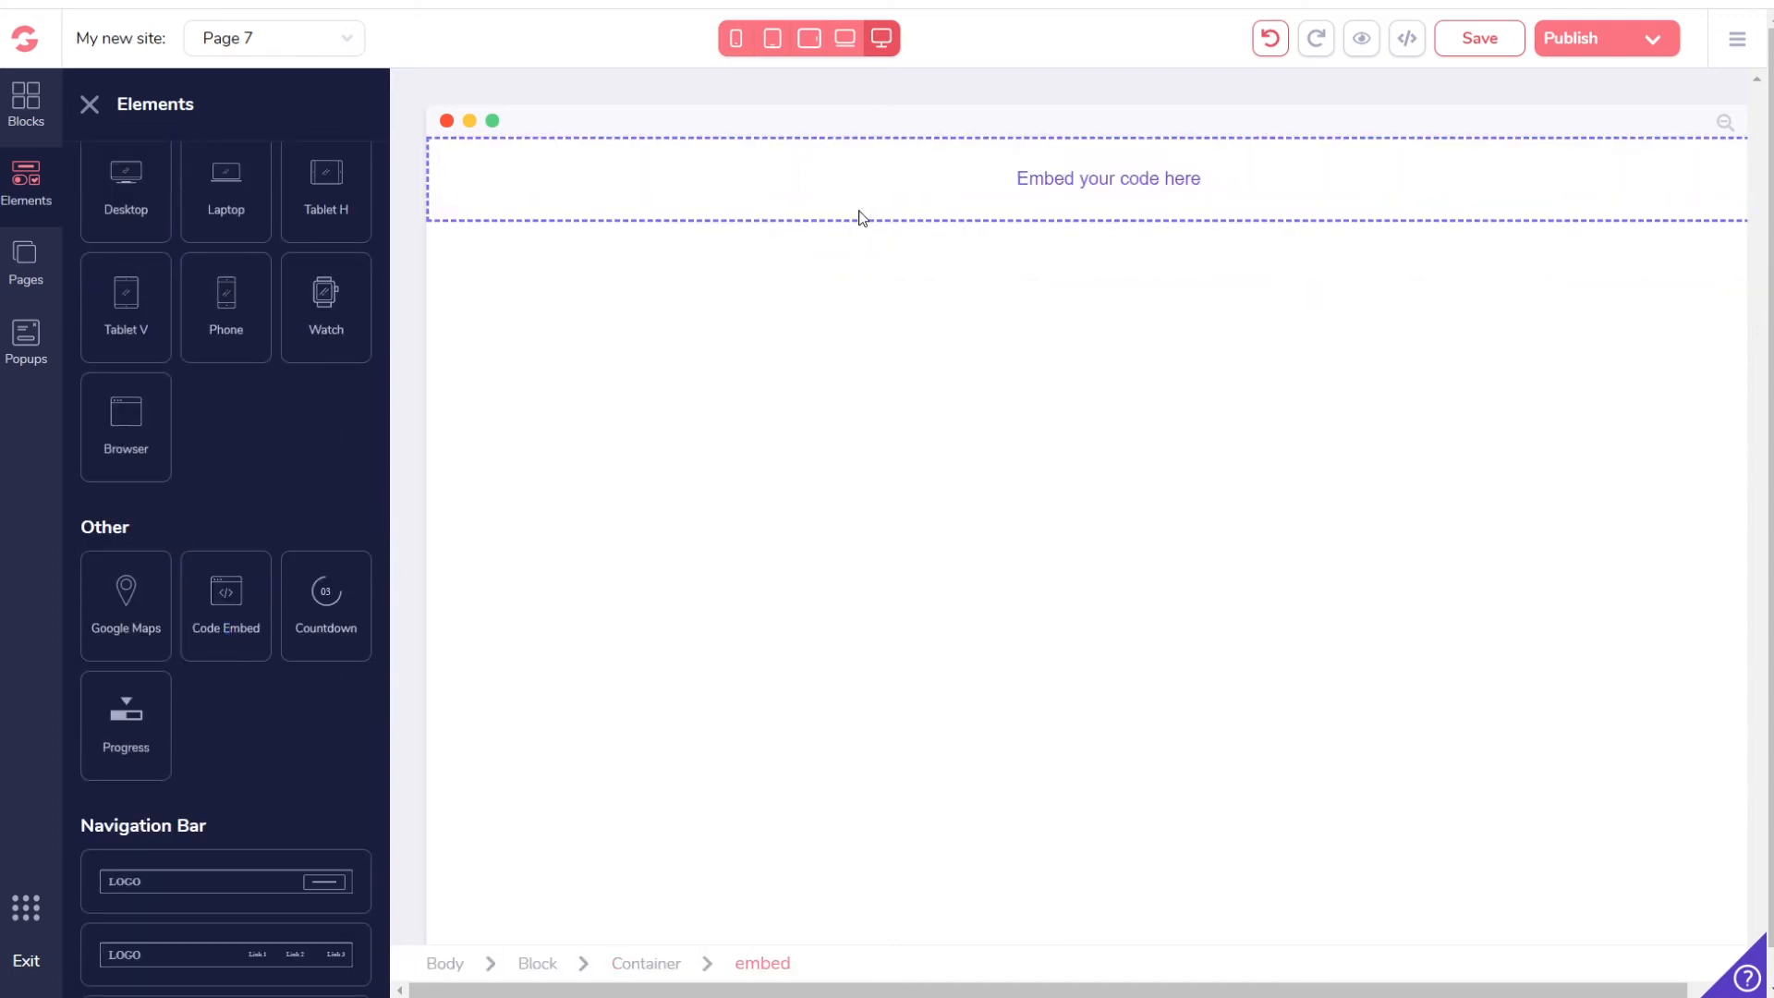
pyautogui.click(599, 203)
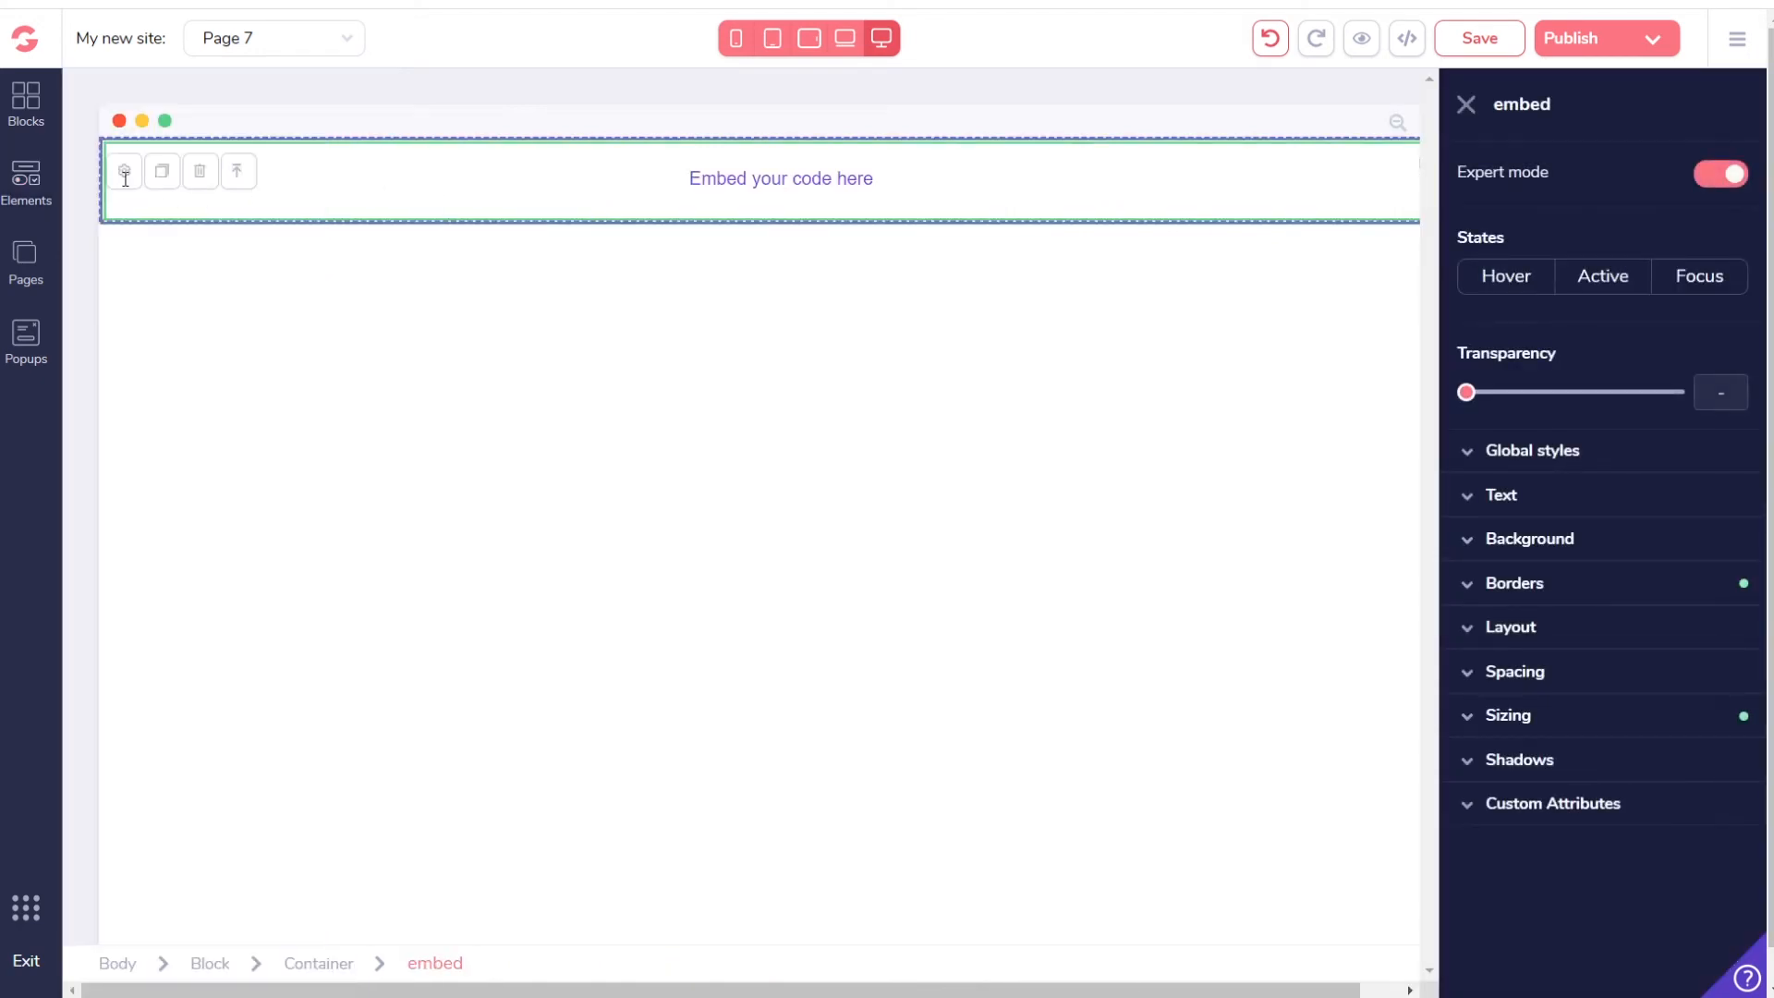
pyautogui.click(125, 173)
pyautogui.hotkey('ctrl', 'v')
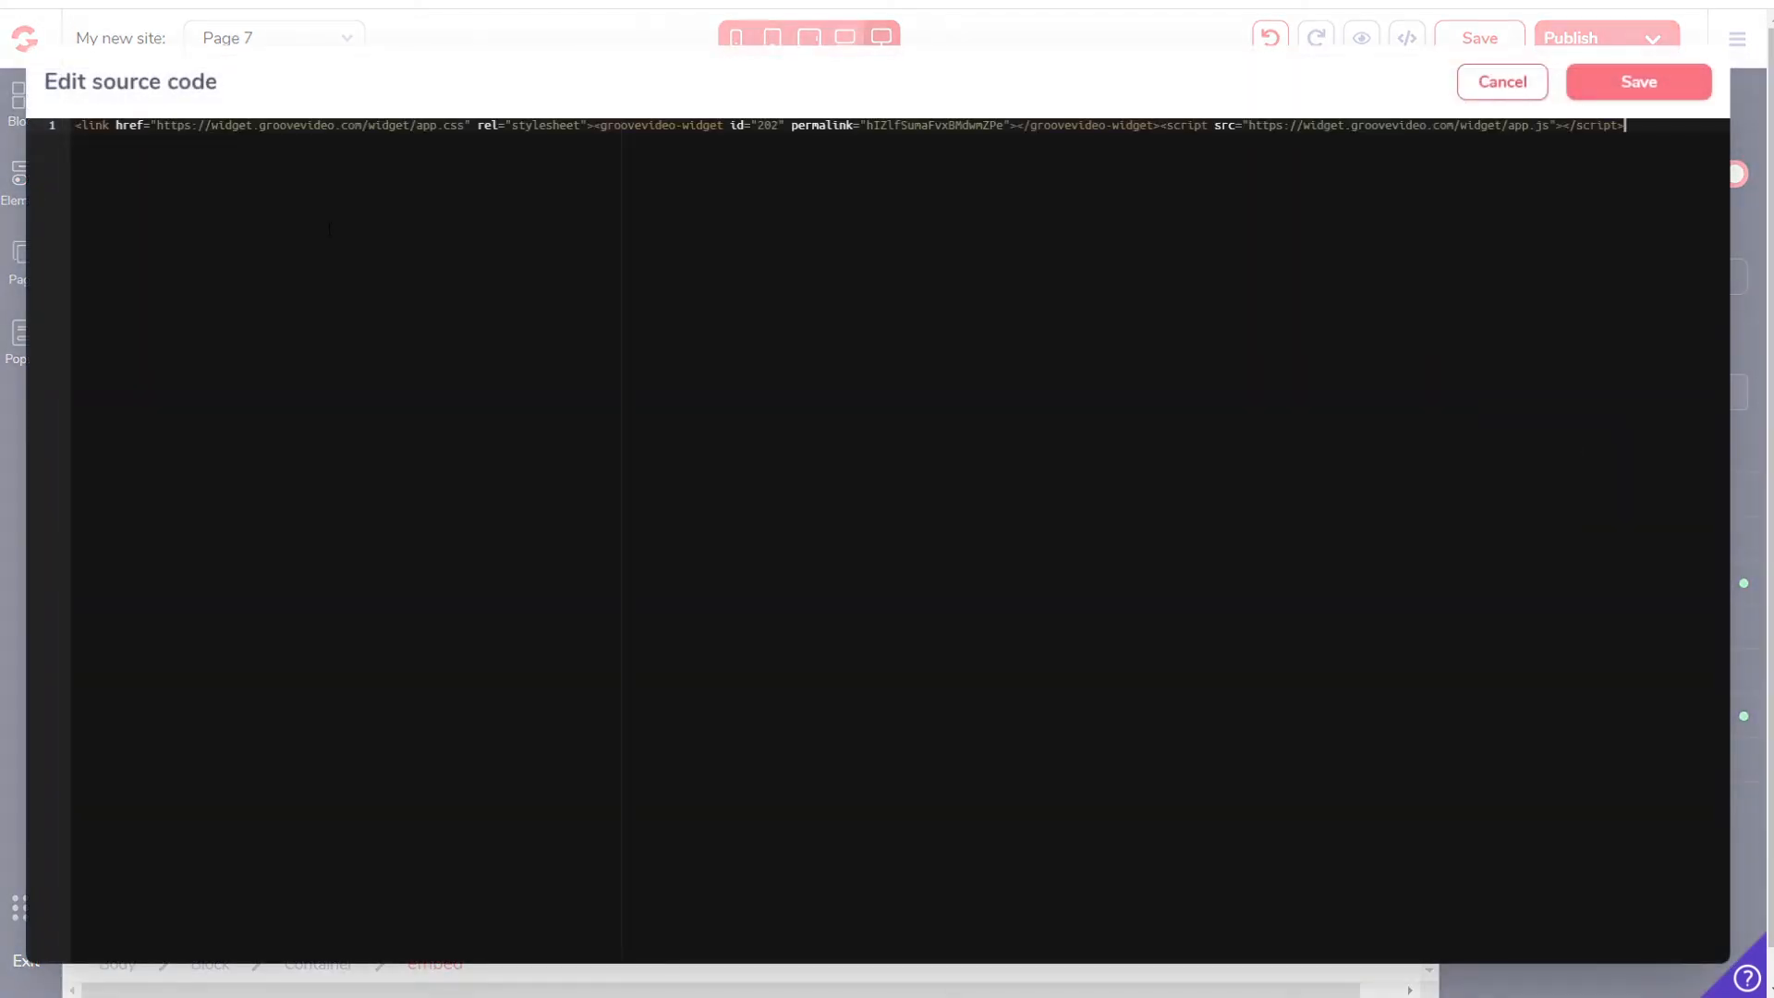
pyautogui.click(1639, 85)
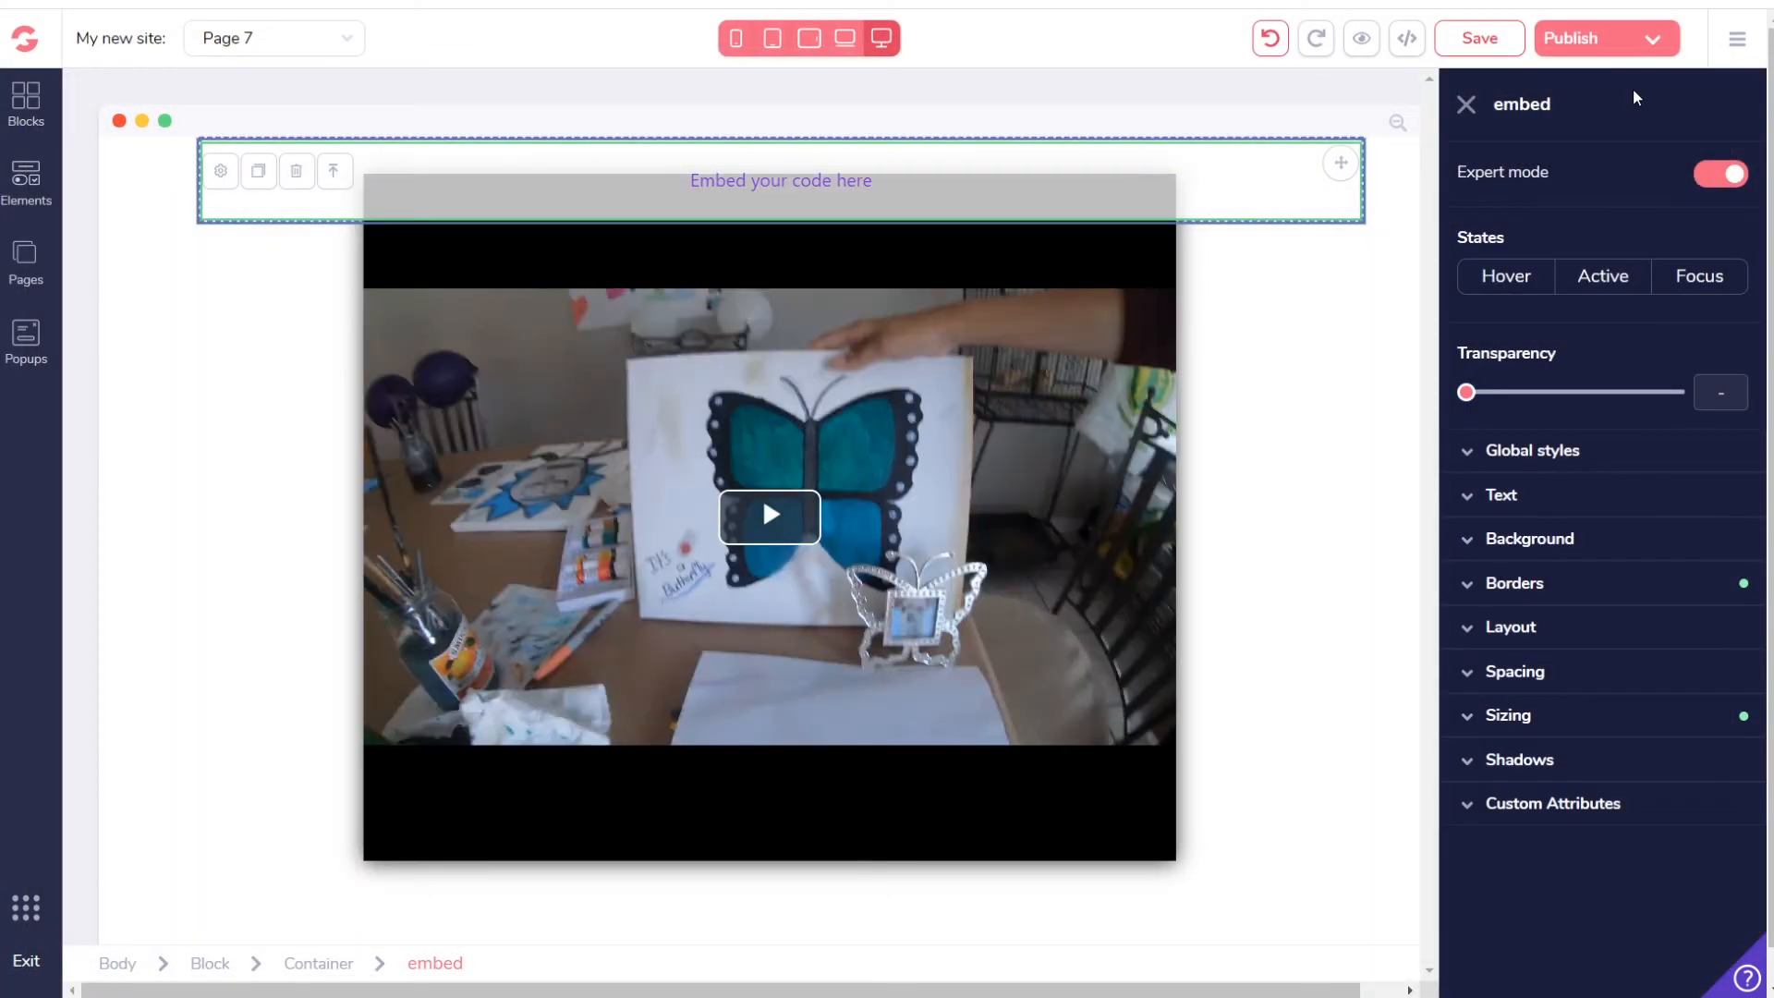
pyautogui.click(1479, 39)
# Step: Switch to the Home page and drag a Solid Button onto it
pyautogui.click(26, 263)
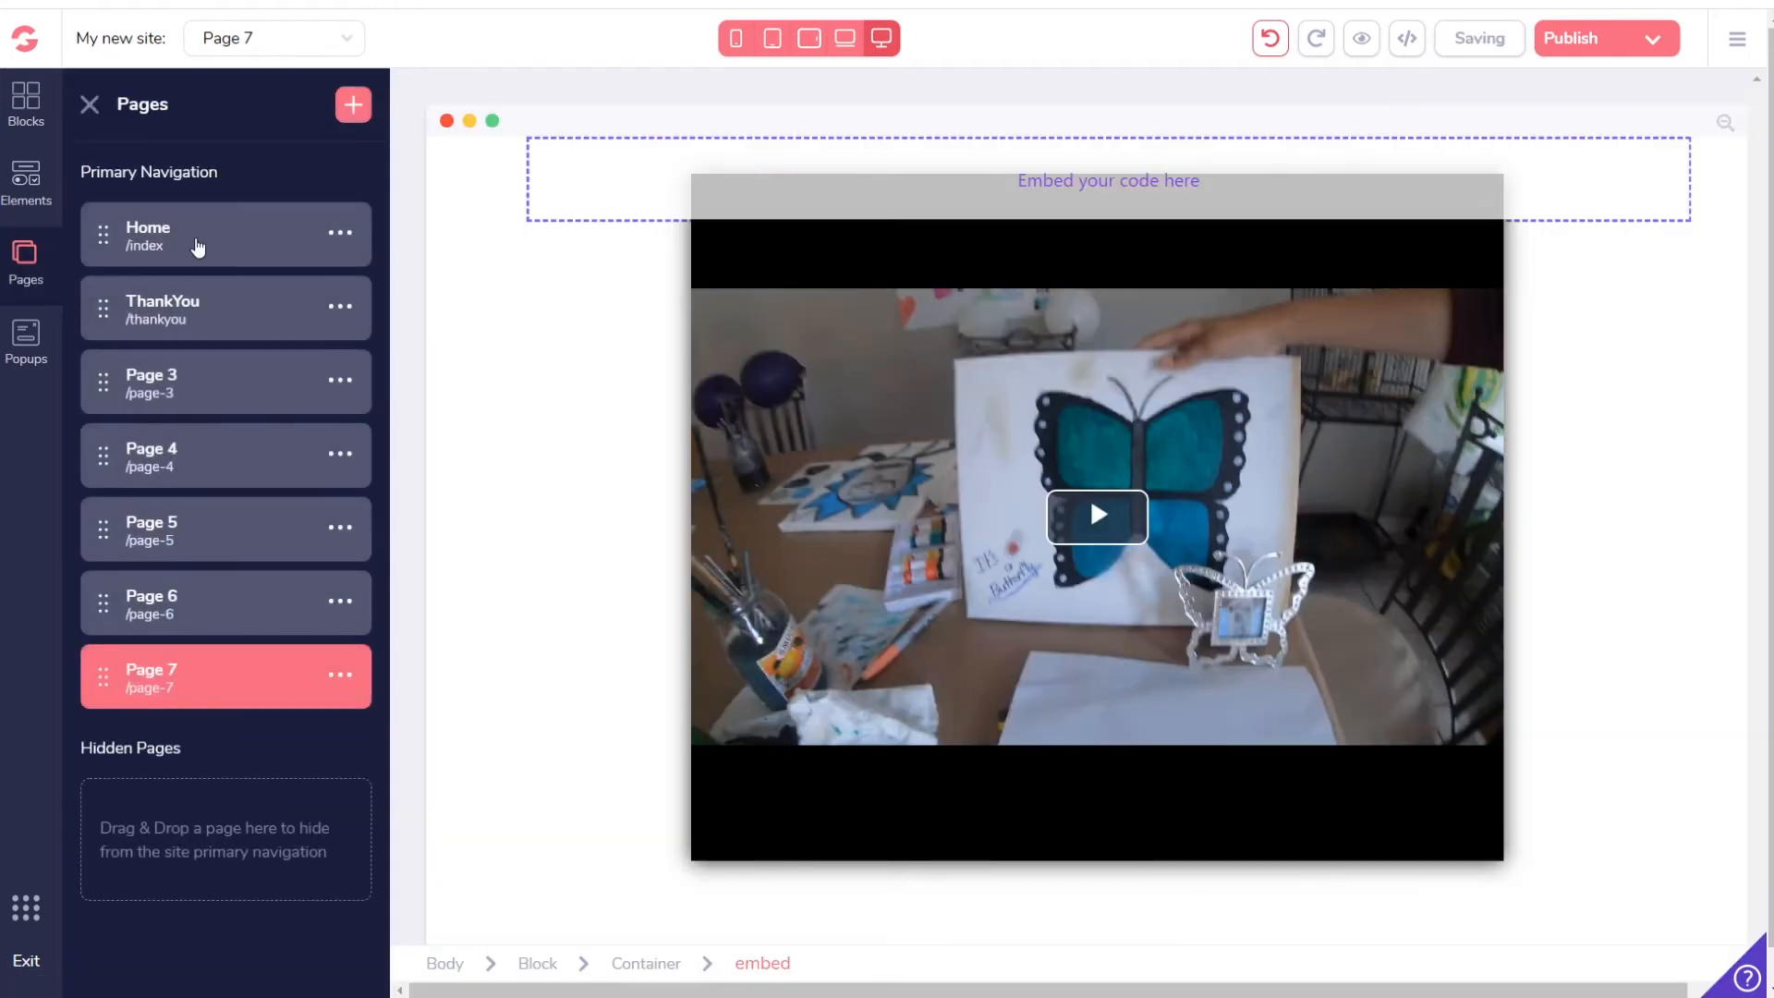
pyautogui.click(196, 243)
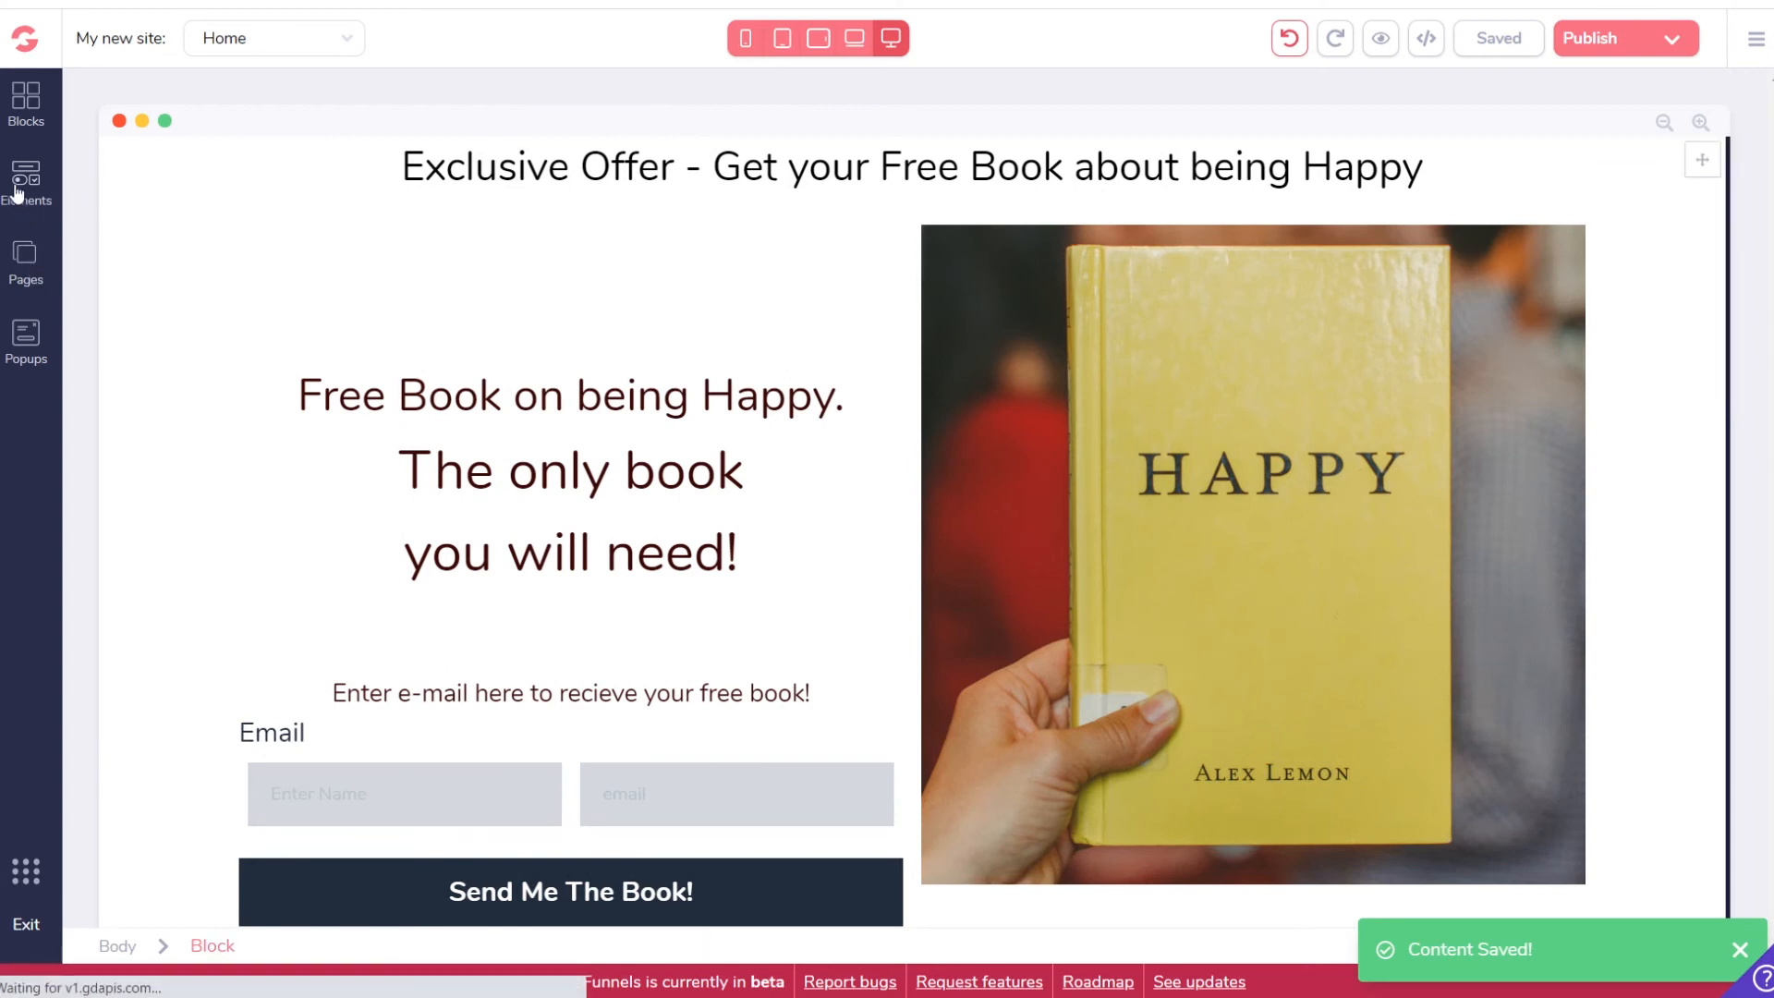
pyautogui.click(22, 186)
pyautogui.scroll(-12, 228, 632)
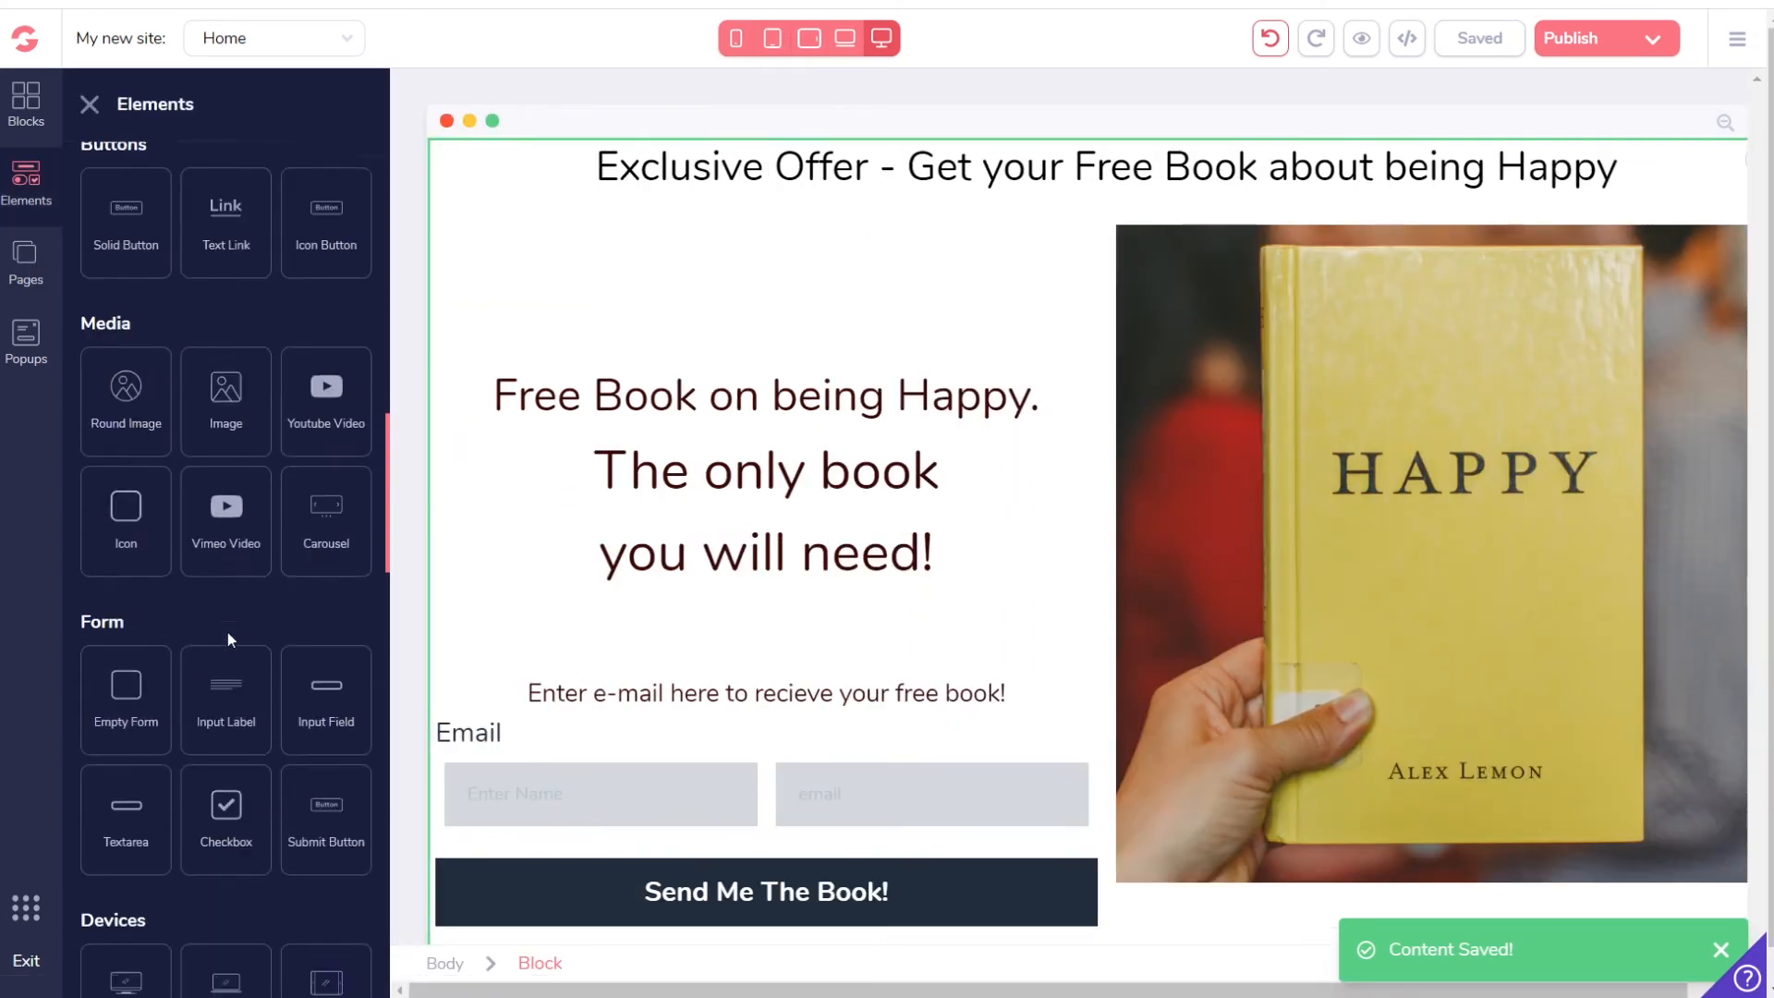
pyautogui.scroll(3, 227, 632)
pyautogui.moveTo(167, 466); pyautogui.dragTo(566, 222)
# Step: Label the button 'Page7', link it to the site page Page 7, and save the Home page
pyautogui.click(466, 232)
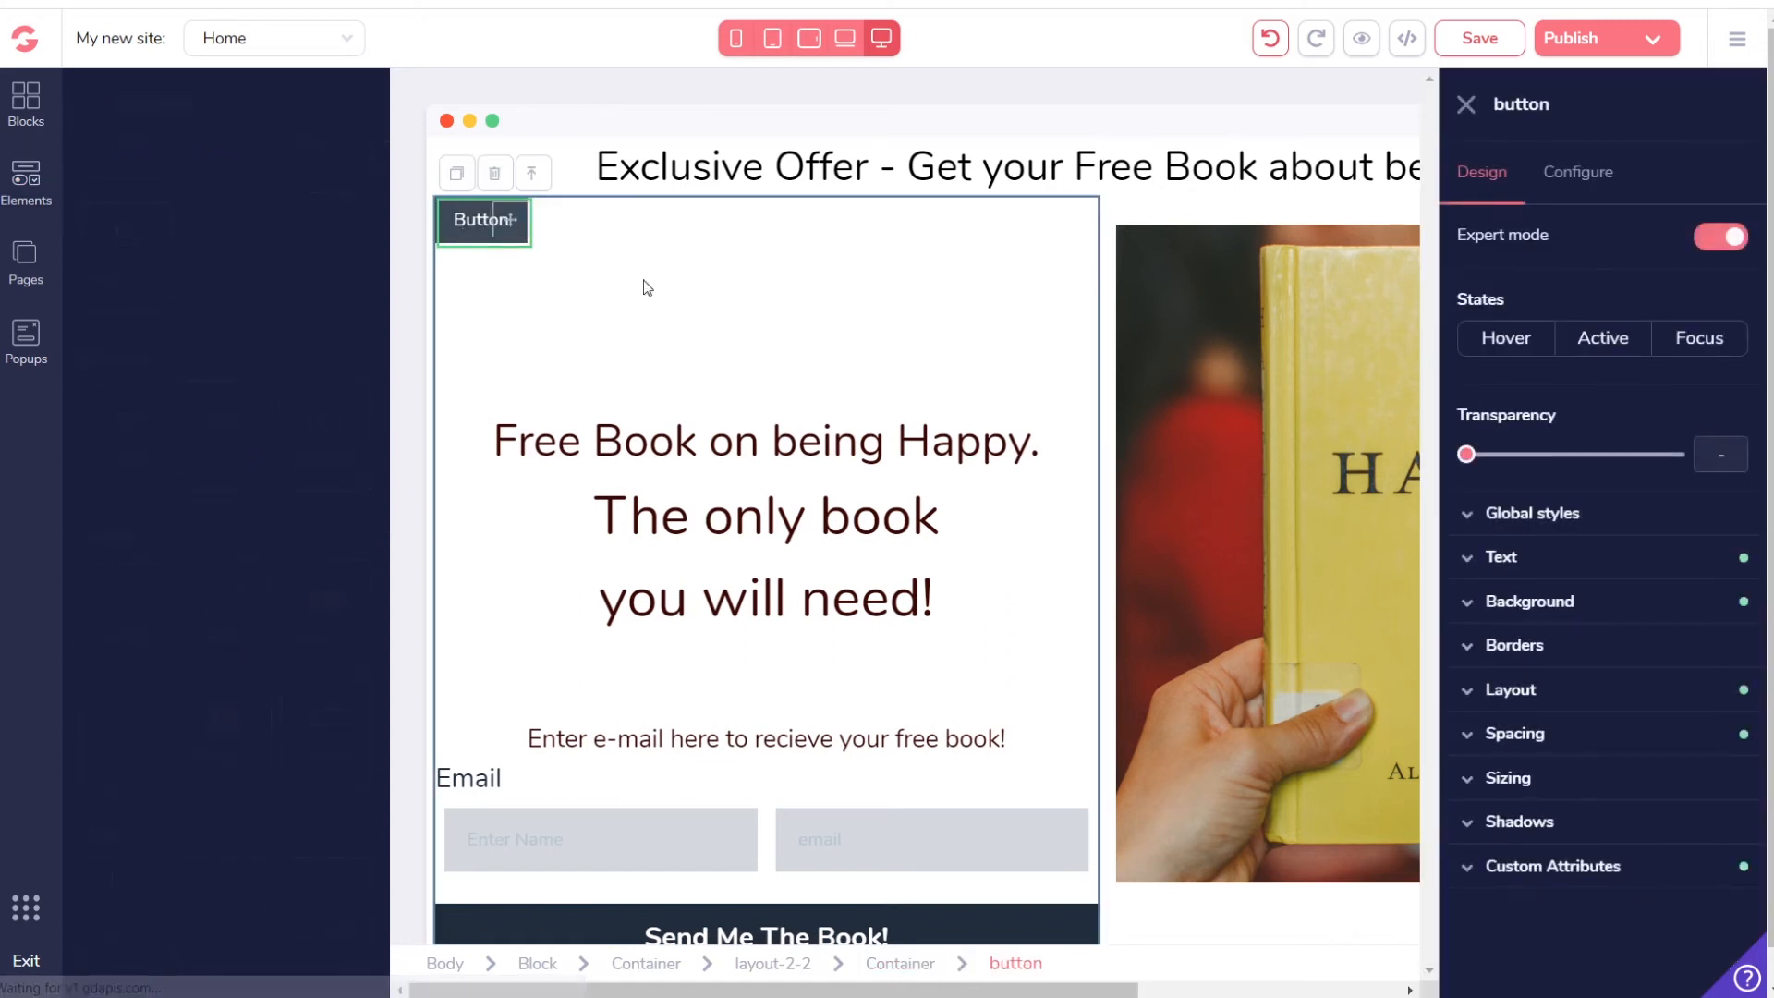
pyautogui.click(1561, 192)
pyautogui.doubleClick(1558, 292)
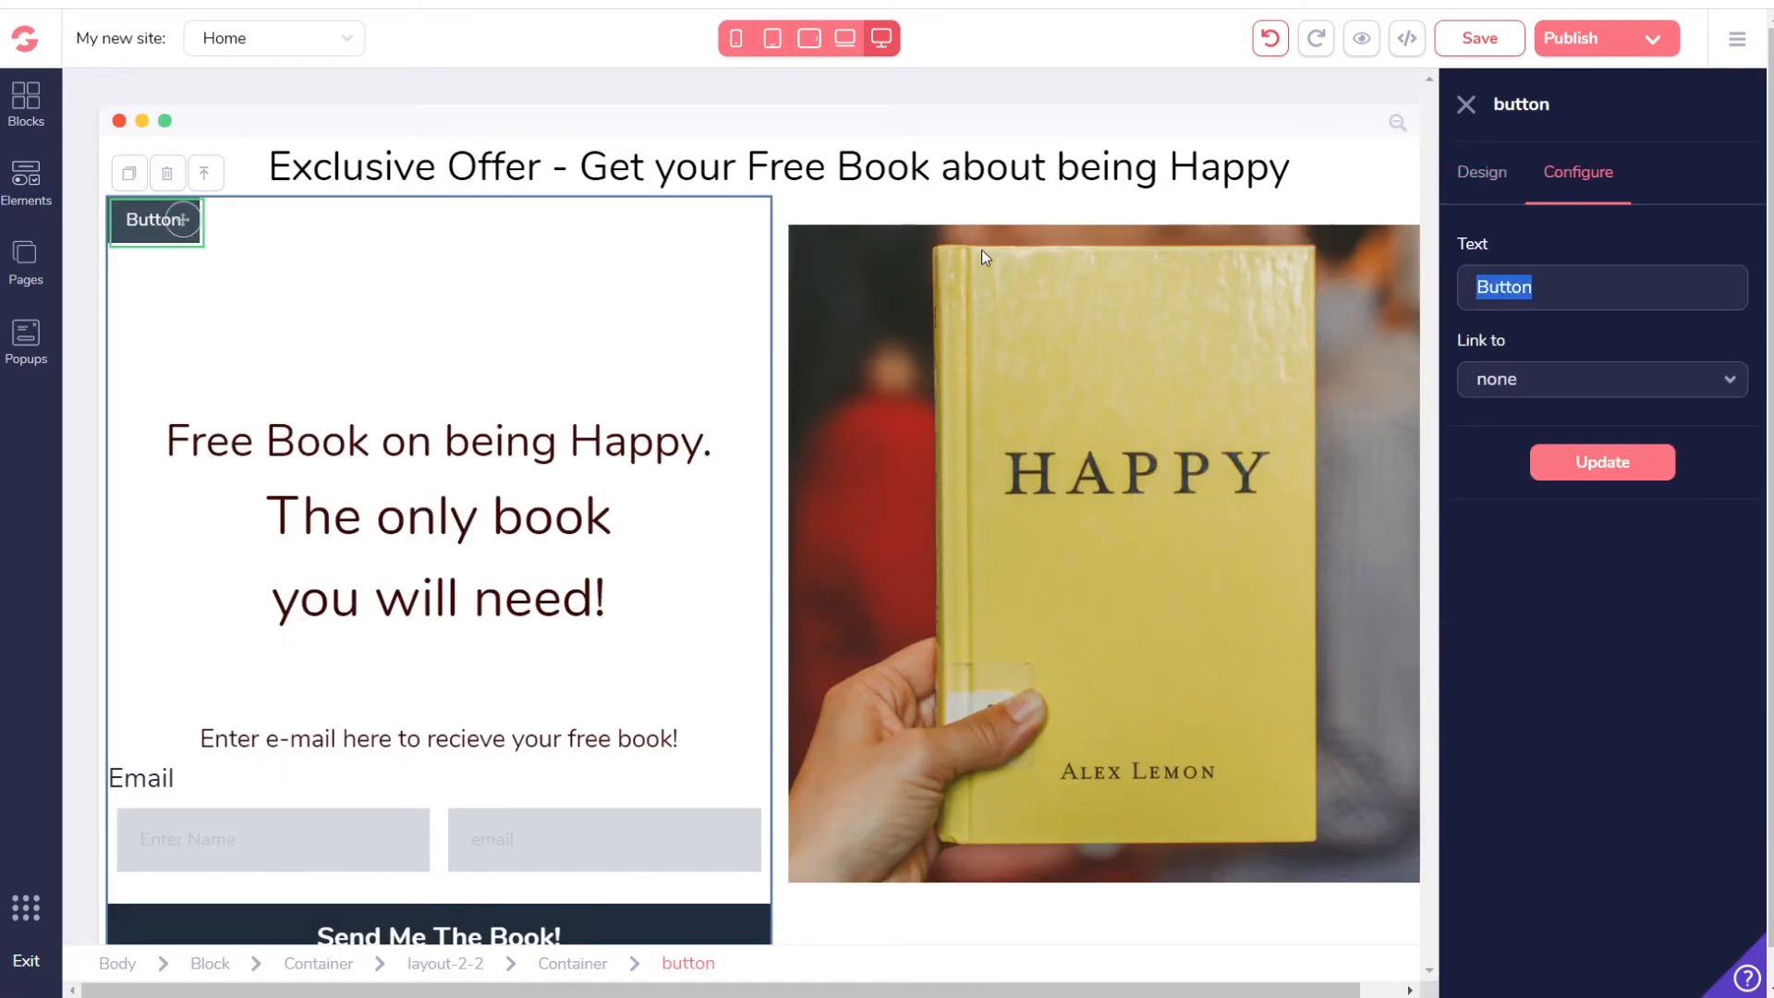
pyautogui.write('Page7')
pyautogui.click(1526, 379)
pyautogui.click(1526, 466)
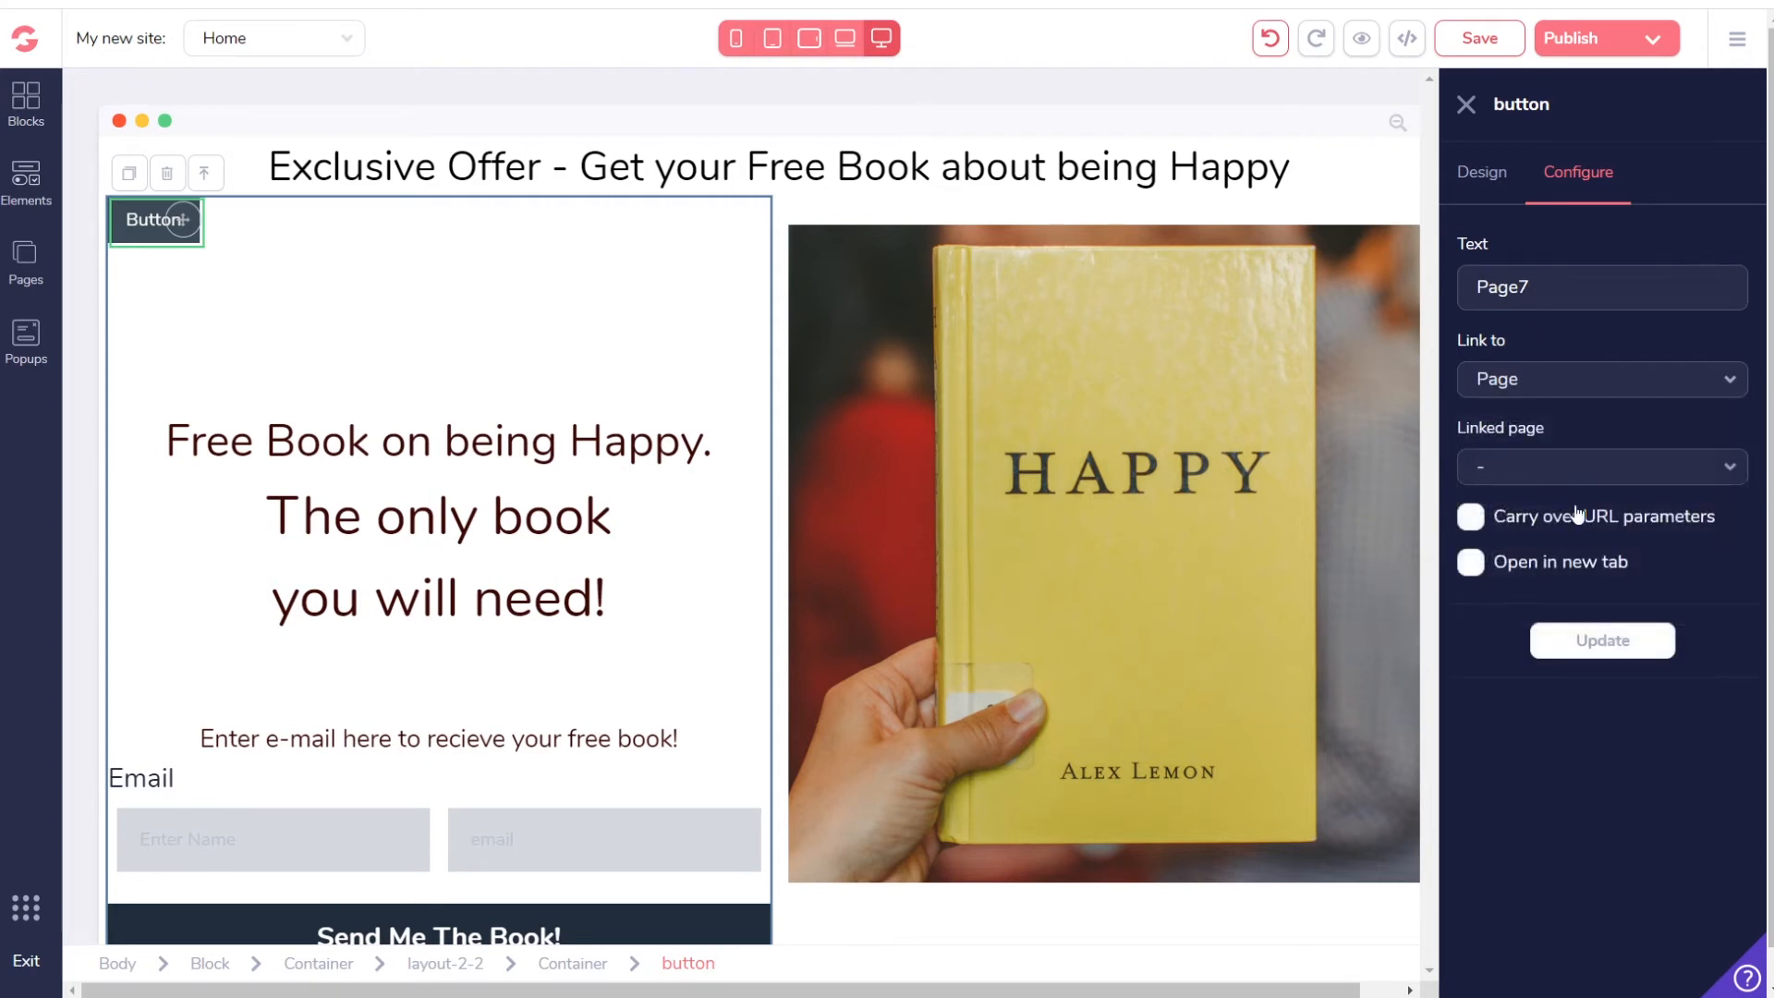
pyautogui.click(1497, 466)
pyautogui.click(1504, 779)
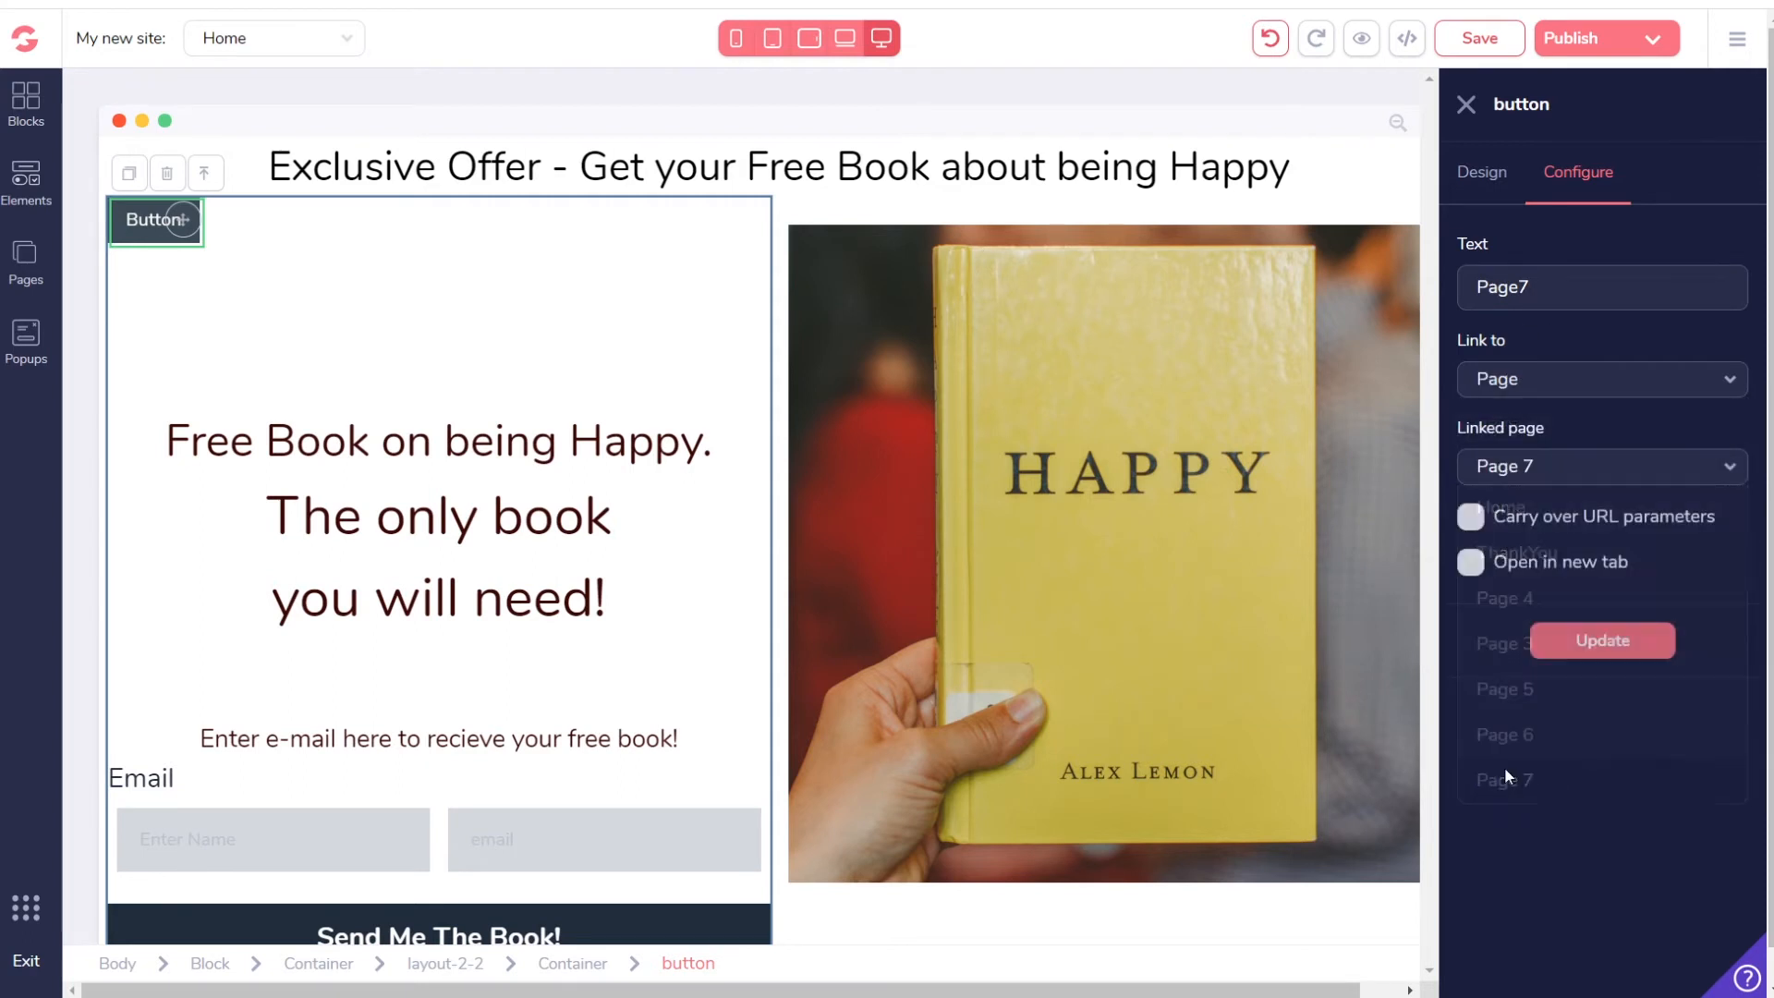
pyautogui.click(1600, 641)
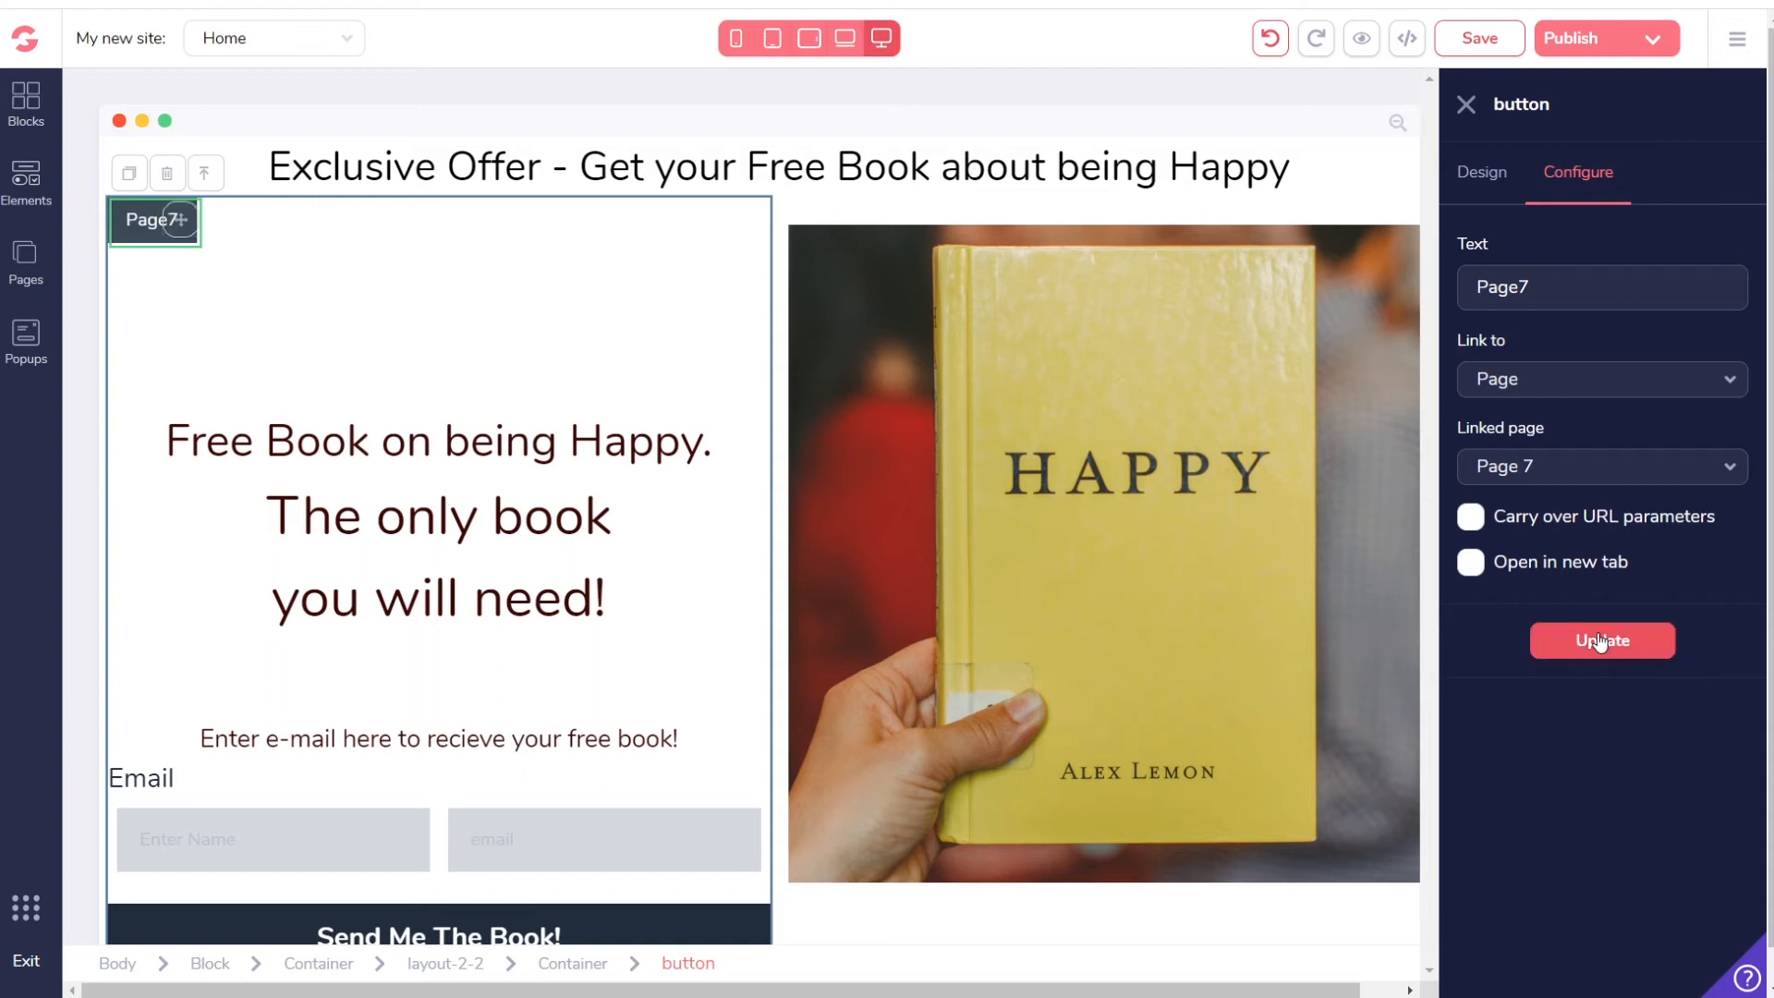
pyautogui.click(1481, 40)
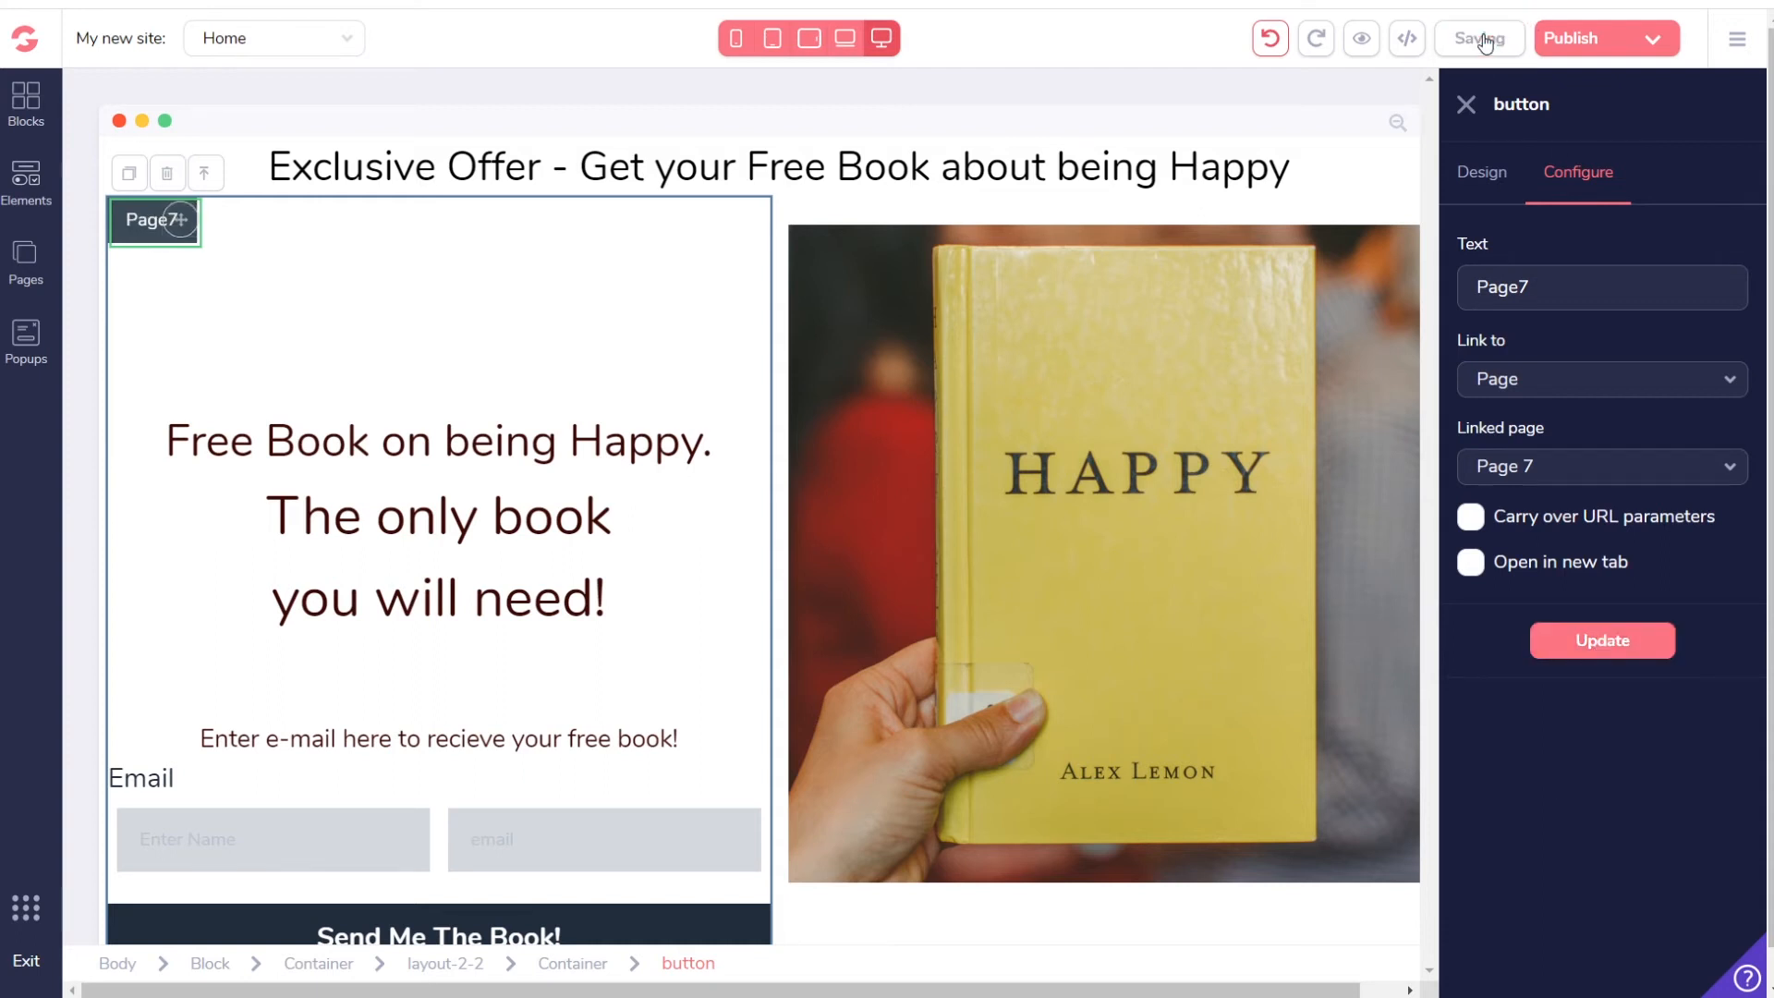
pyautogui.click(1578, 37)
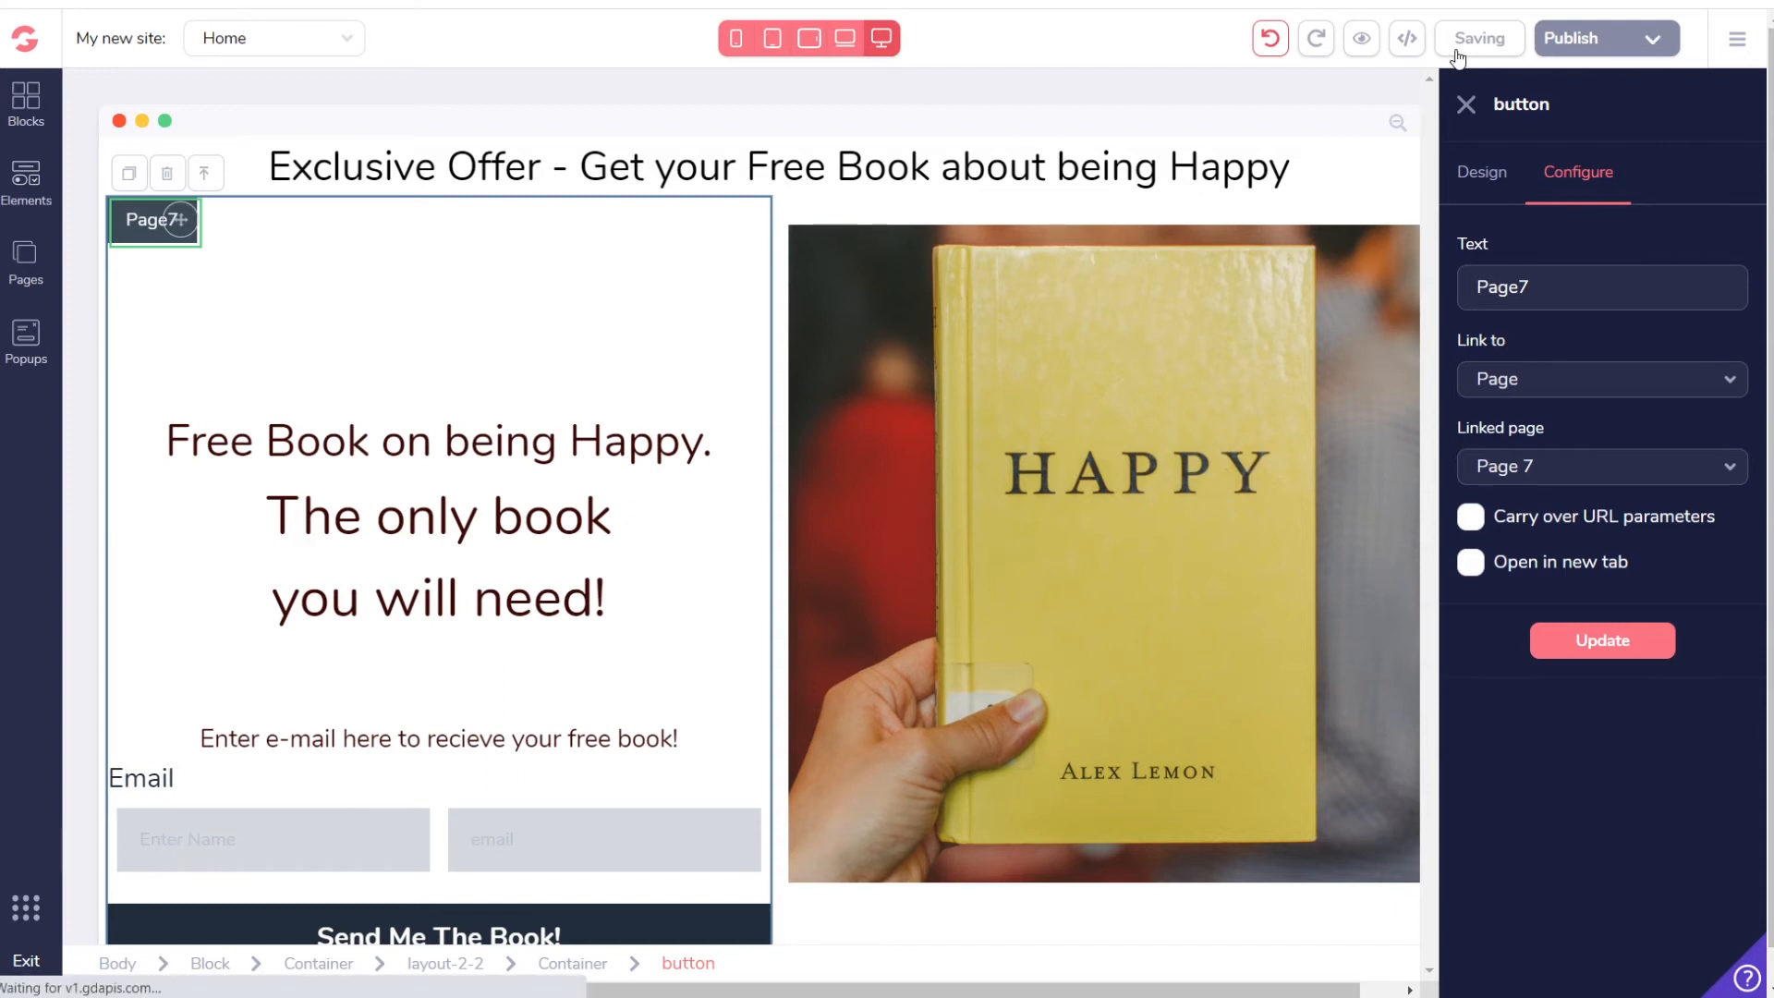
# Step: Publish the site, open the live subdomain, and follow the Page7 button to Page 7
pyautogui.click(1650, 45)
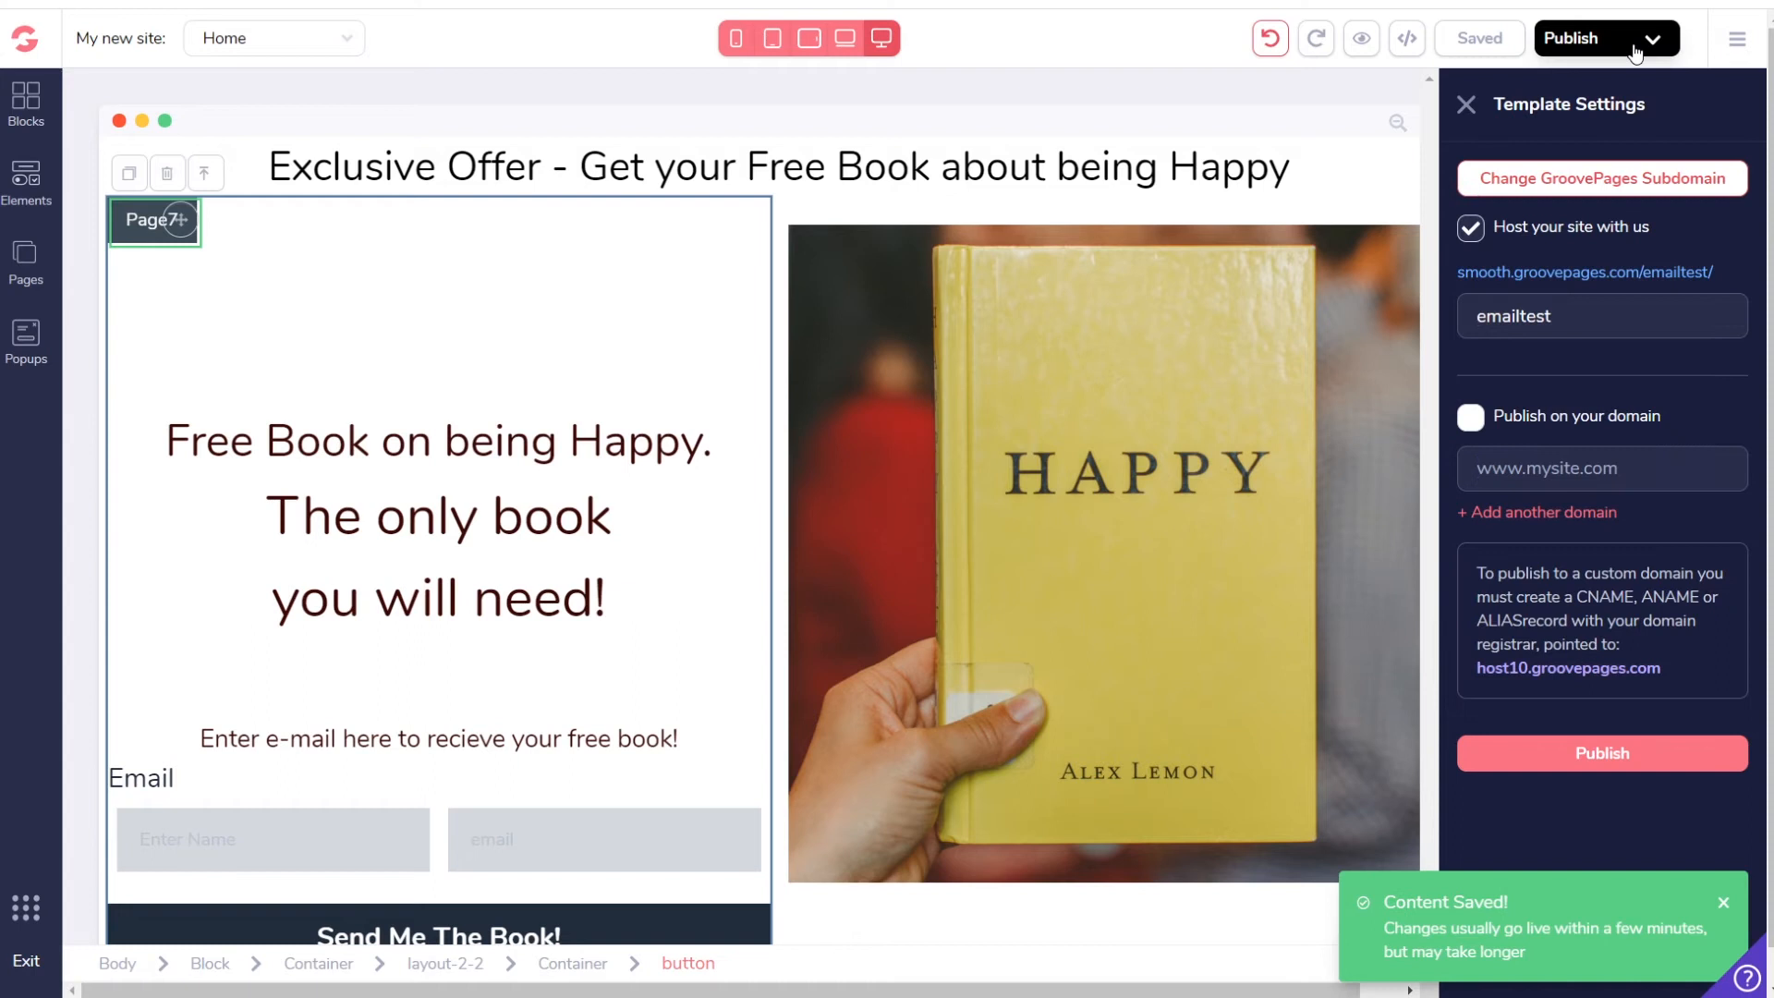
pyautogui.click(1577, 42)
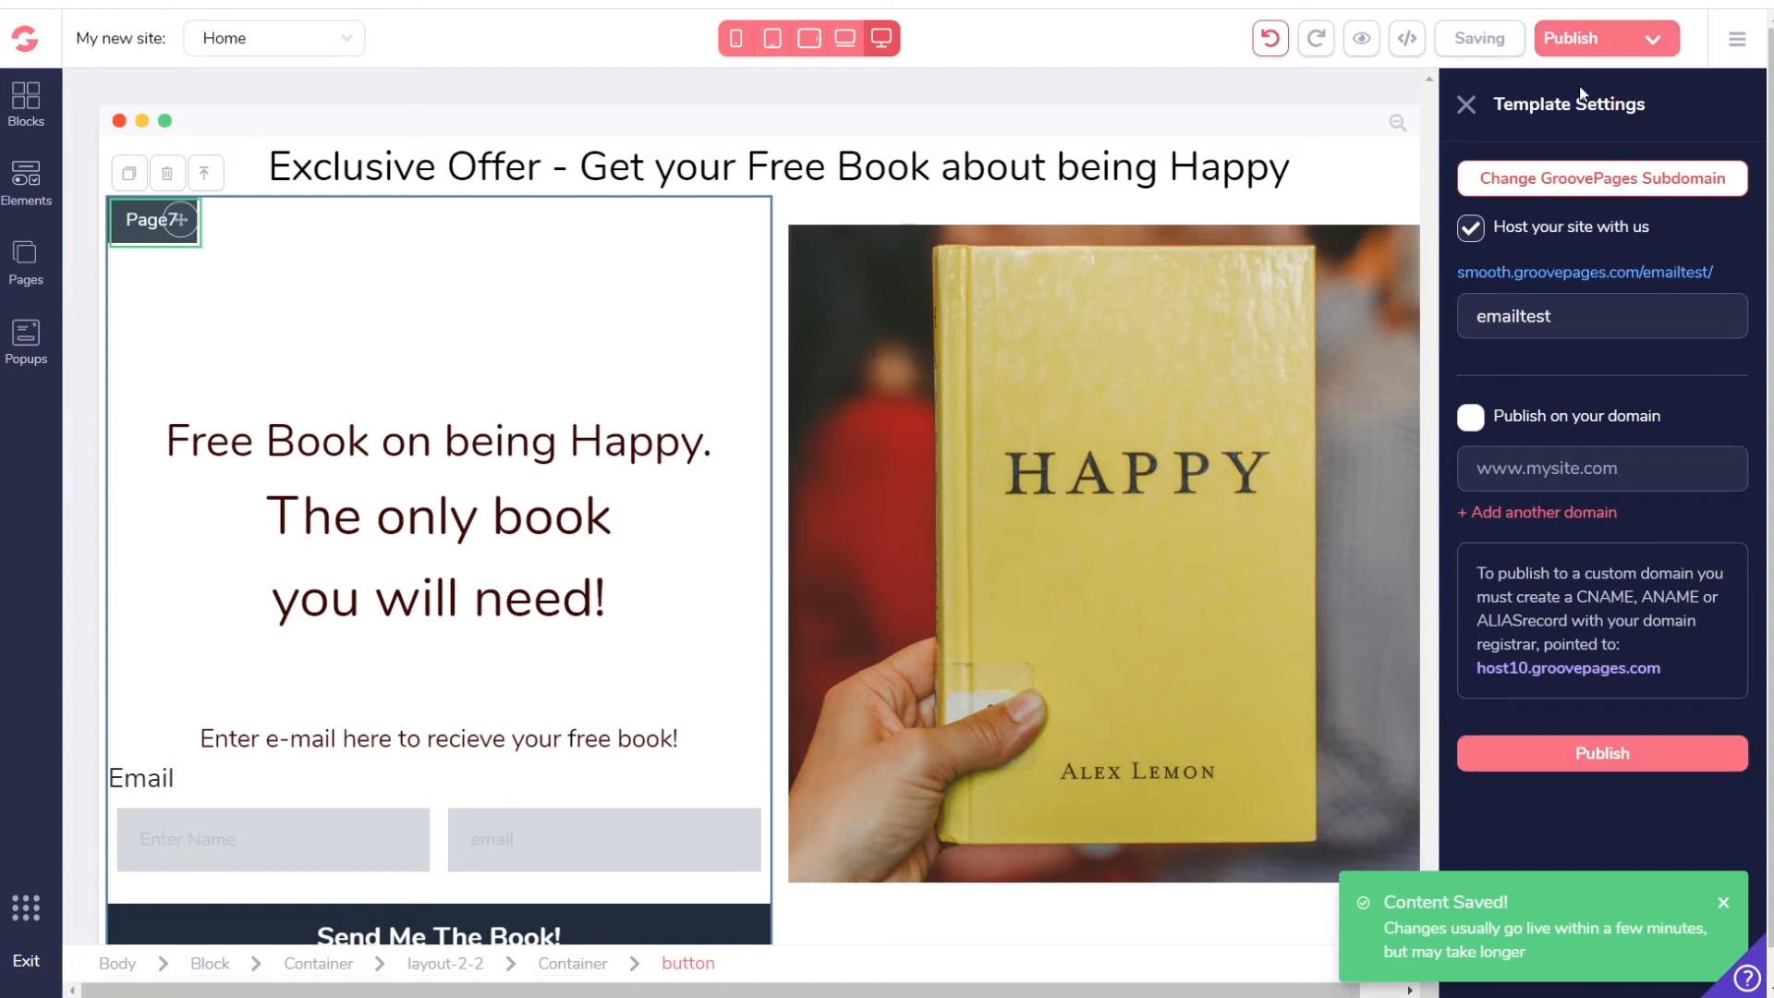
pyautogui.click(1571, 280)
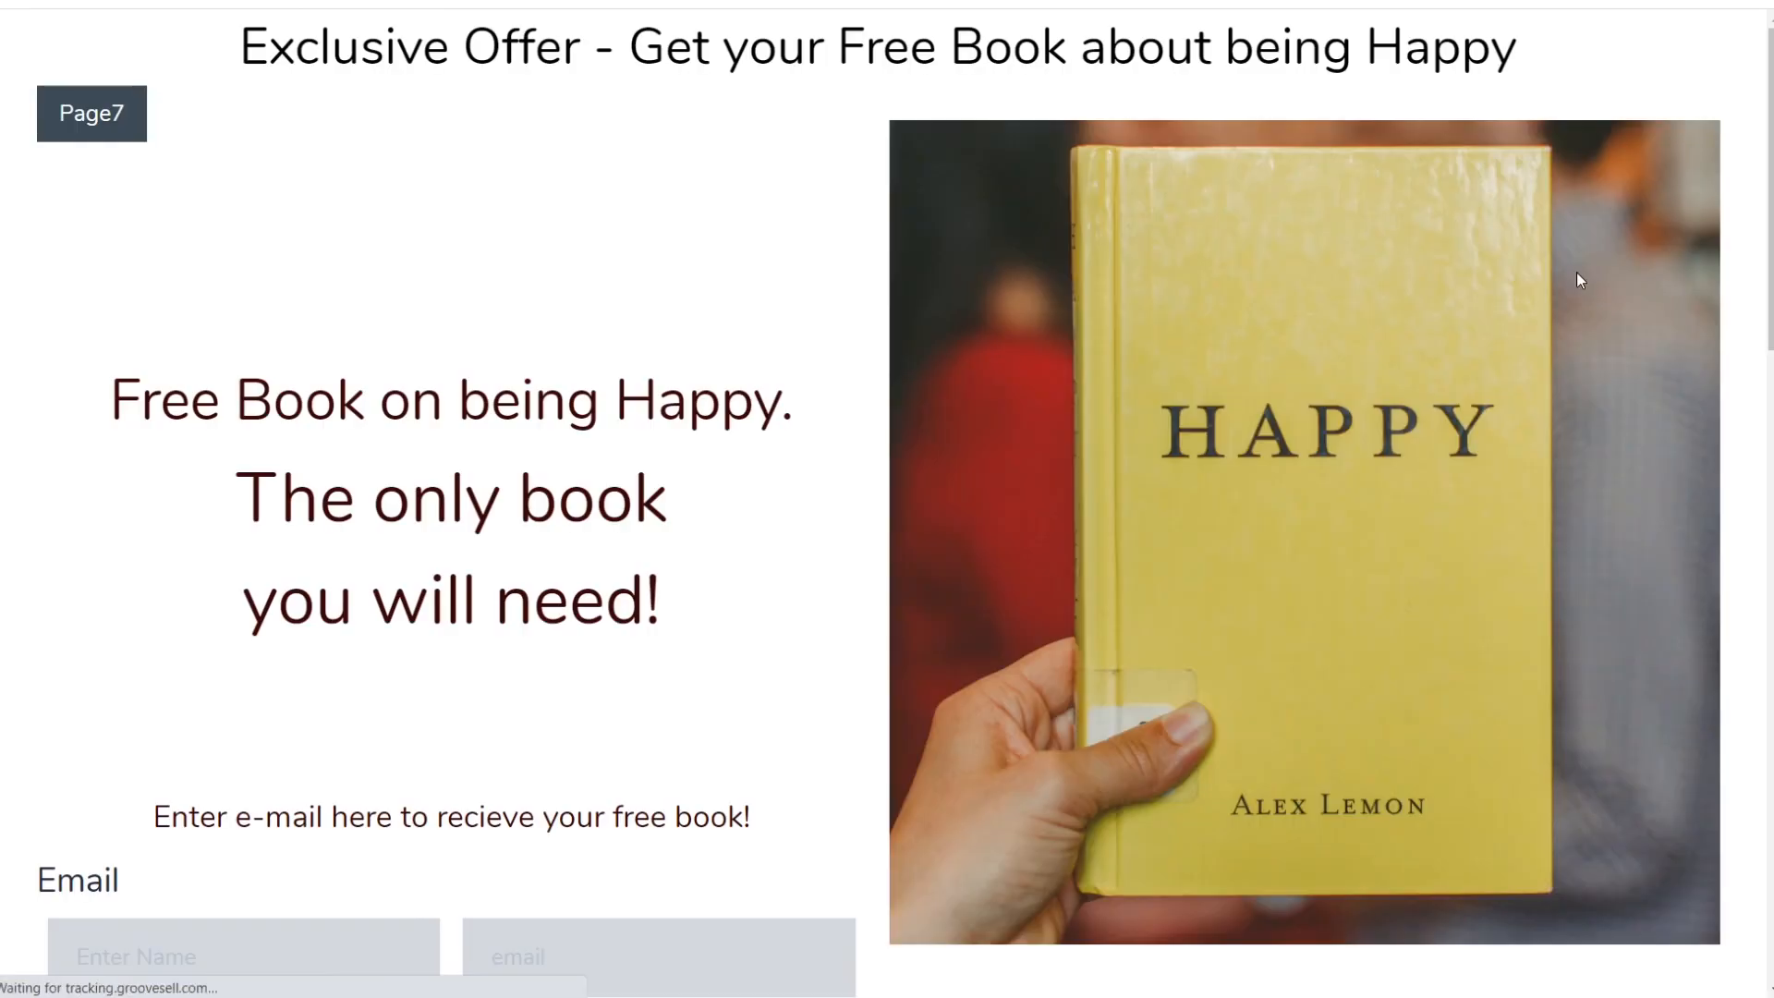
pyautogui.click(84, 118)
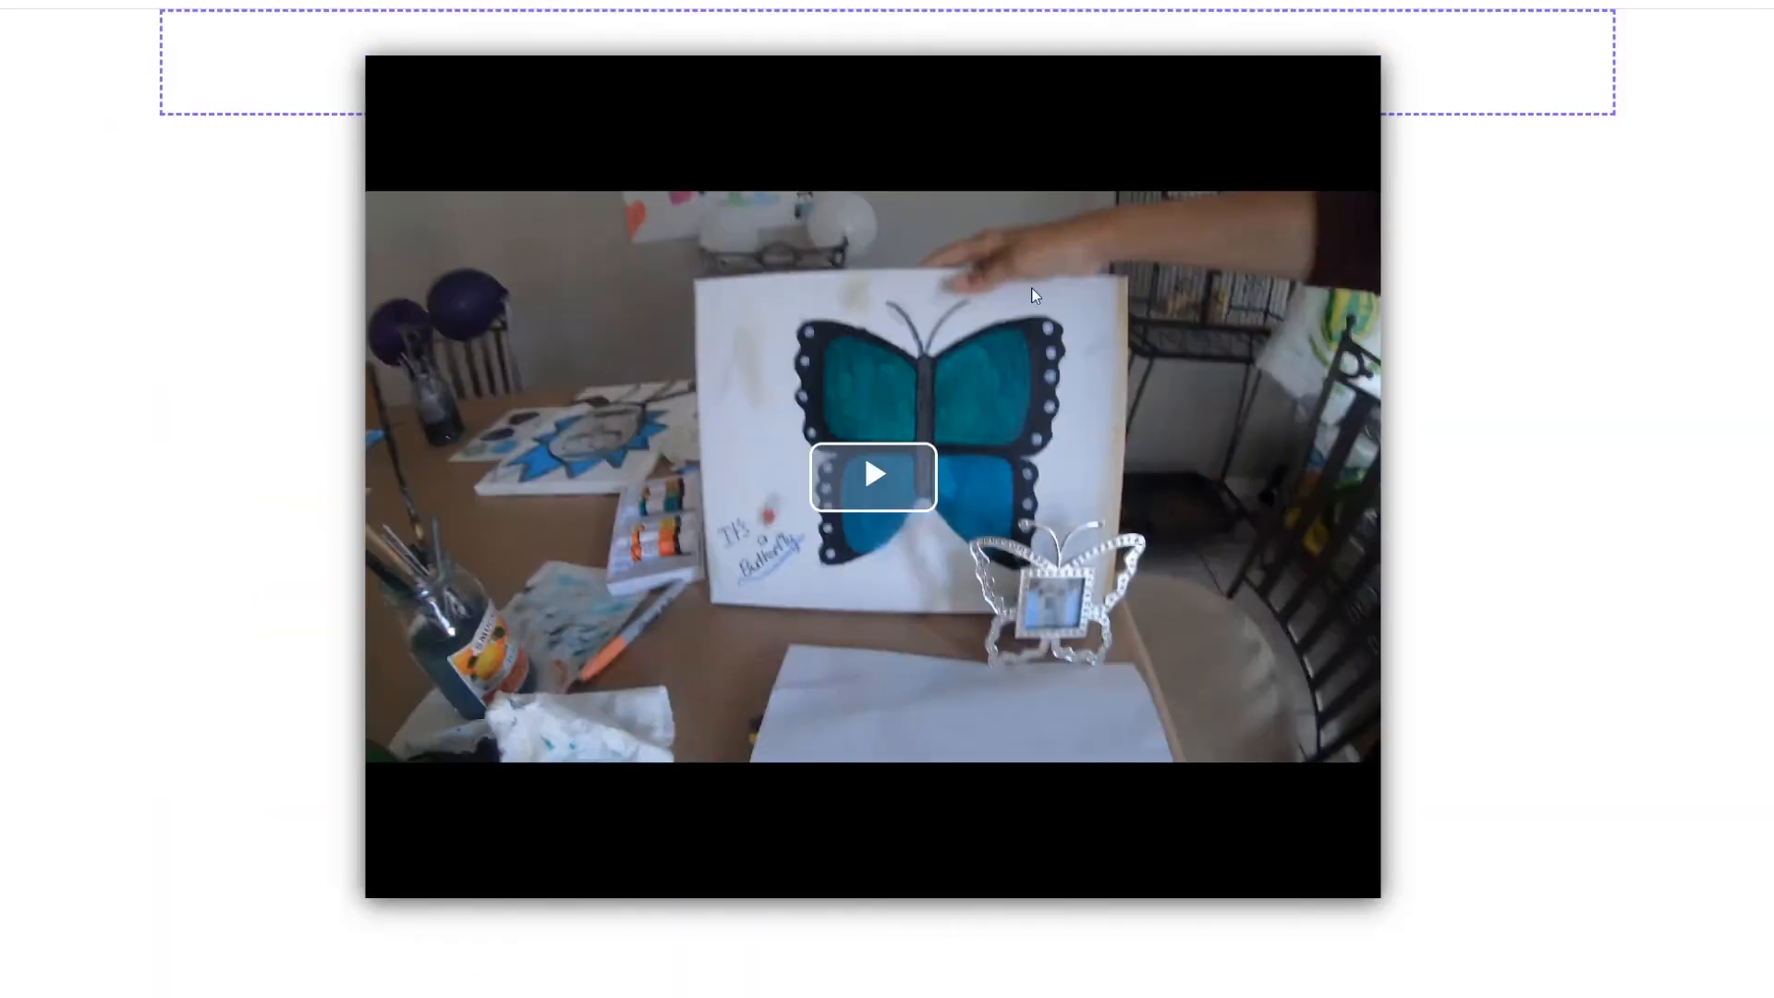
# Step: Play the embedded video, try the banner link, then replay it and skip the banner
pyautogui.click(873, 476)
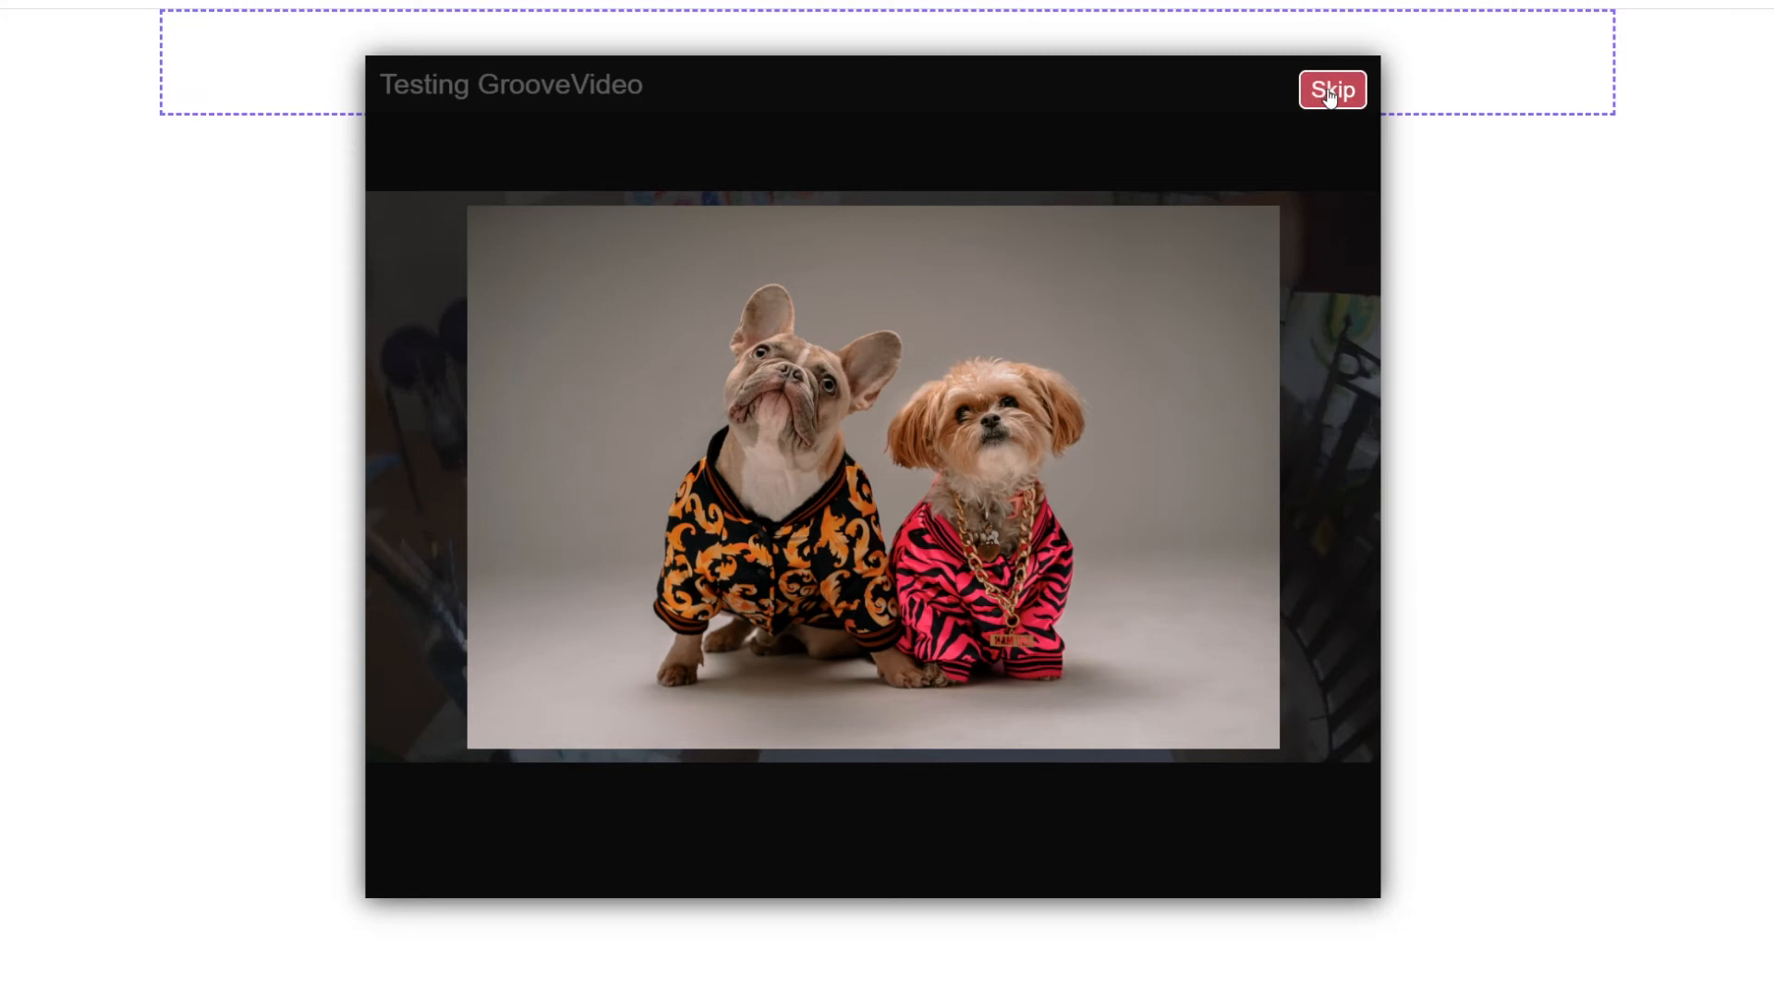
pyautogui.click(849, 420)
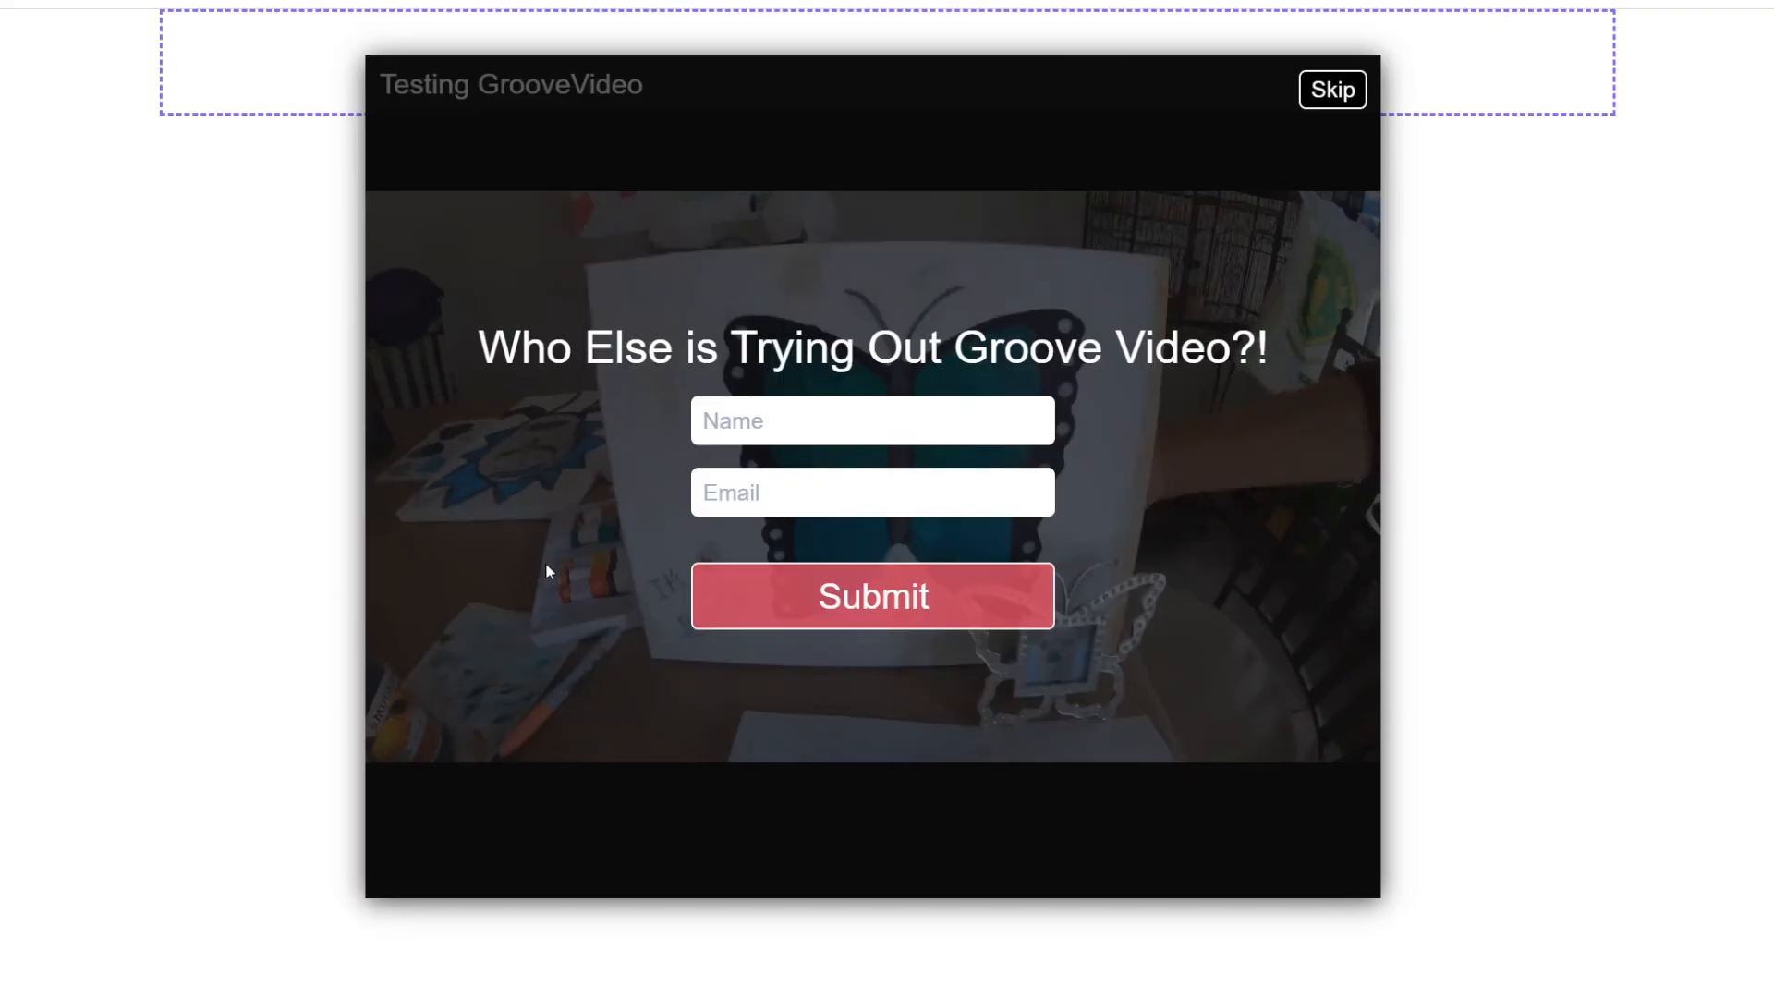
pyautogui.click(1332, 91)
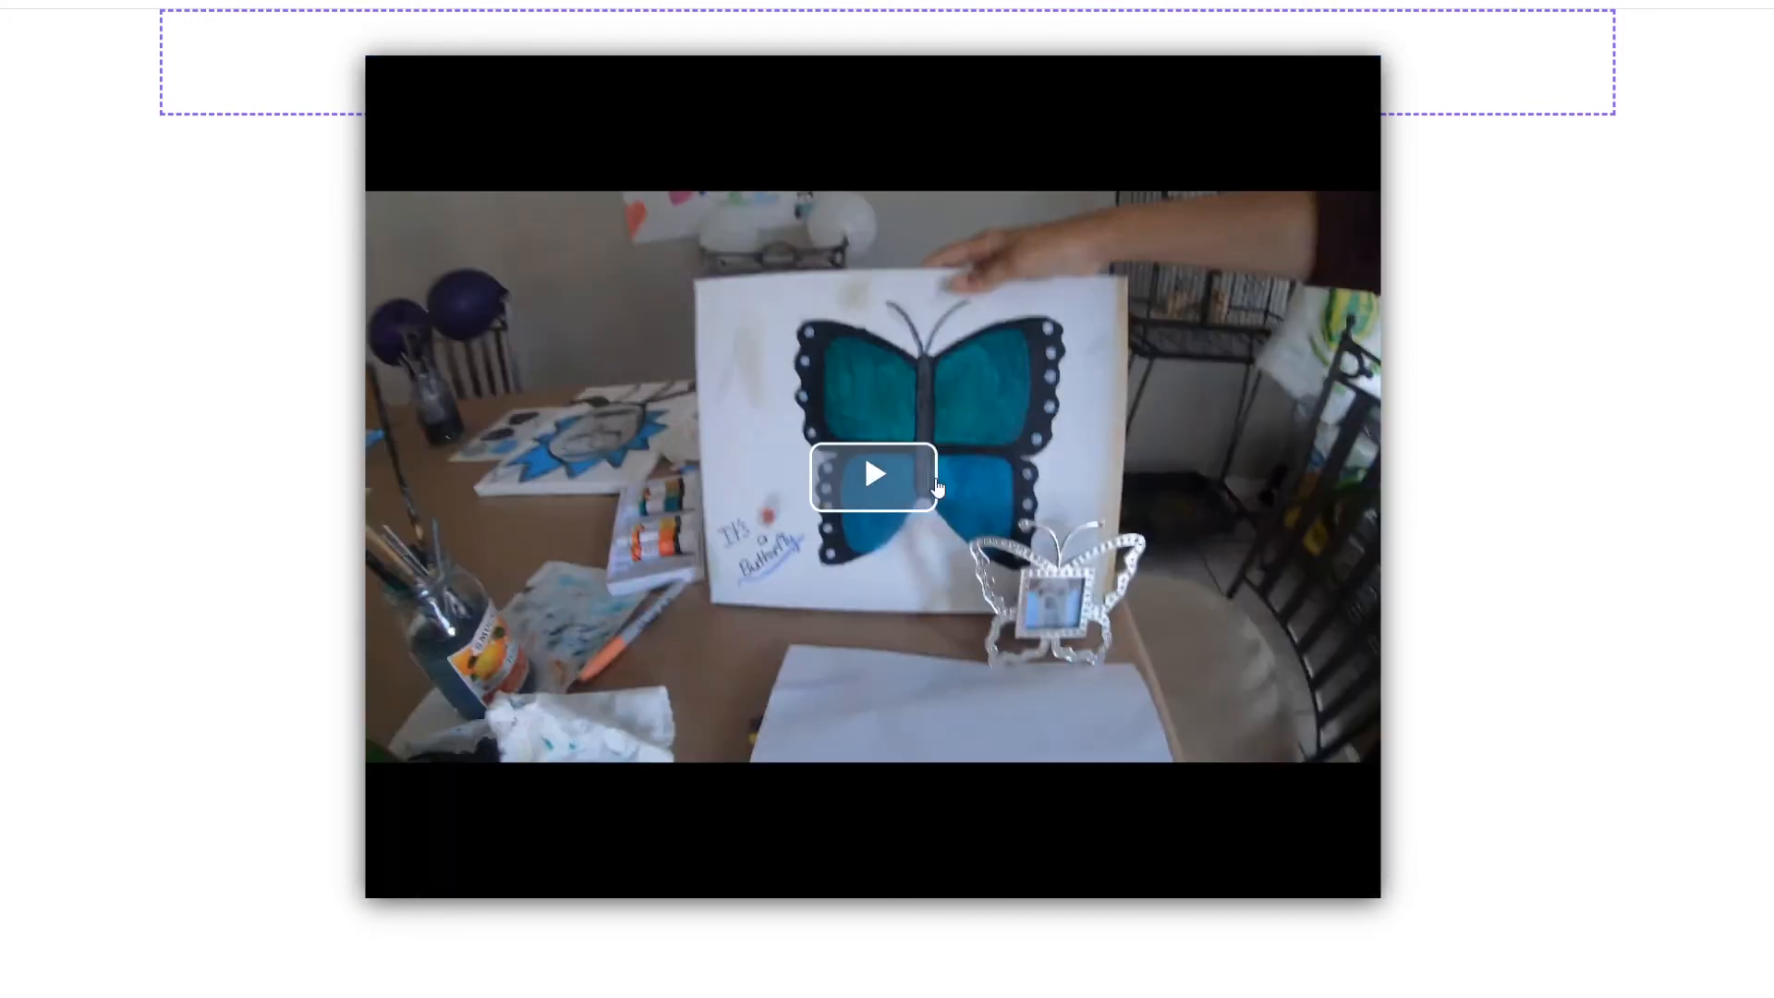
pyautogui.click(867, 470)
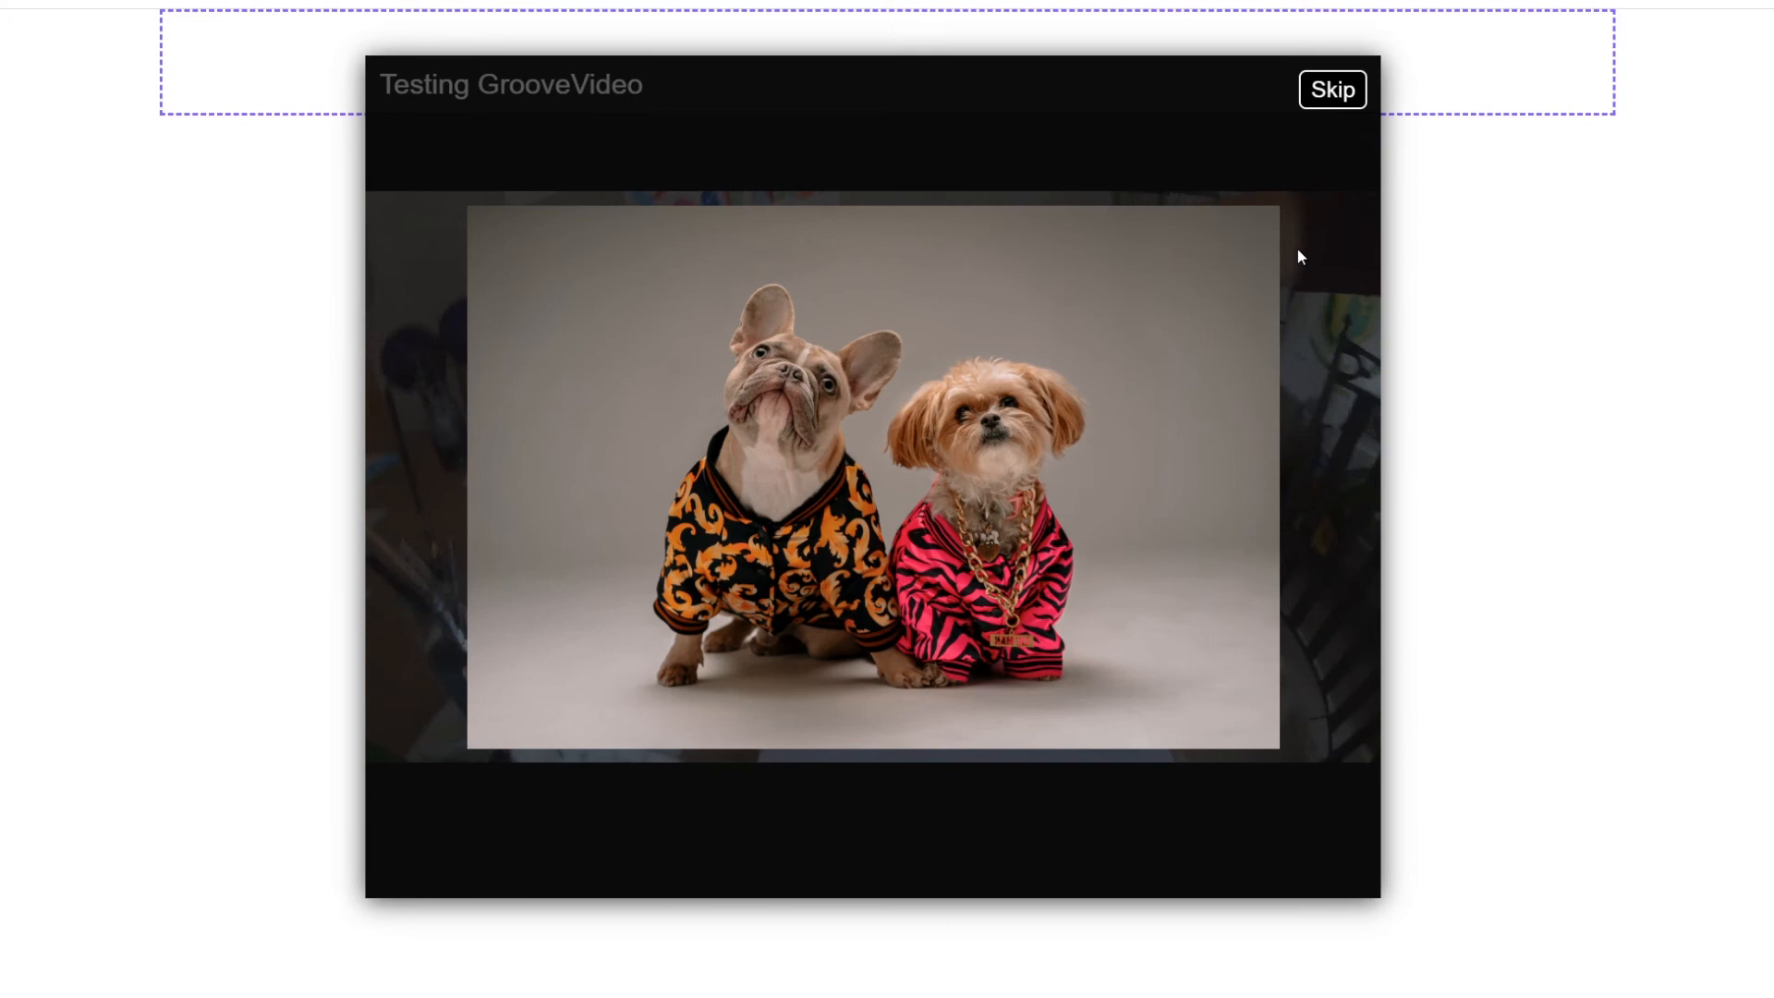
pyautogui.click(1333, 90)
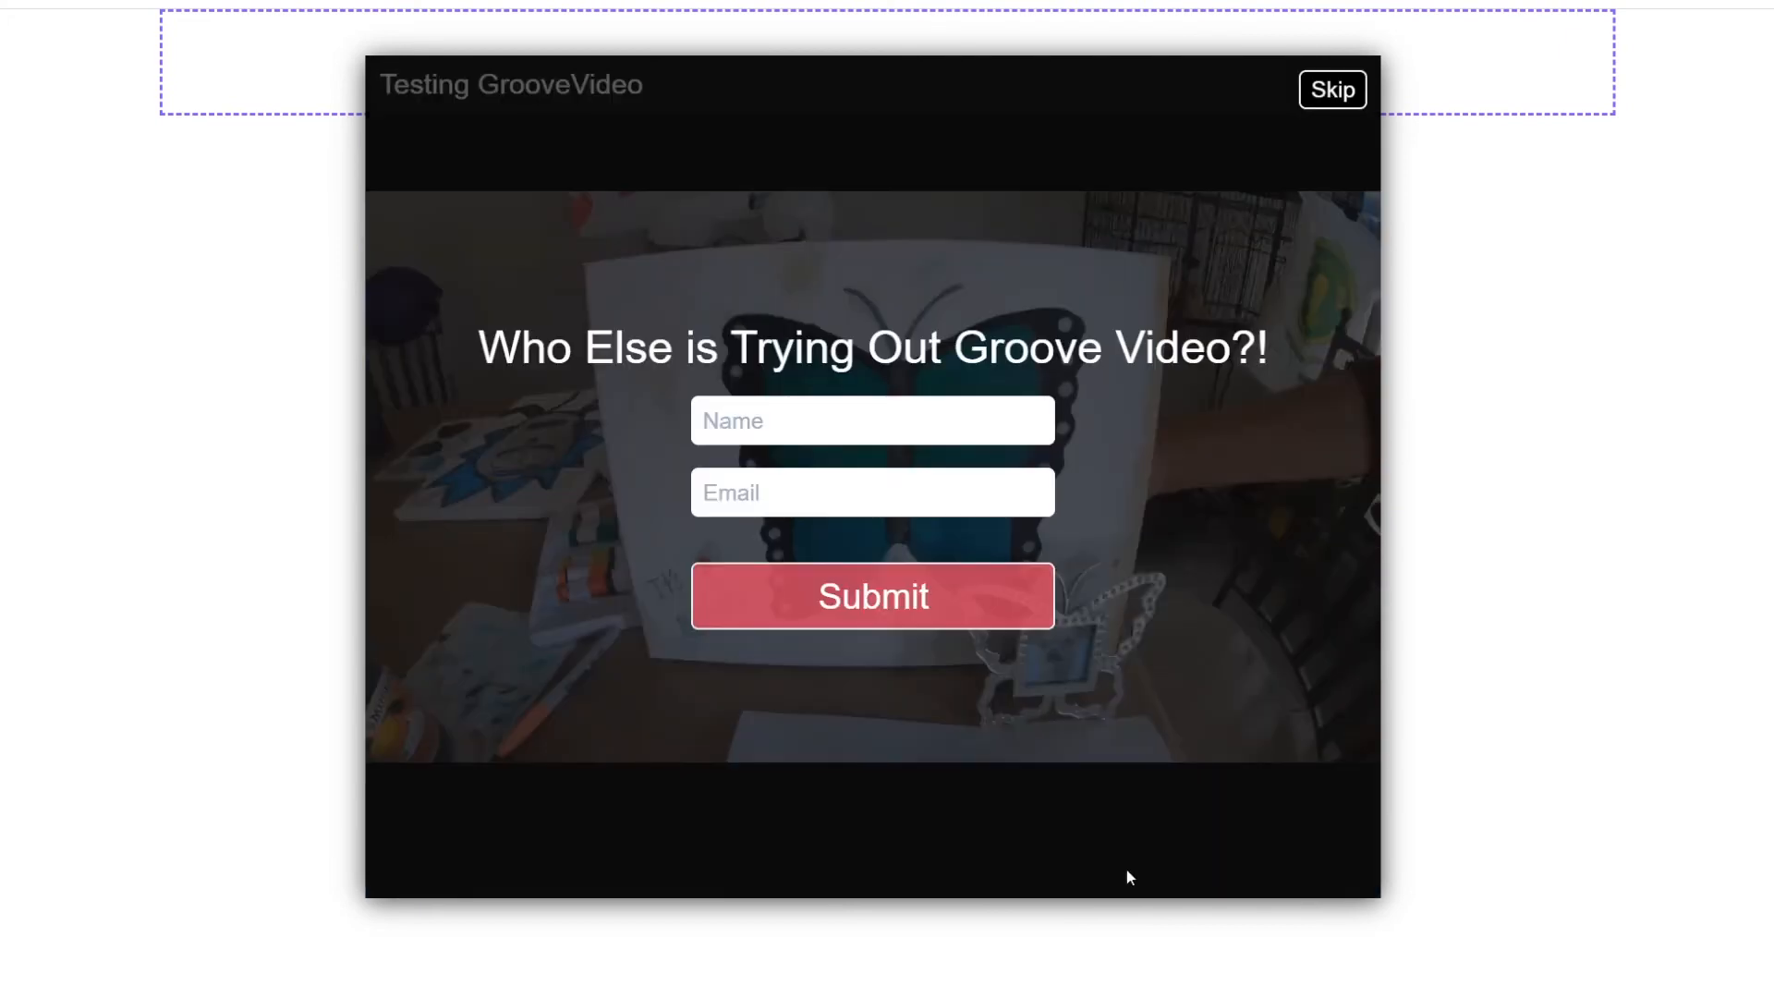
# Step: Enter the viewer's name and e-mail address in the video's opt-in form and submit it
pyautogui.click(898, 413)
pyautogui.write('Len')
pyautogui.press('Tab')
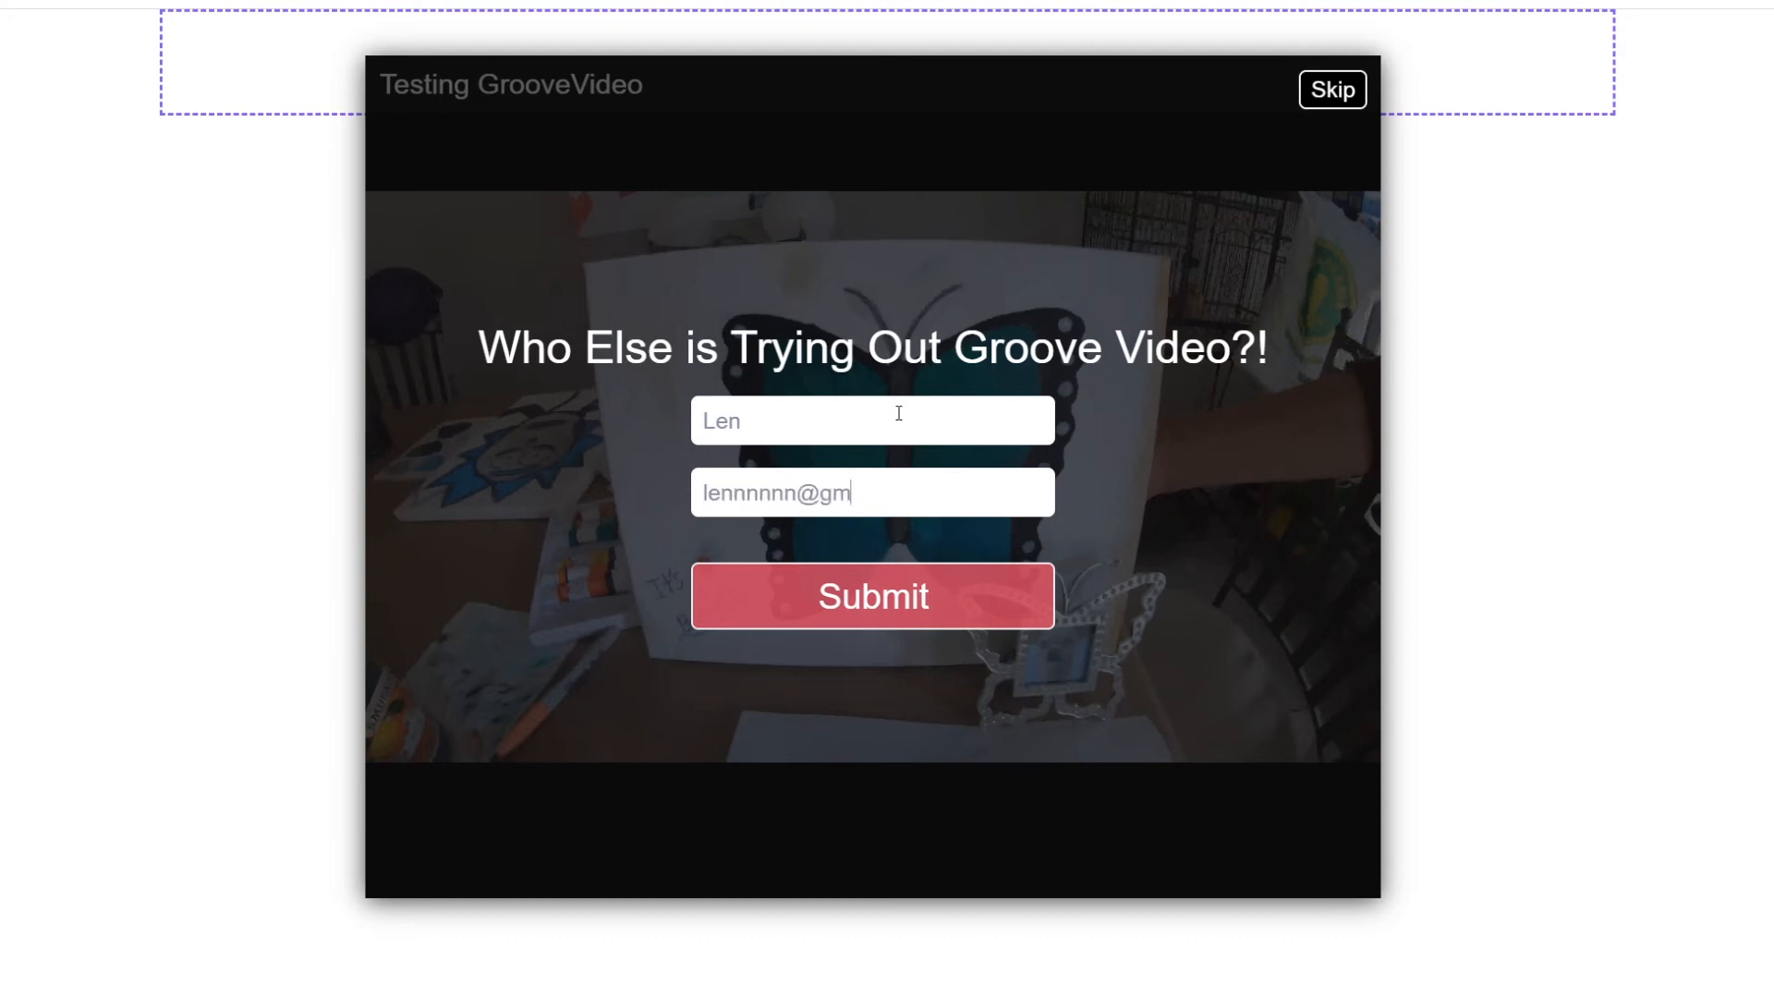
pyautogui.click(850, 589)
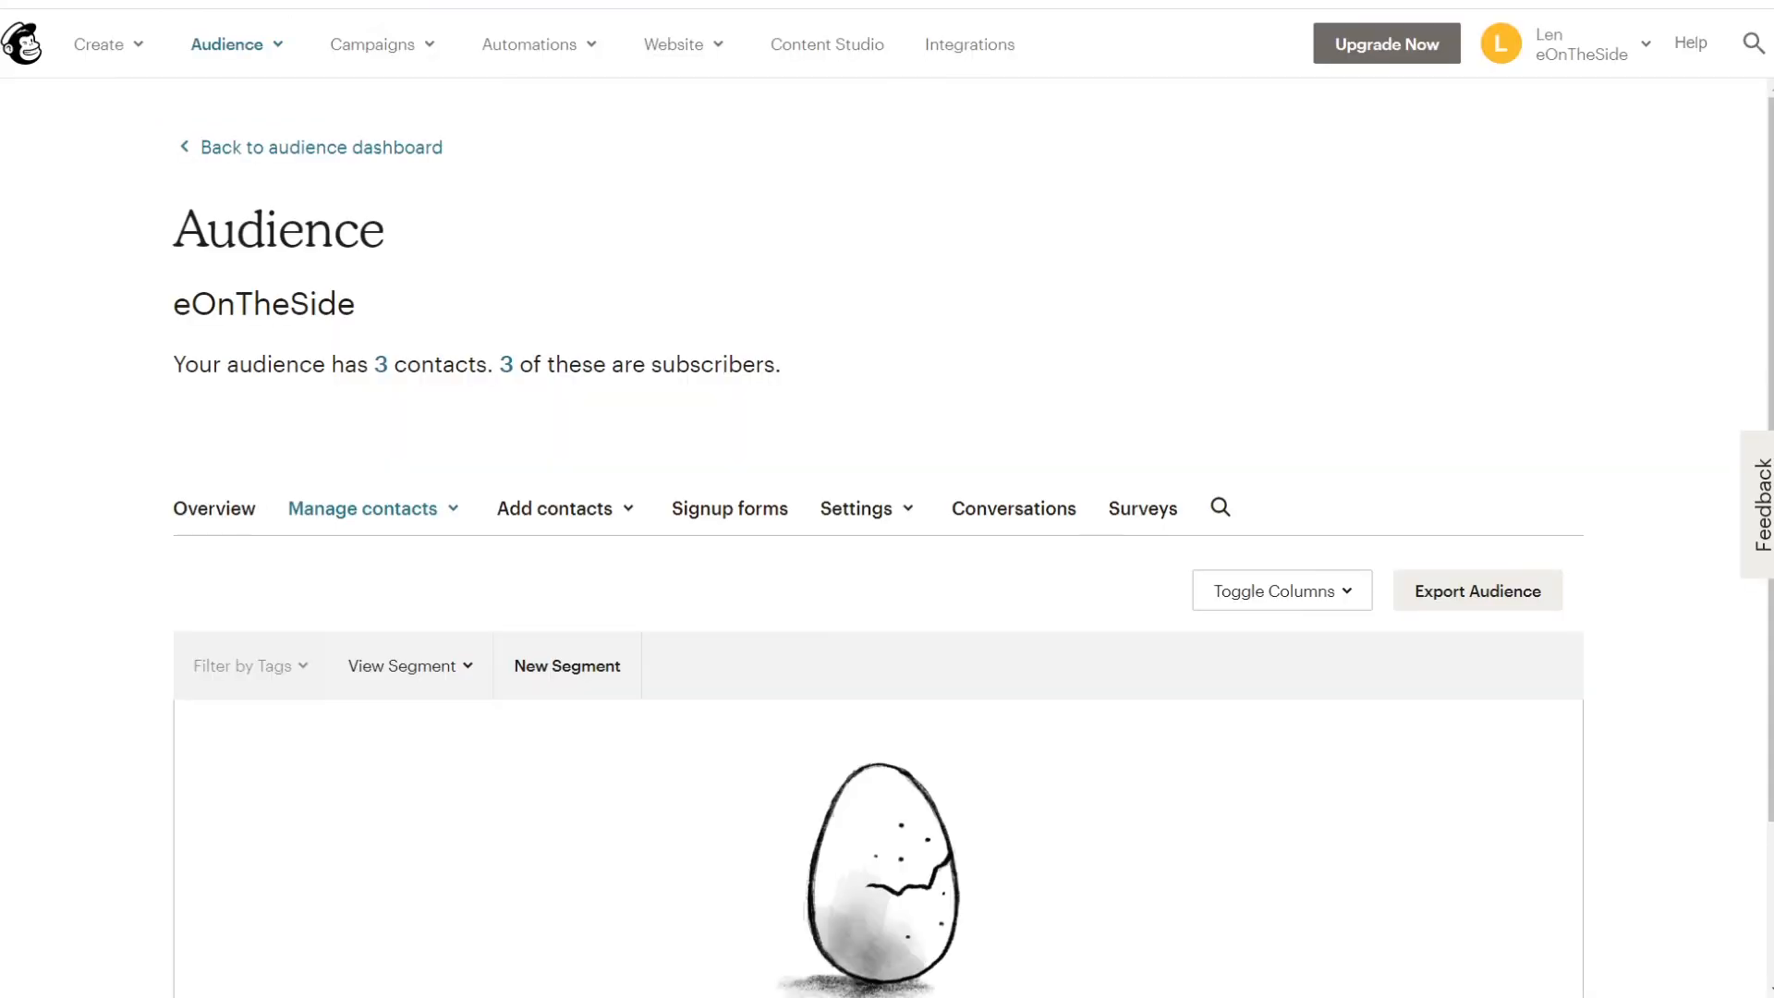
# Step: Scroll the eOnTheSide contact table and open the third contact's record to check the new opt-in
pyautogui.scroll(-2, 506, 711)
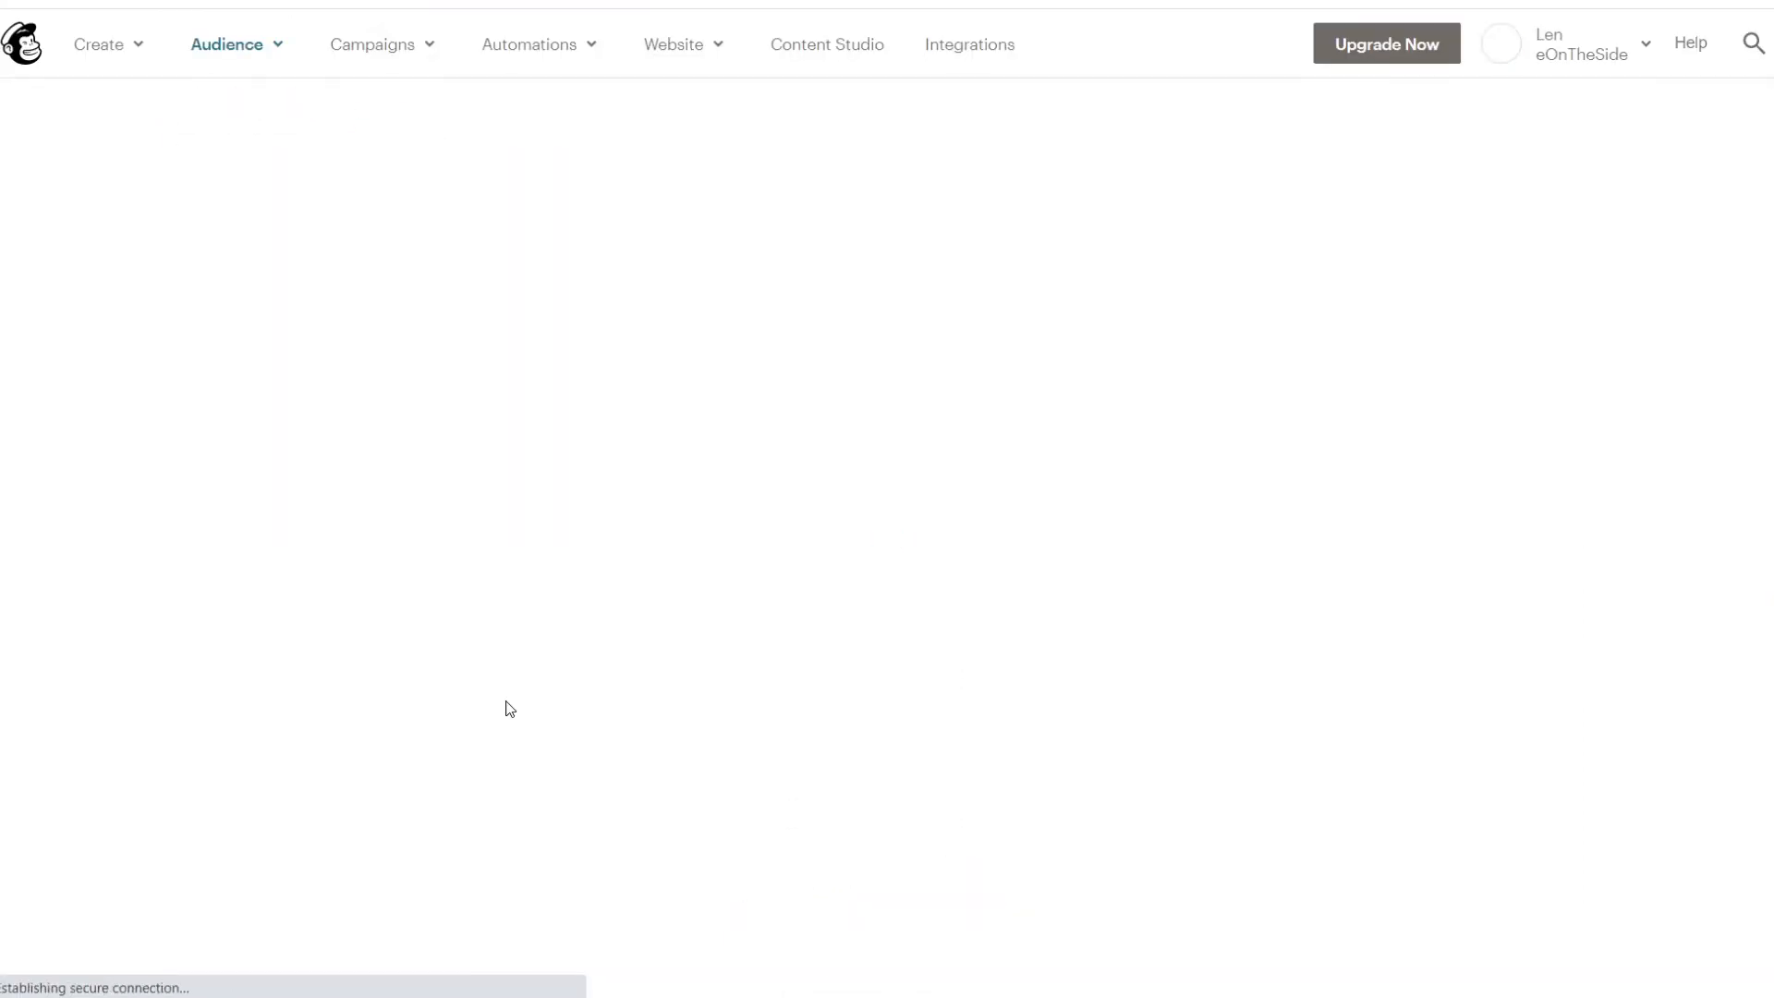
pyautogui.scroll(-1, 508, 697)
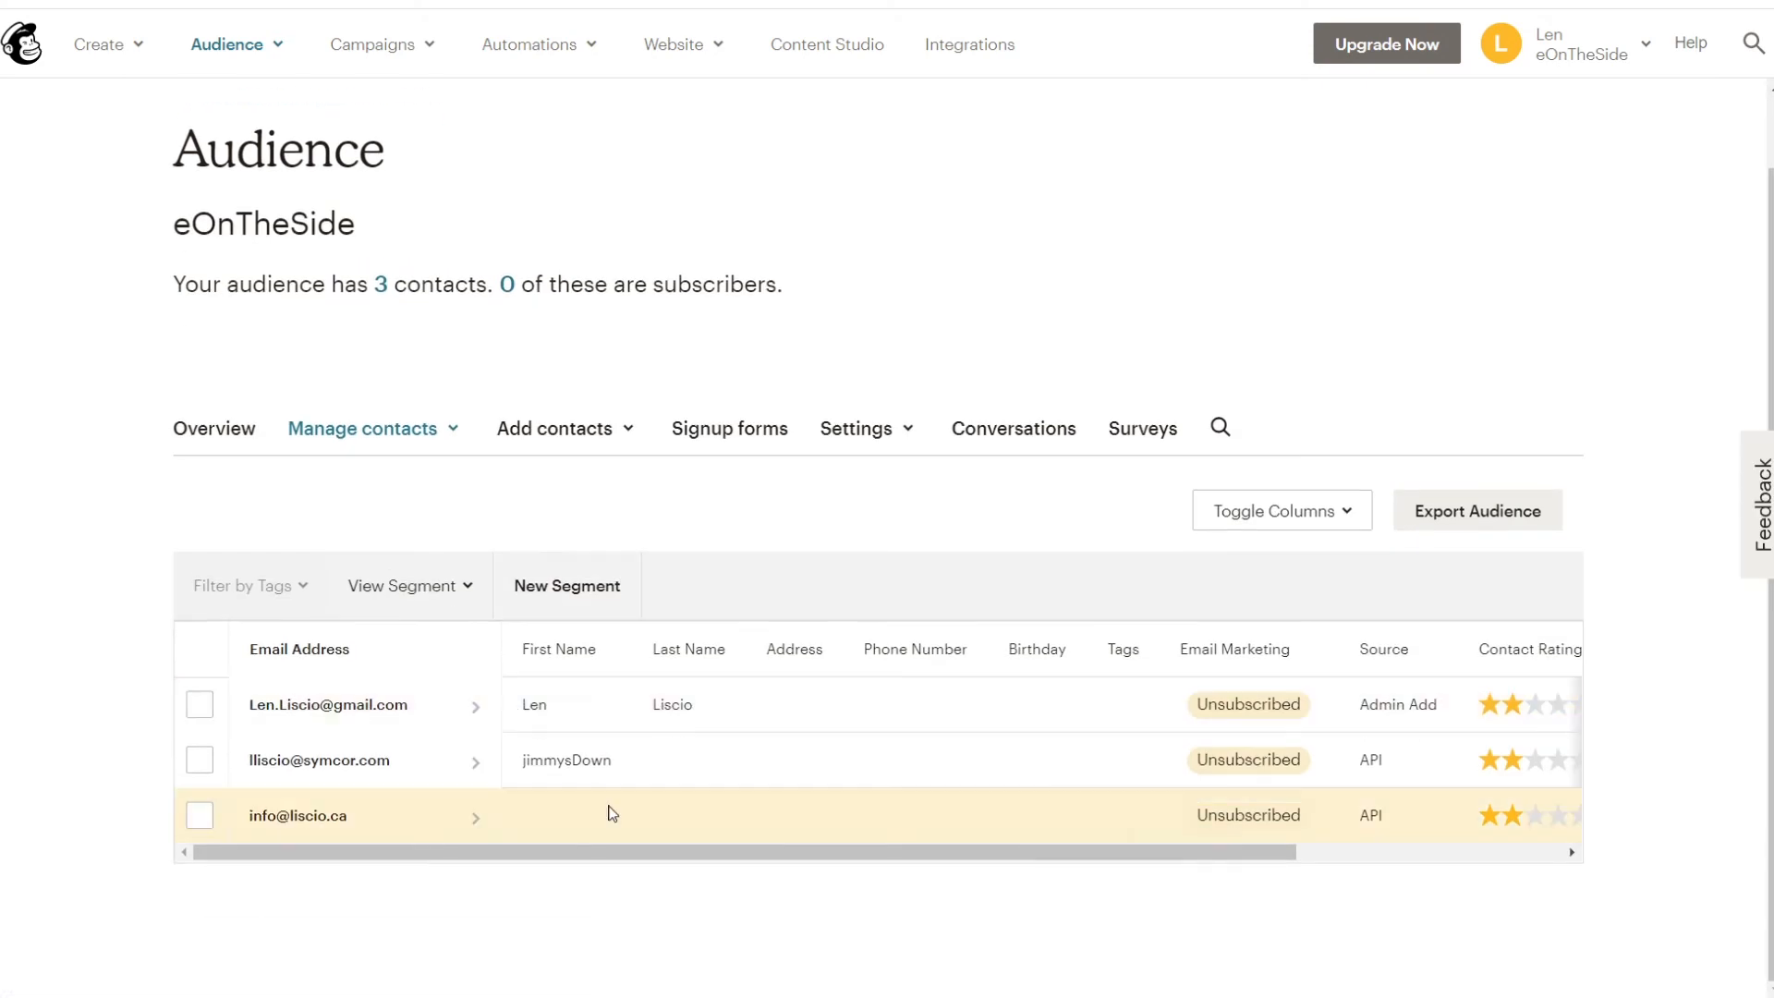
pyautogui.click(633, 817)
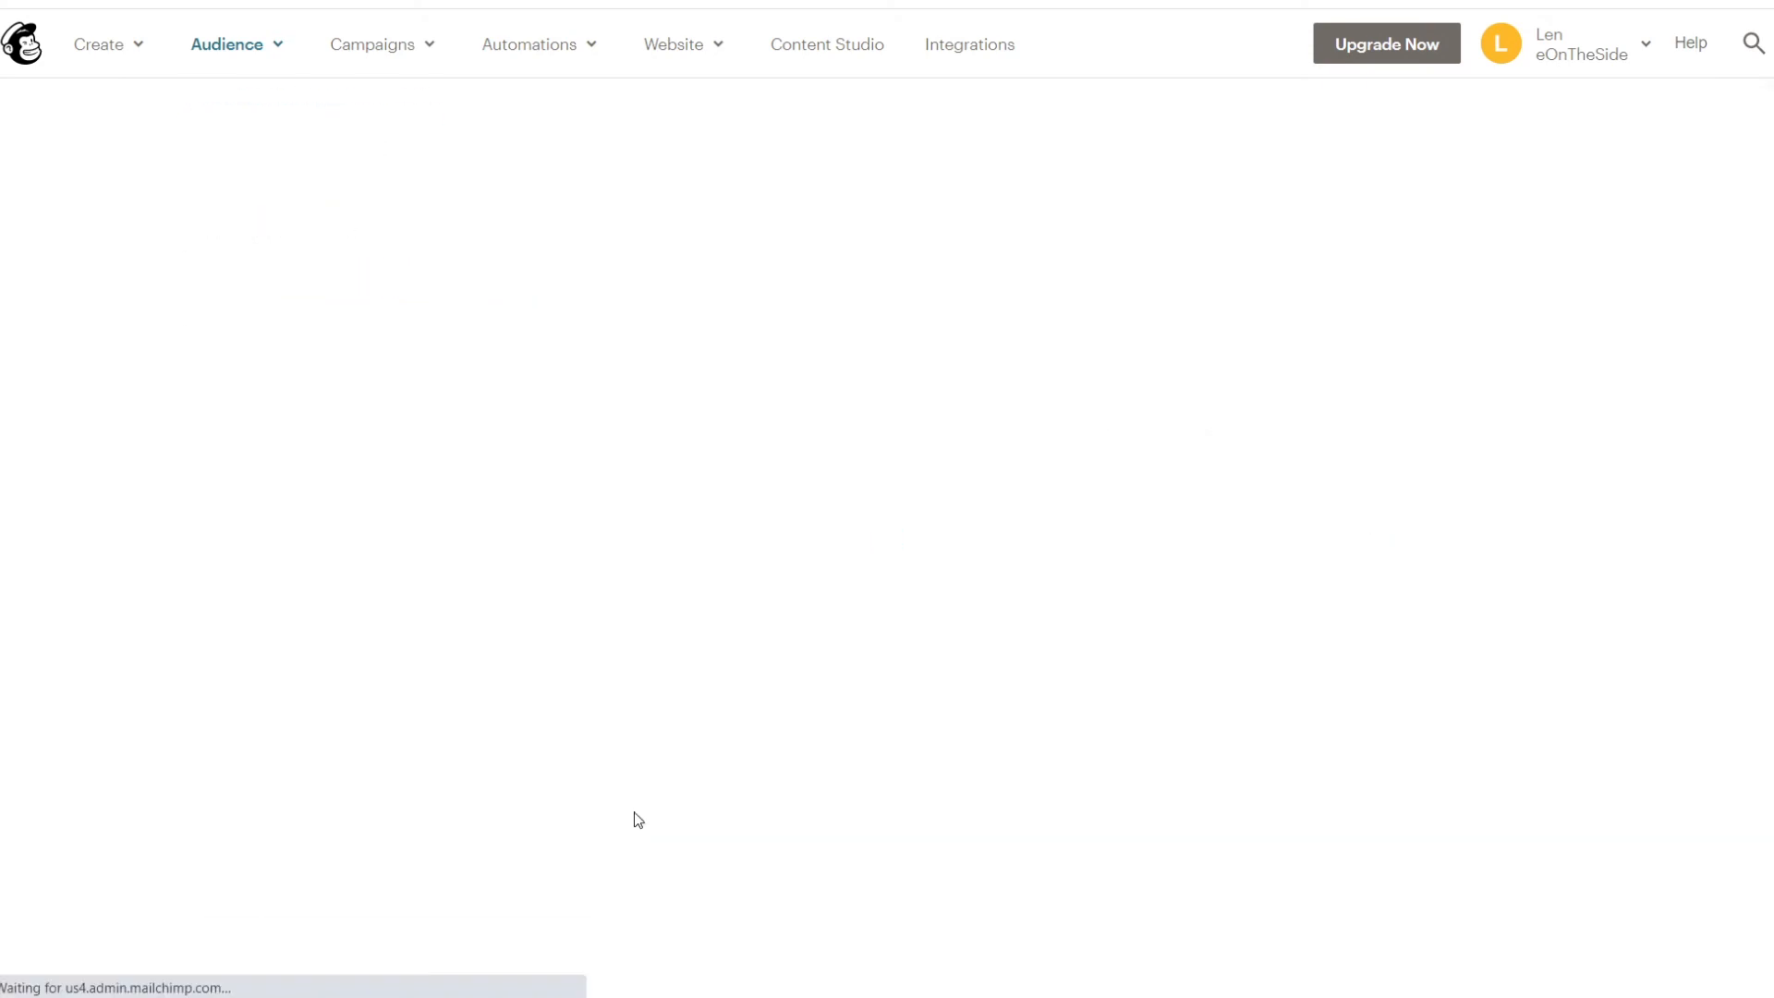
pyautogui.scroll(-1, 635, 612)
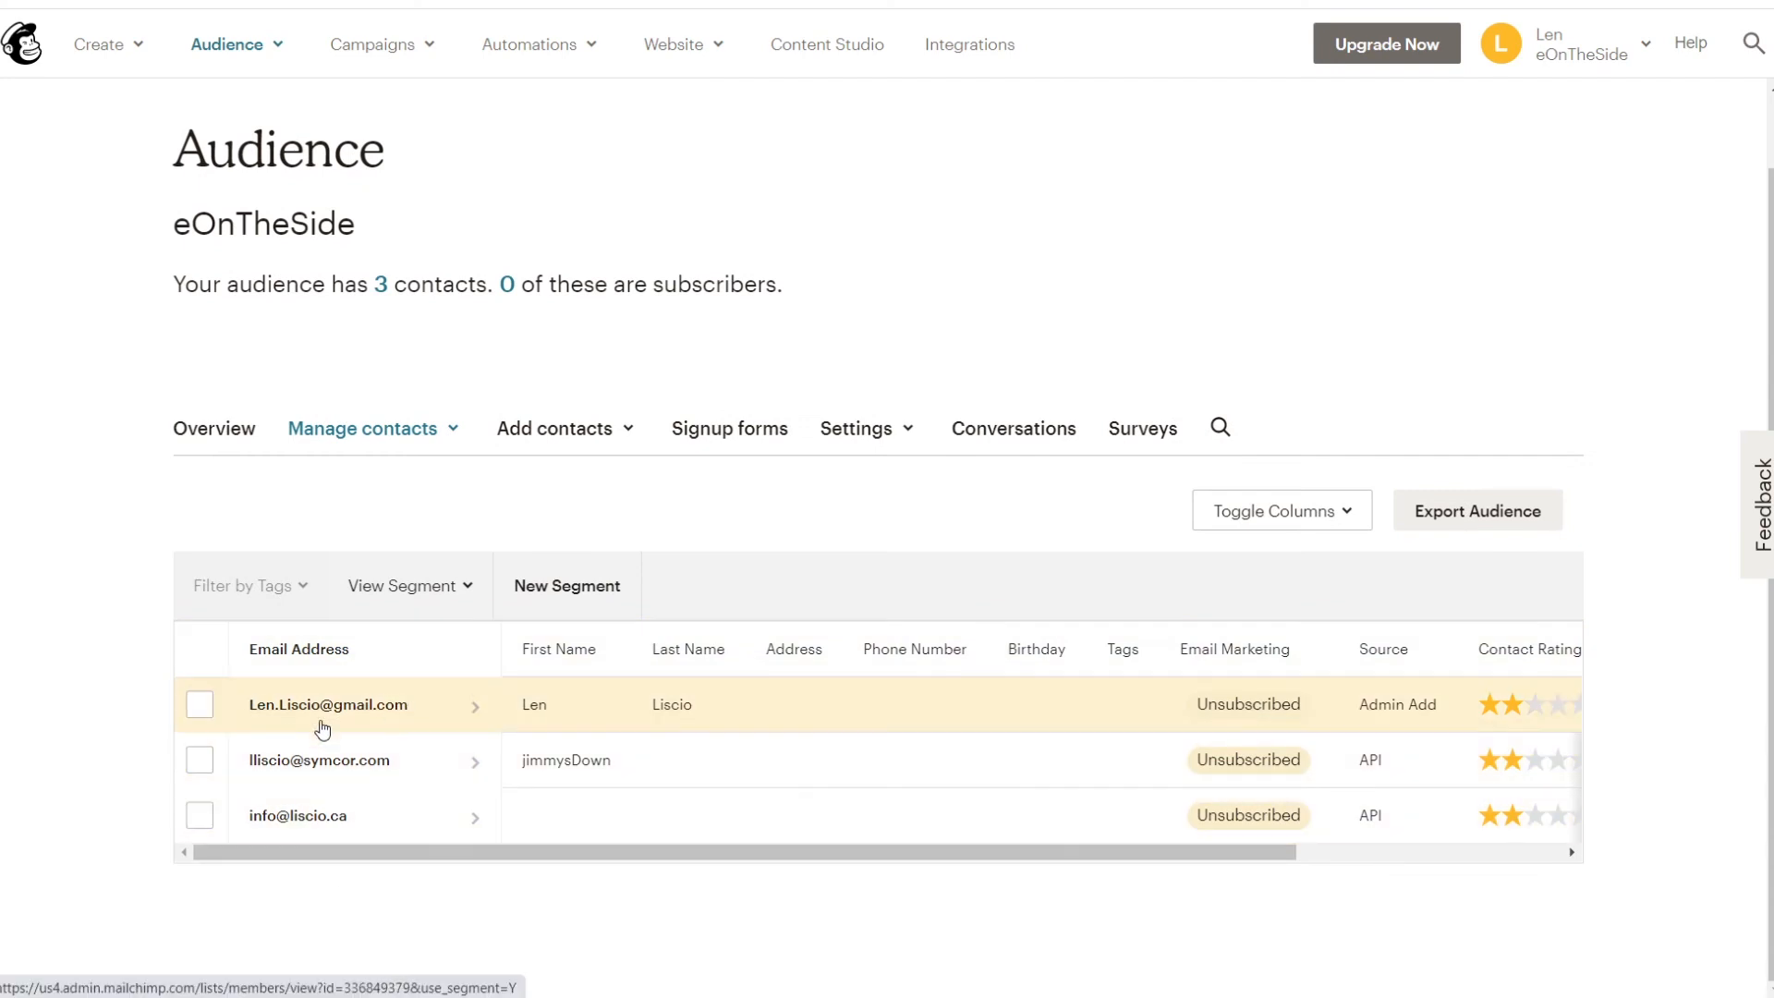
pyautogui.scroll(1, 406, 798)
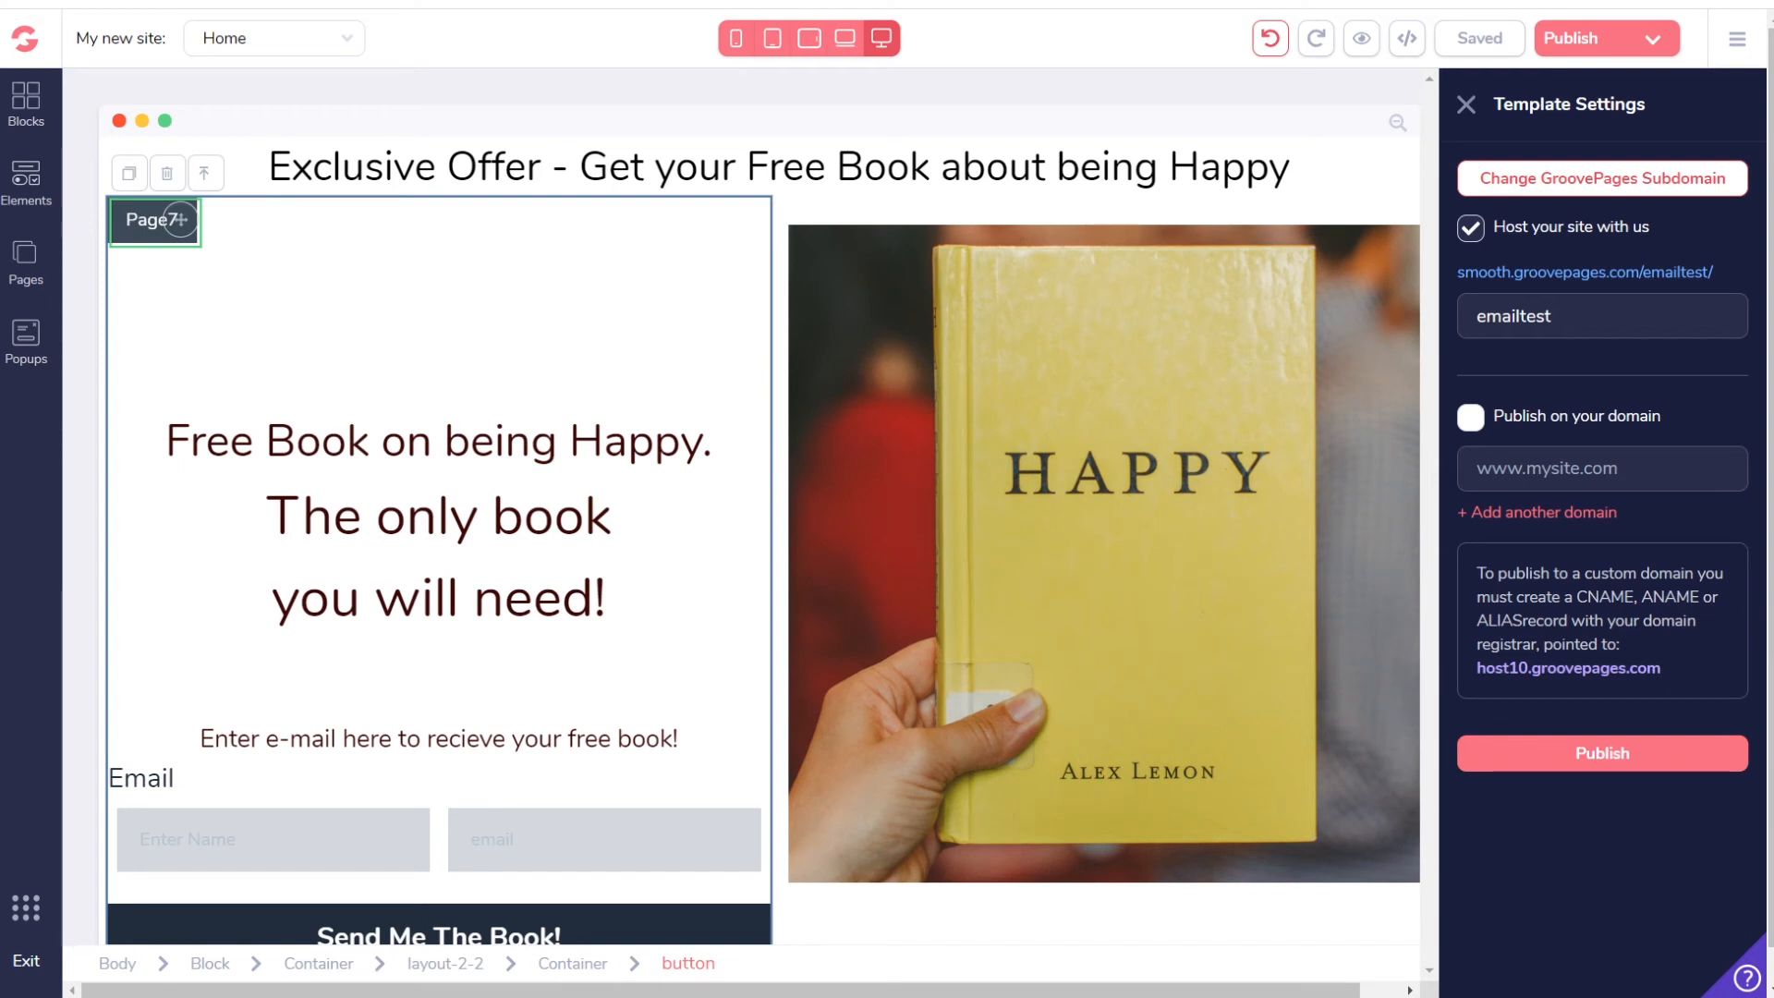
# Step: Switch the editor to Page 7 and browse the Elements panel's integrations, then close it
pyautogui.click(35, 270)
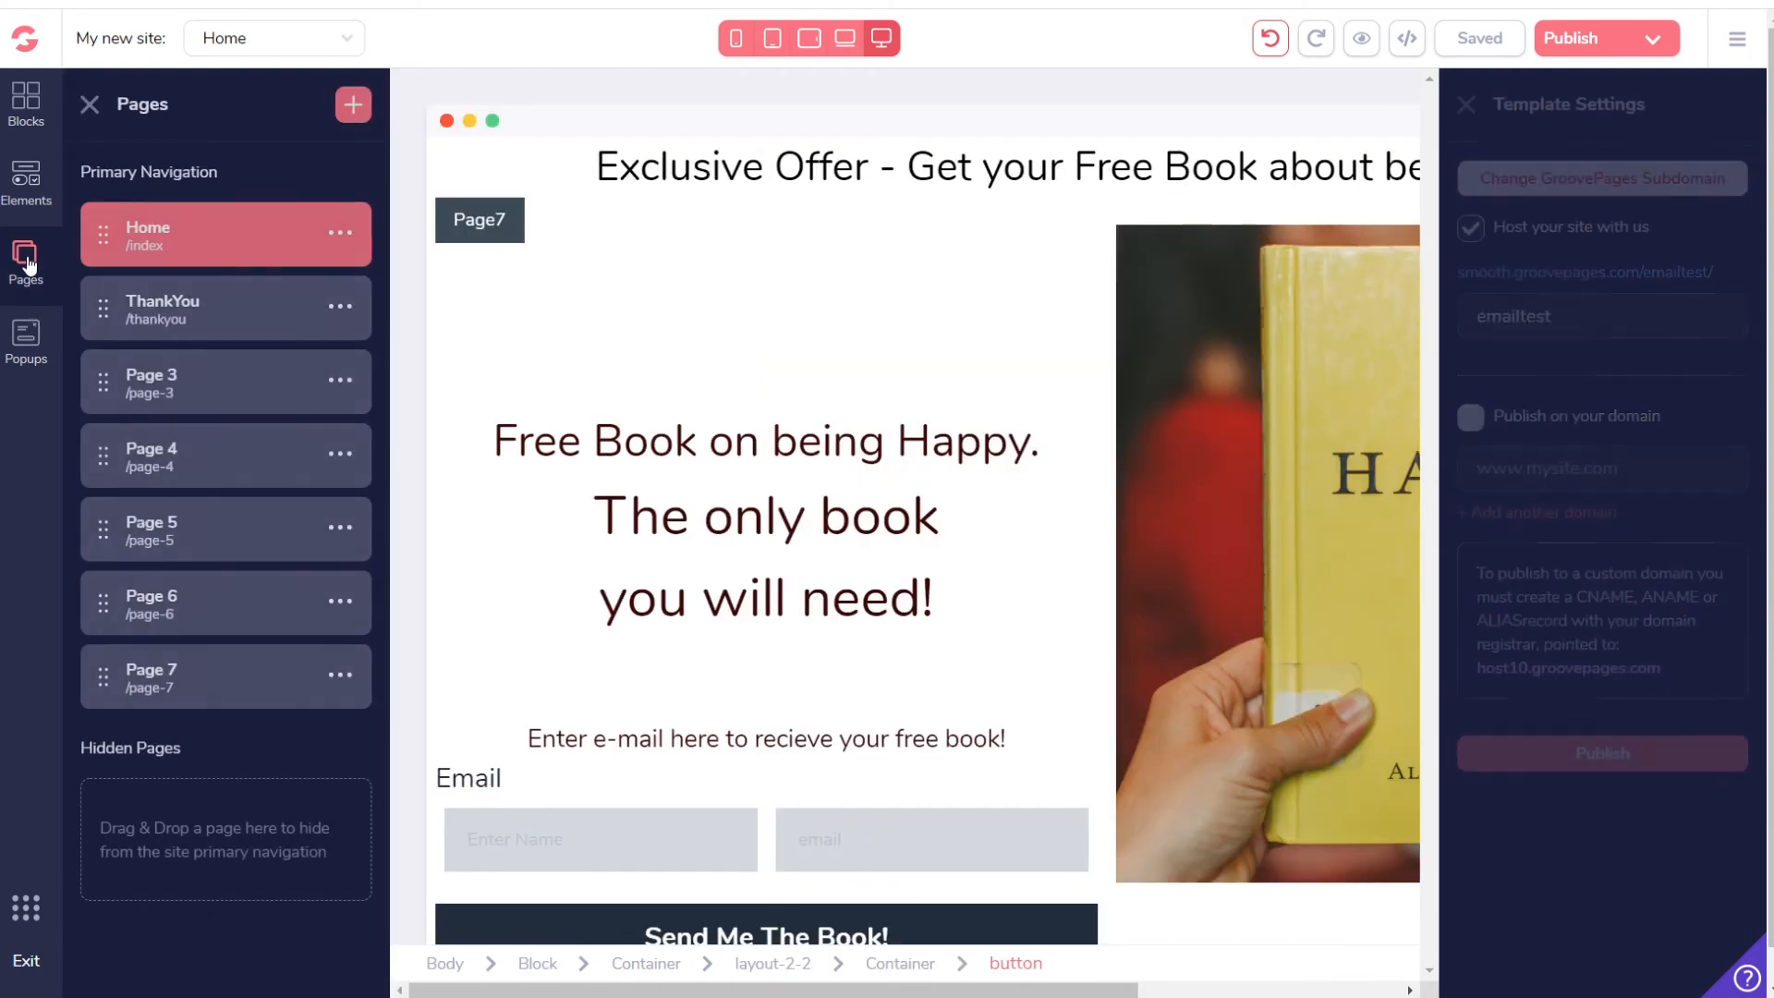
pyautogui.click(193, 684)
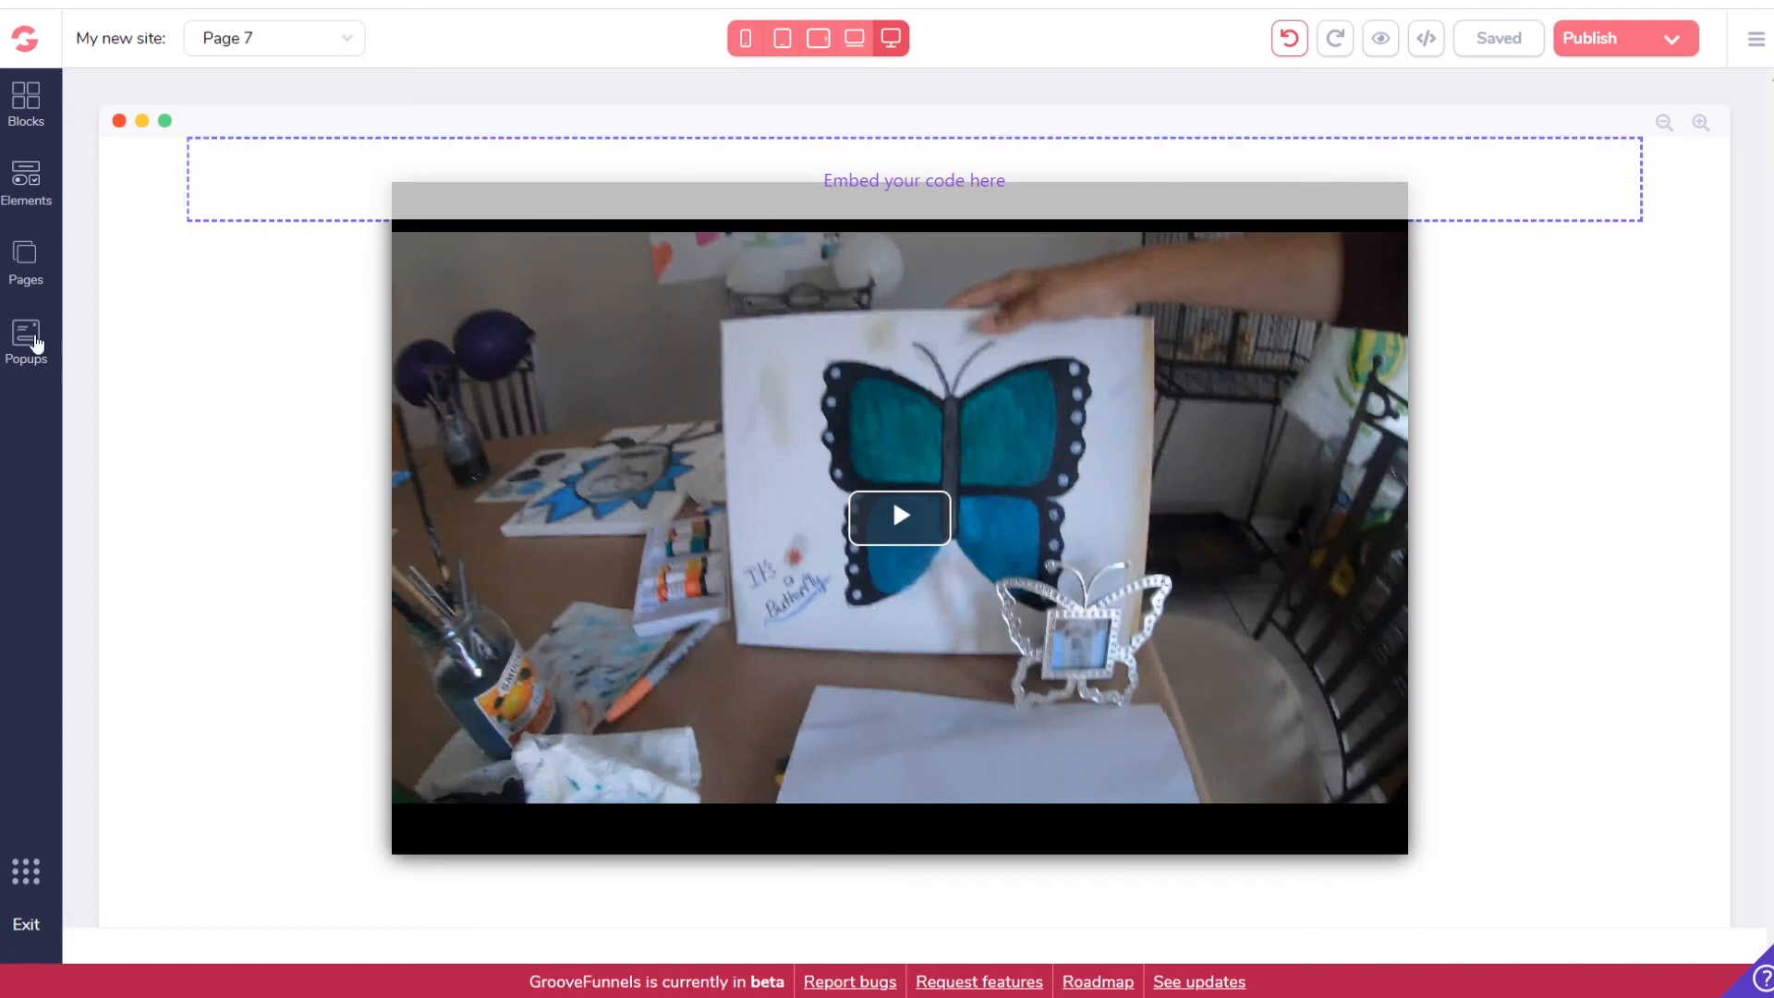
pyautogui.click(25, 177)
pyautogui.scroll(-20, 183, 621)
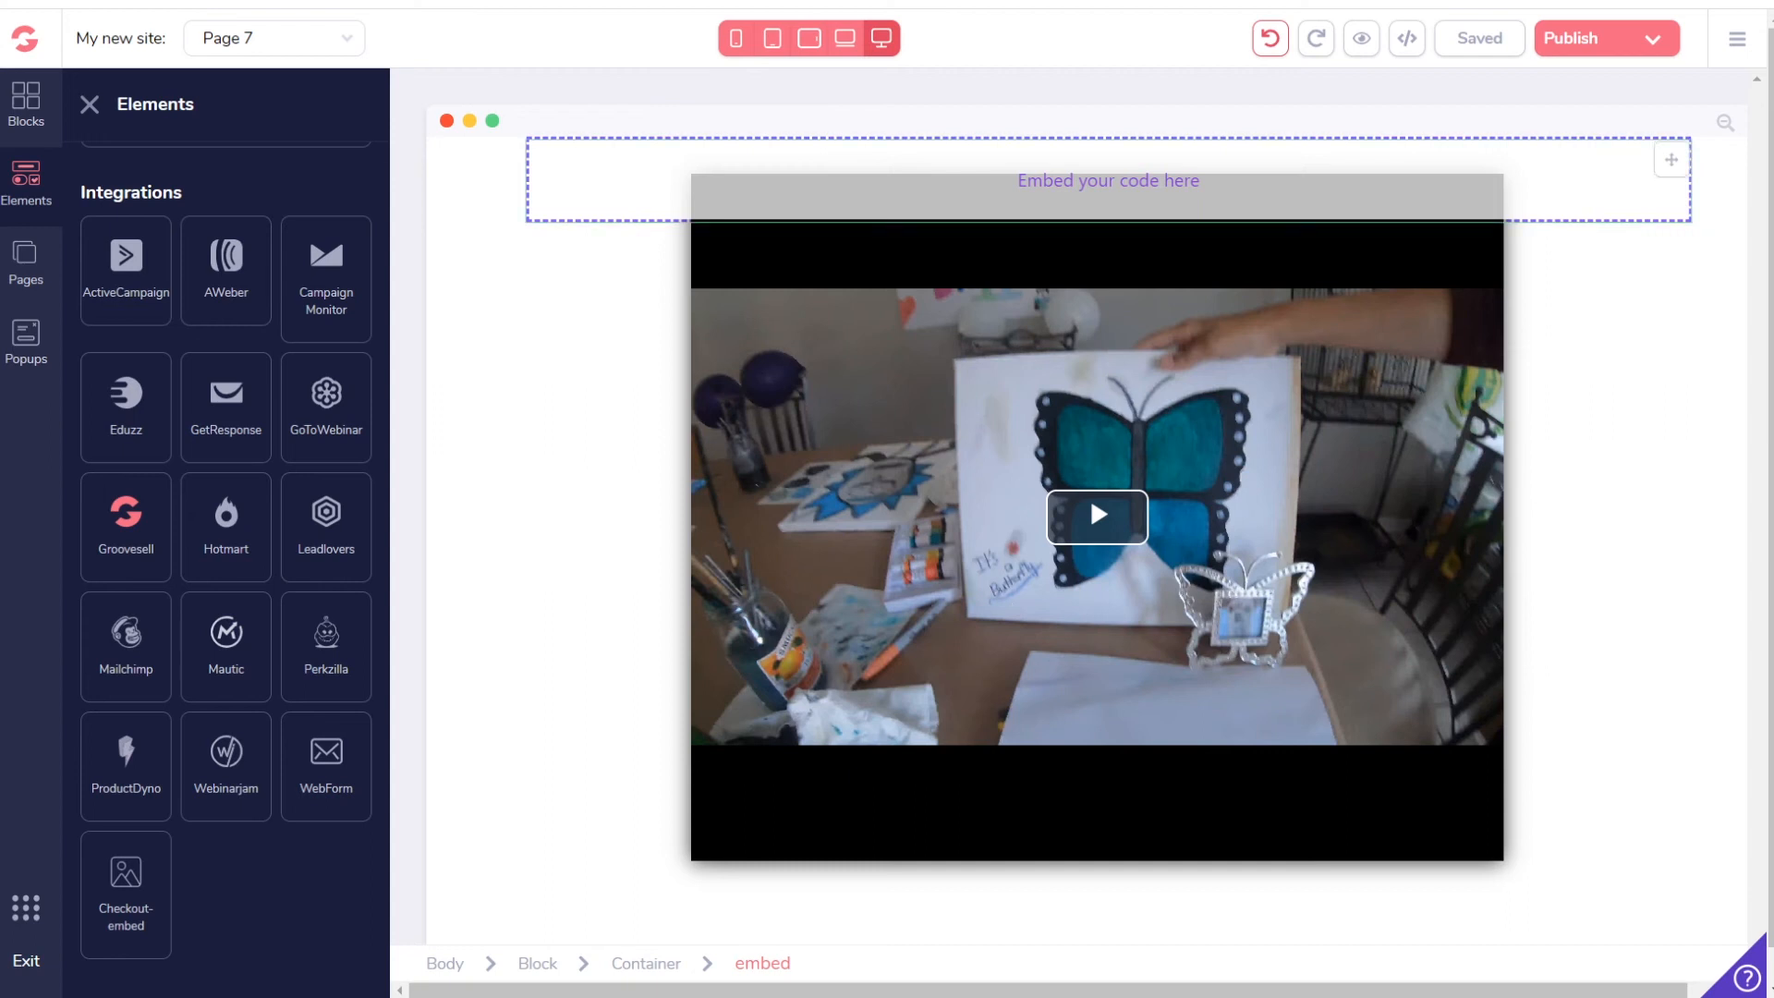
pyautogui.click(31, 919)
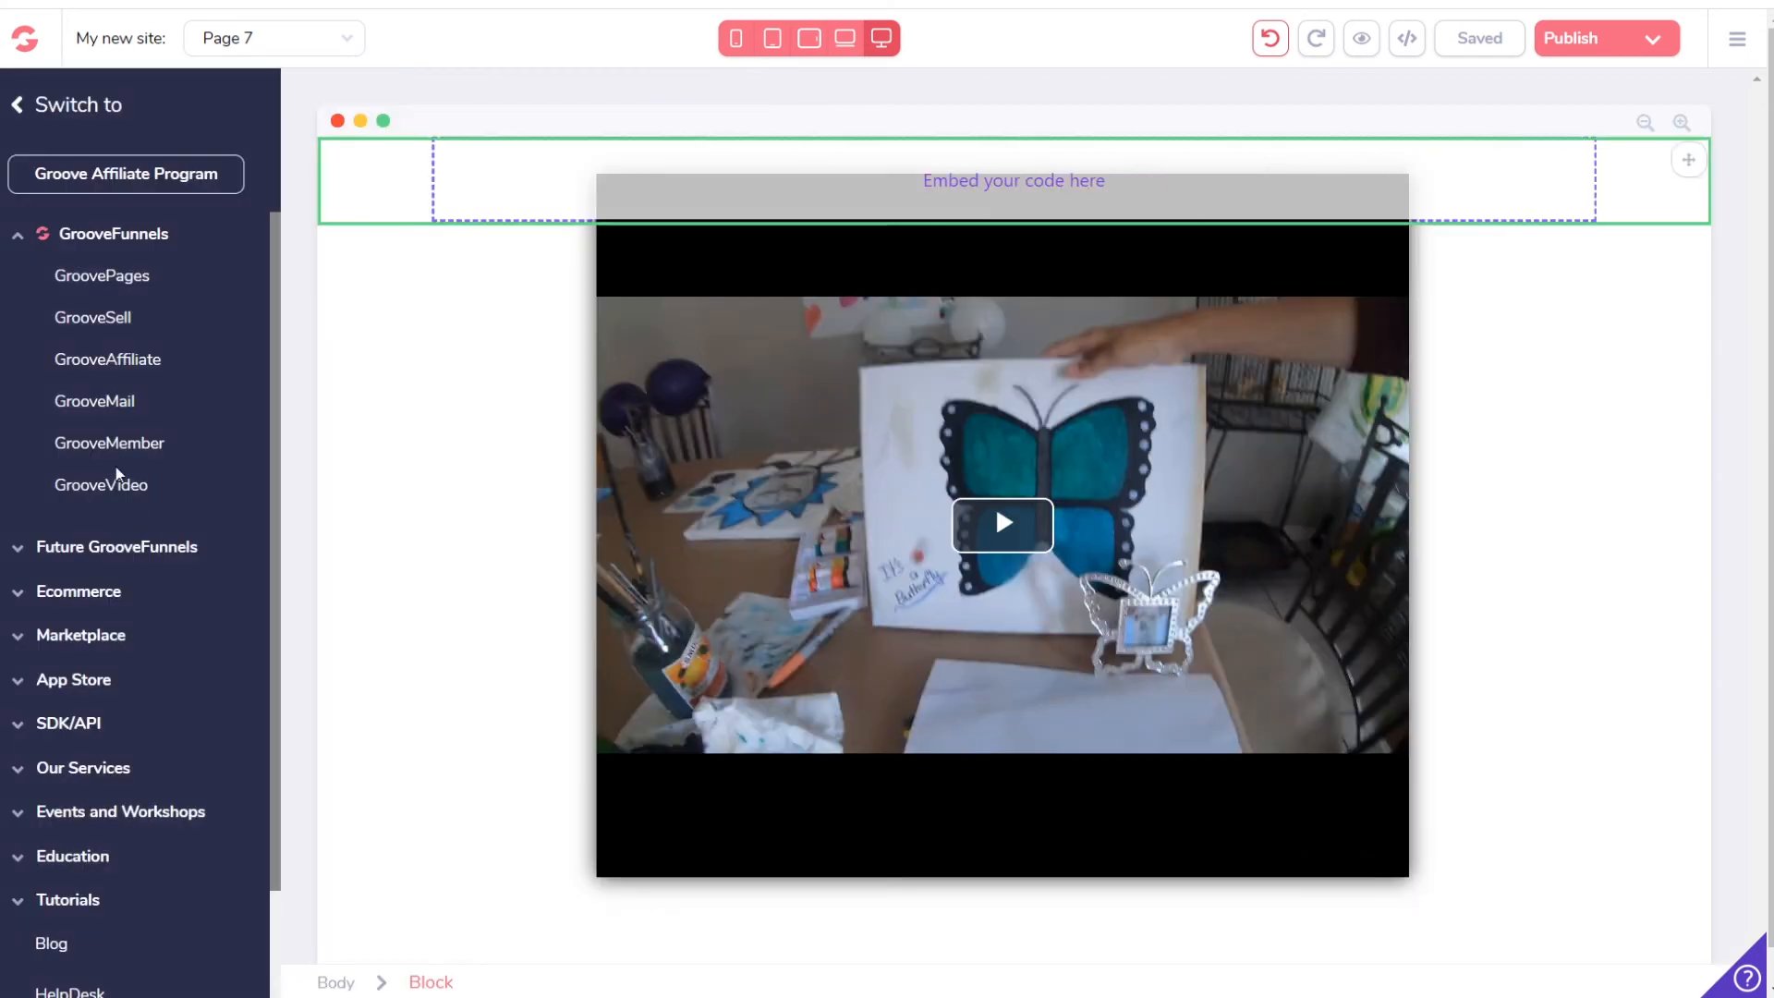
# Step: In GrooveVideo, edit Lens First Video and expand its Call To Action settings
pyautogui.click(109, 487)
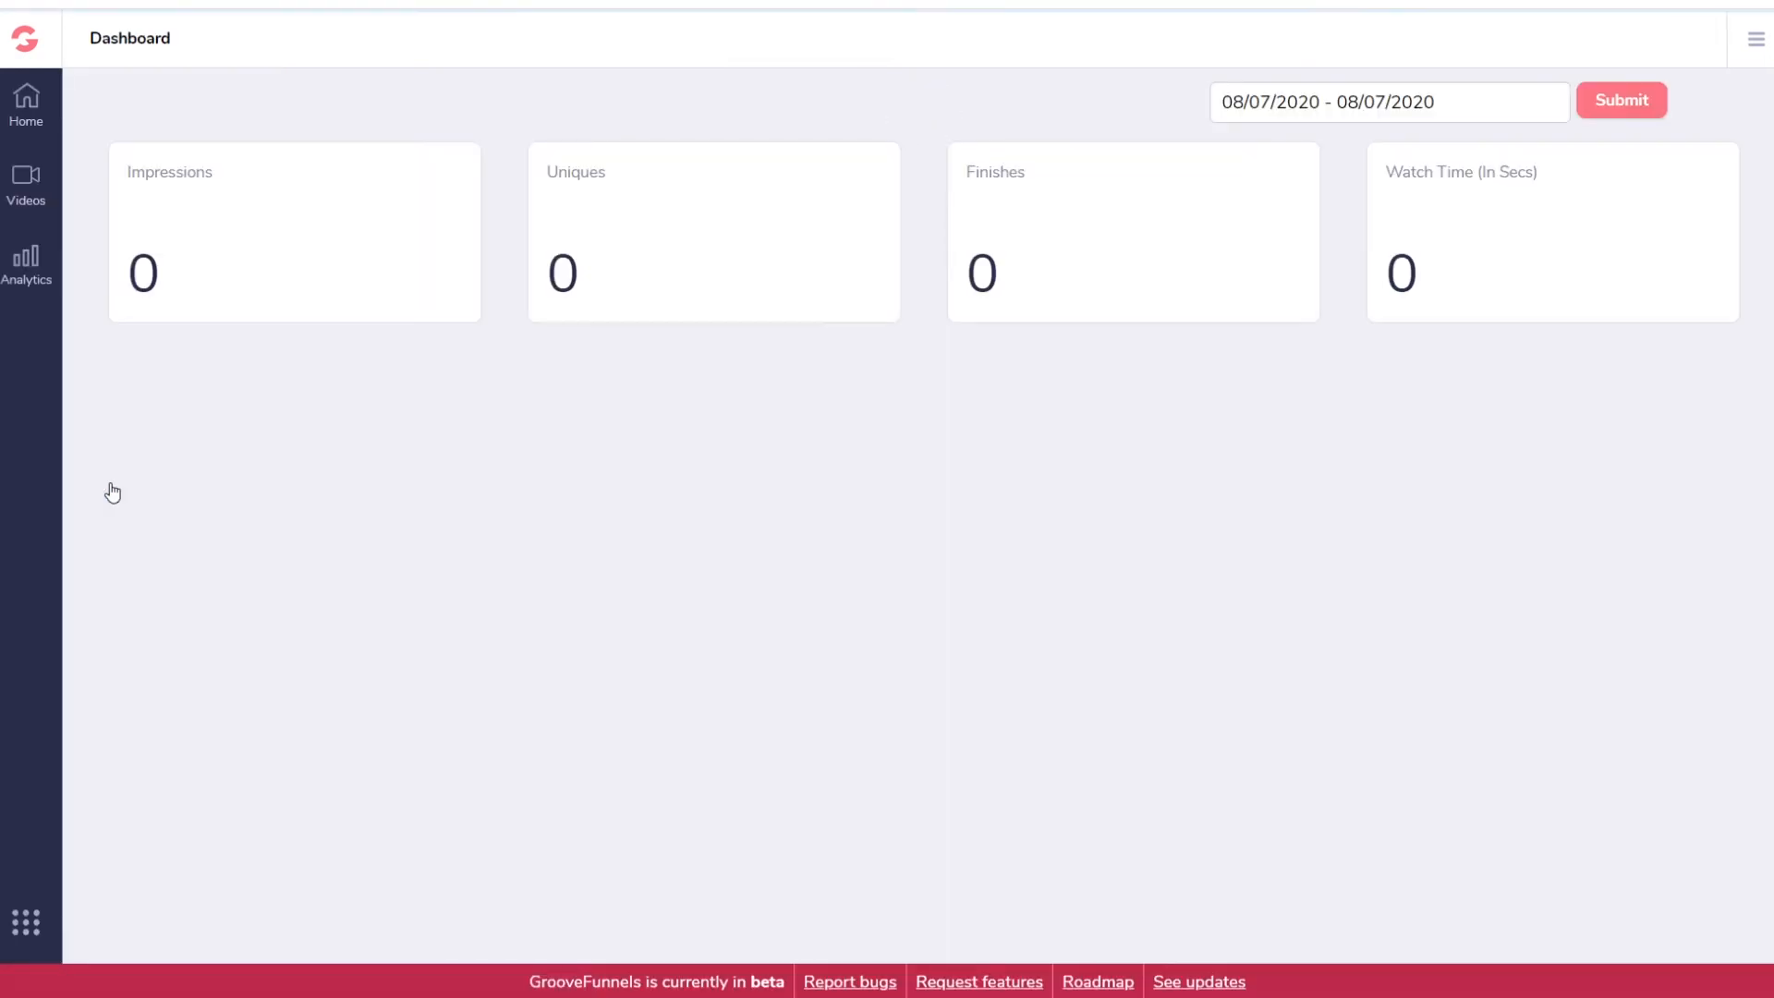
pyautogui.click(26, 183)
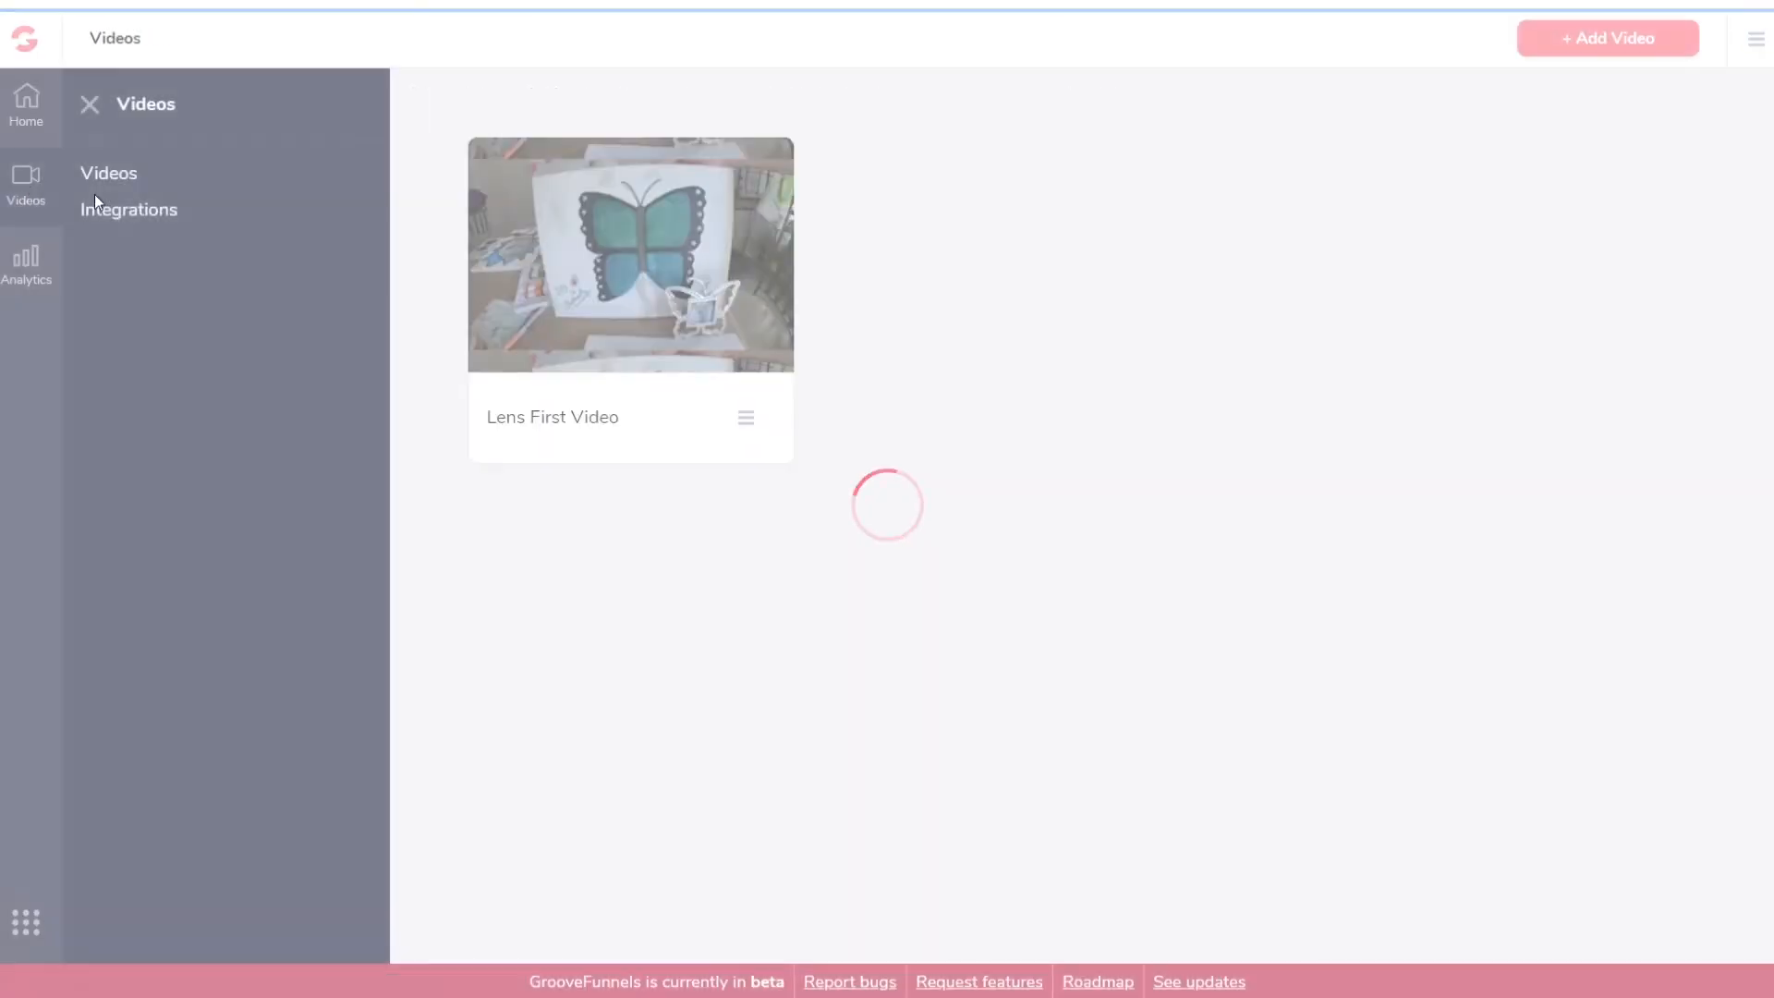
pyautogui.click(750, 423)
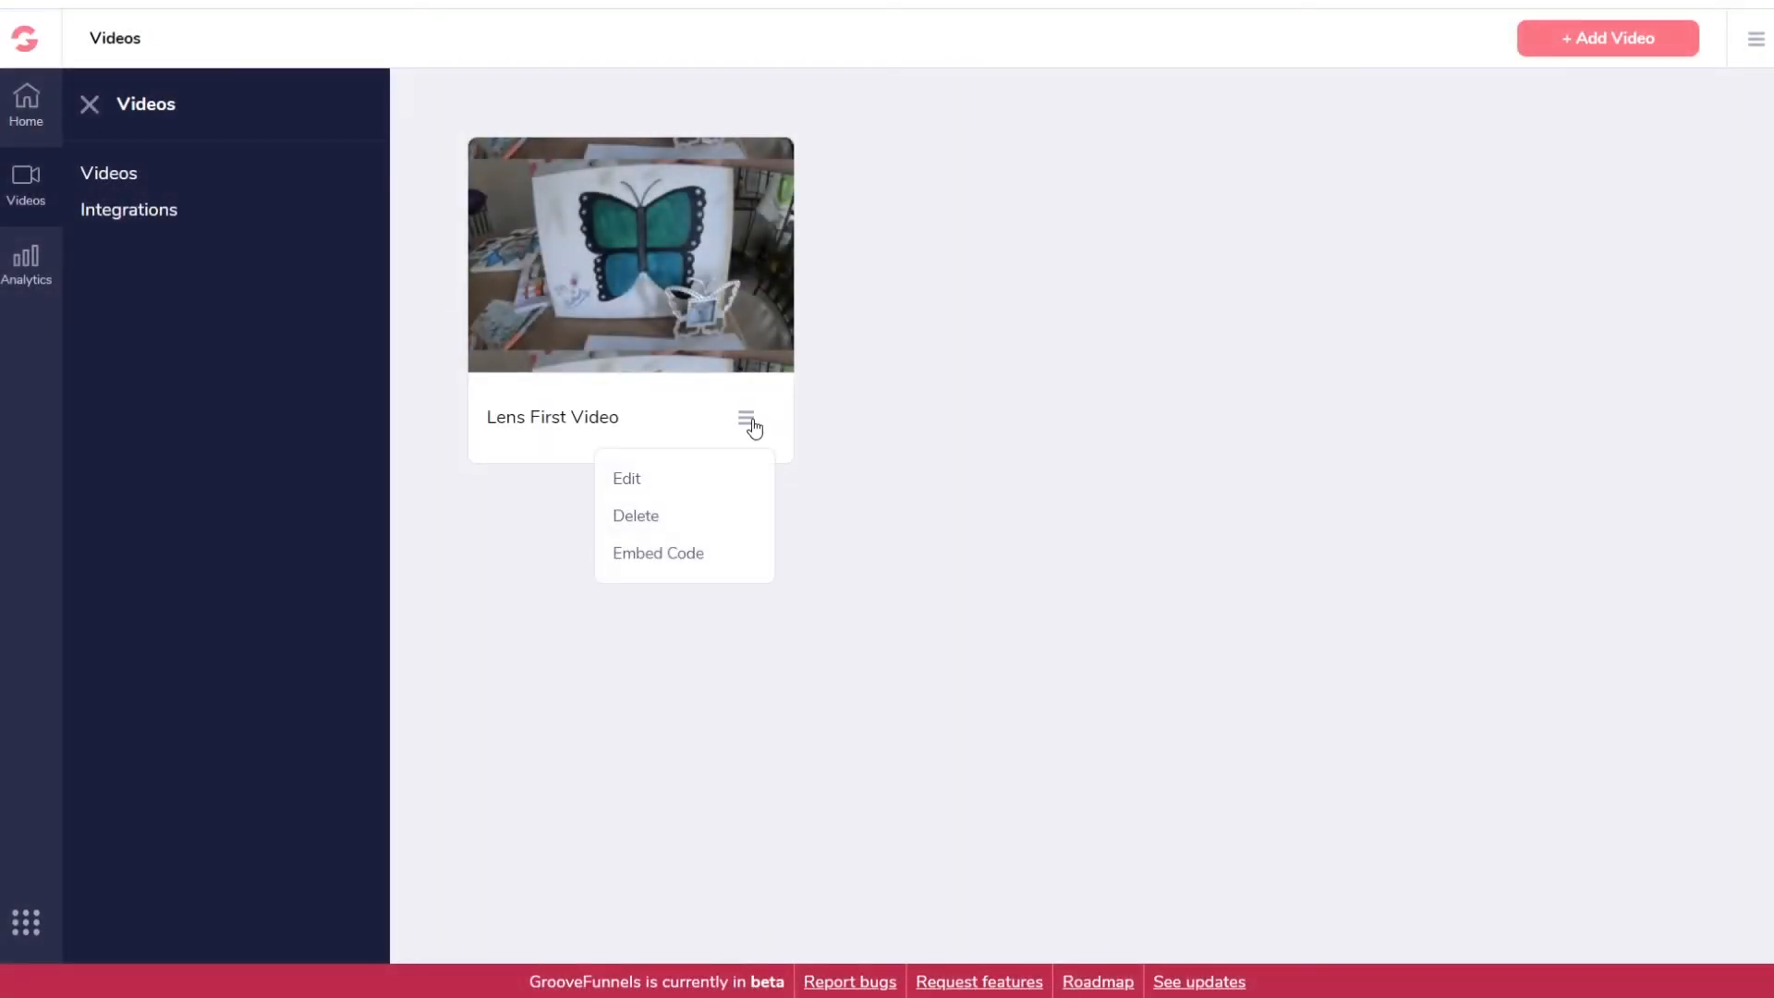
pyautogui.click(630, 479)
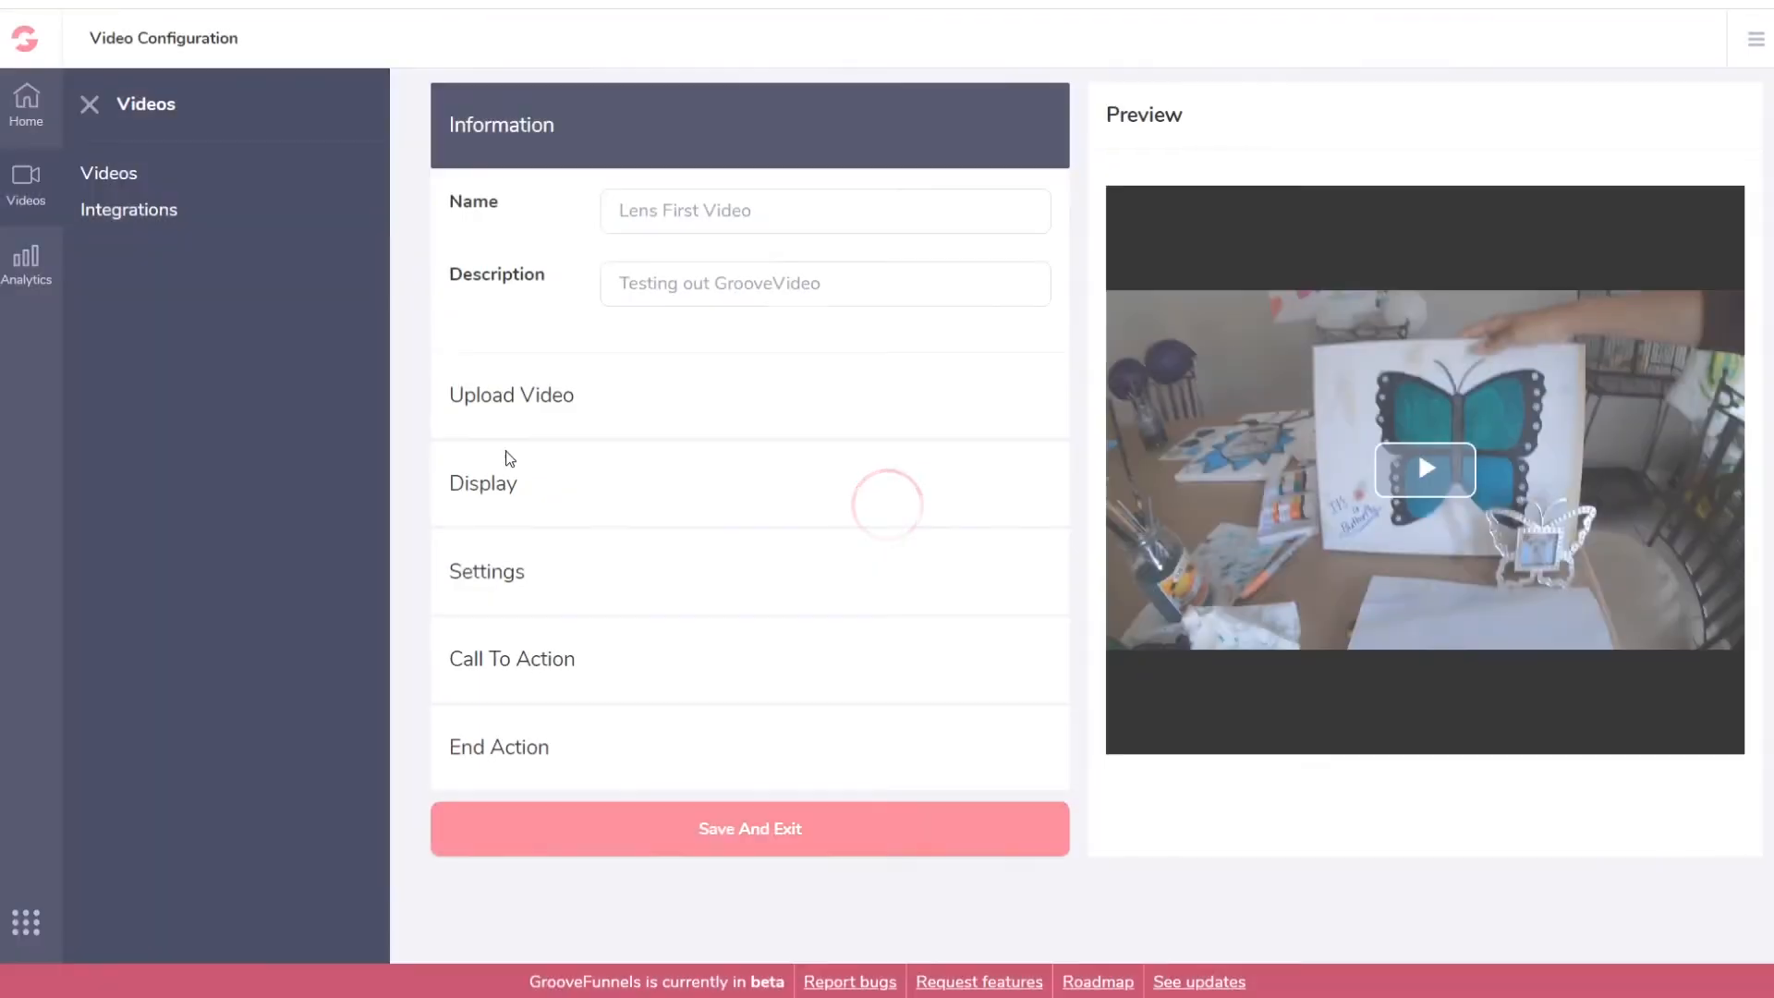
pyautogui.click(551, 663)
pyautogui.scroll(-3, 637, 627)
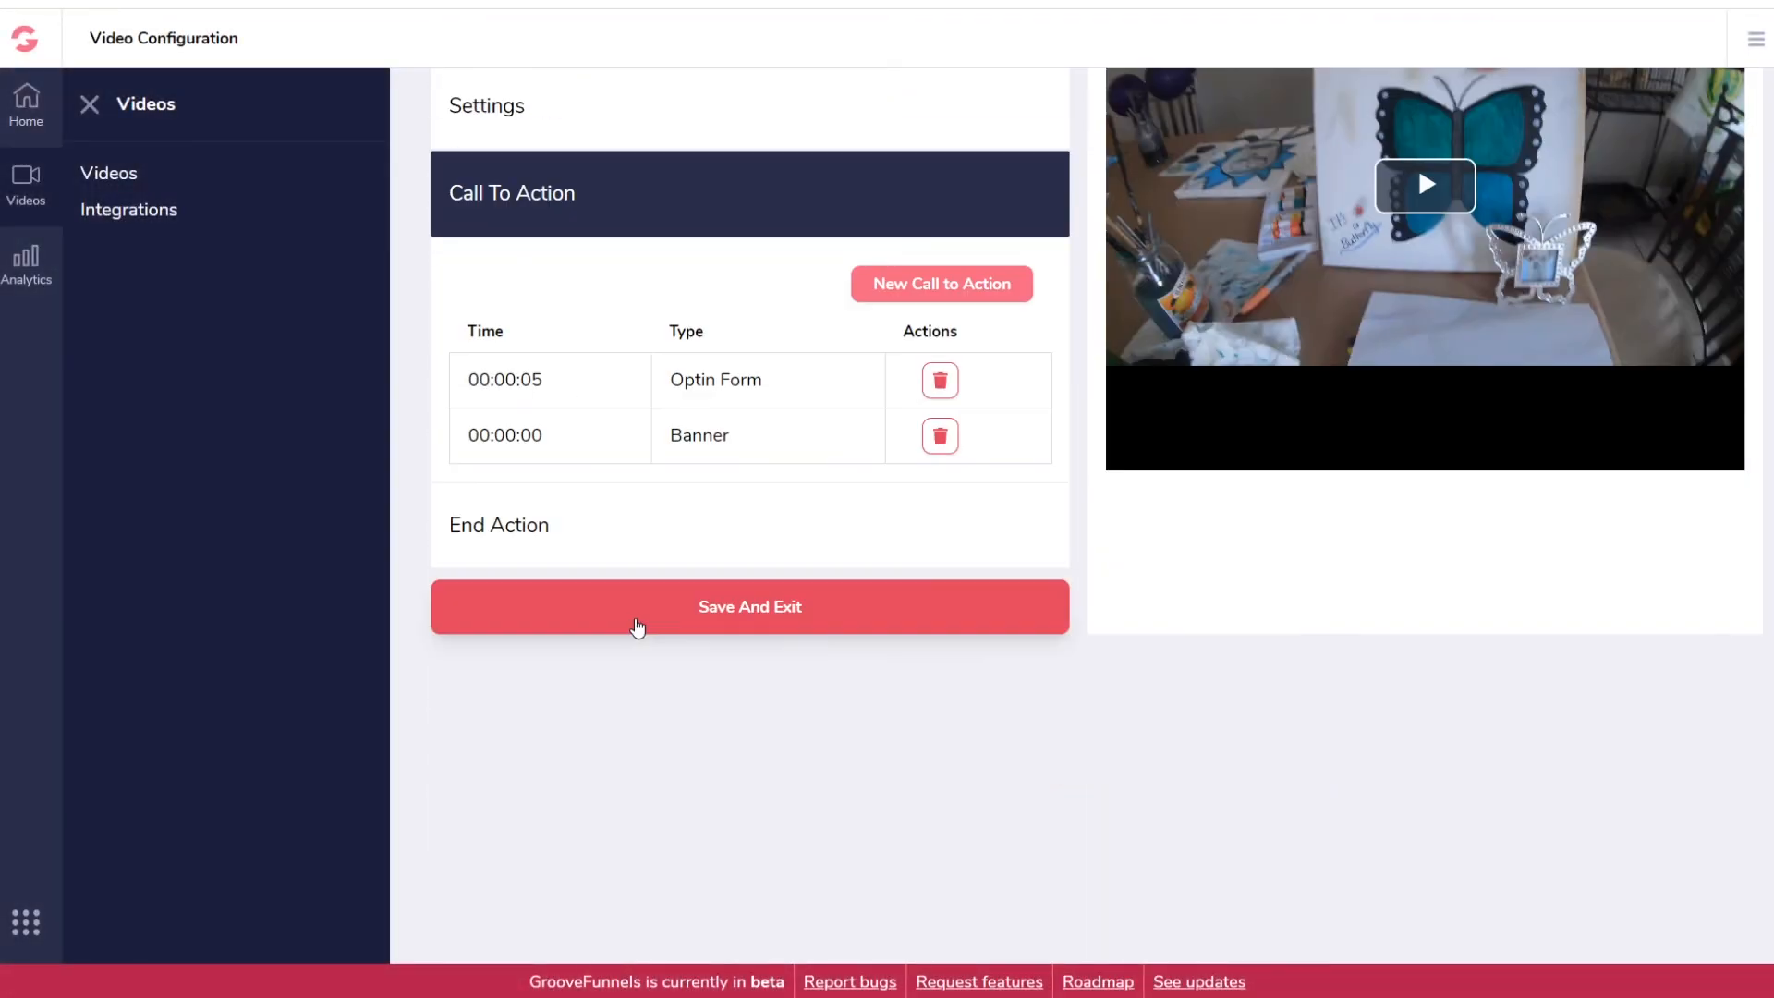
pyautogui.scroll(3, 712, 582)
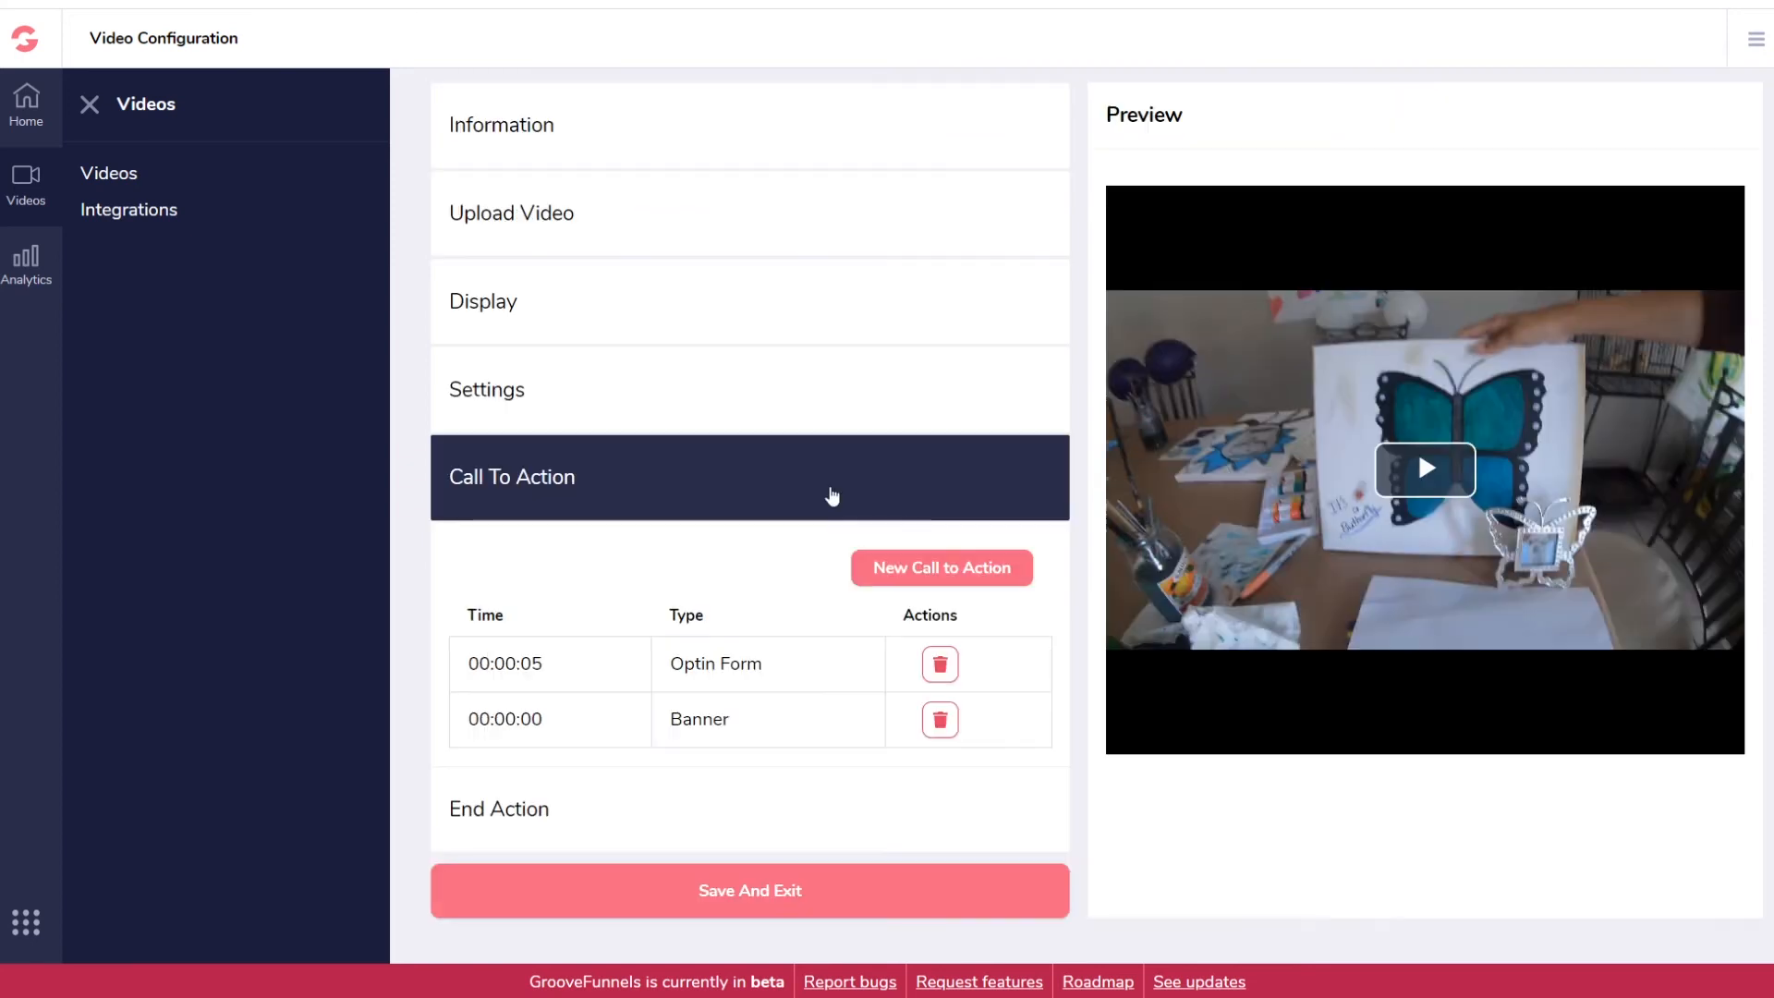
# Step: Review the Mailchimp eOnTheSide integration under My integrations without changes, then exit back
pyautogui.click(1756, 40)
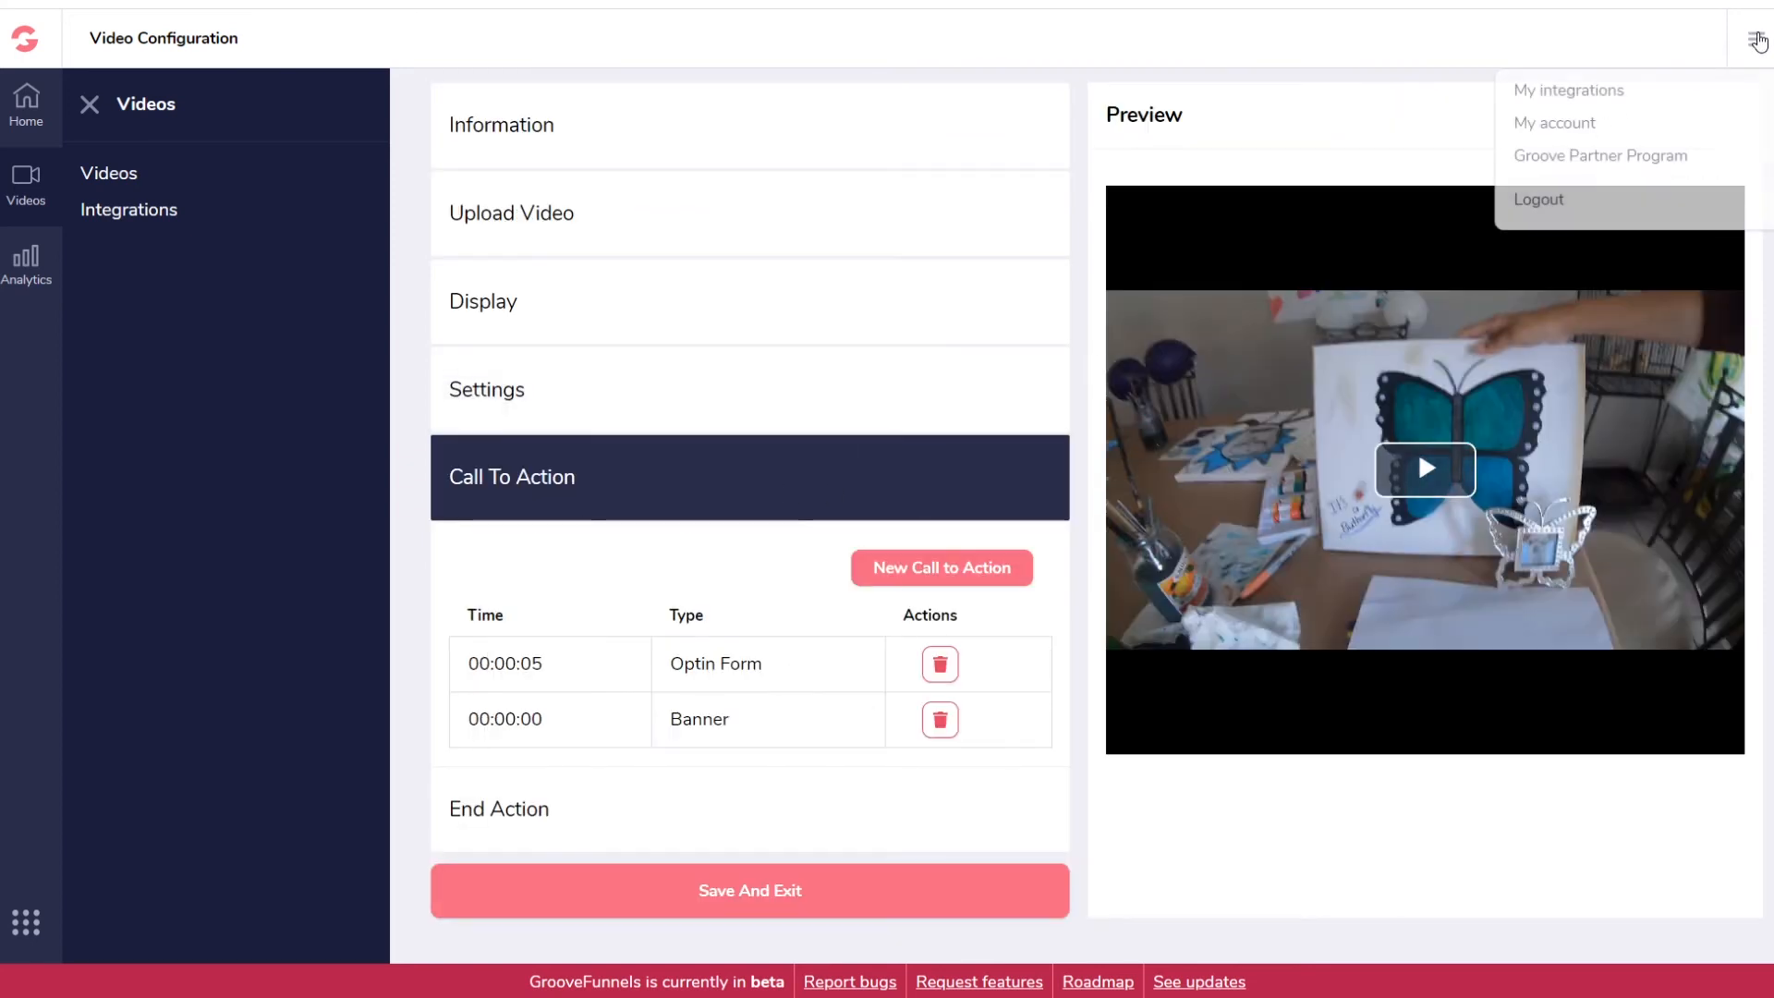
pyautogui.click(1564, 89)
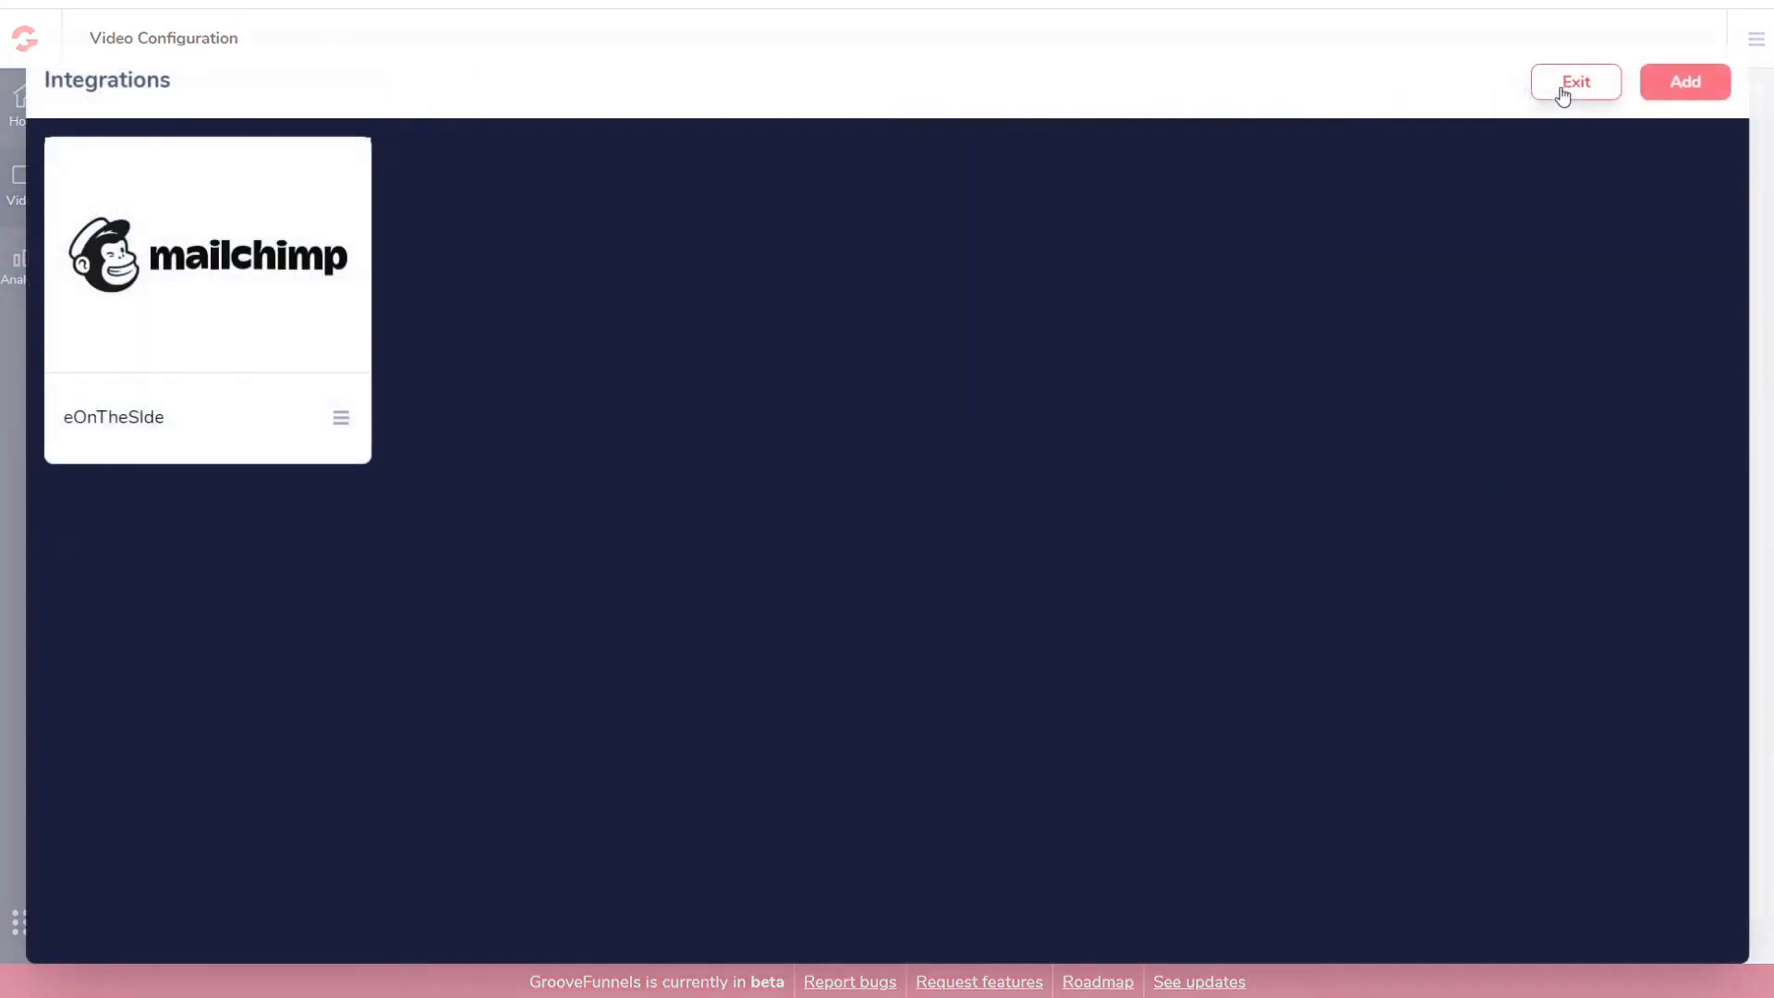
pyautogui.click(340, 420)
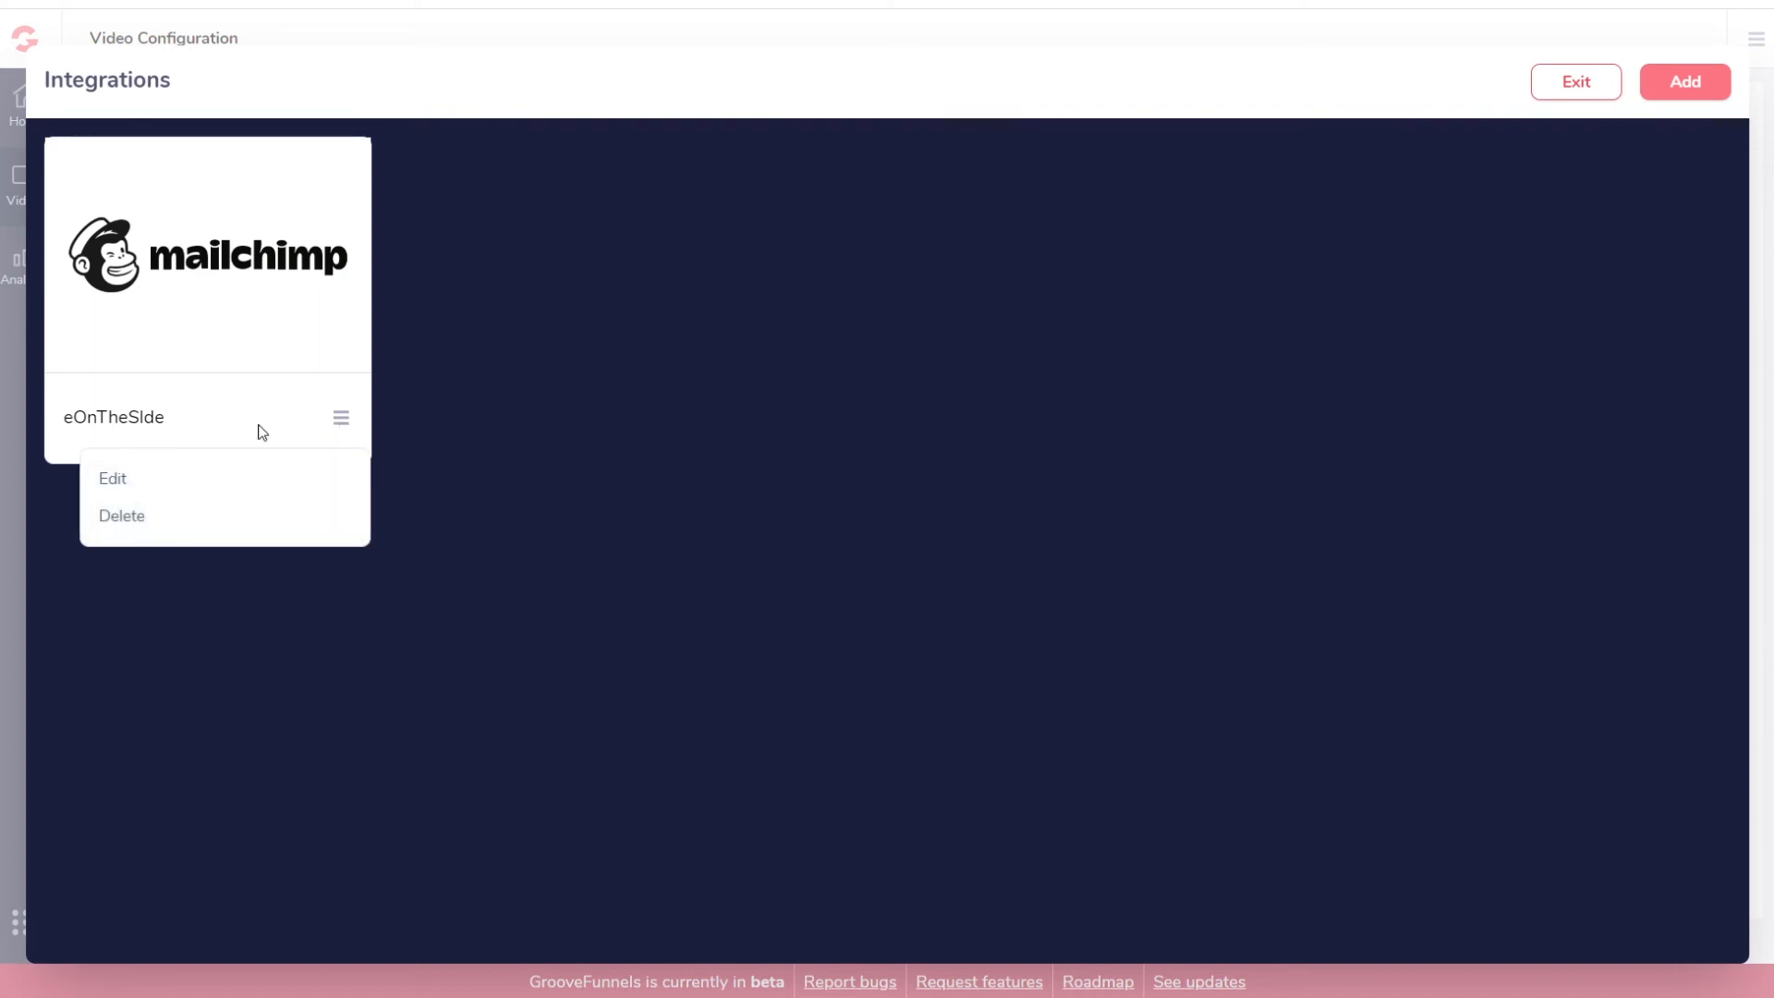
pyautogui.click(112, 478)
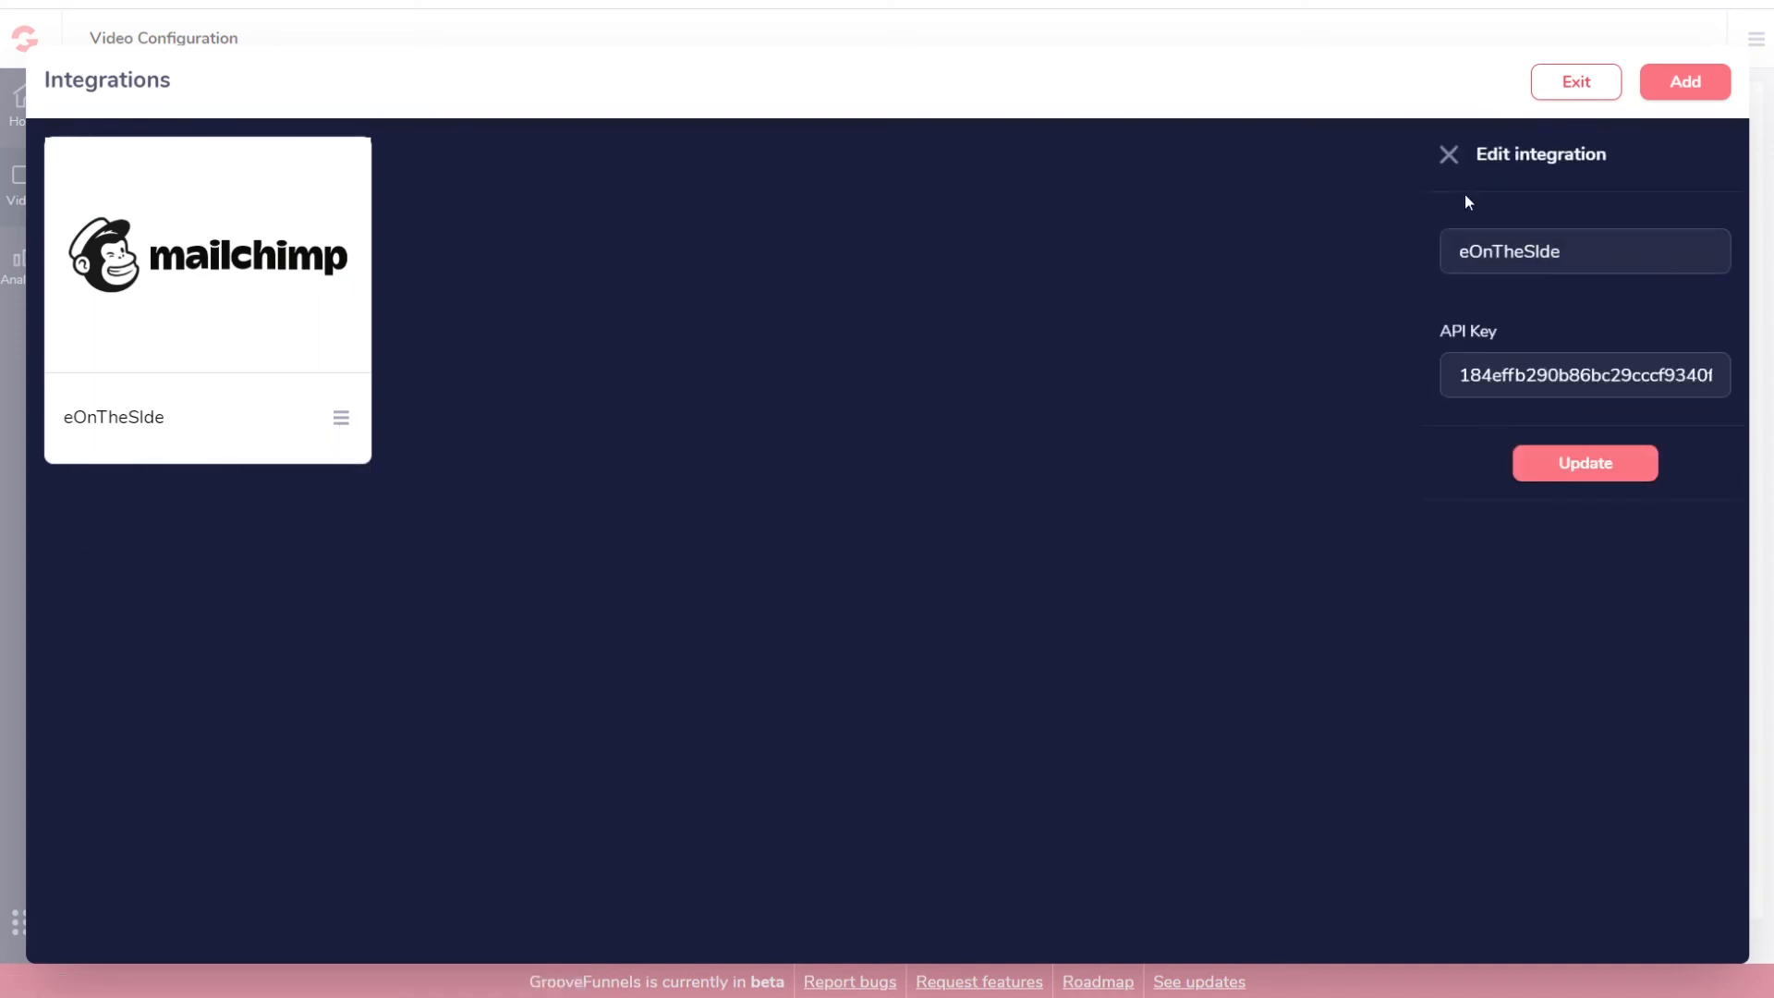
pyautogui.click(1578, 85)
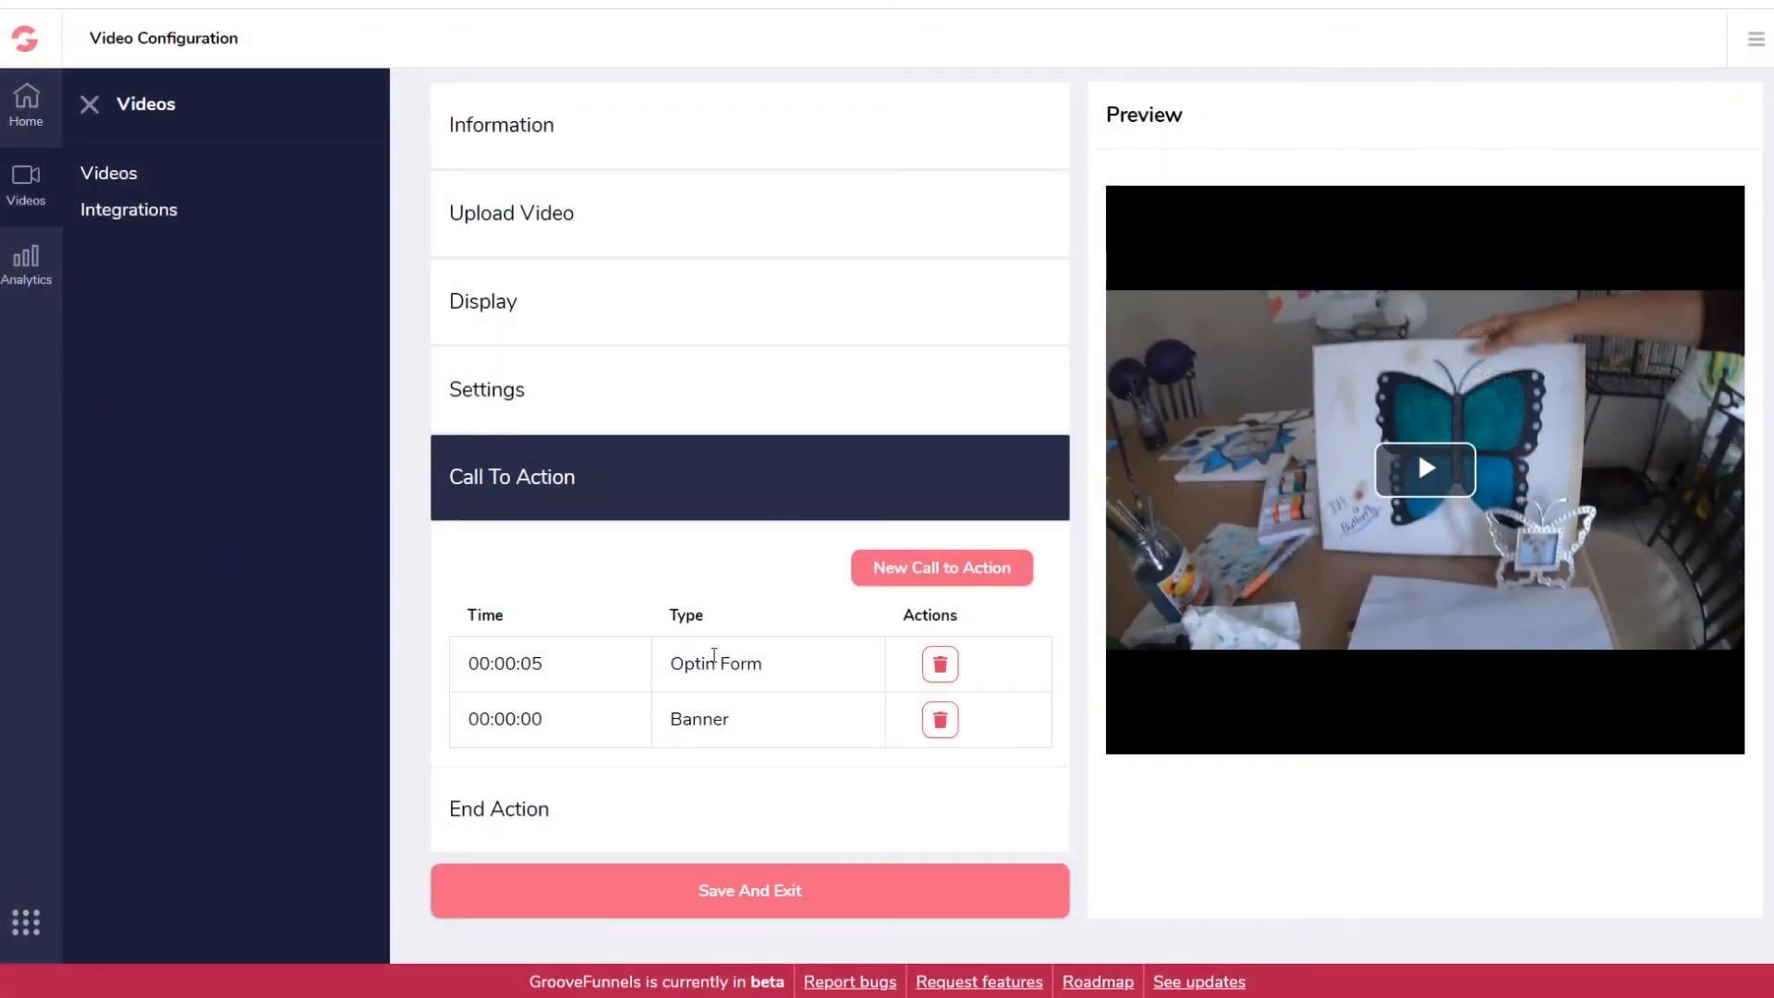
# Step: Scroll through Lens First Video's configuration, reviewing its Optin Form and Banner calls to action
pyautogui.scroll(-2, 781, 901)
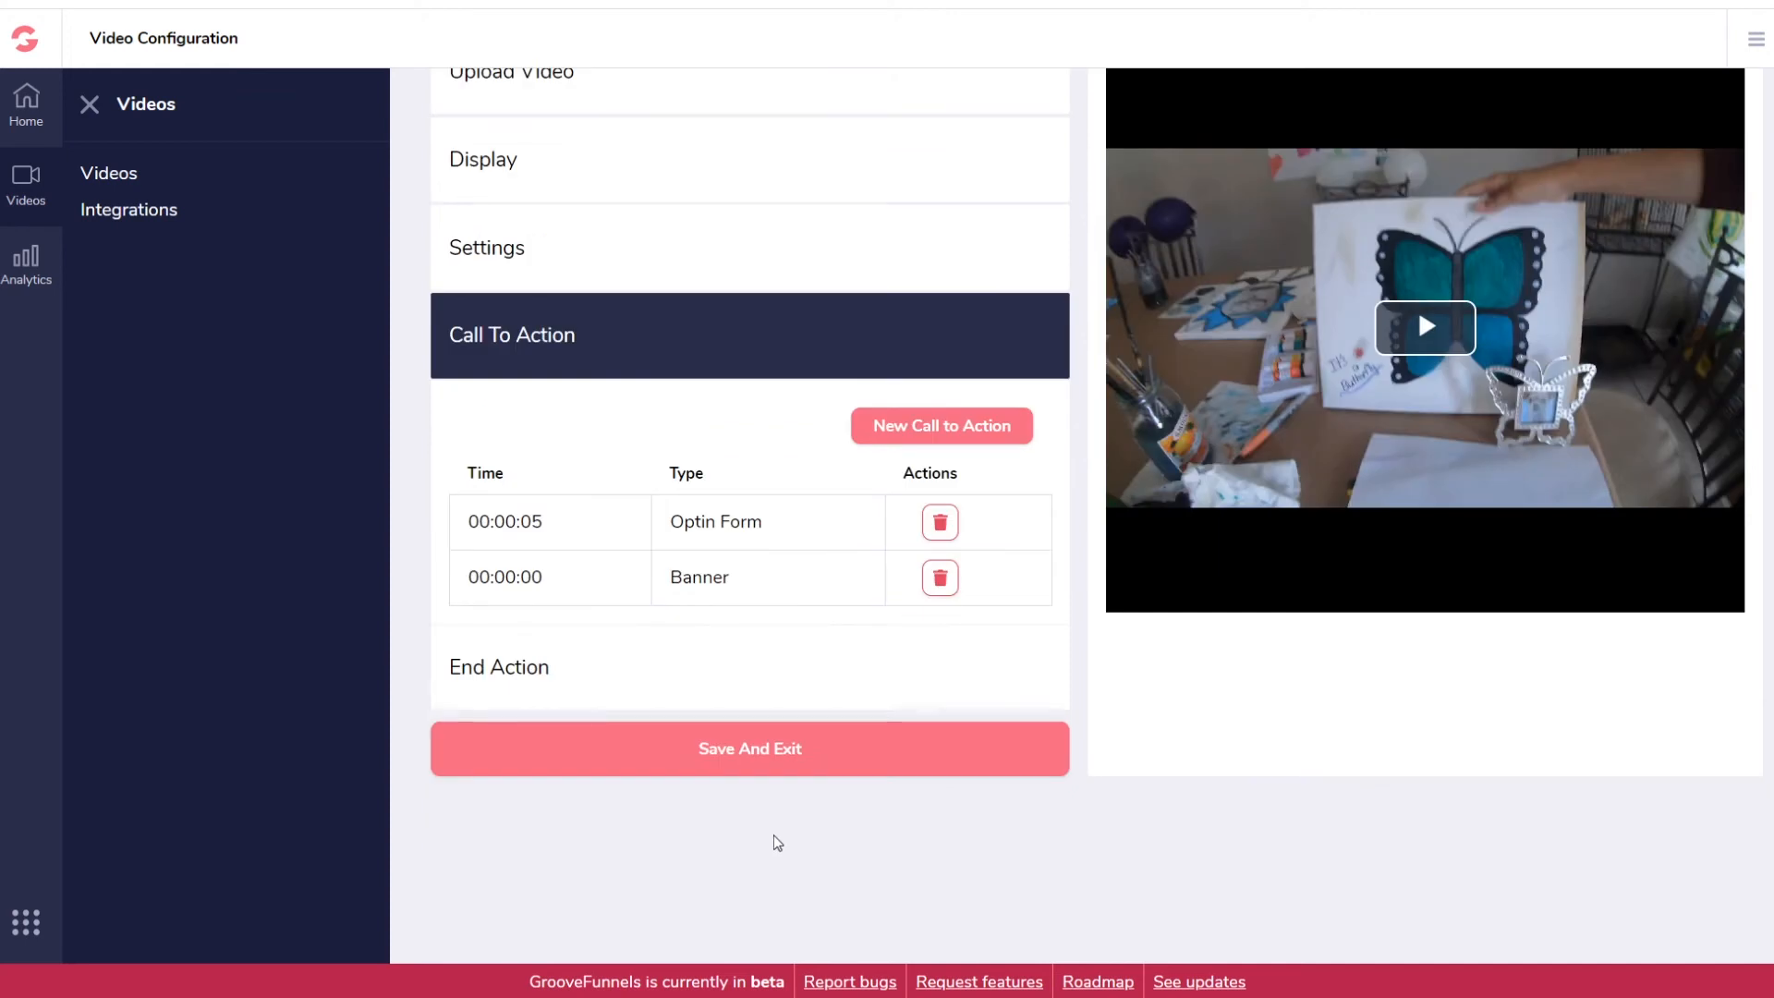
pyautogui.scroll(2, 772, 839)
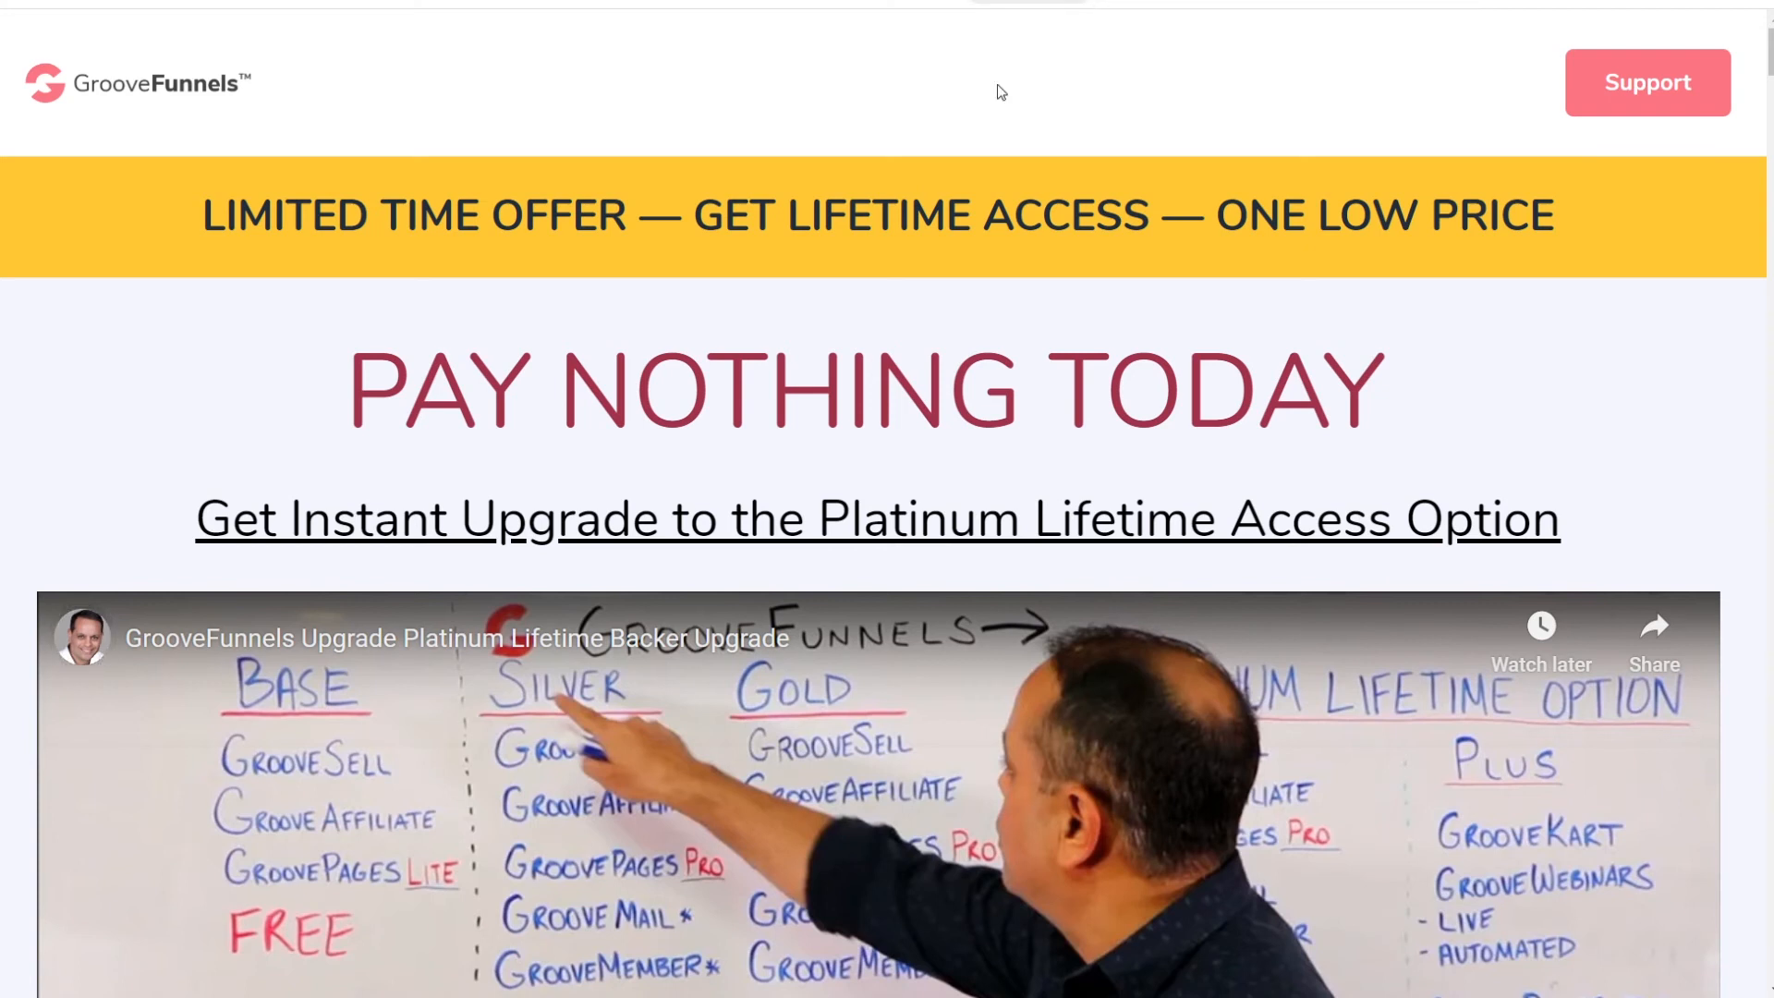
# Step: Scan the upgrade page's product list, highlighting the extra Gold apps and GrooveWebinars features missing from Gold
pyautogui.scroll(-2, 1110, 417)
pyautogui.scroll(-20, 1110, 416)
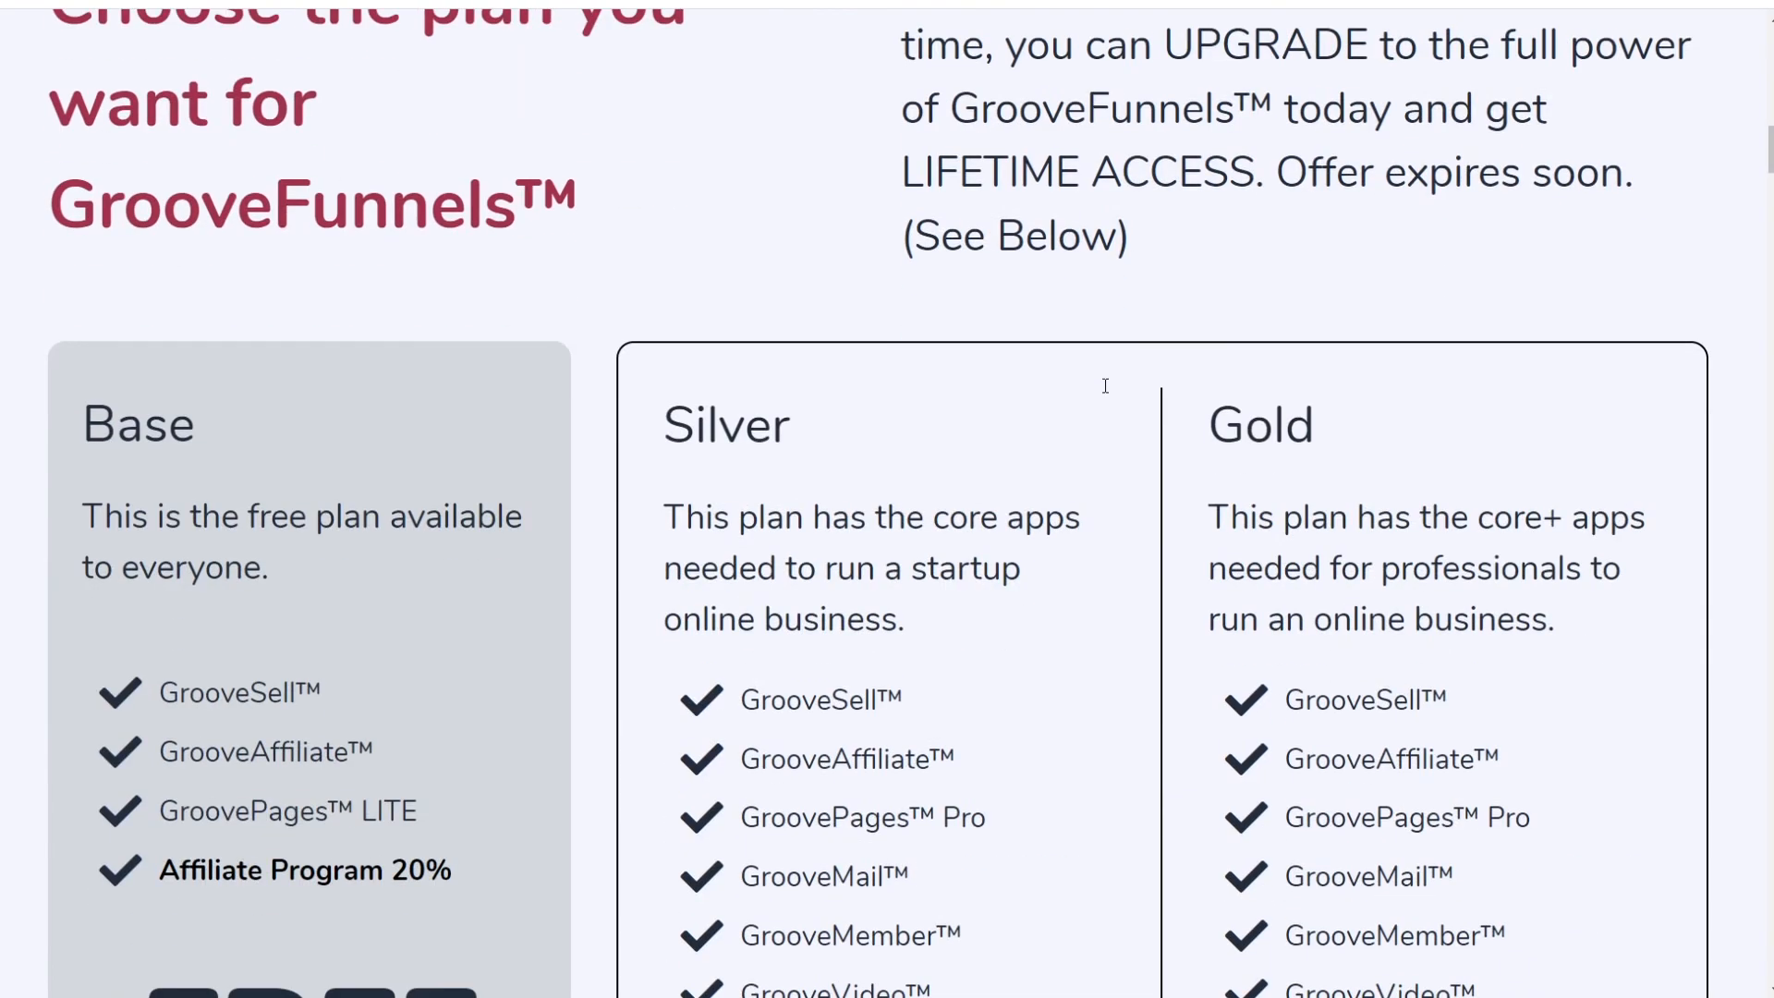
pyautogui.scroll(3, 297, 357)
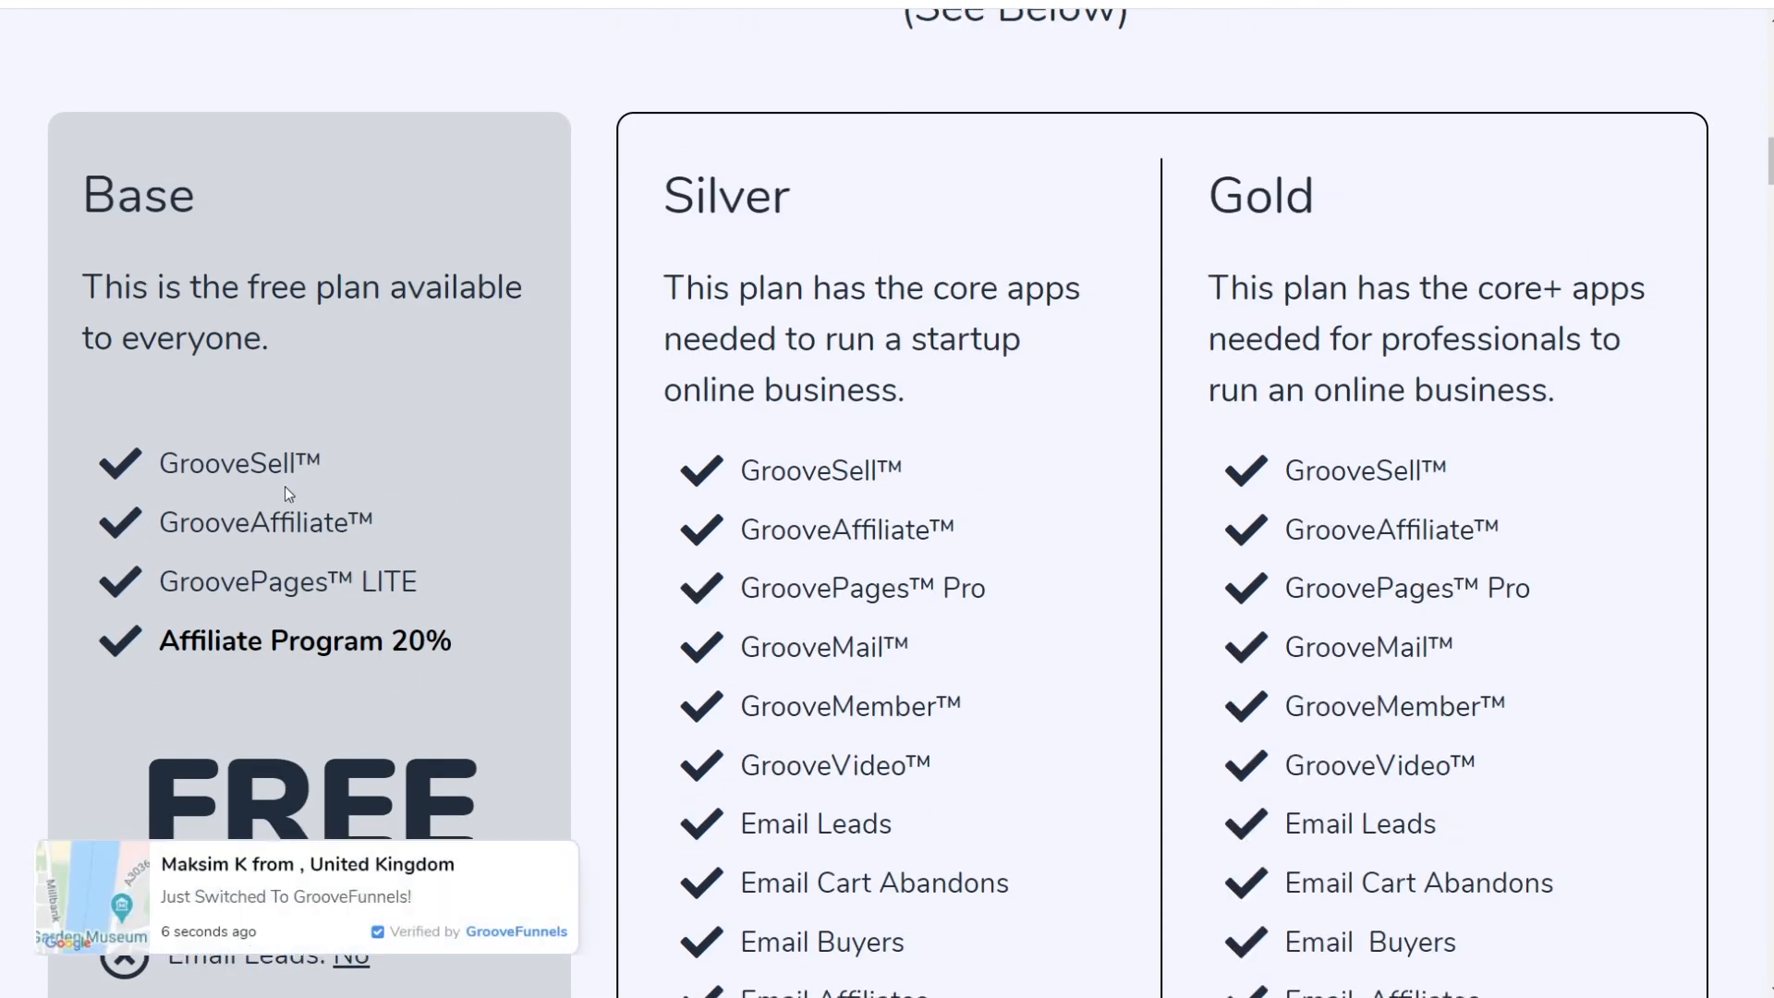
pyautogui.scroll(-15, 286, 485)
pyautogui.scroll(-8, 577, 442)
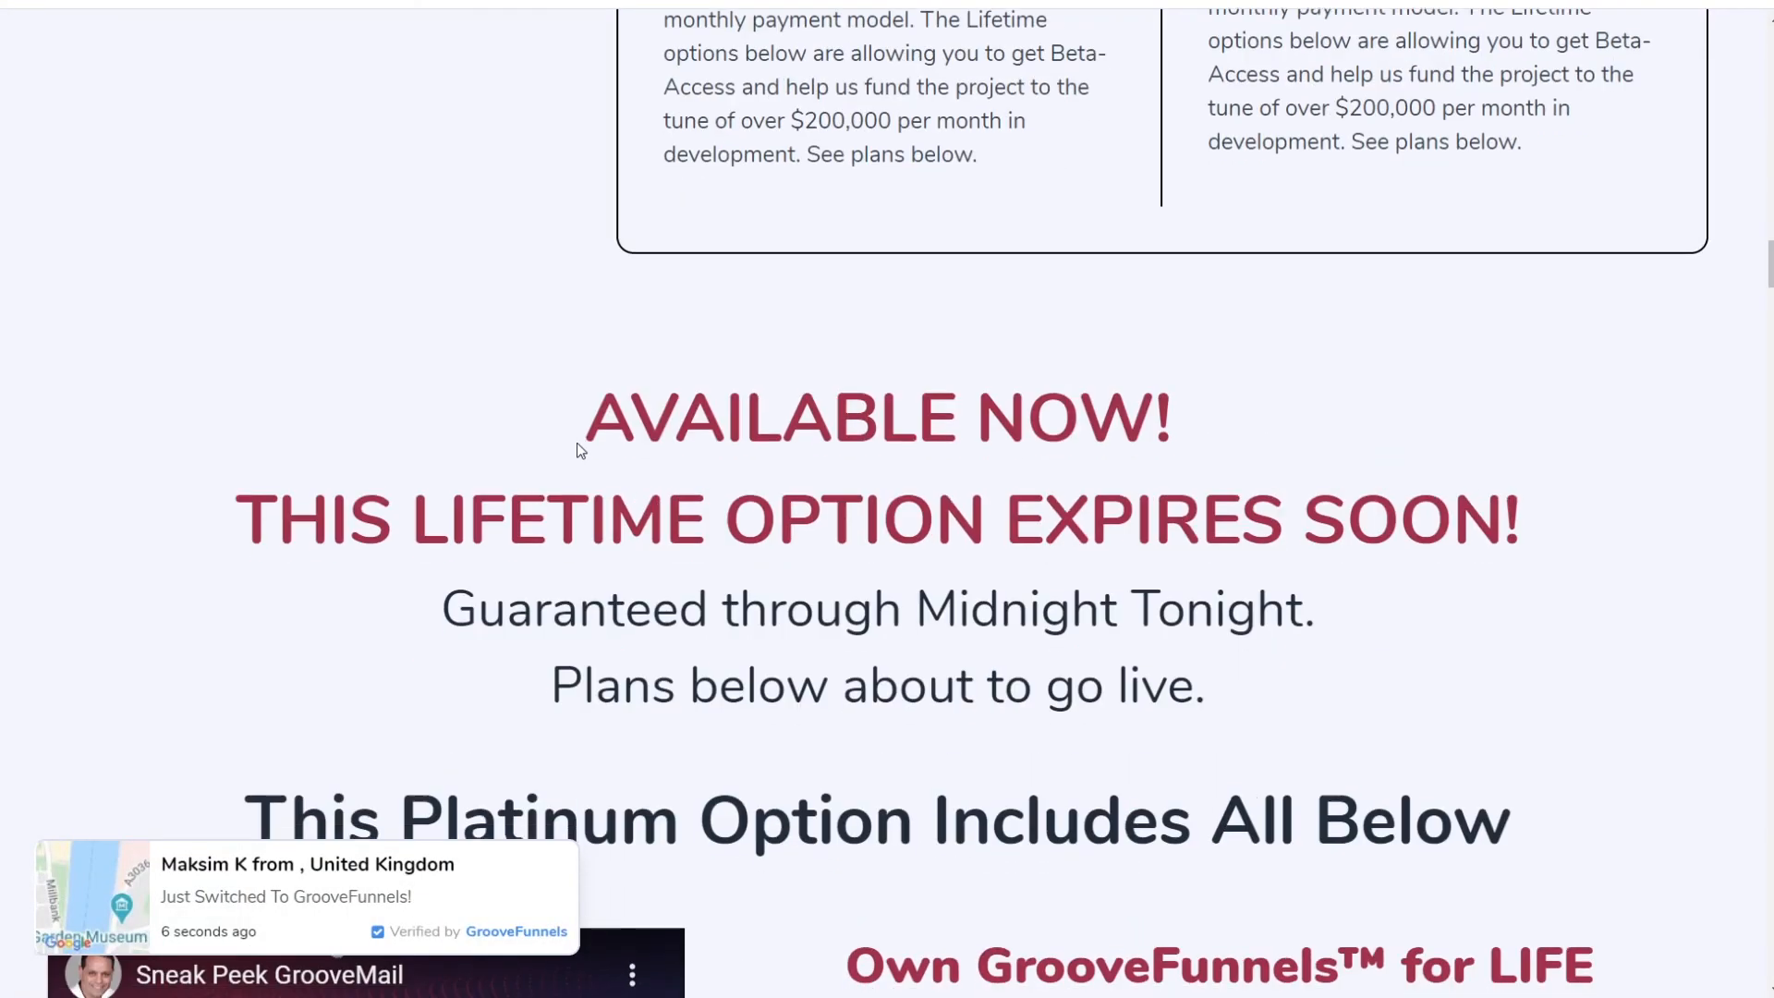
pyautogui.scroll(20, 1338, 416)
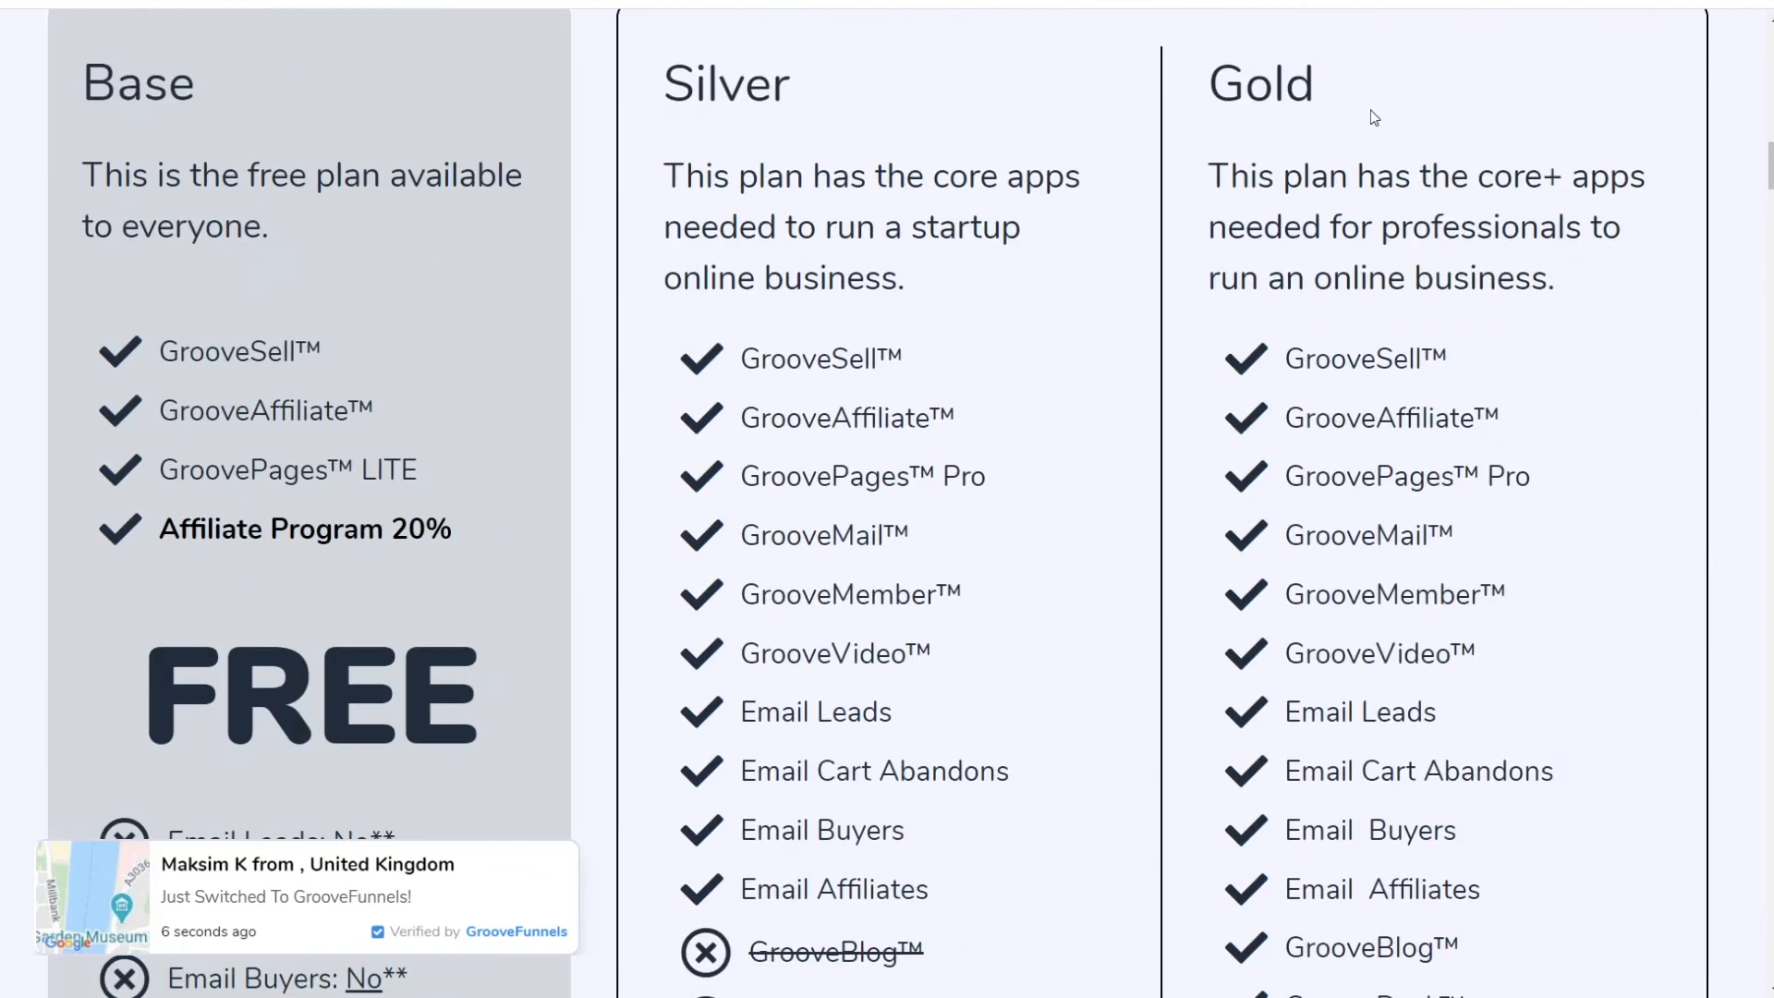
pyautogui.scroll(-9, 1536, 475)
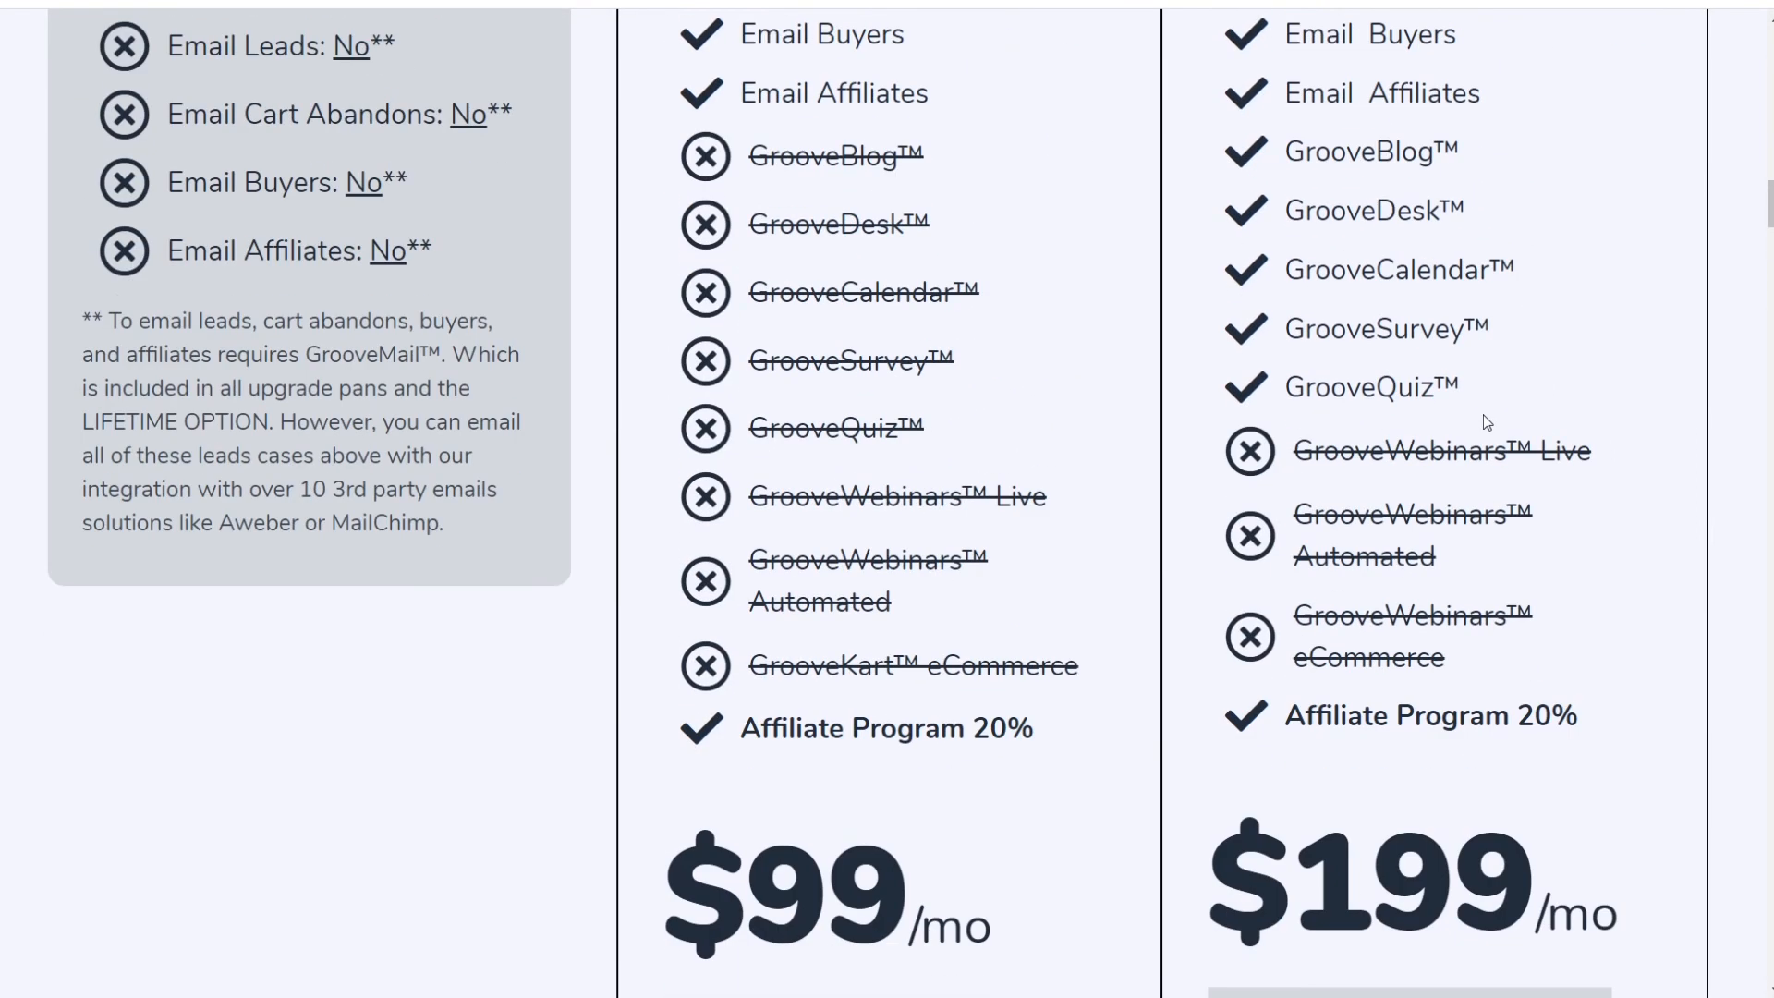
pyautogui.scroll(9, 1545, 459)
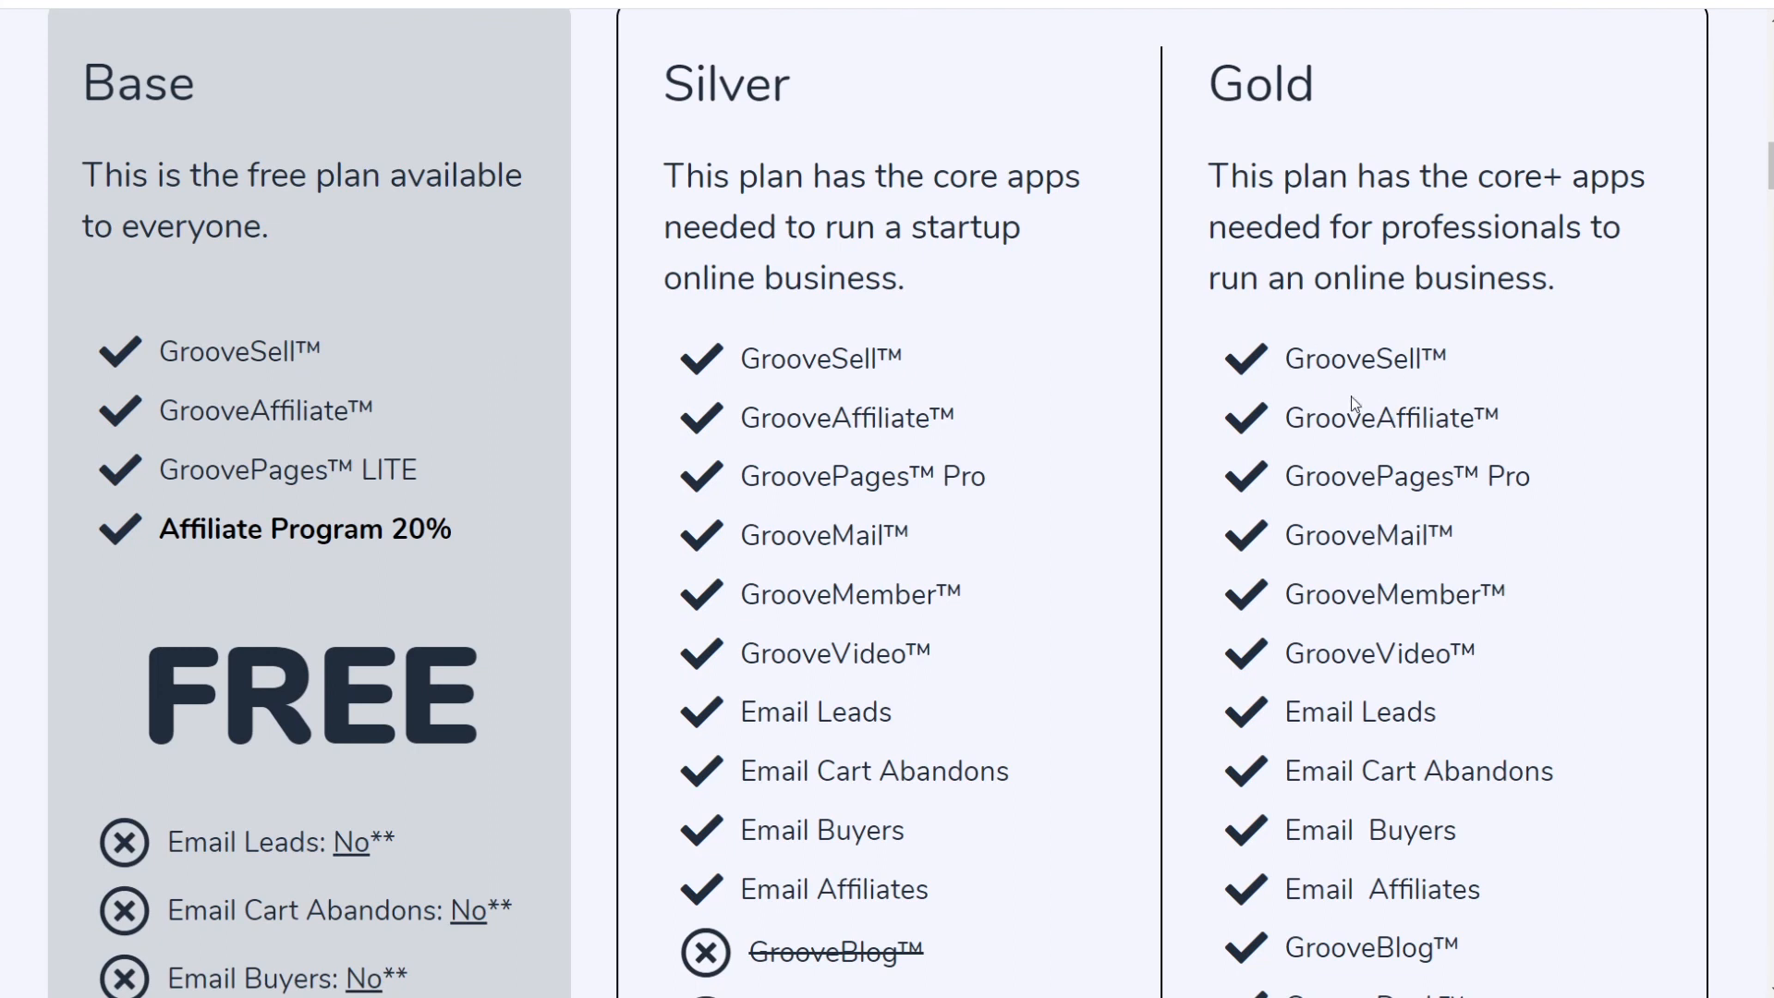
pyautogui.scroll(-6, 1377, 568)
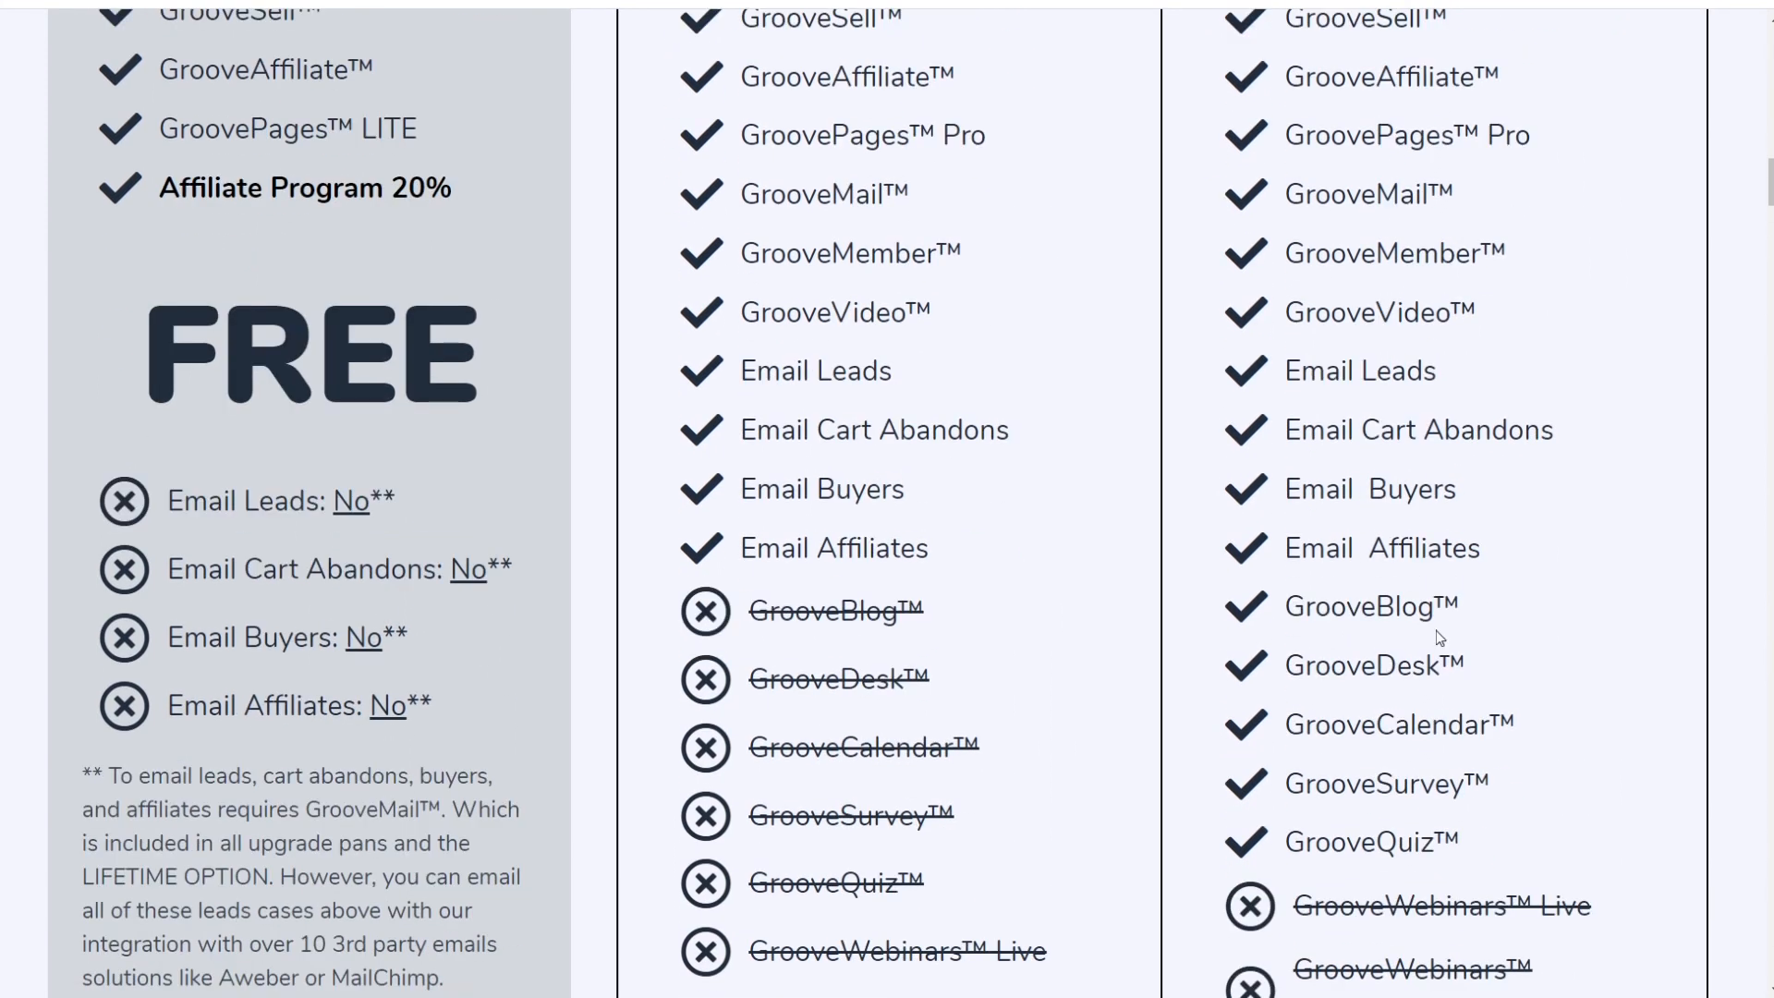
pyautogui.moveTo(1331, 439); pyautogui.dragTo(1411, 499)
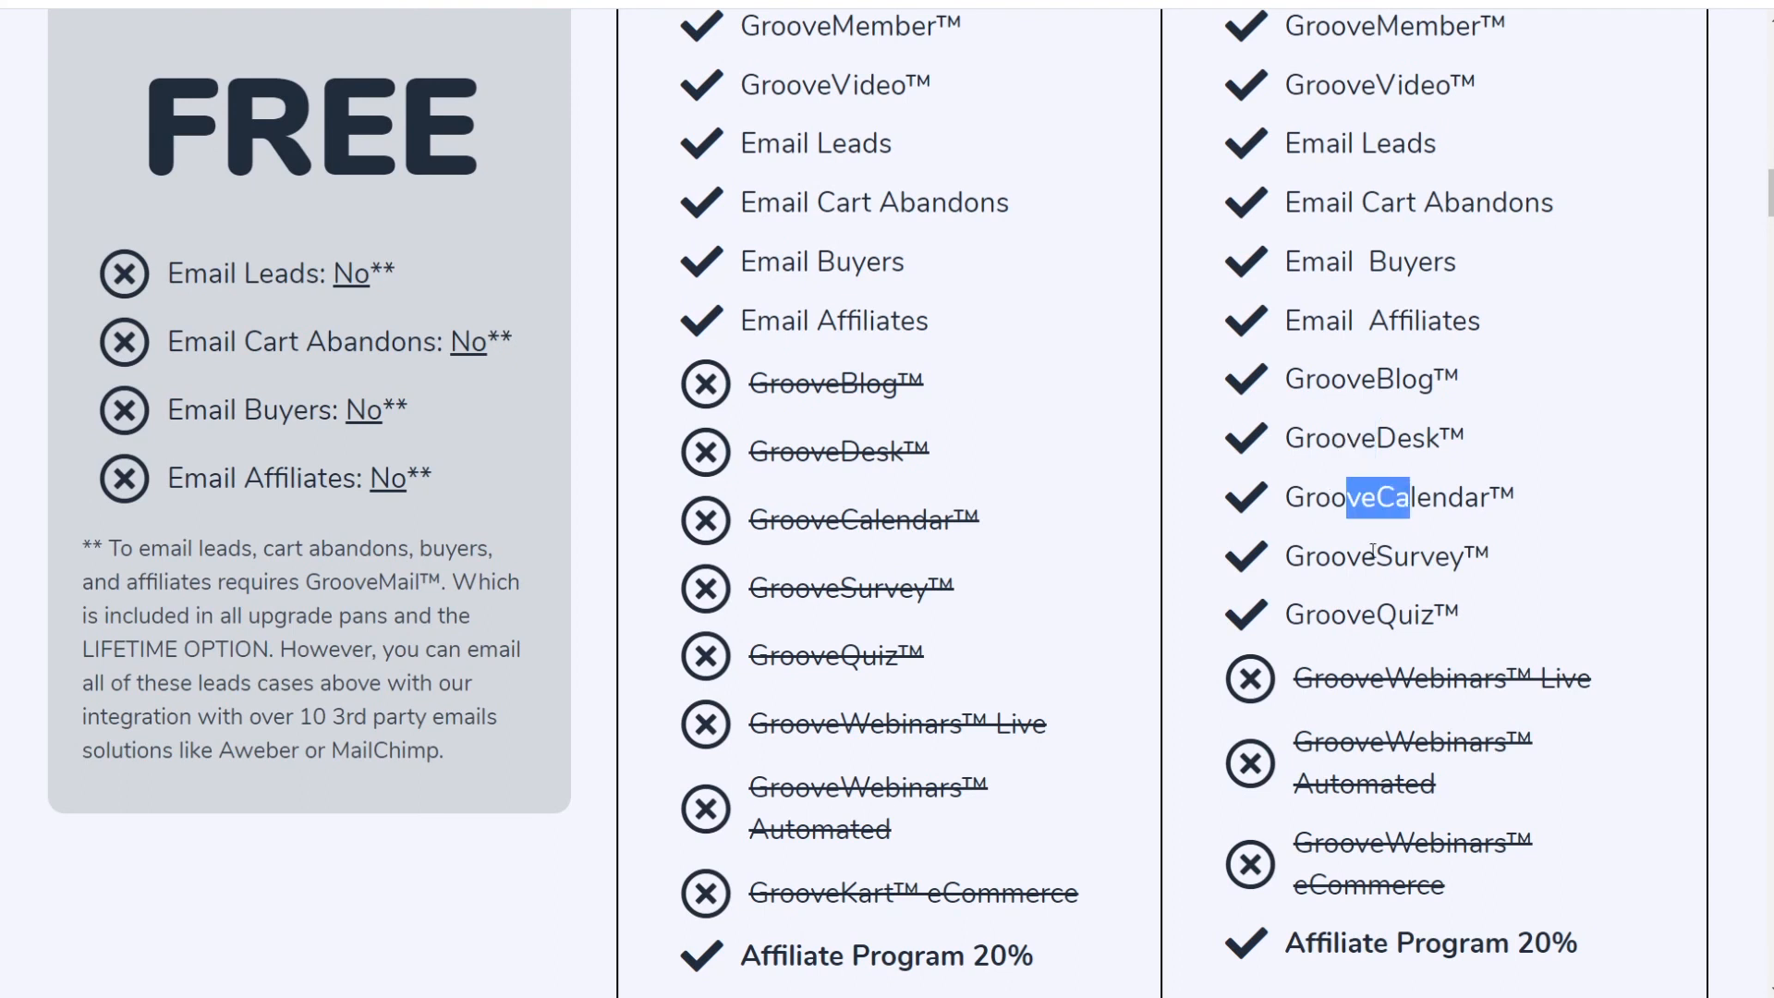
pyautogui.moveTo(1317, 556); pyautogui.dragTo(1413, 616)
pyautogui.moveTo(1333, 685); pyautogui.dragTo(1447, 682)
pyautogui.moveTo(1368, 742); pyautogui.dragTo(1429, 742)
pyautogui.moveTo(1386, 842); pyautogui.dragTo(1526, 837)
# Step: Highlight the lifetime plan's GrooveKart instant access, Live Webinars and Automated Webinars lines
pyautogui.scroll(-20, 1526, 833)
pyautogui.scroll(-20, 1453, 629)
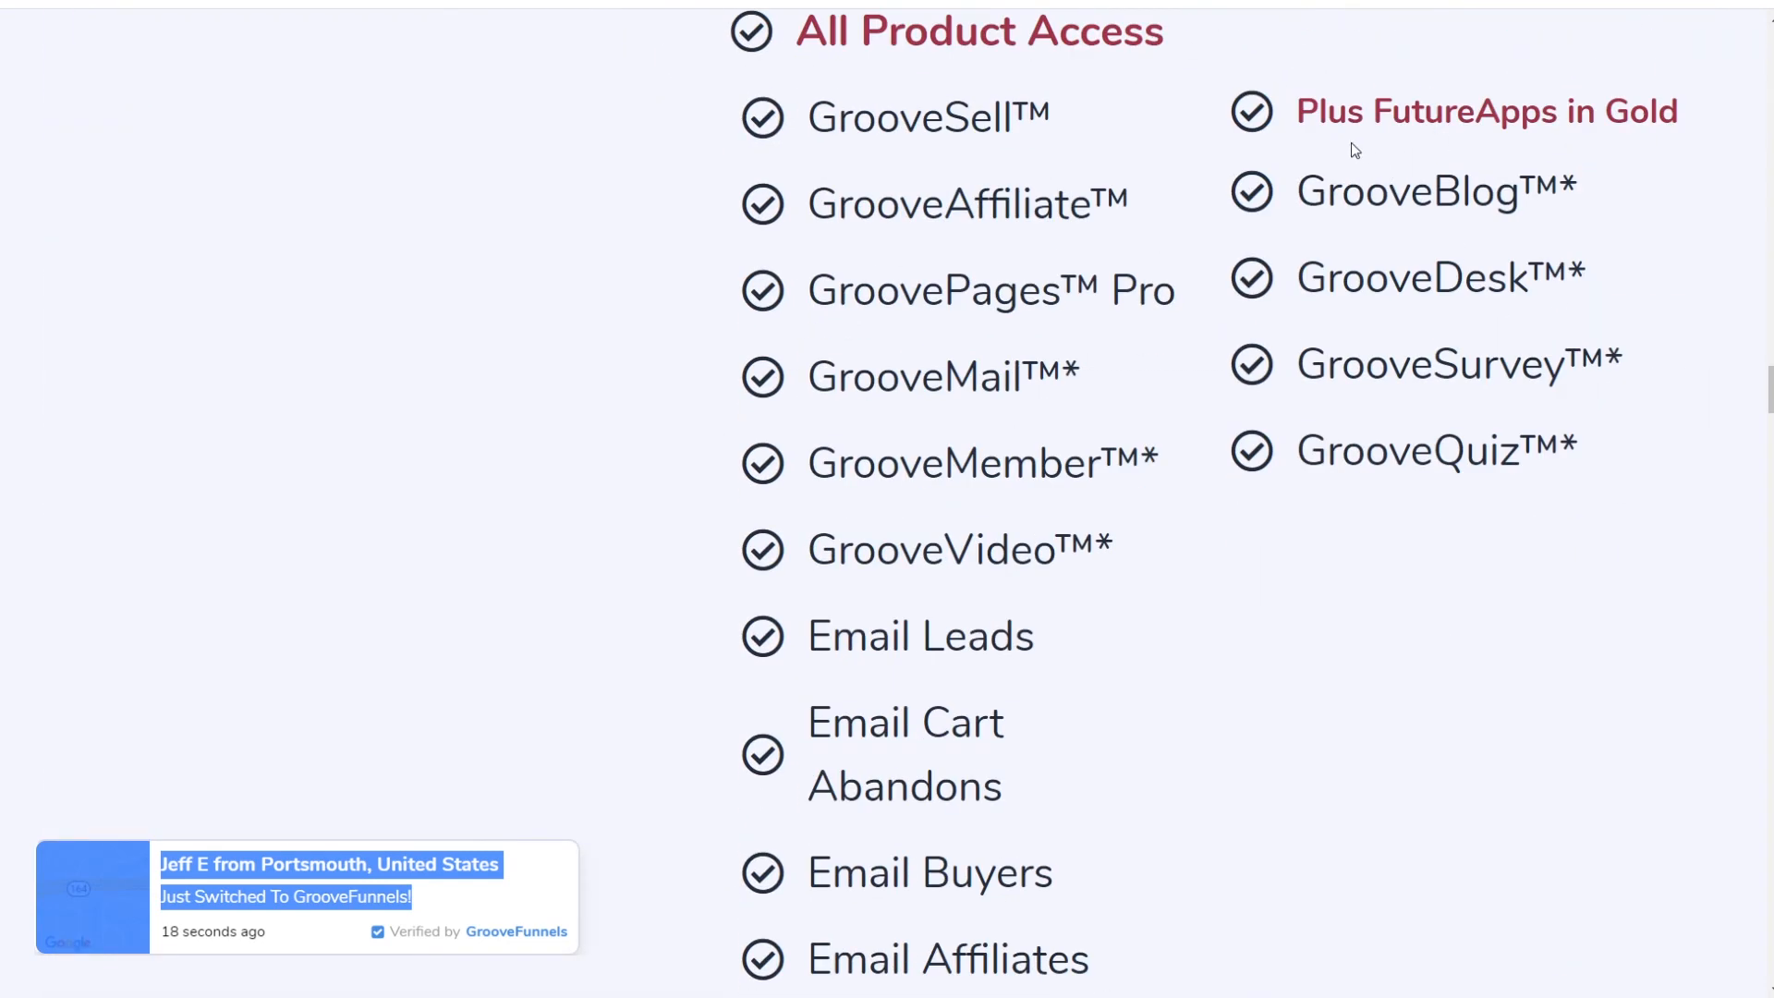
pyautogui.scroll(-9, 1168, 554)
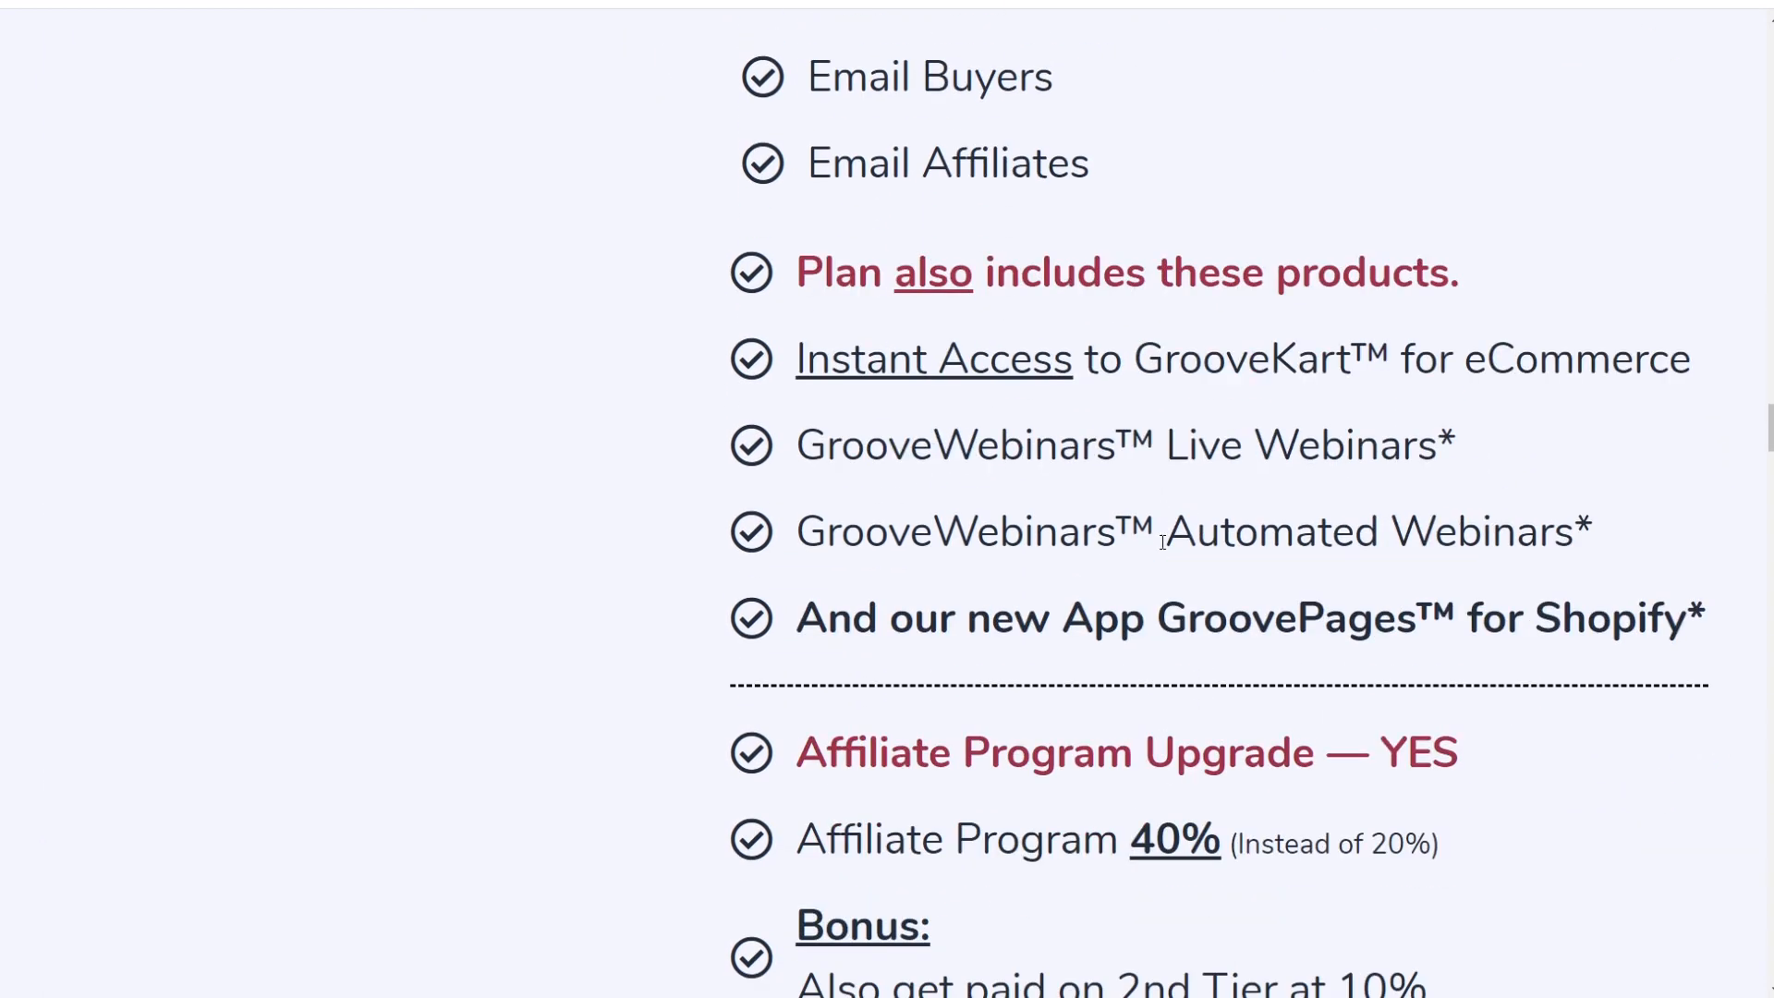
pyautogui.moveTo(774, 358); pyautogui.dragTo(1633, 361)
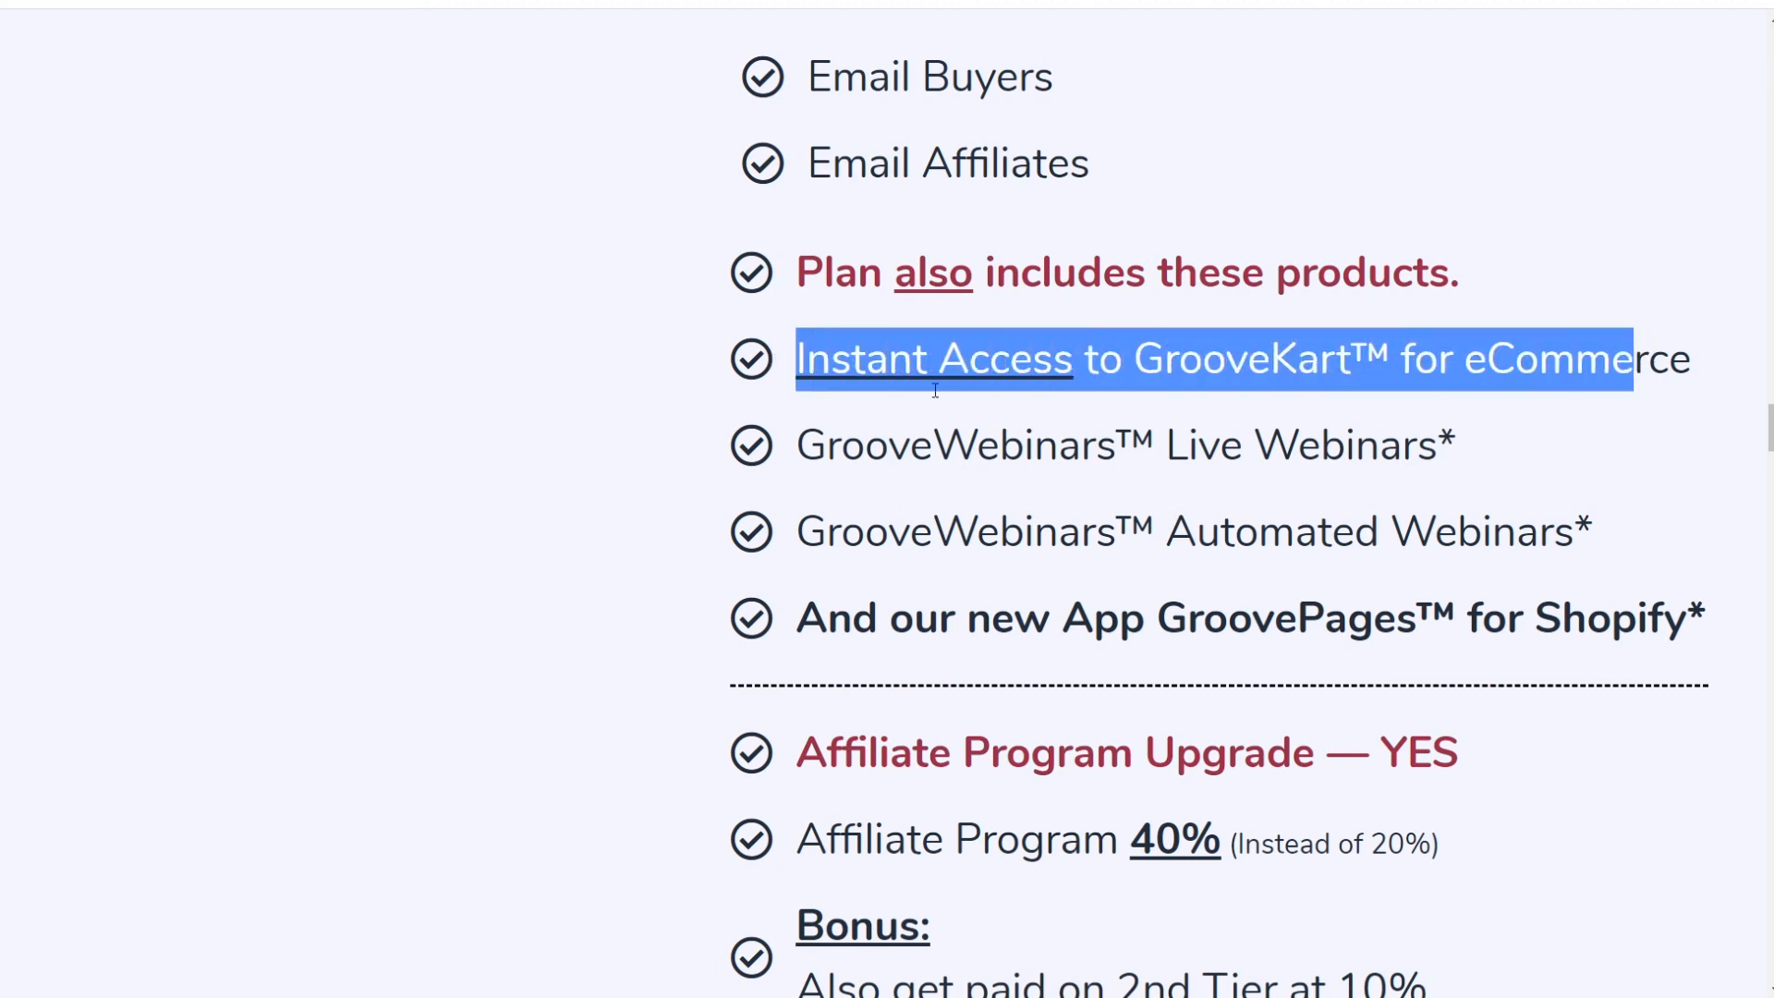
pyautogui.moveTo(809, 456); pyautogui.dragTo(1413, 453)
pyautogui.moveTo(827, 534); pyautogui.dragTo(1482, 534)
pyautogui.scroll(9, 1308, 543)
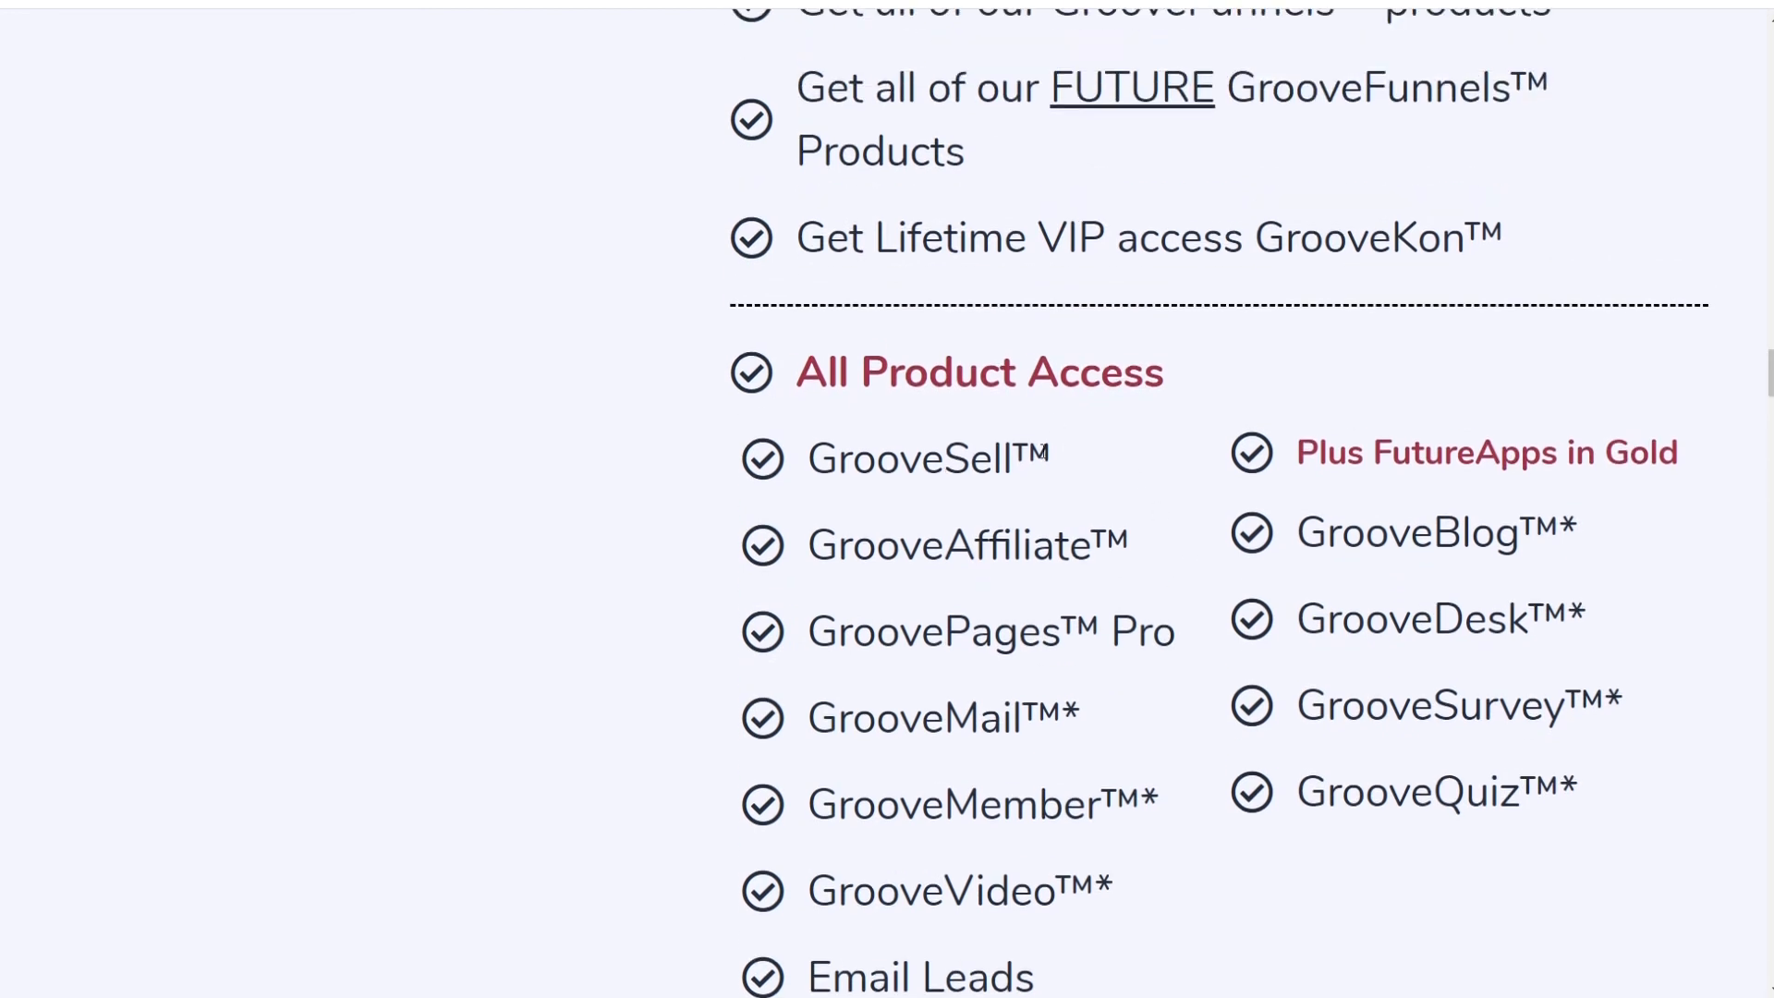
pyautogui.moveTo(937, 515); pyautogui.dragTo(1318, 483)
# Step: Scroll to the payment options and briefly emphasise the $1397 pay-in-full lifetime price
pyautogui.scroll(-14, 1417, 601)
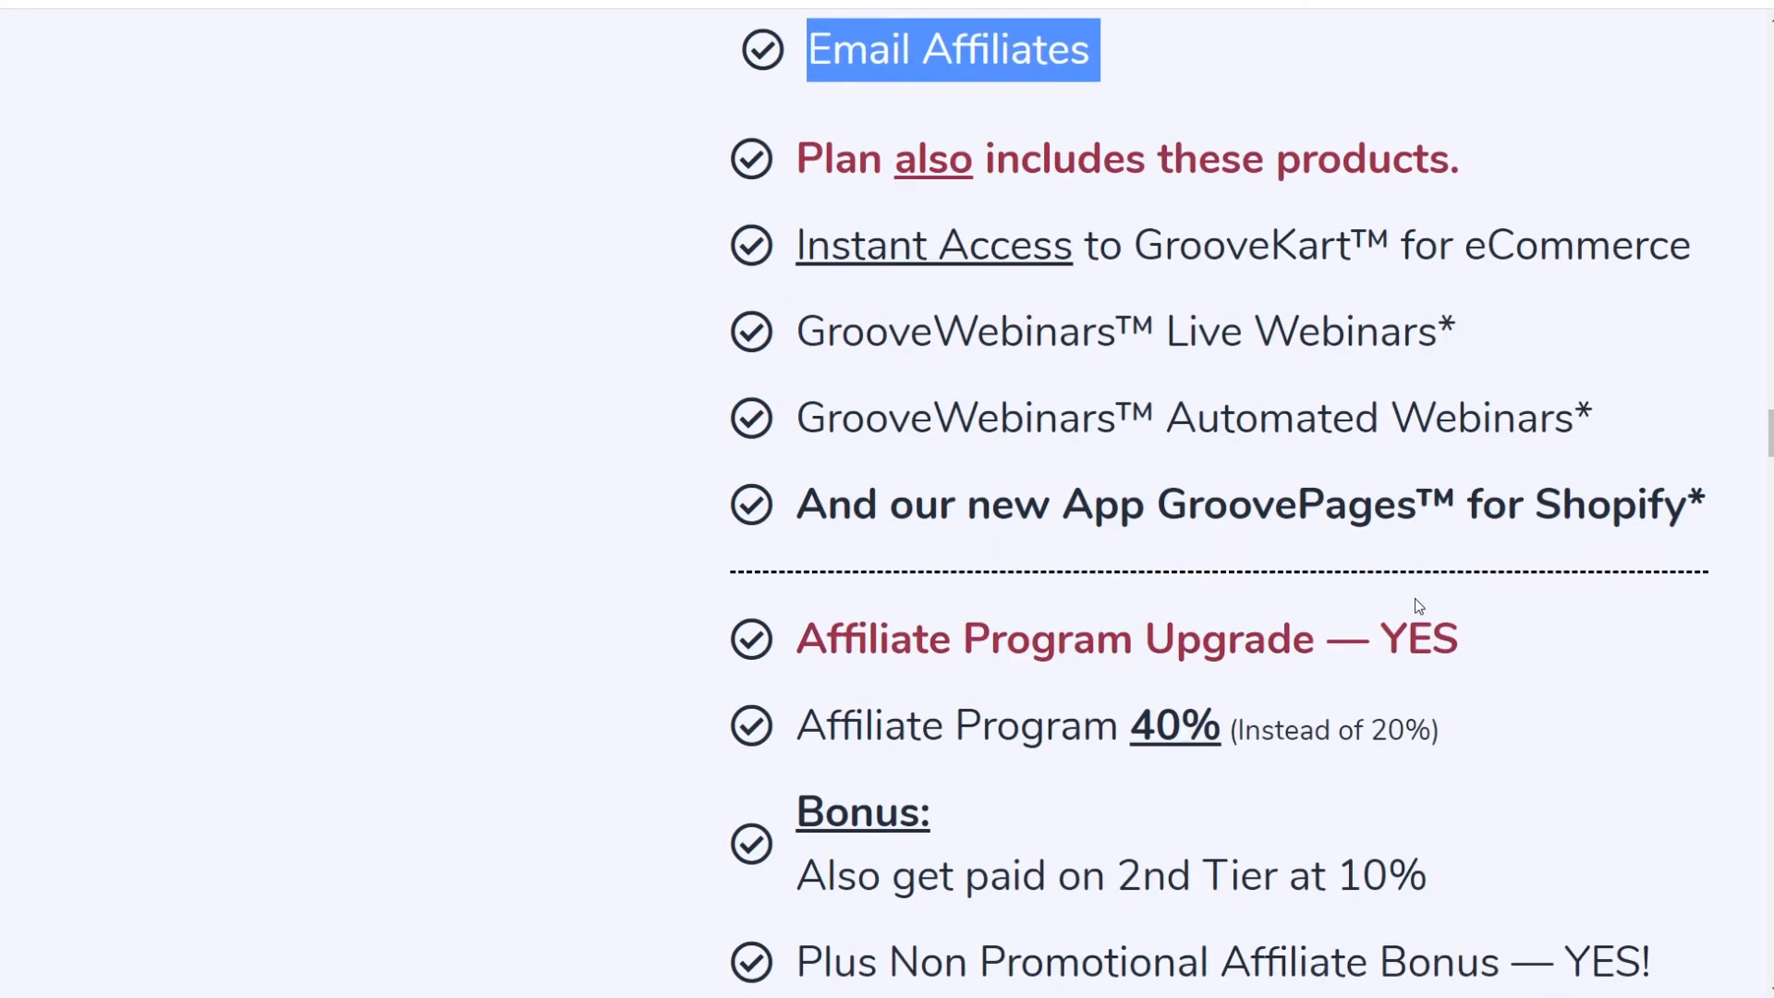
pyautogui.scroll(-7, 1460, 460)
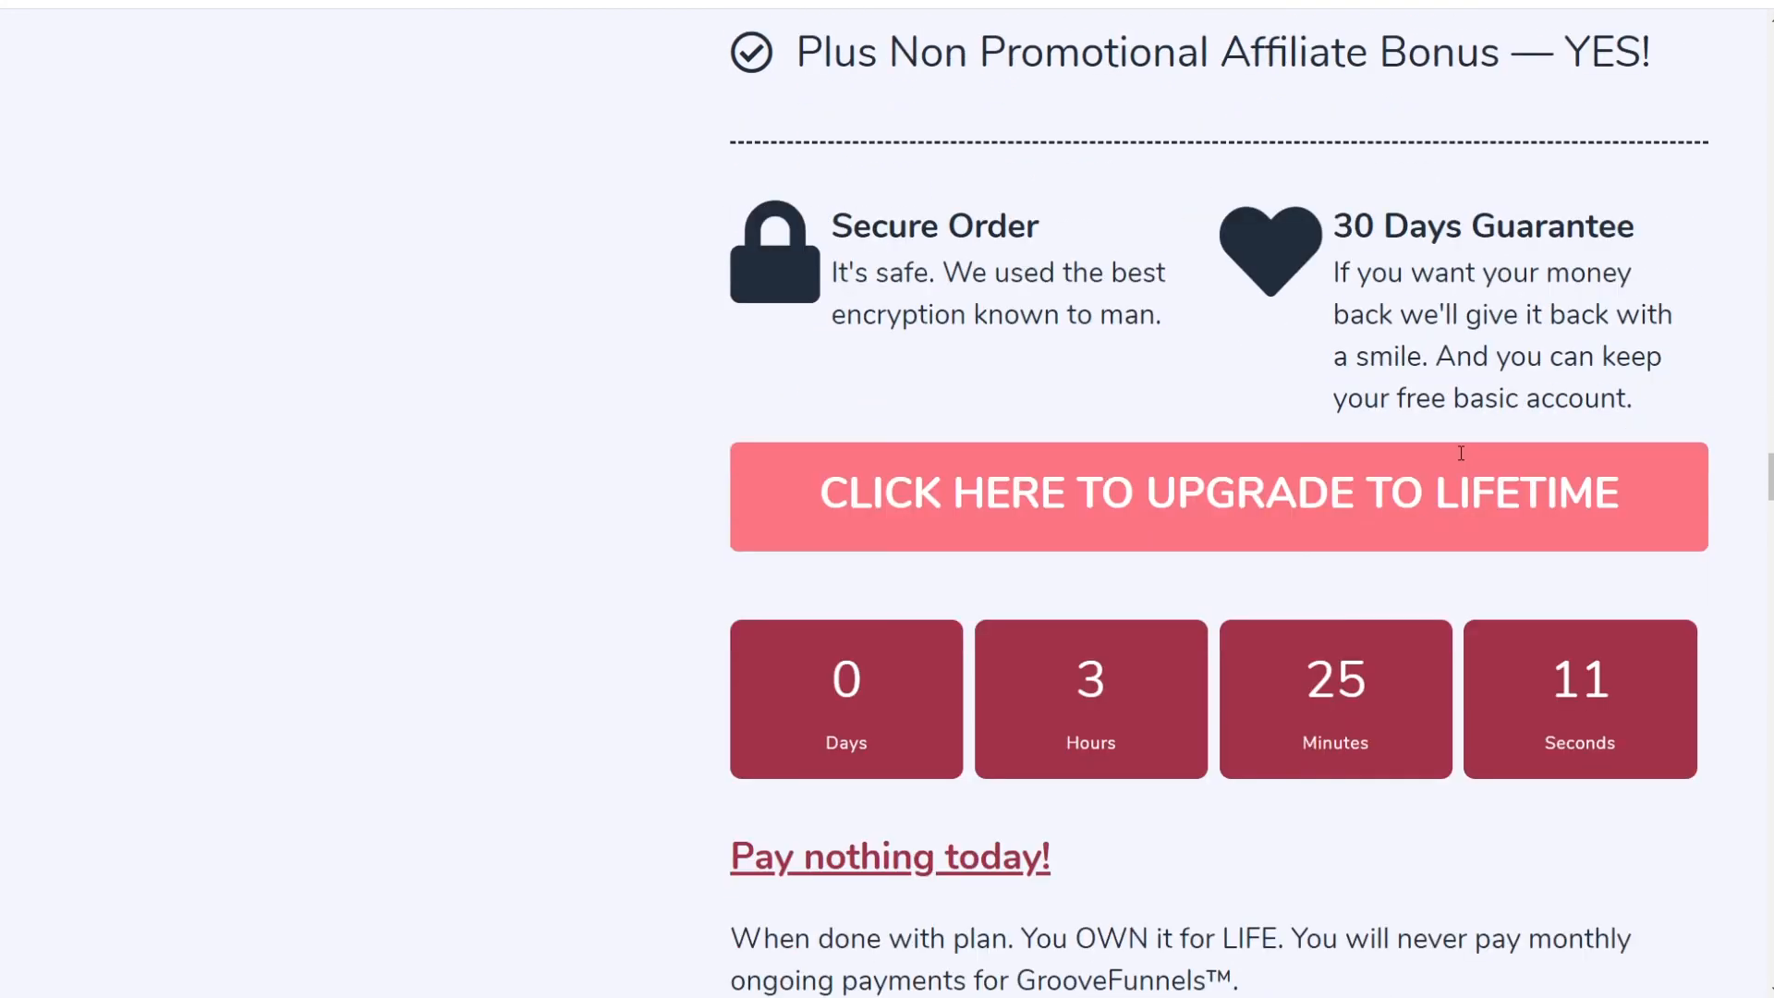
pyautogui.scroll(-4, 1460, 459)
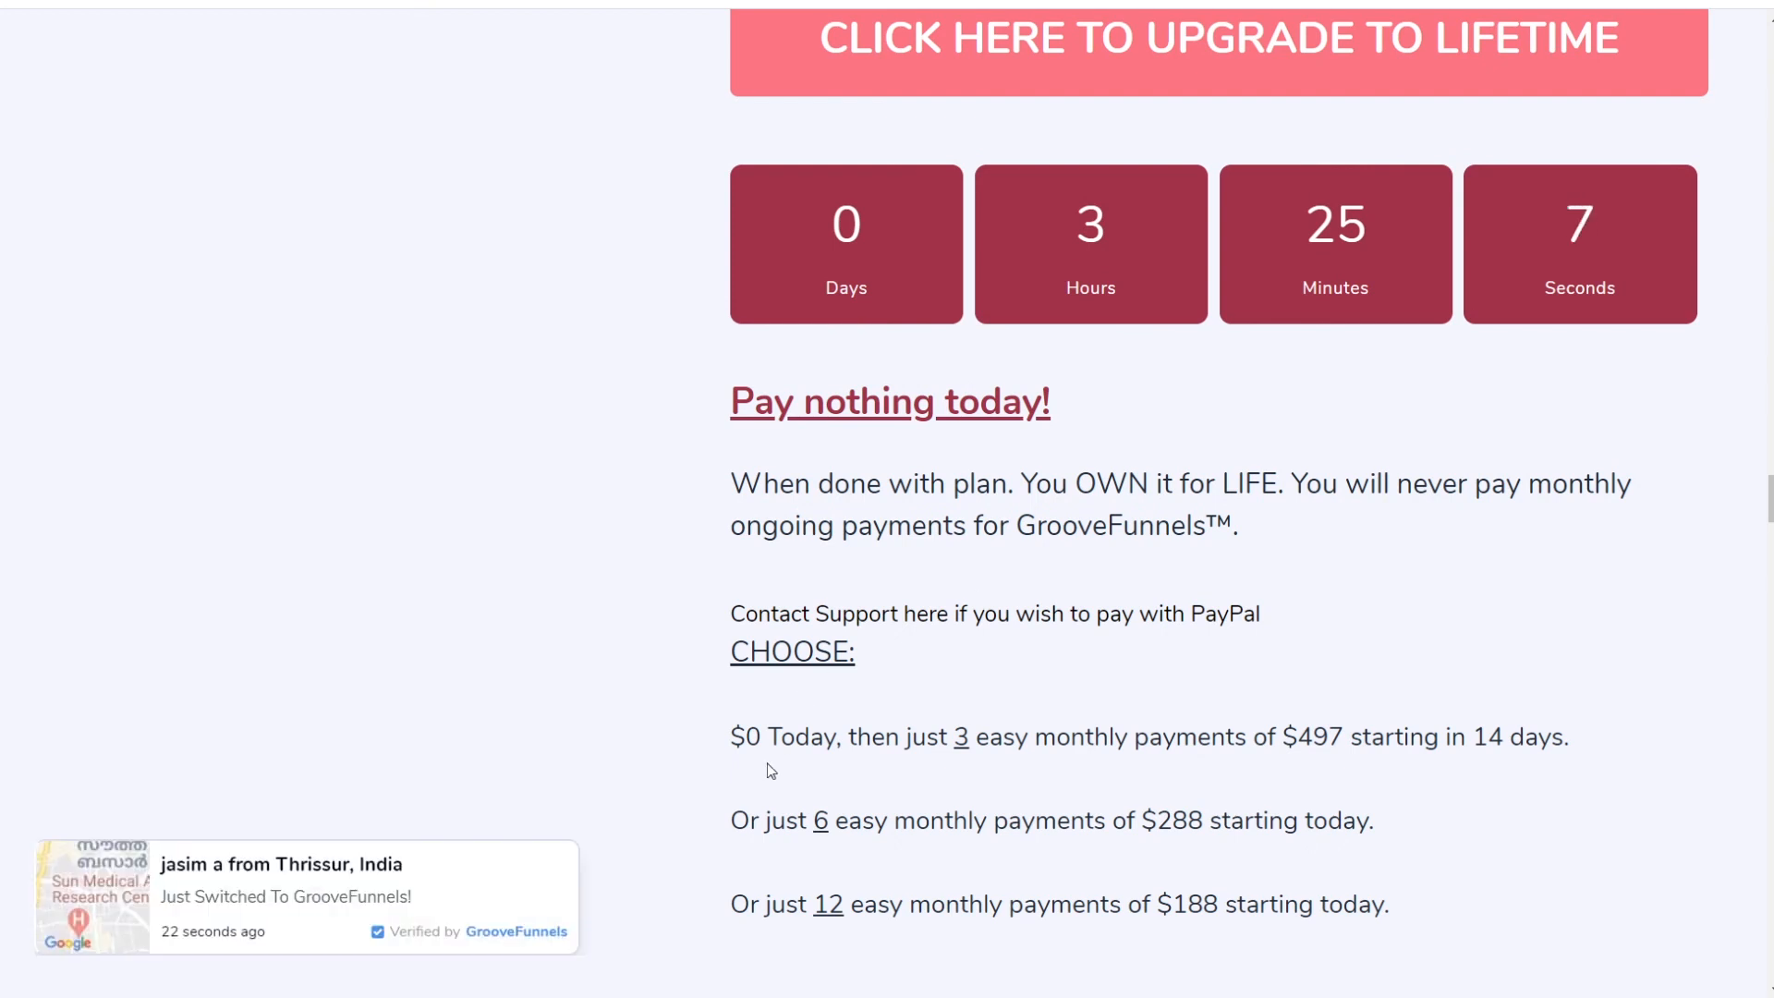
pyautogui.scroll(-4, 747, 765)
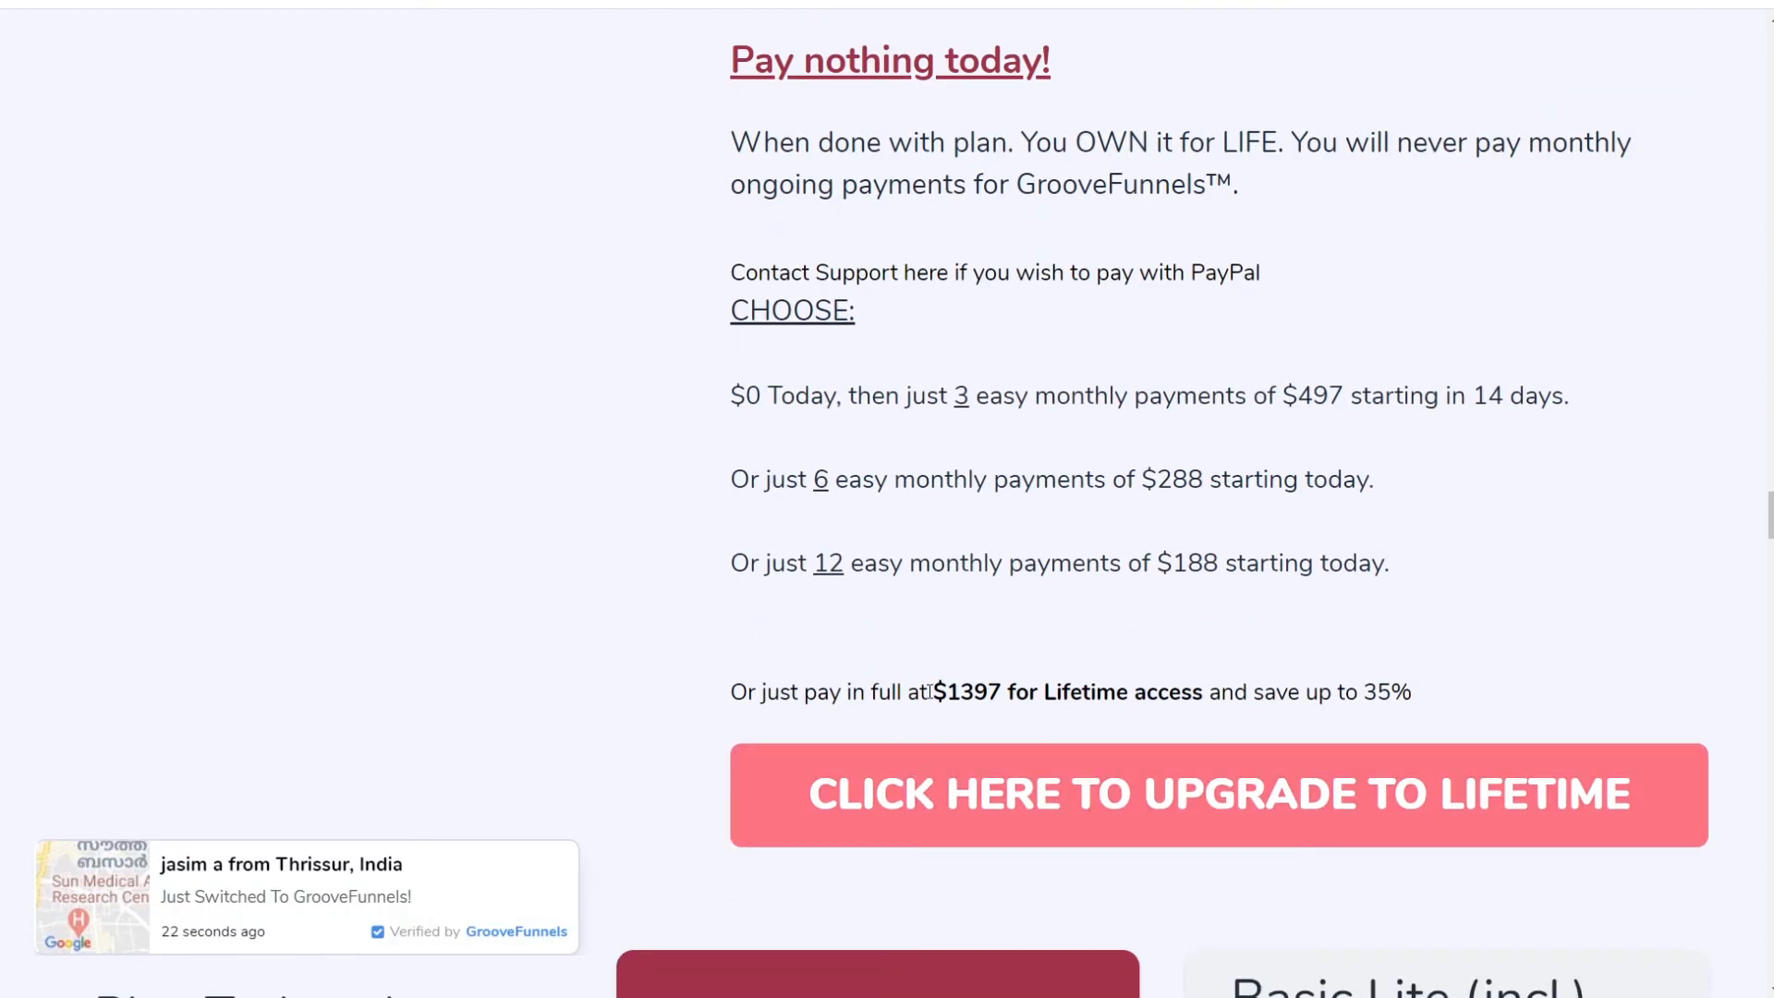
pyautogui.moveTo(933, 692); pyautogui.dragTo(1378, 684)
pyautogui.click(1528, 520)
# Step: Start the lifetime upgrade checkout with 'CLICK HERE TO UPGRADE TO LIFETIME'
pyautogui.scroll(-4, 1526, 522)
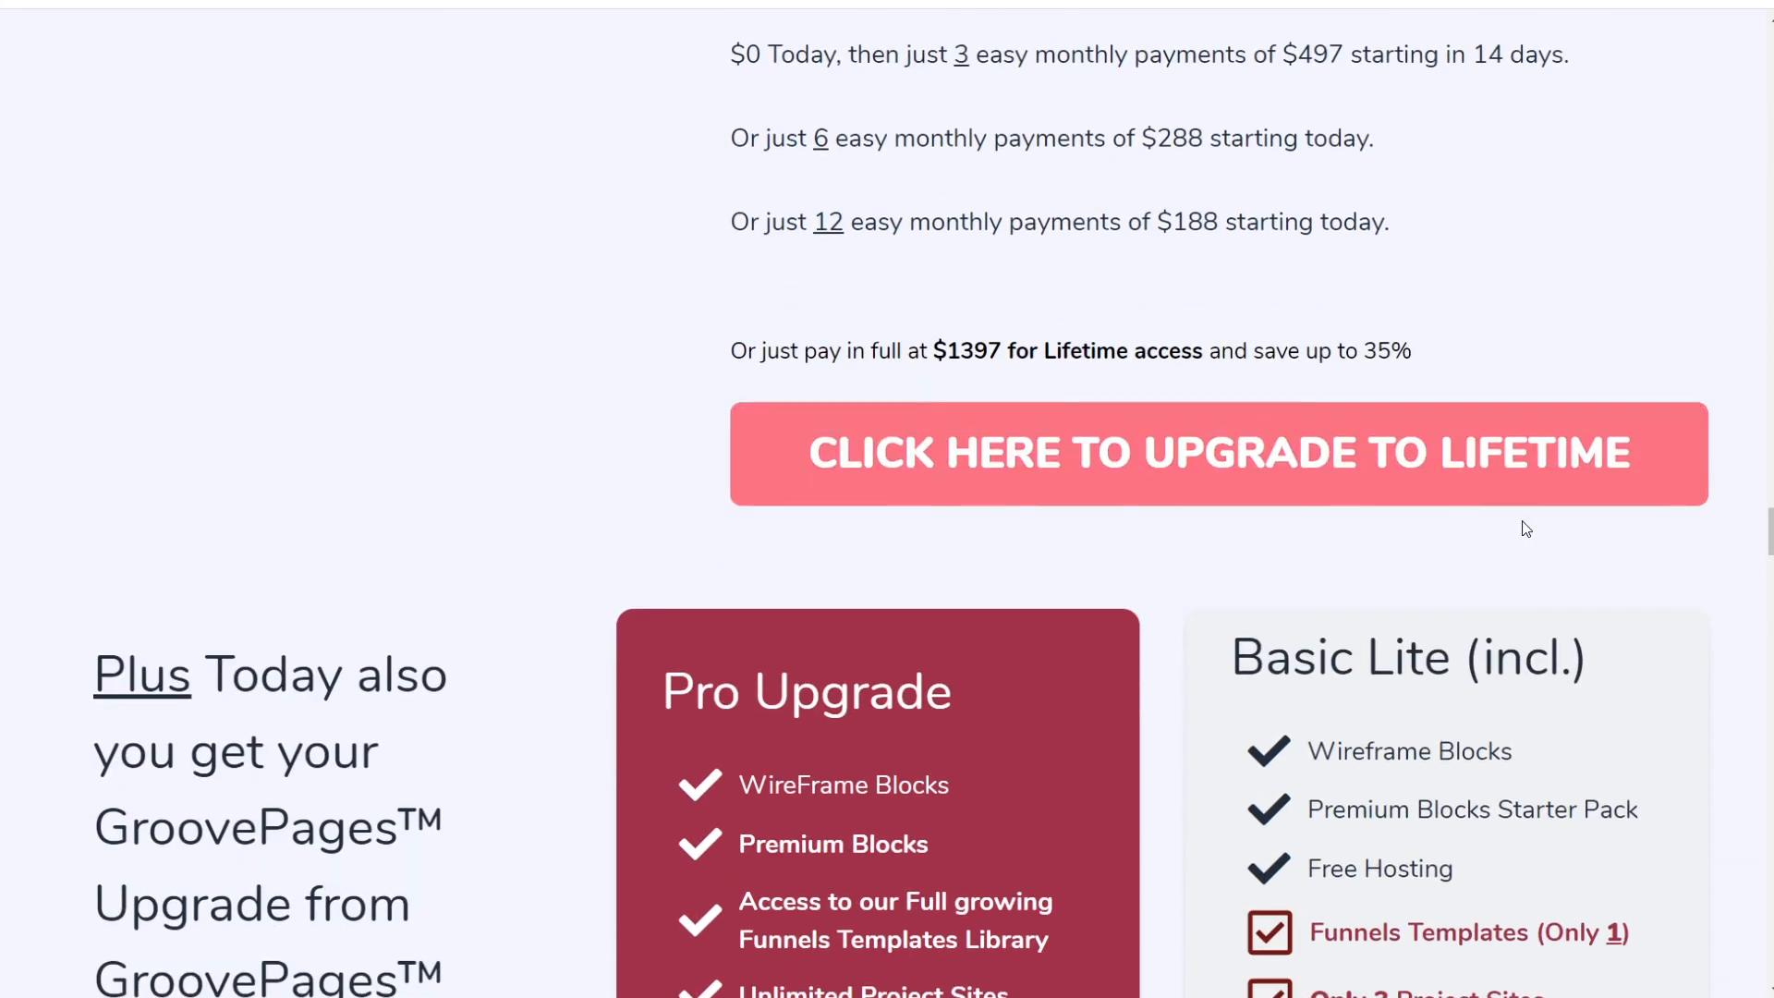
pyautogui.scroll(-20, 1276, 625)
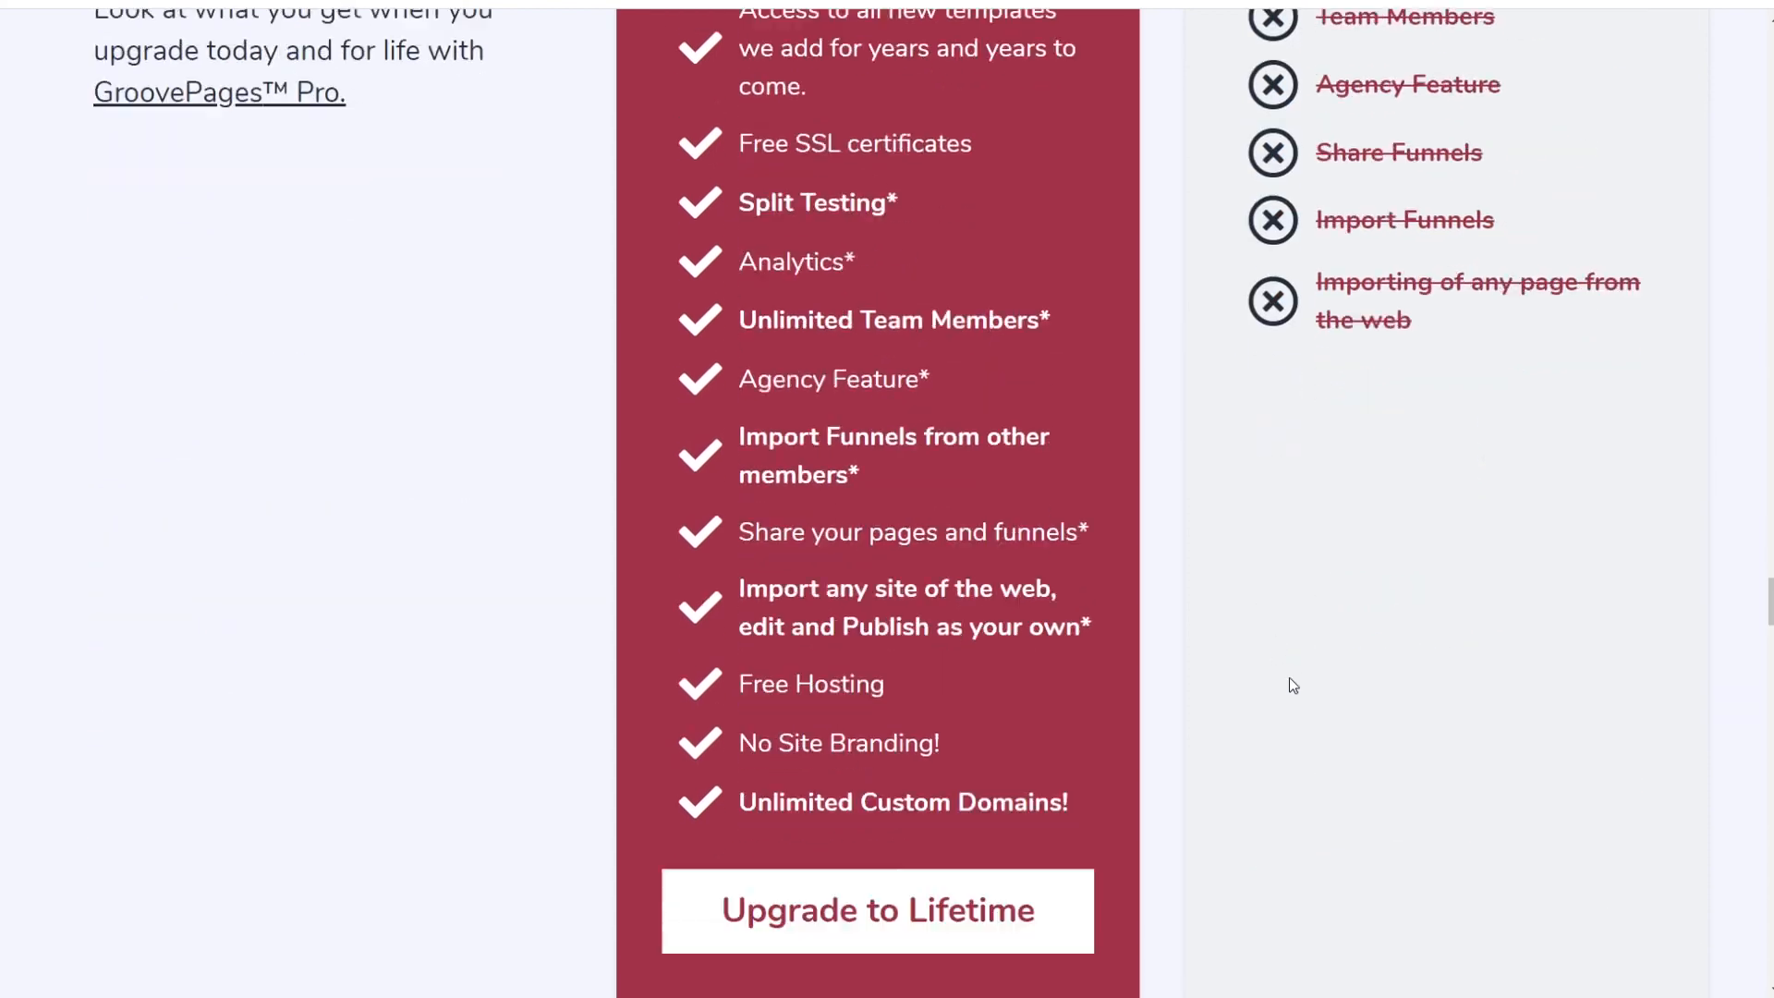
pyautogui.scroll(10, 1256, 730)
pyautogui.scroll(20, 1240, 767)
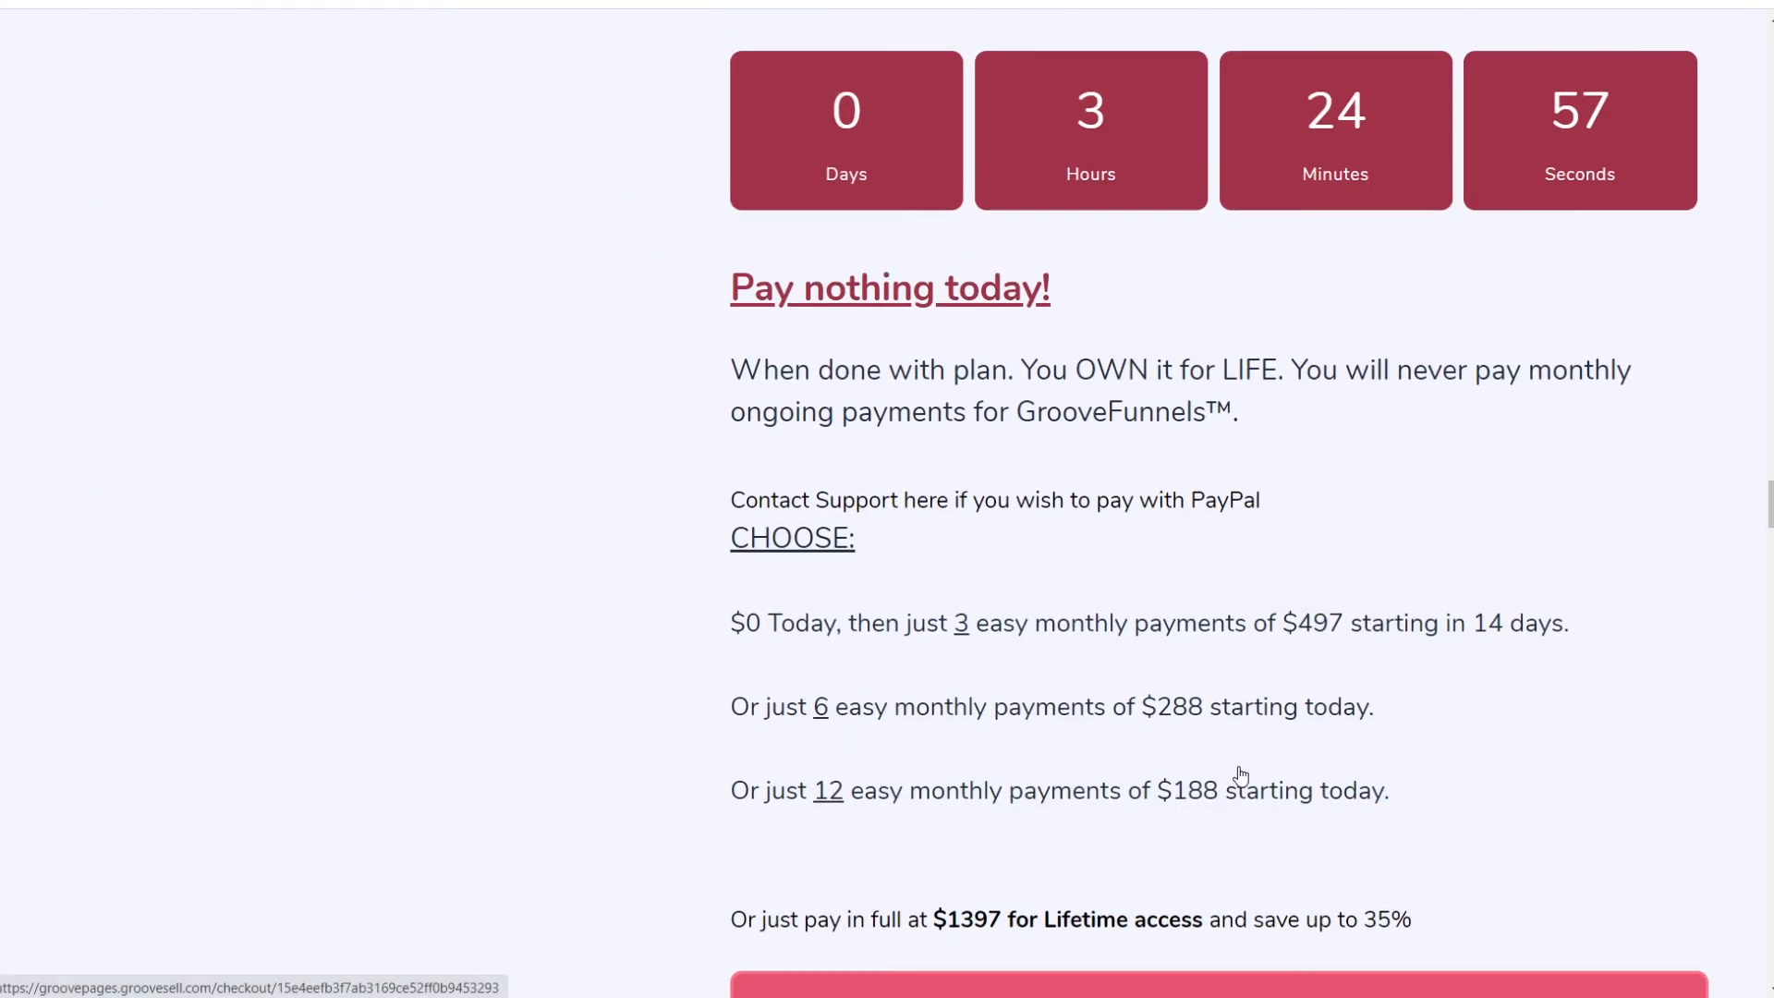
pyautogui.scroll(-3, 1235, 752)
pyautogui.scroll(-3, 1216, 732)
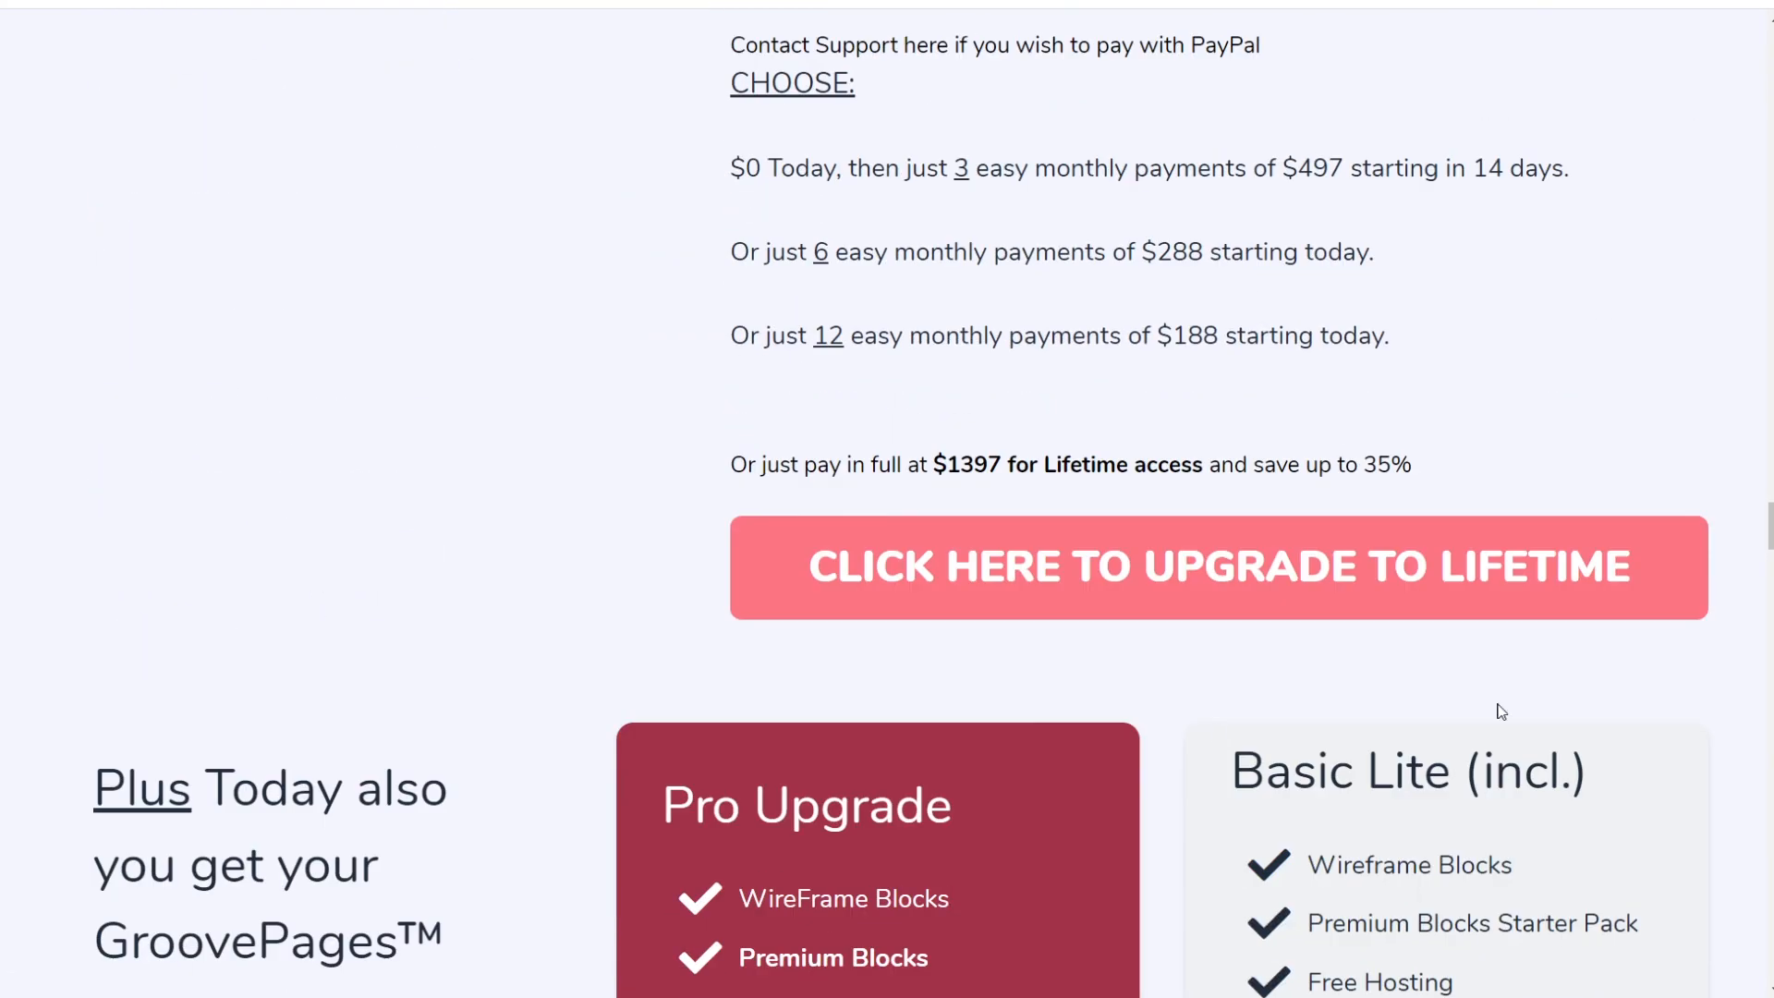
pyautogui.click(1194, 573)
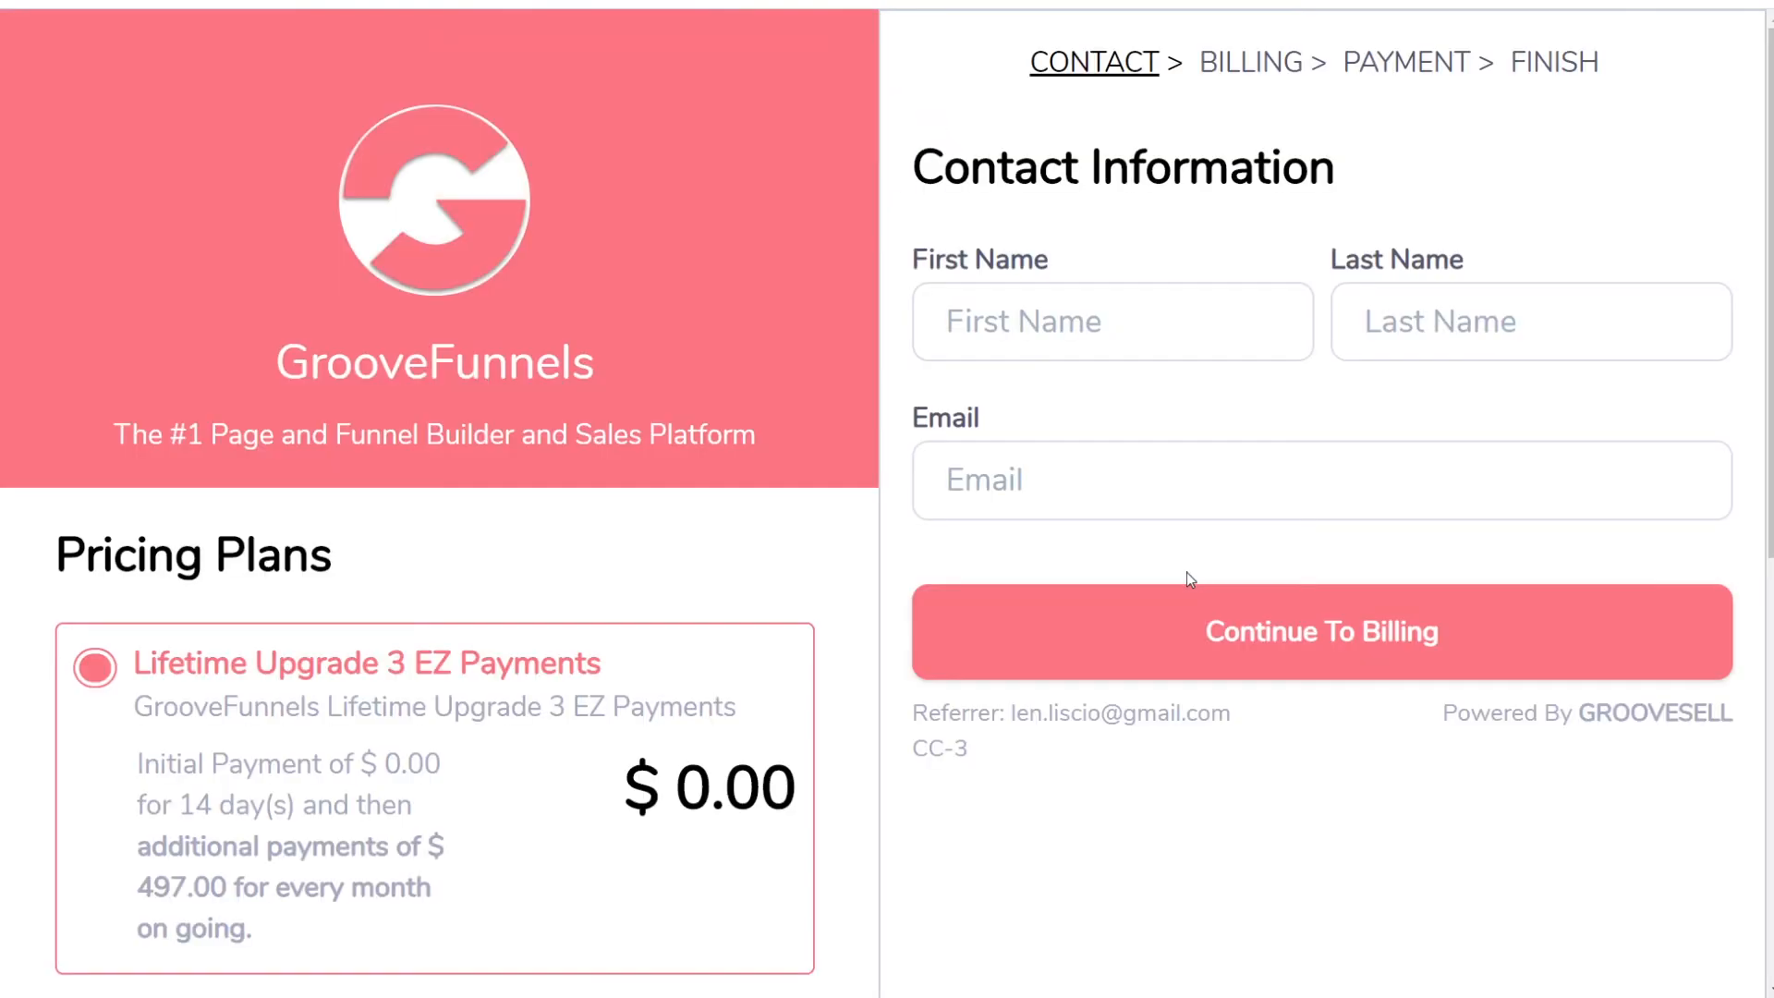
# Step: Scroll through the GrooveSell checkout's 3, 12, 6 and full lifetime payment plans
pyautogui.scroll(-8, 1188, 581)
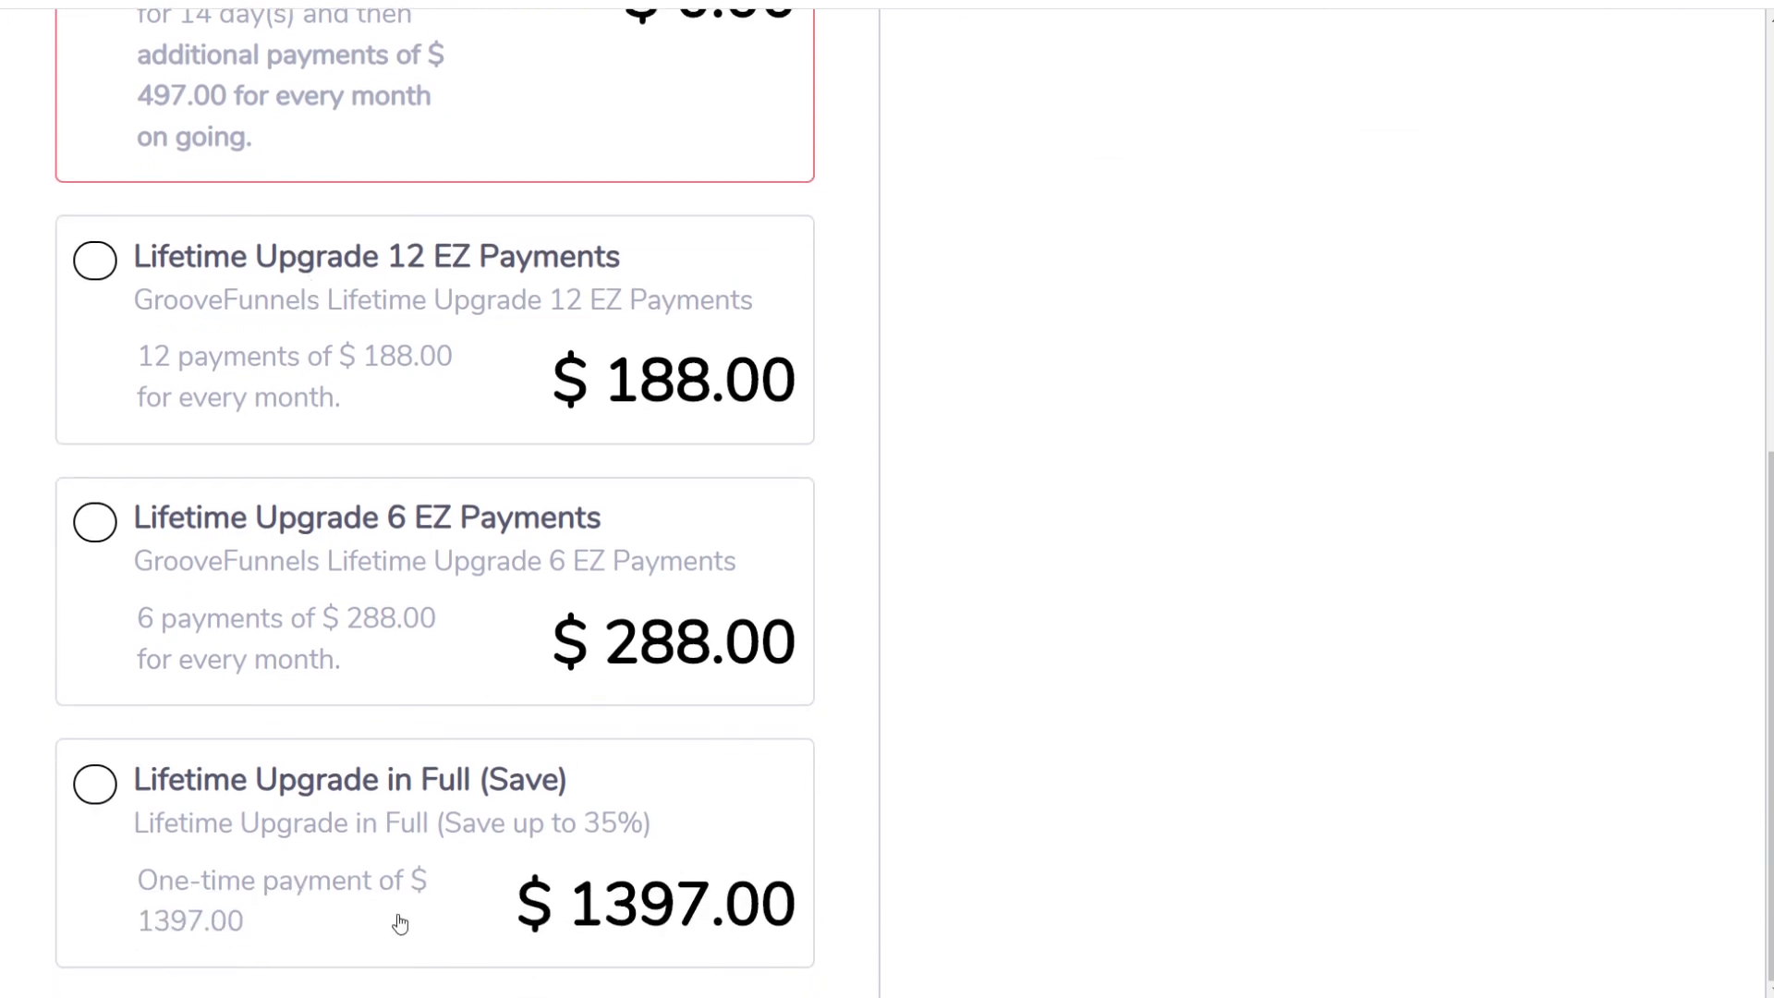
pyautogui.scroll(3, 491, 844)
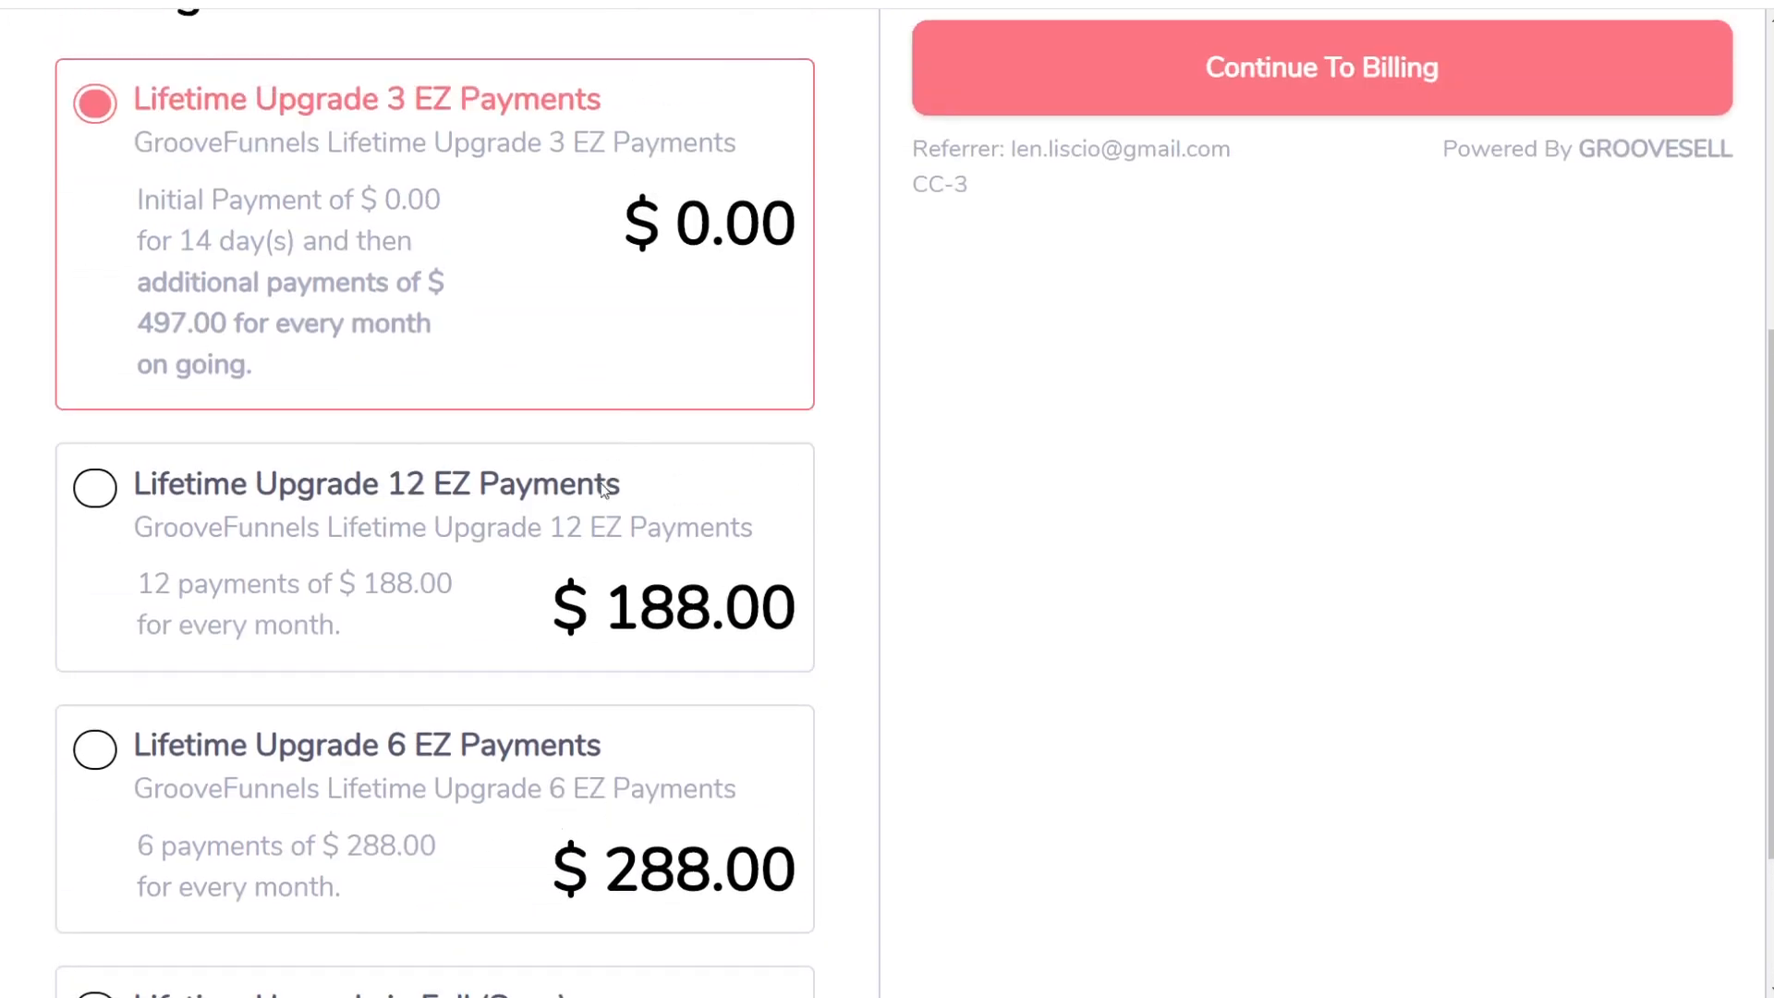
pyautogui.scroll(1, 563, 804)
pyautogui.scroll(-1, 566, 799)
pyautogui.scroll(3, 545, 809)
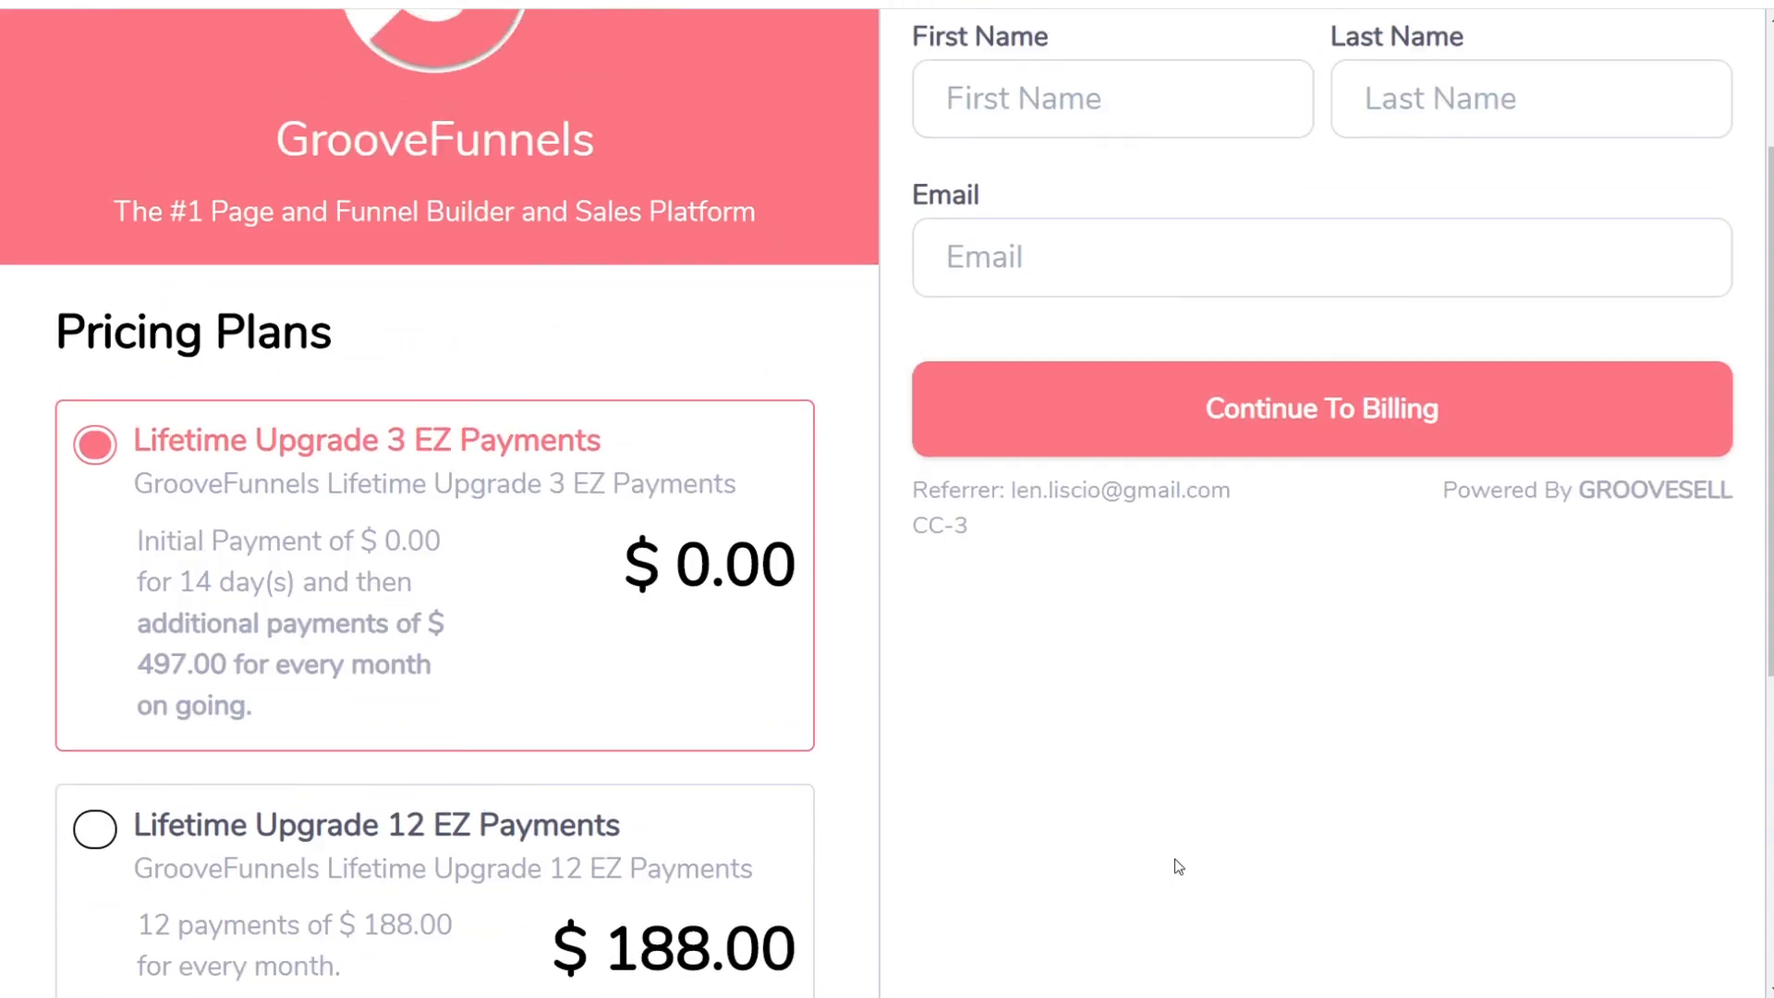
pyautogui.scroll(3, 1173, 860)
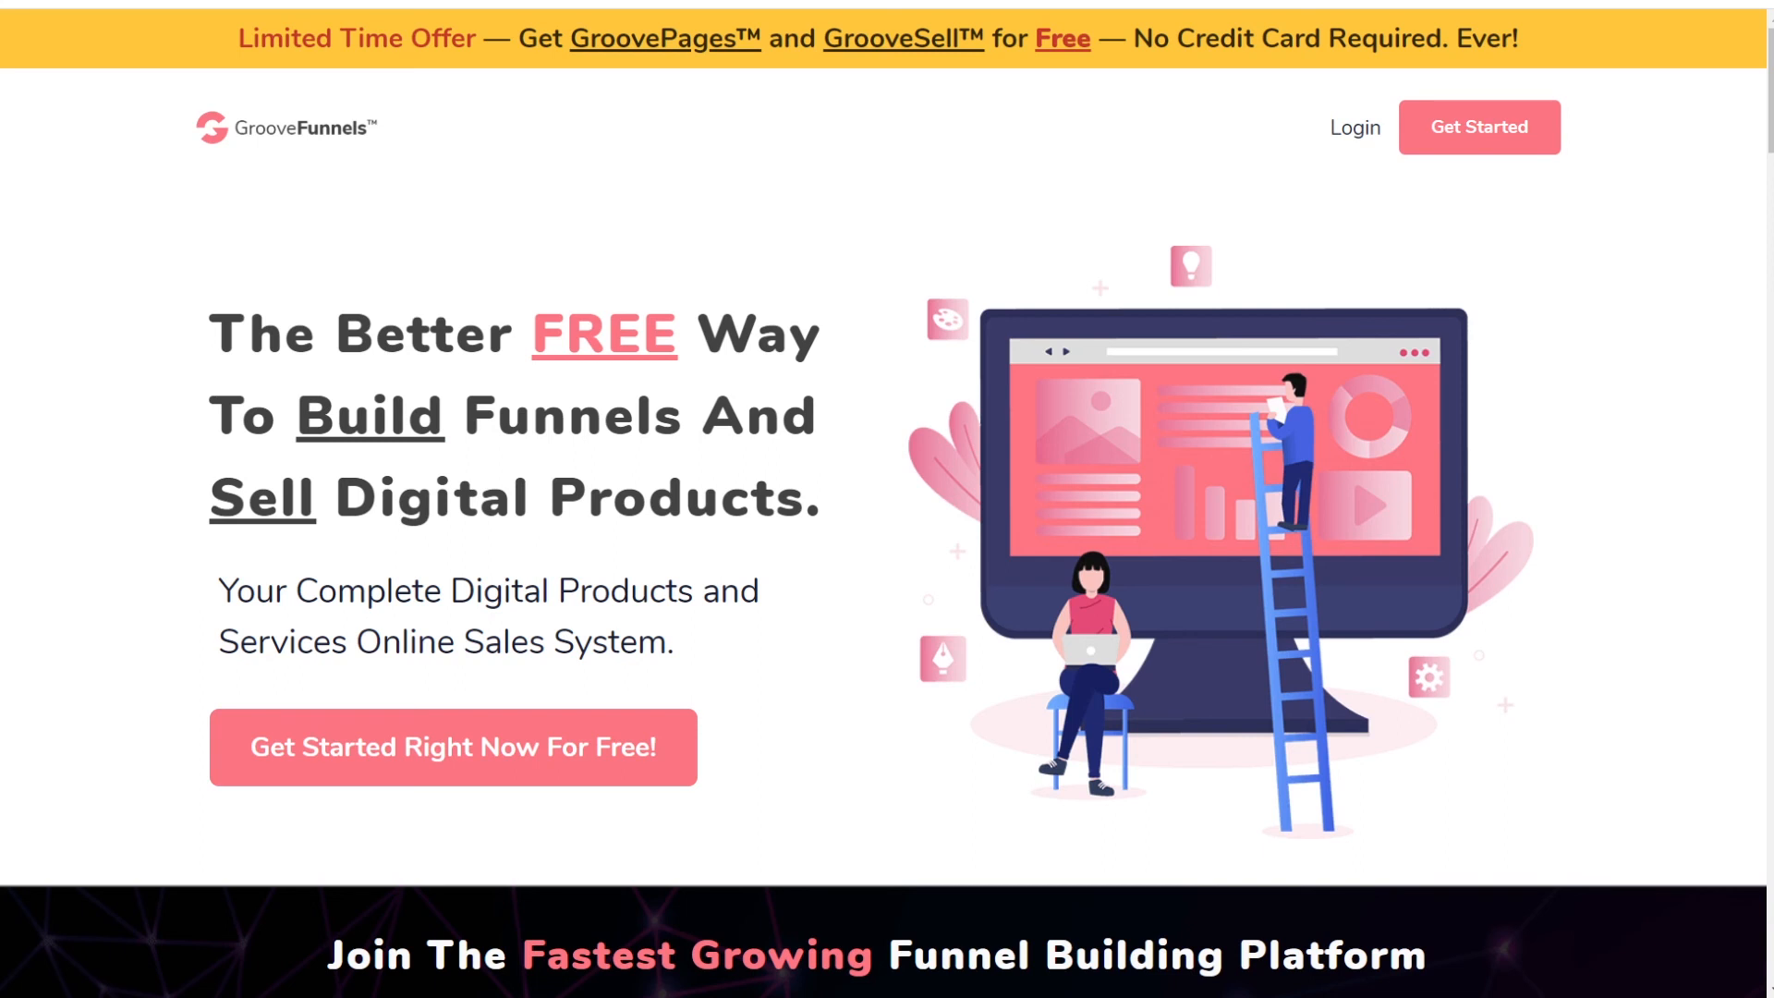
pyautogui.scroll(-5, 432, 114)
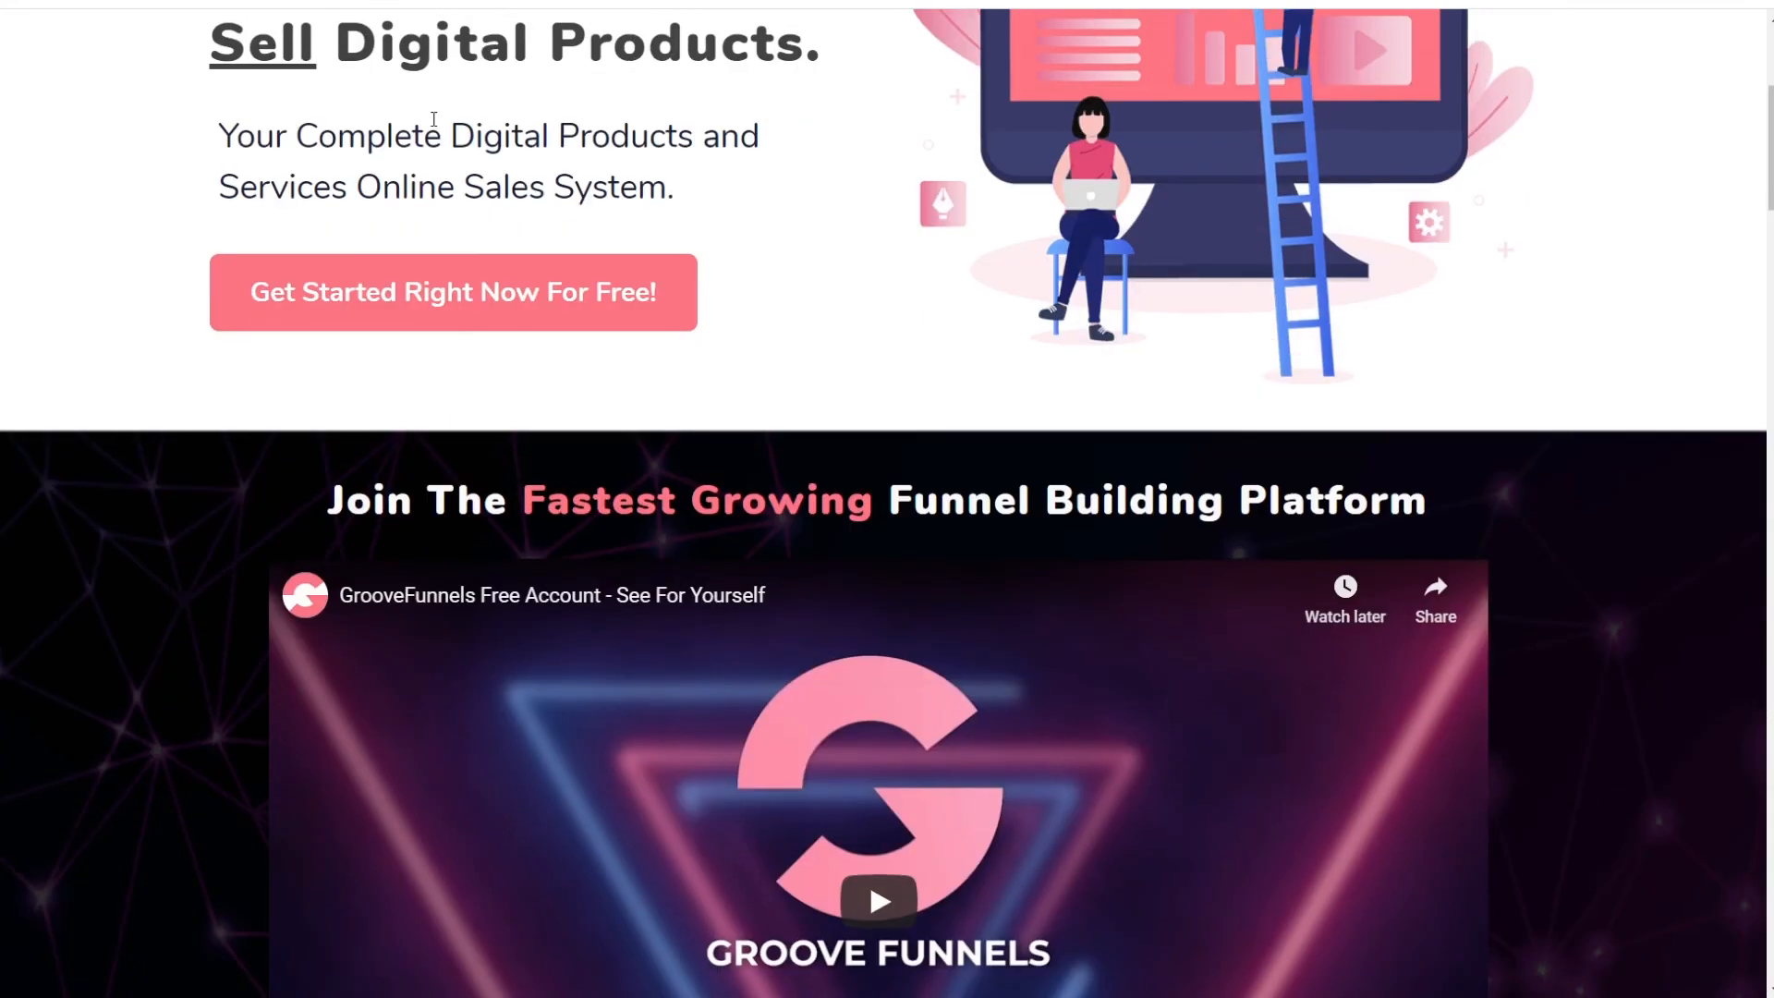
pyautogui.scroll(-20, 433, 118)
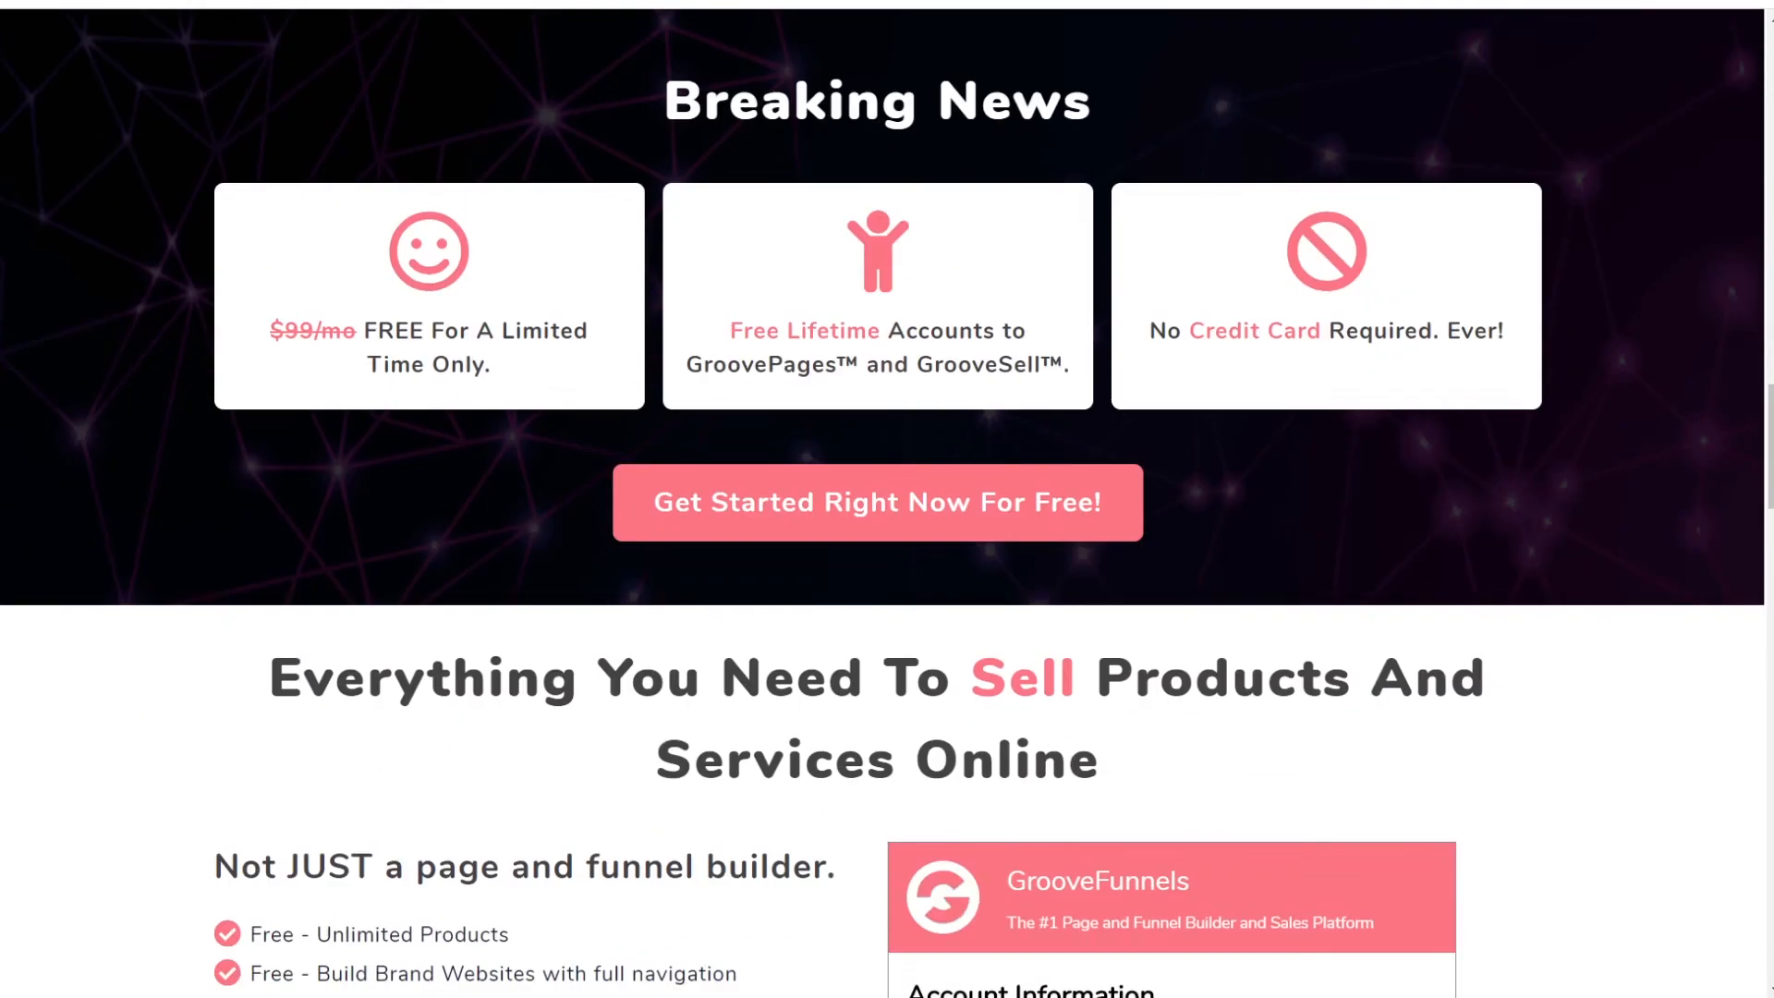
pyautogui.scroll(-6, 432, 118)
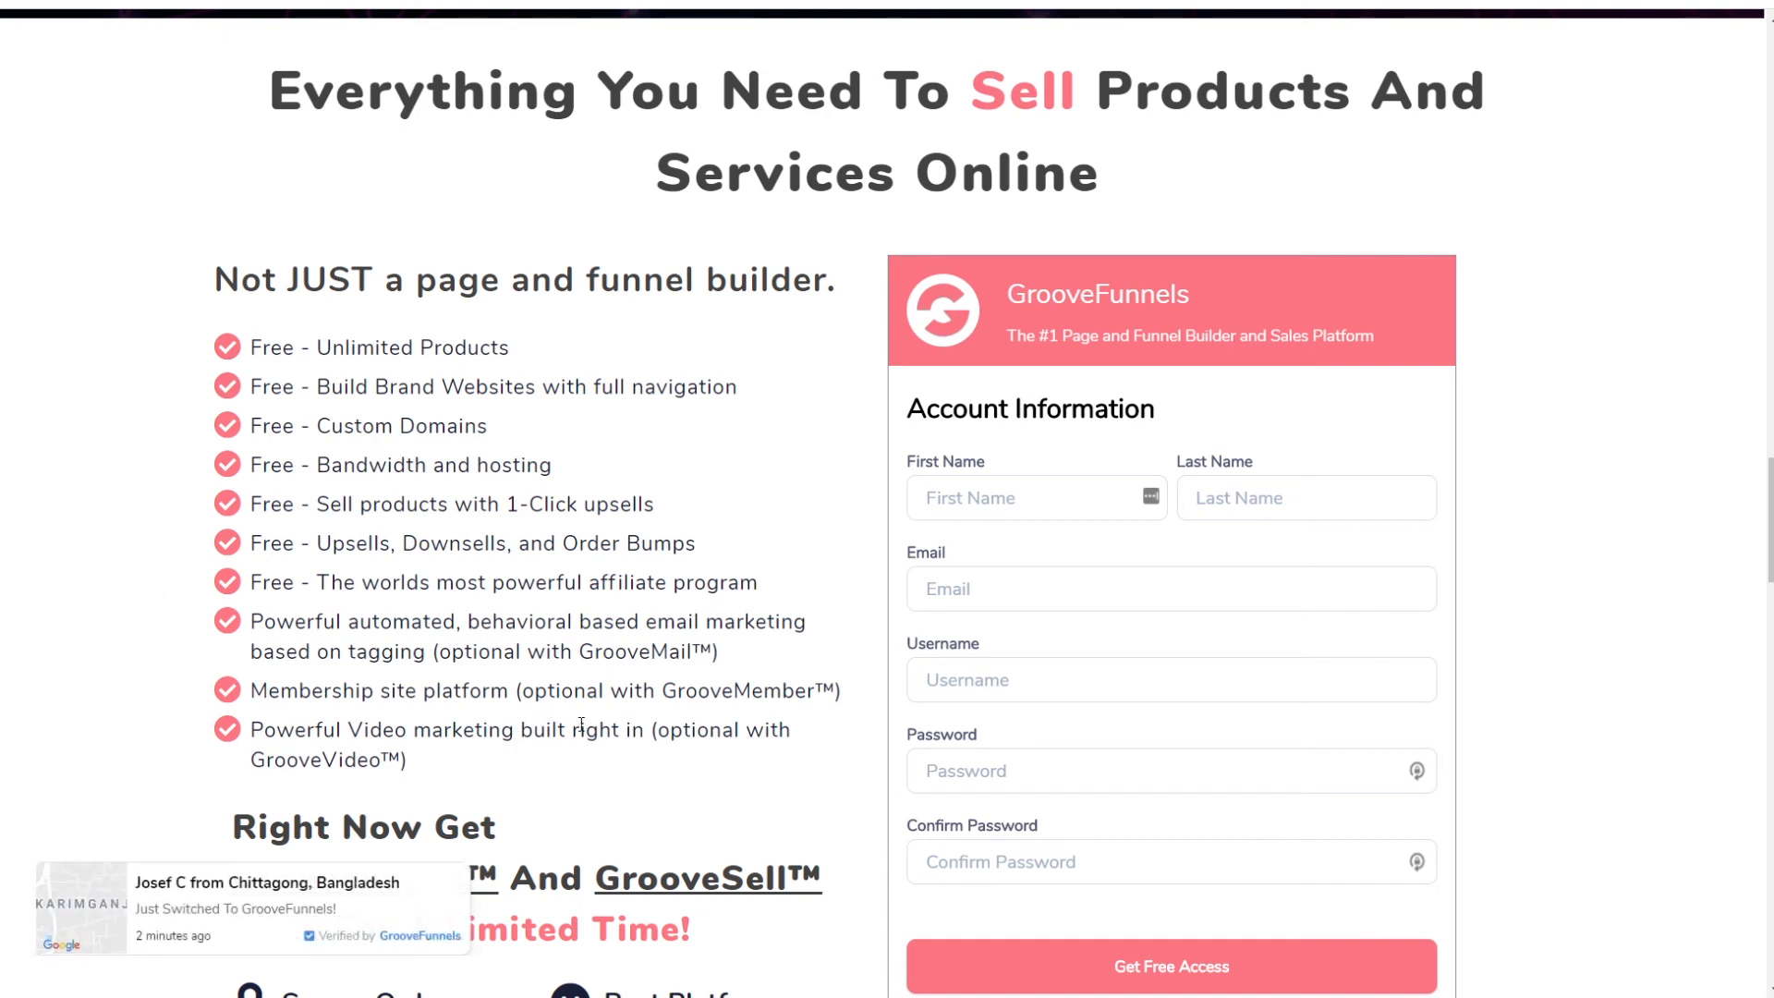
pyautogui.moveTo(658, 729); pyautogui.dragTo(420, 761)
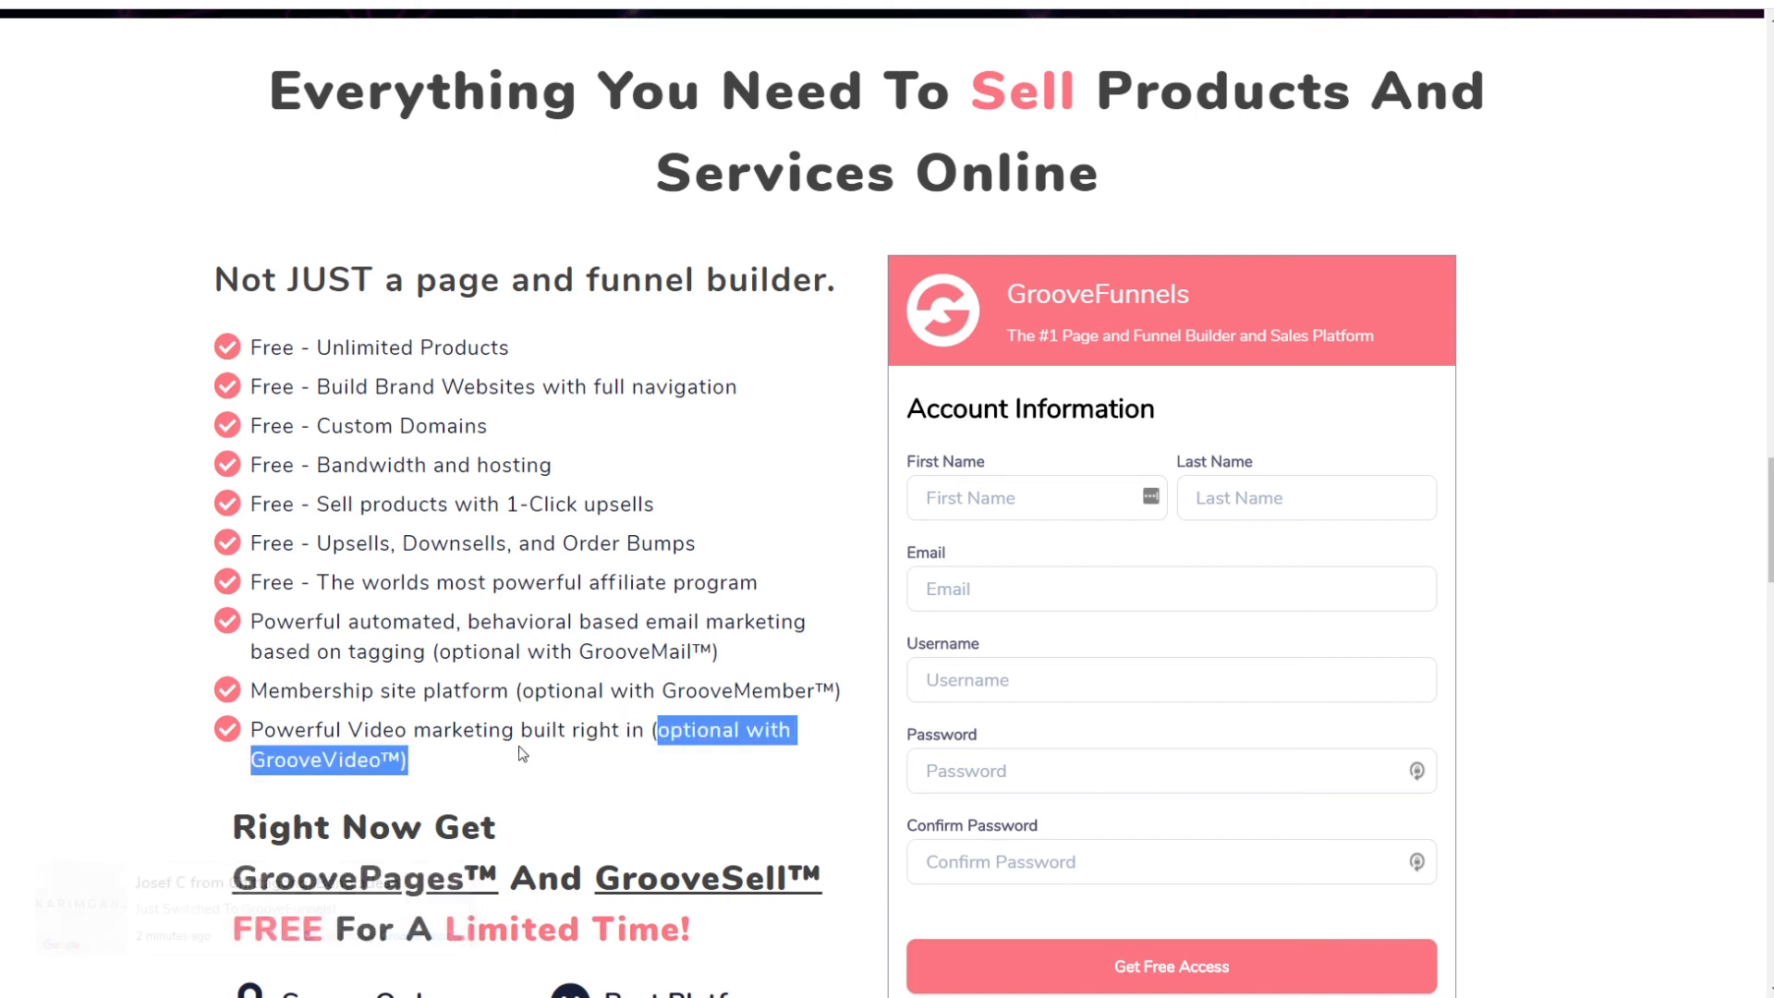
pyautogui.moveTo(306, 730); pyautogui.dragTo(575, 726)
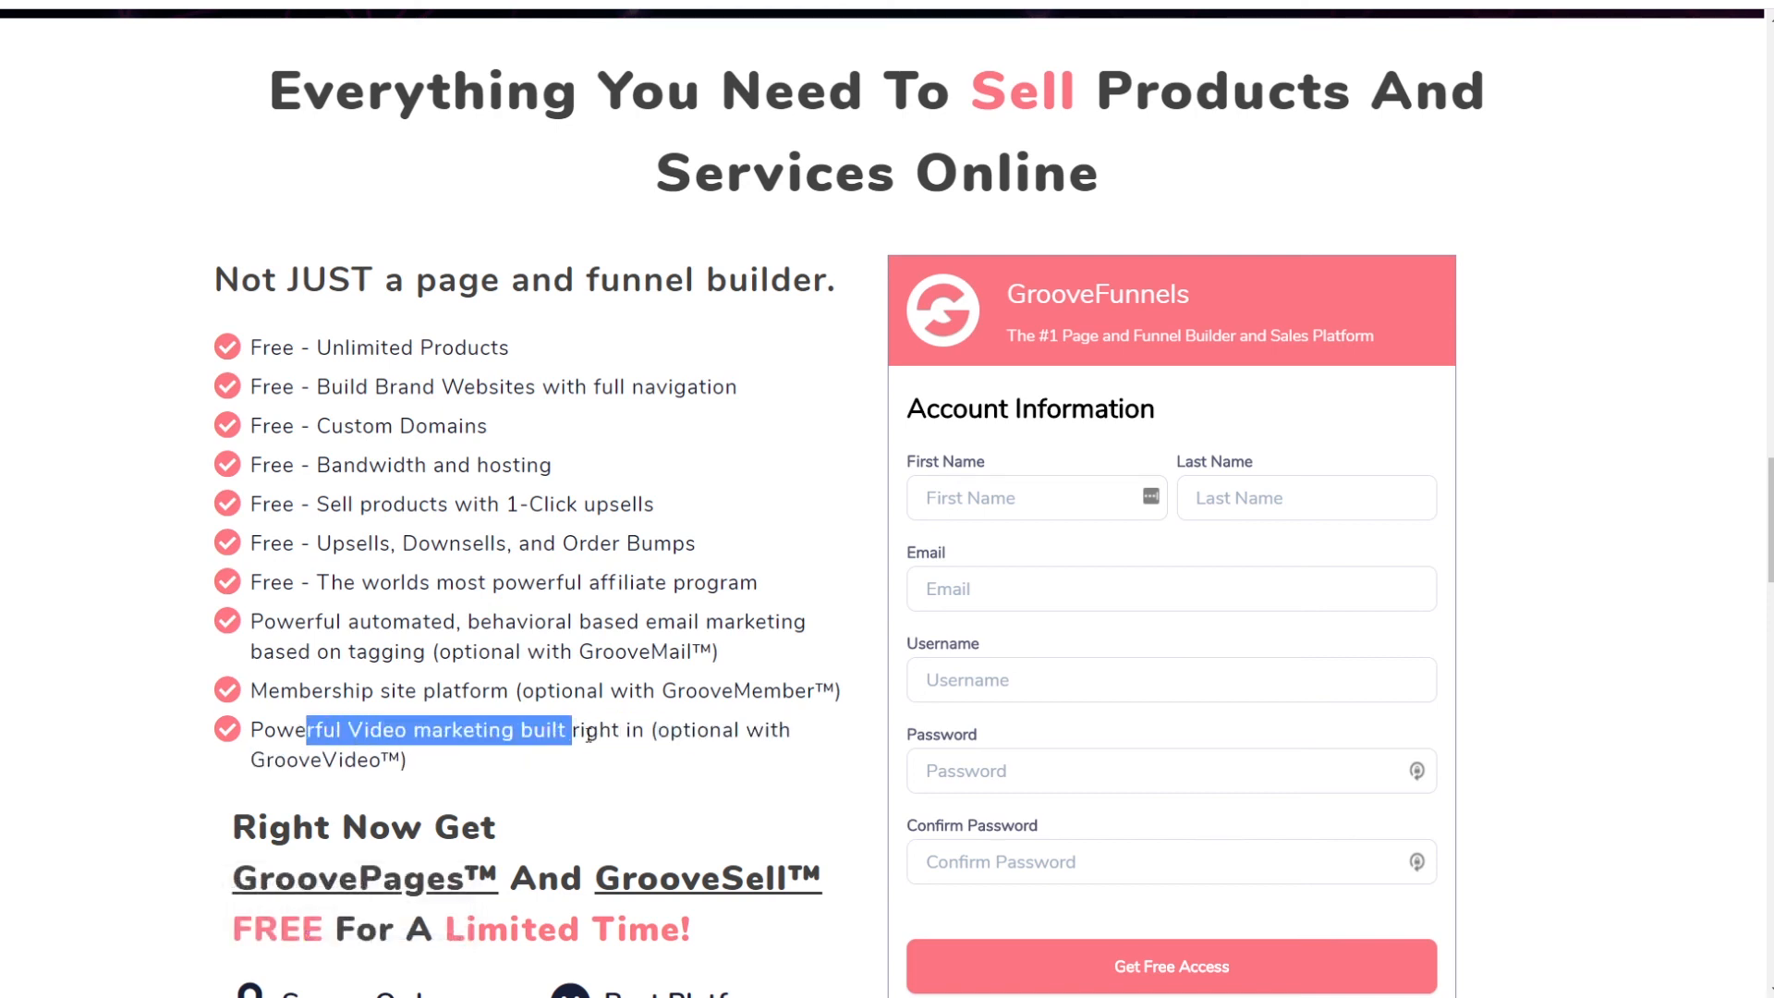
pyautogui.moveTo(242, 751); pyautogui.dragTo(416, 743)
pyautogui.click(464, 776)
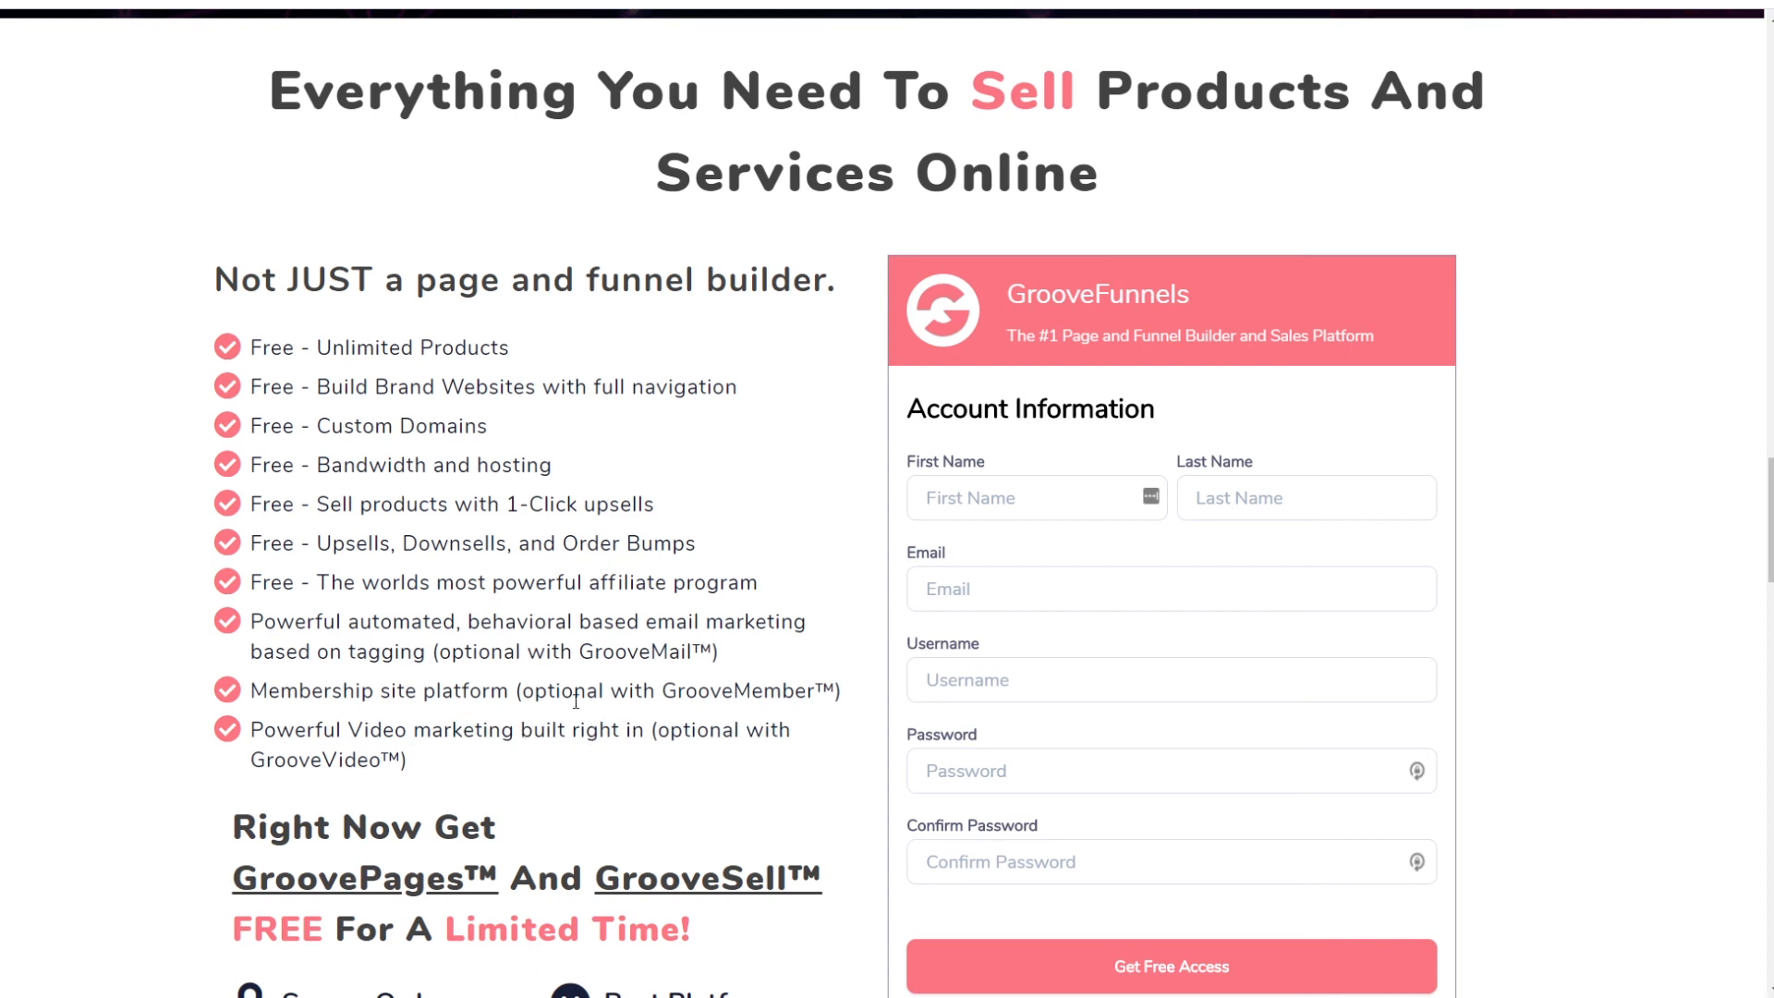
pyautogui.moveTo(609, 690); pyautogui.dragTo(801, 688)
pyautogui.moveTo(575, 633); pyautogui.dragTo(681, 649)
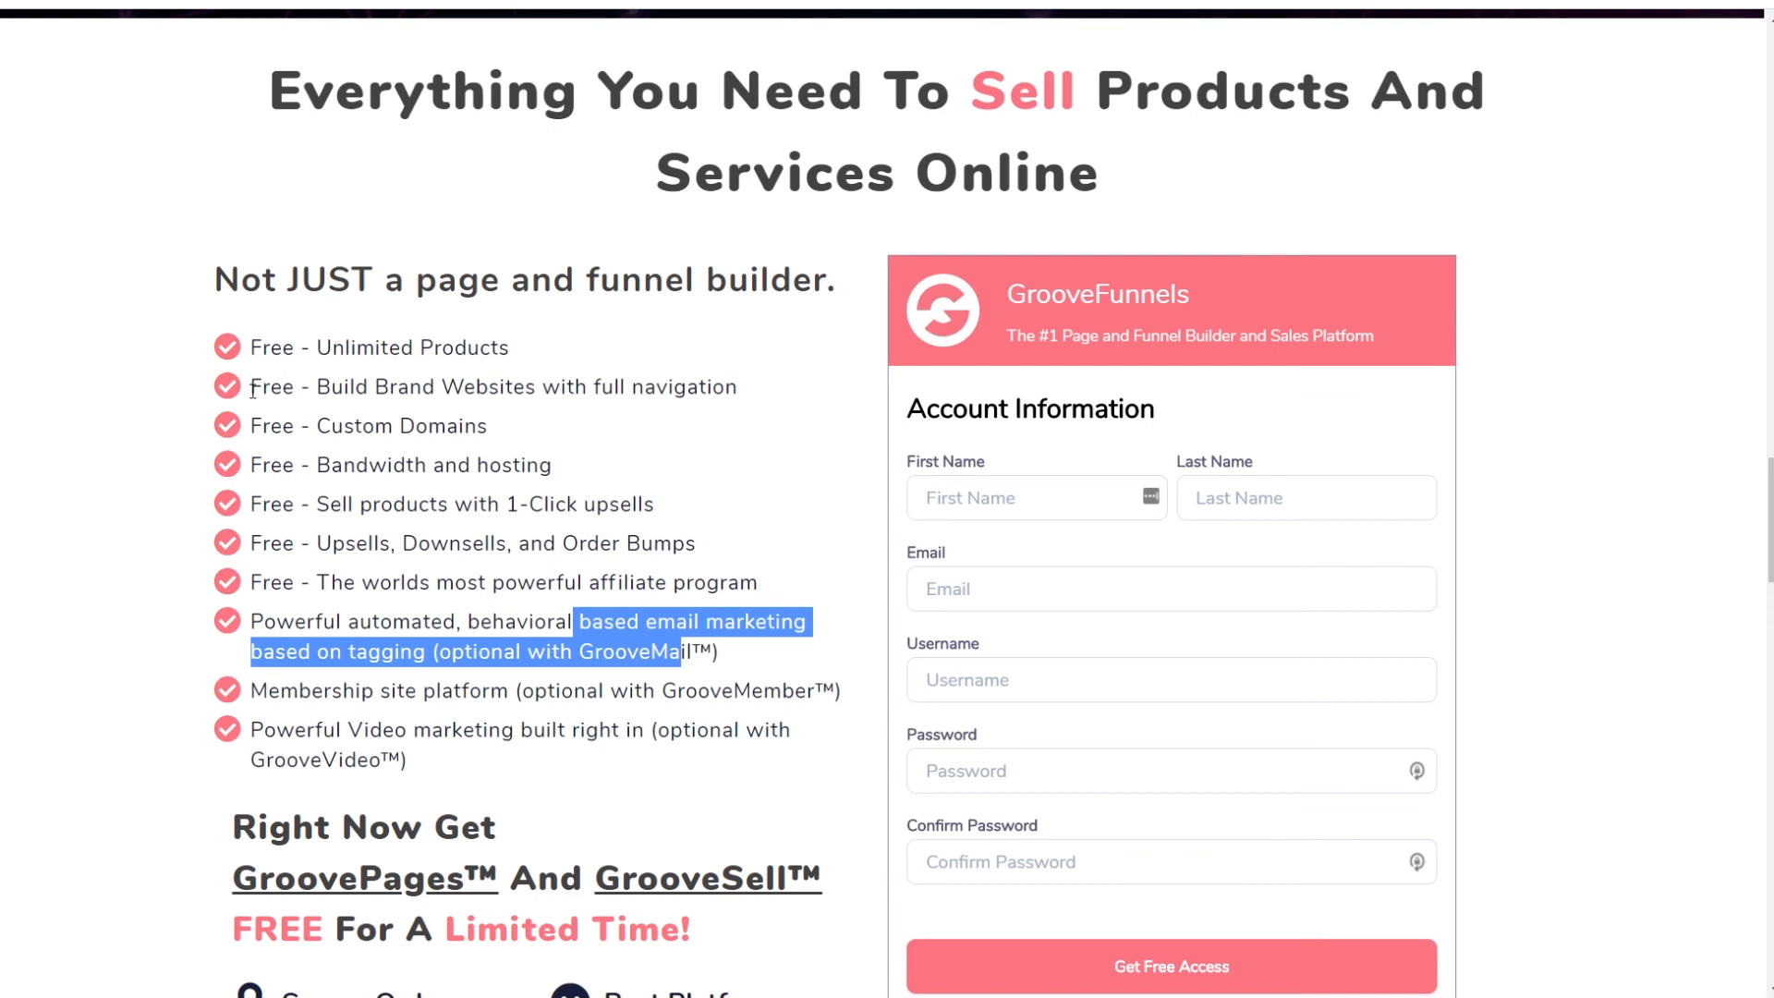
pyautogui.click(1564, 498)
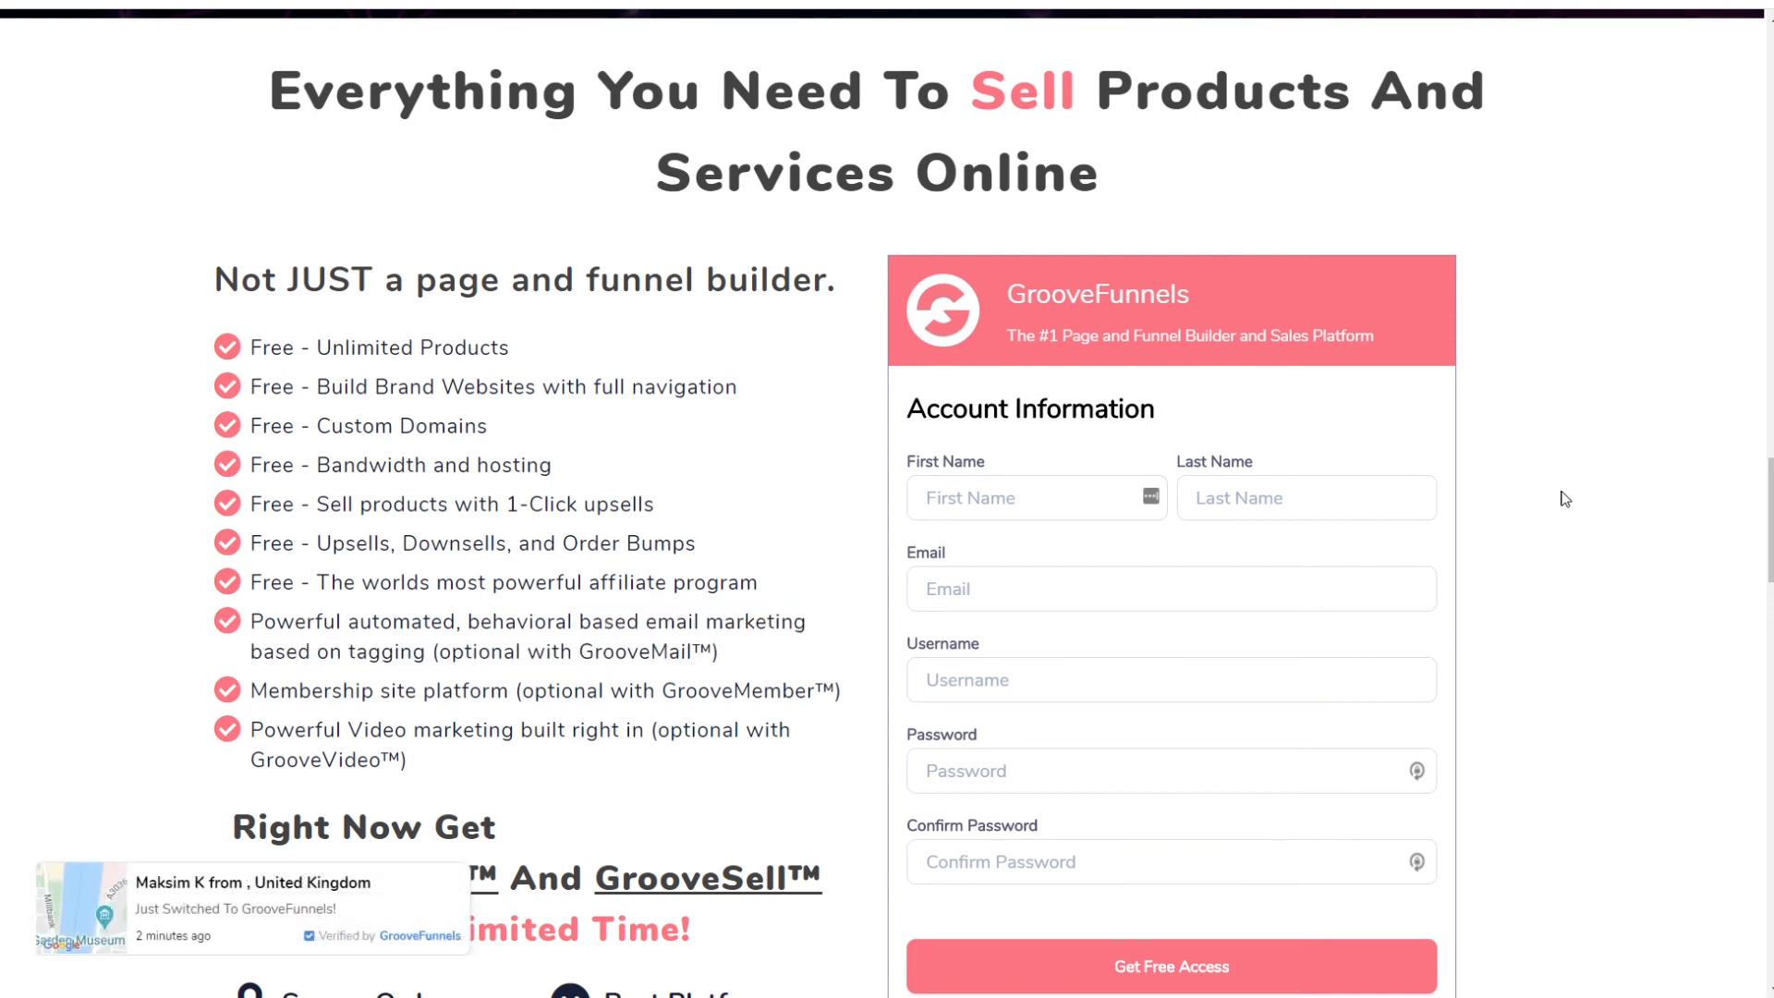
pyautogui.scroll(-15, 1561, 497)
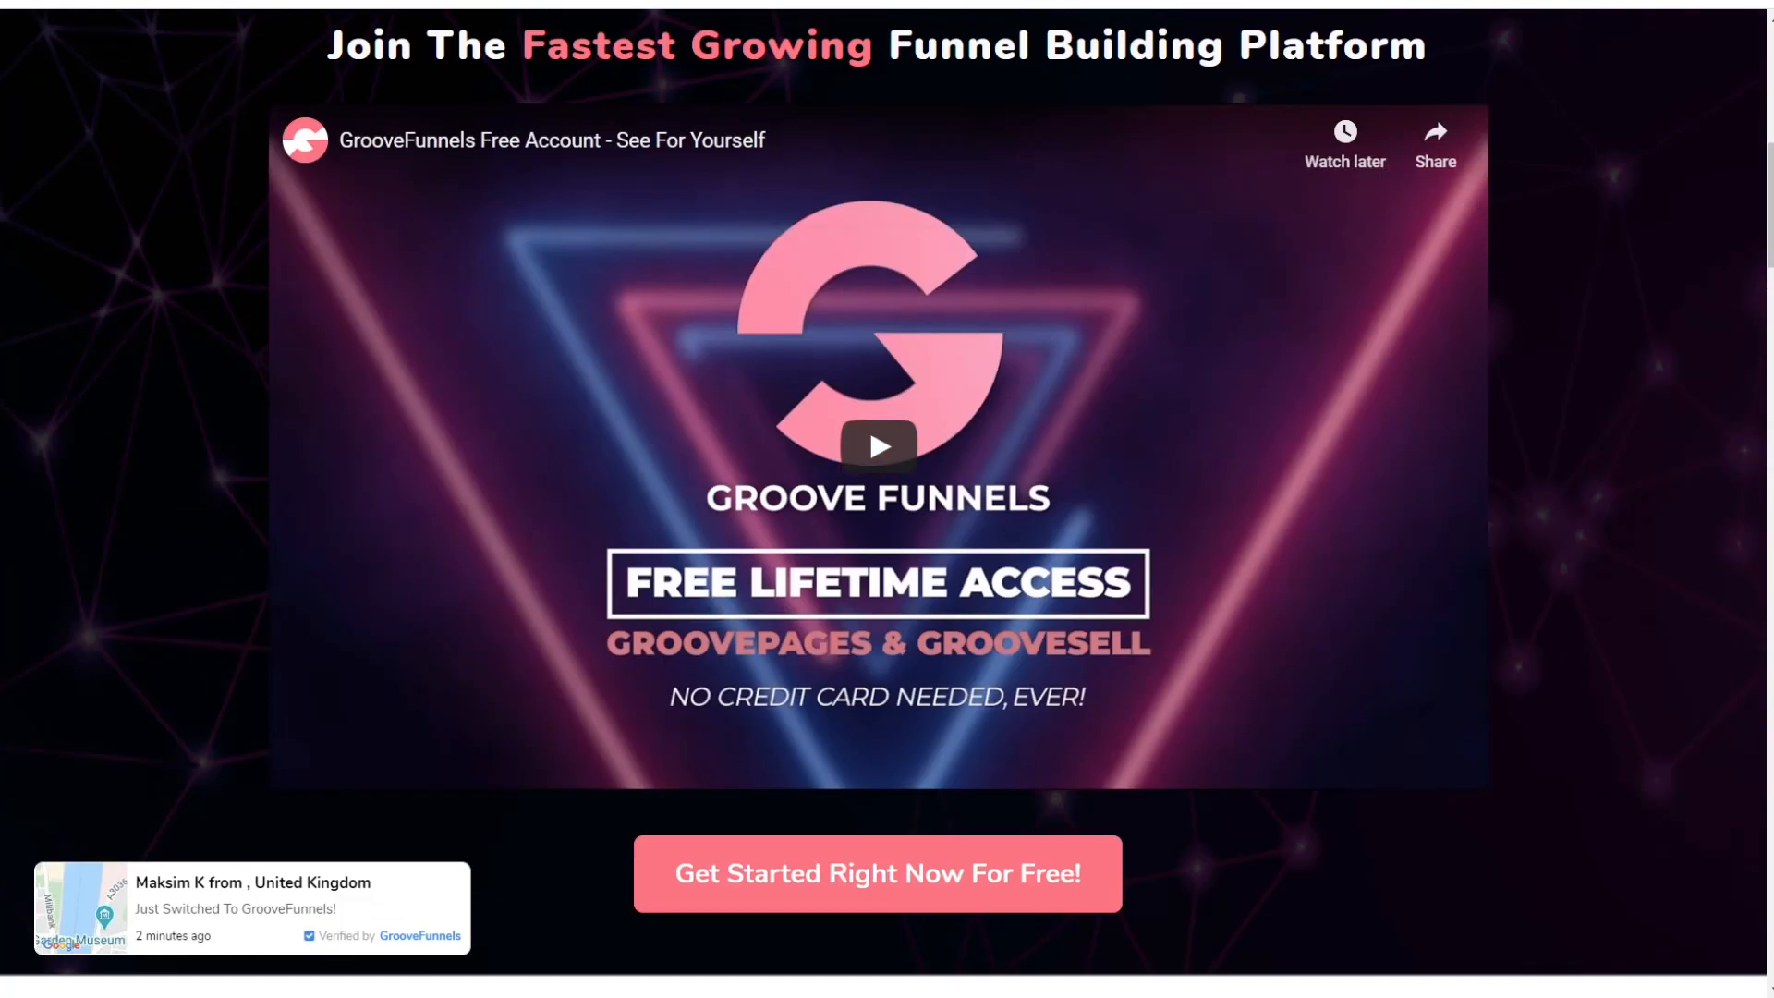